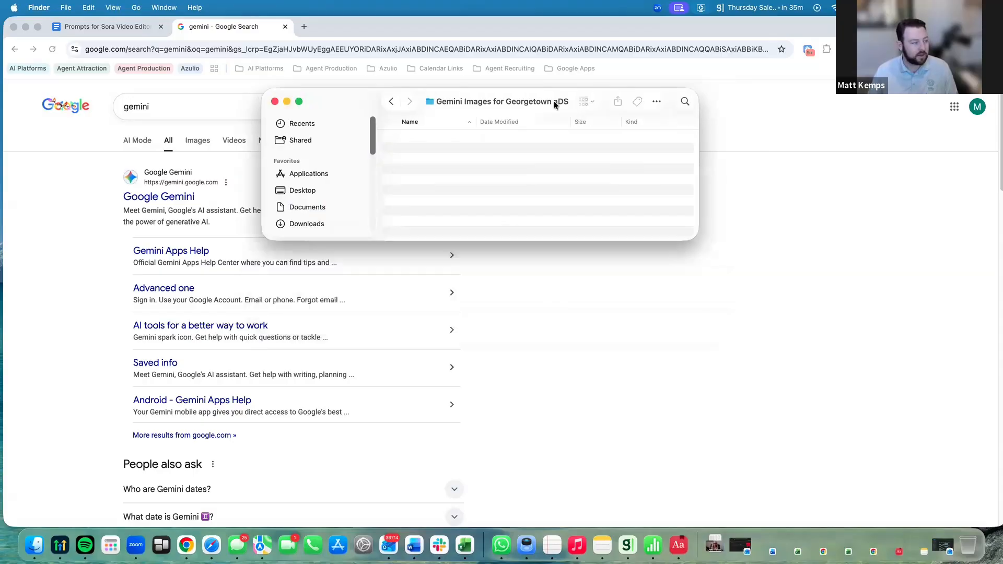
Step: Rename the Documents folder 'Gemini Images for Georgetown aDS' to 'Gemini Images for Georgetown Ads'
{"action": "left_click", "coordinate": [391, 101]}
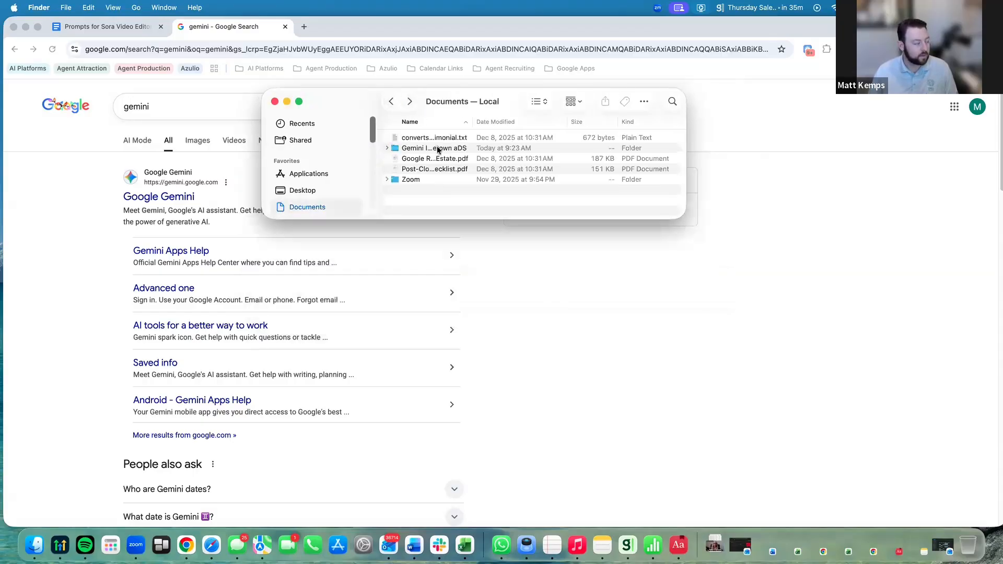
{"action": "left_click", "coordinate": [438, 151]}
{"action": "key", "text": "Return"}
{"action": "left_click", "coordinate": [454, 156]}
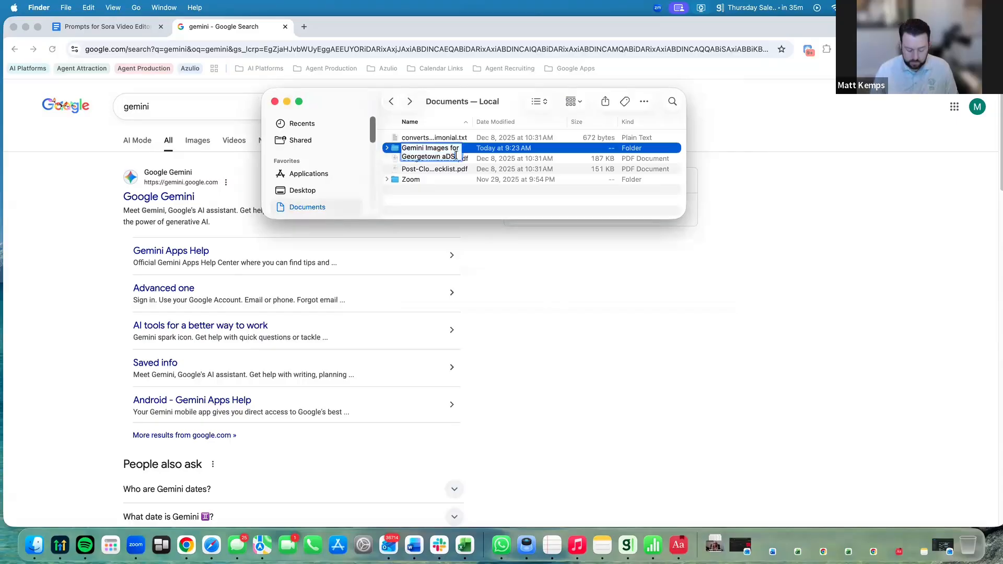
{"action": "key", "text": "BackSpace"}
{"action": "key", "text": "BackSpace"}
{"action": "key", "text": "BackSpace"}
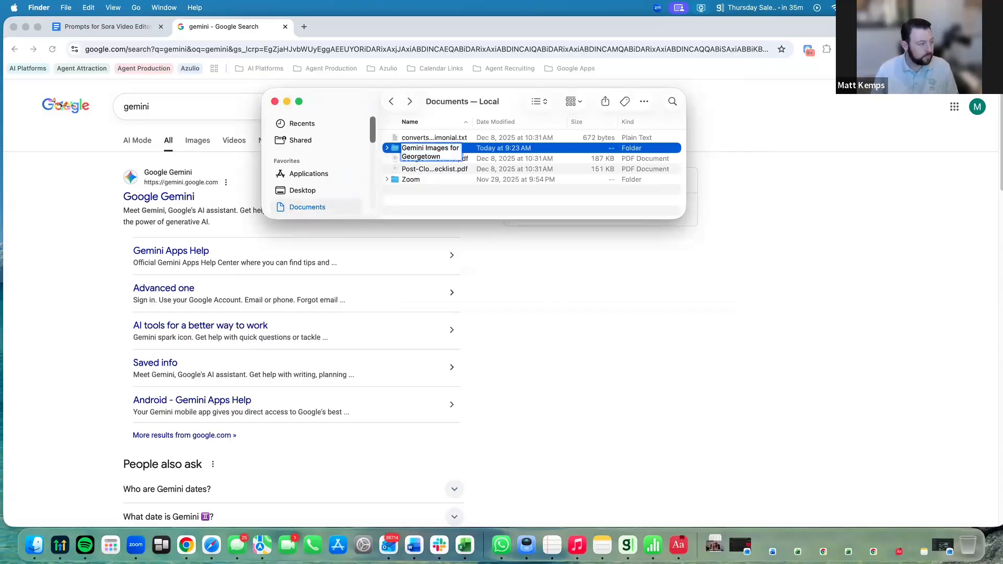
{"action": "type", "text": "Ads"}
{"action": "key", "text": "Return"}
Step: Open Google Gemini from the search results, accept its terms to start a new chat, then return to the prompts doc
{"action": "left_click", "coordinate": [620, 291]}
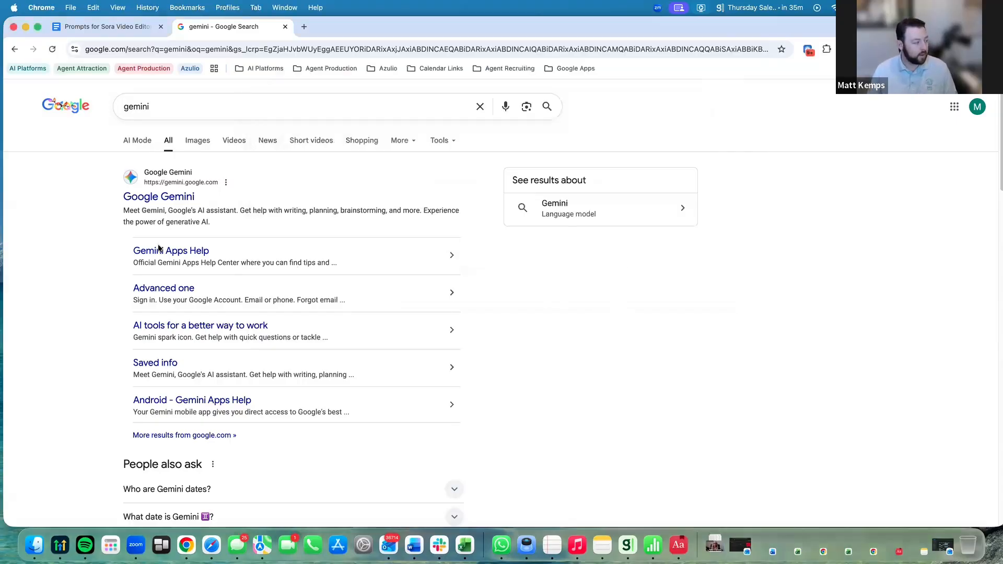
{"action": "scroll", "coordinate": [189, 251], "scroll_direction": "down", "scroll_amount": 5}
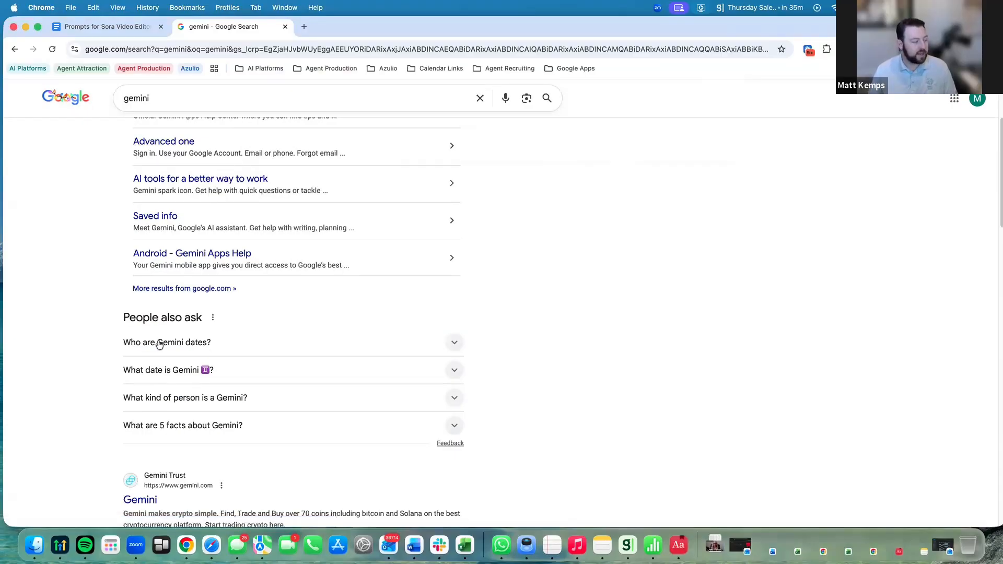
{"action": "scroll", "coordinate": [159, 334], "scroll_direction": "up", "scroll_amount": 5}
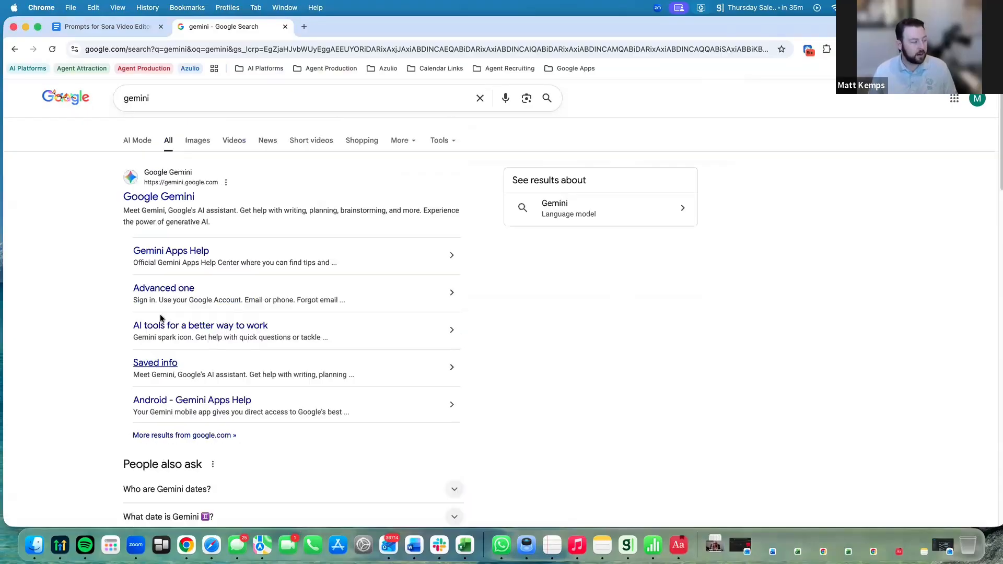
{"action": "left_click", "coordinate": [170, 203]}
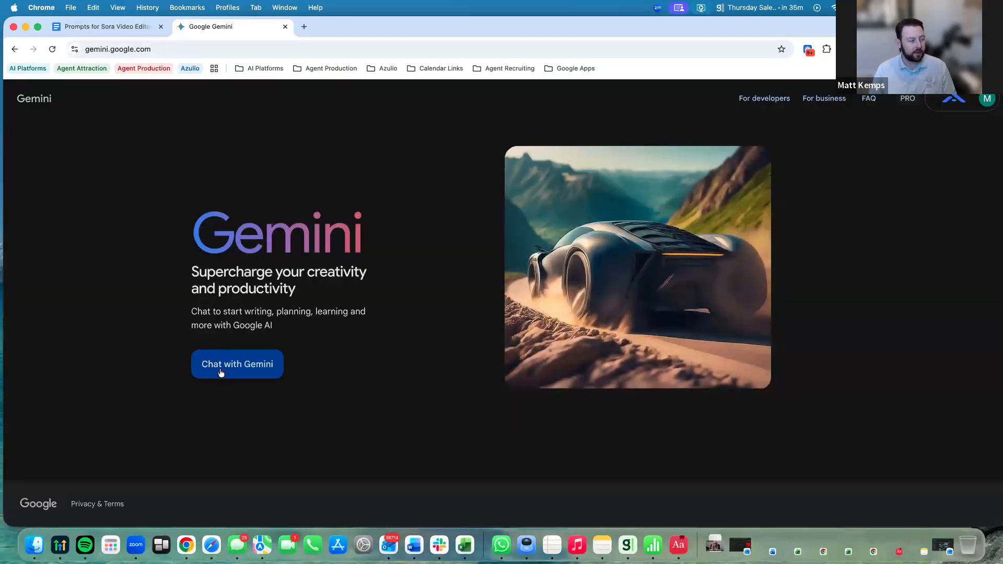
{"action": "left_click", "coordinate": [230, 369]}
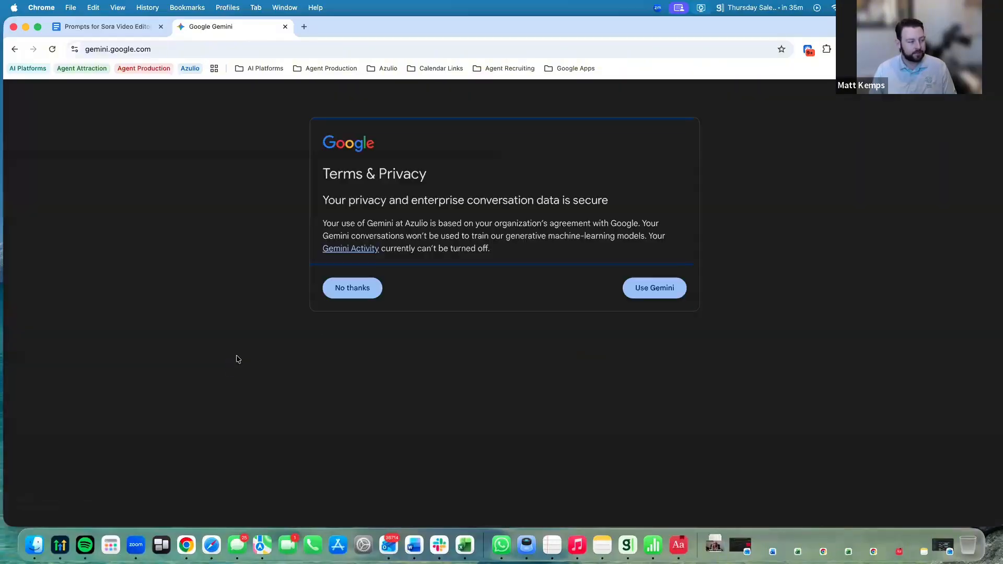
{"action": "left_click", "coordinate": [641, 291]}
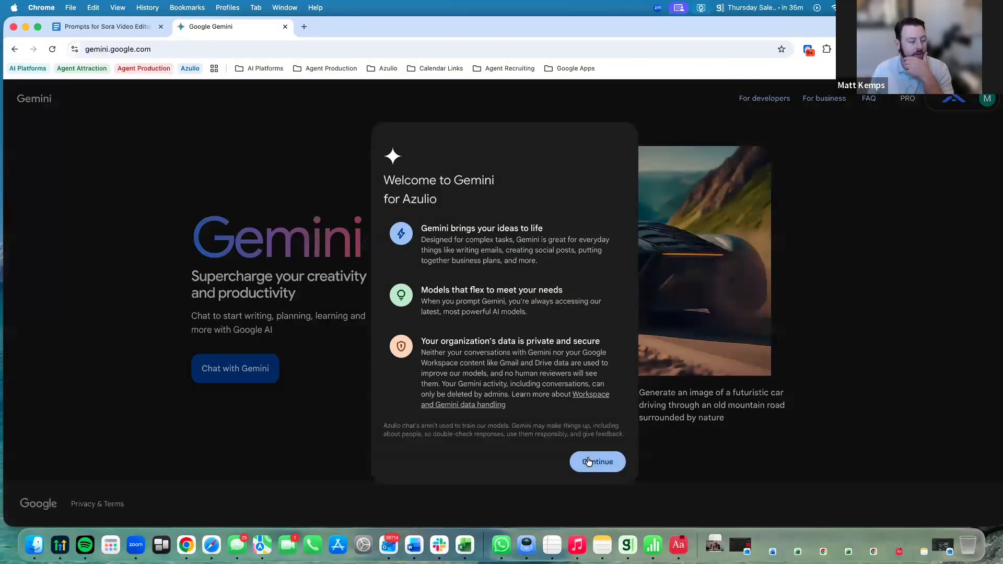
{"action": "left_click", "coordinate": [588, 462]}
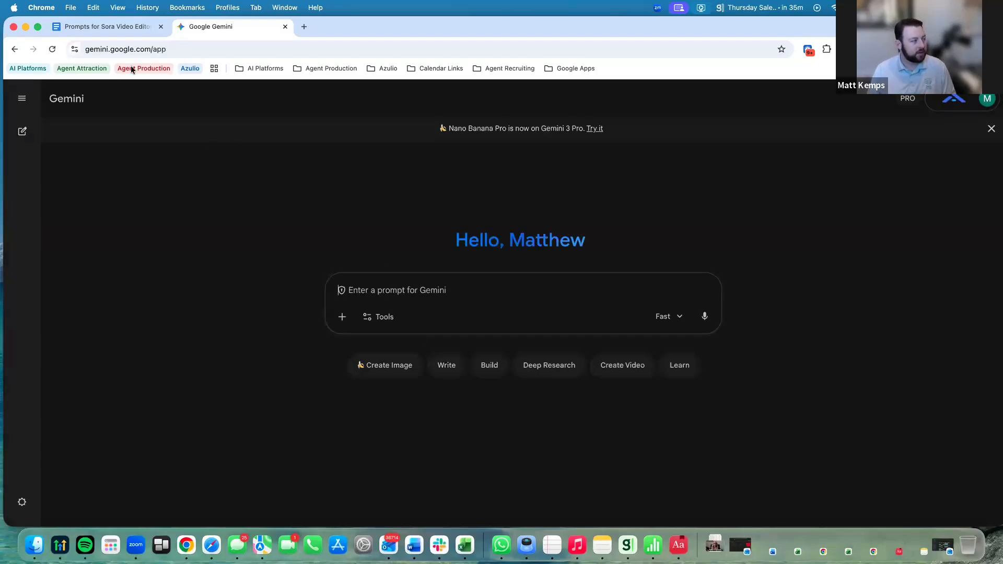
{"action": "left_click", "coordinate": [90, 27]}
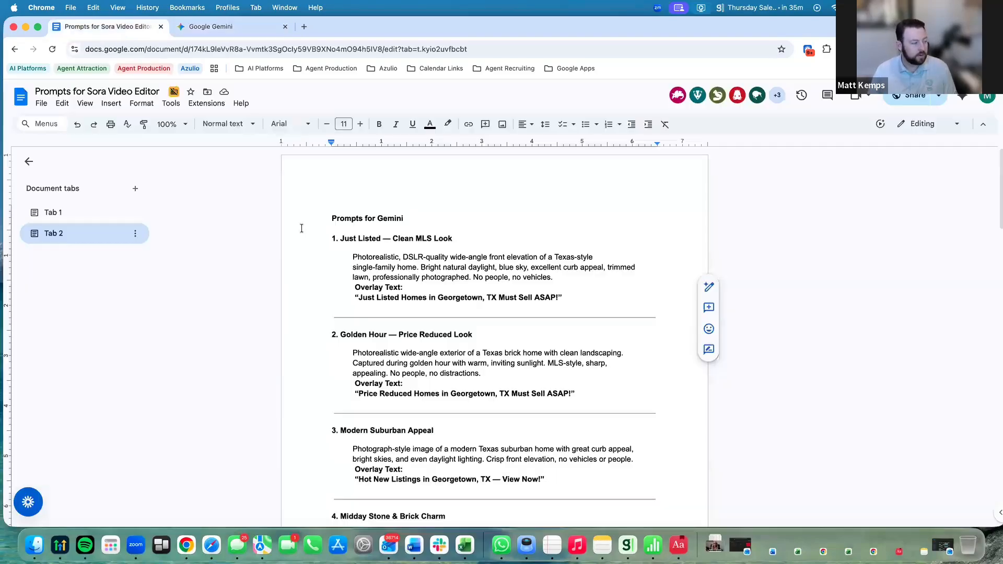
Step: Copy the Just Listed photo description paragraph from the Prompts for Sora Video Editor doc
{"action": "left_click_drag", "start_coordinate": [344, 239], "coordinate": [568, 302]}
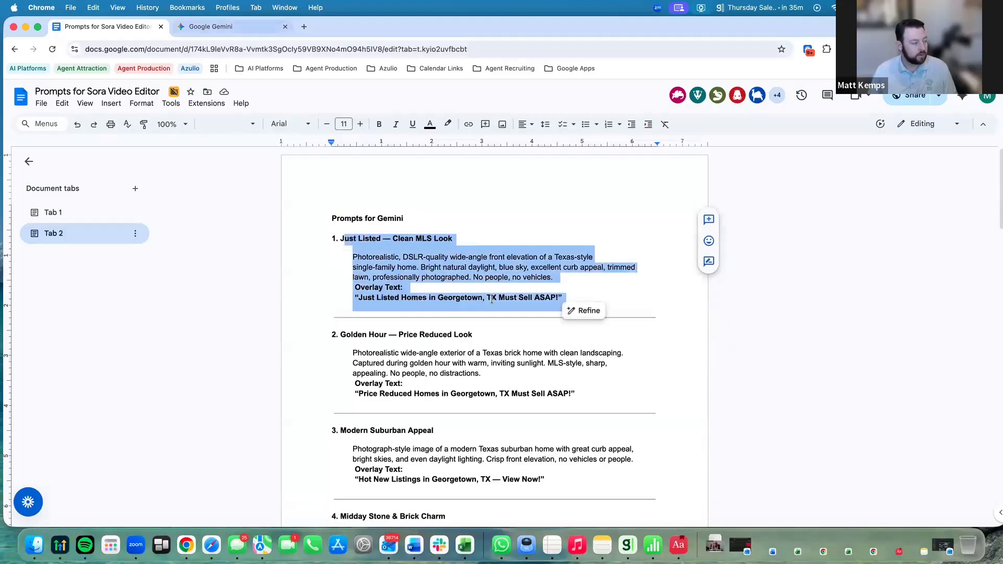
{"action": "left_click", "coordinate": [435, 278]}
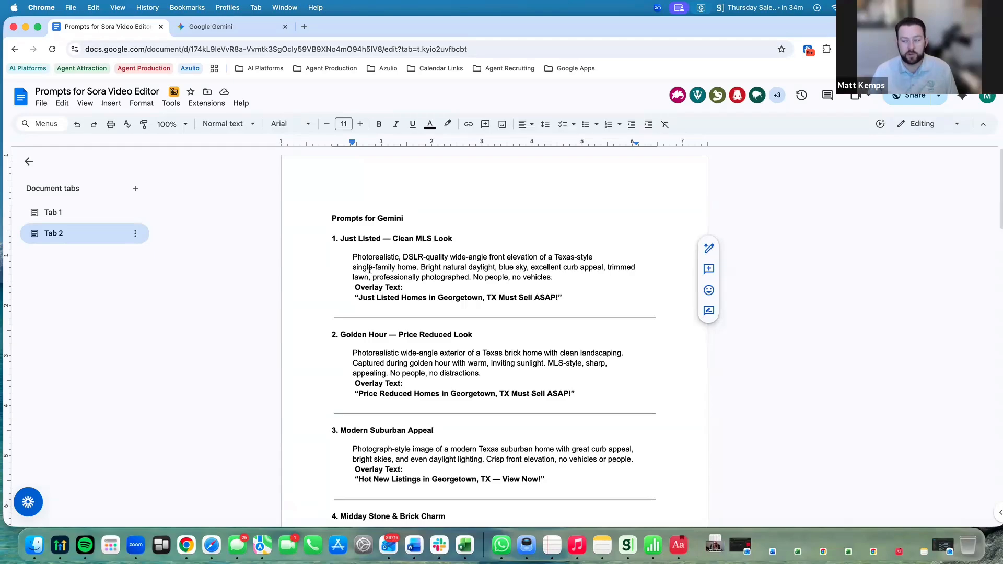
{"action": "left_click_drag", "start_coordinate": [570, 298], "coordinate": [336, 291]}
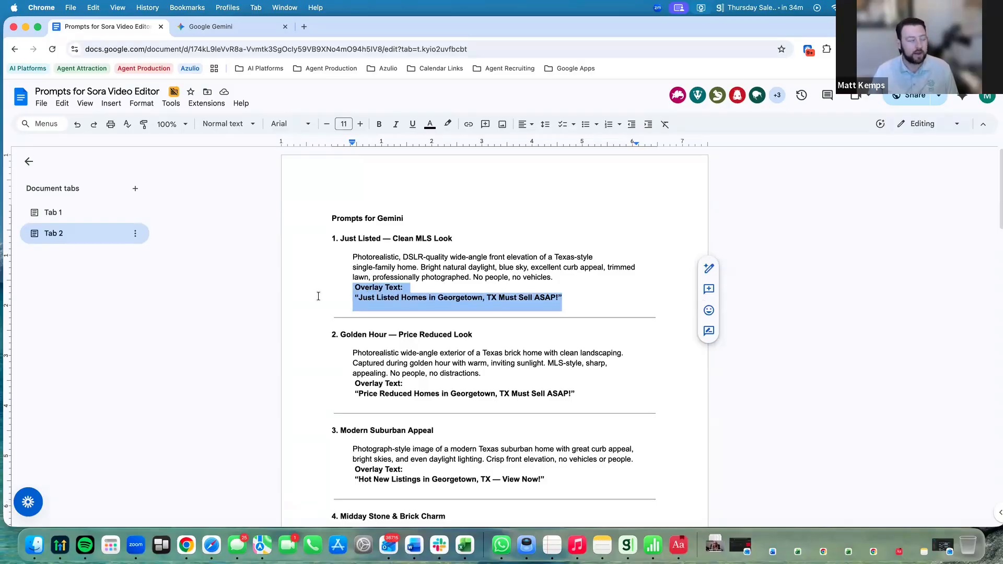
{"action": "left_click", "coordinate": [575, 287]}
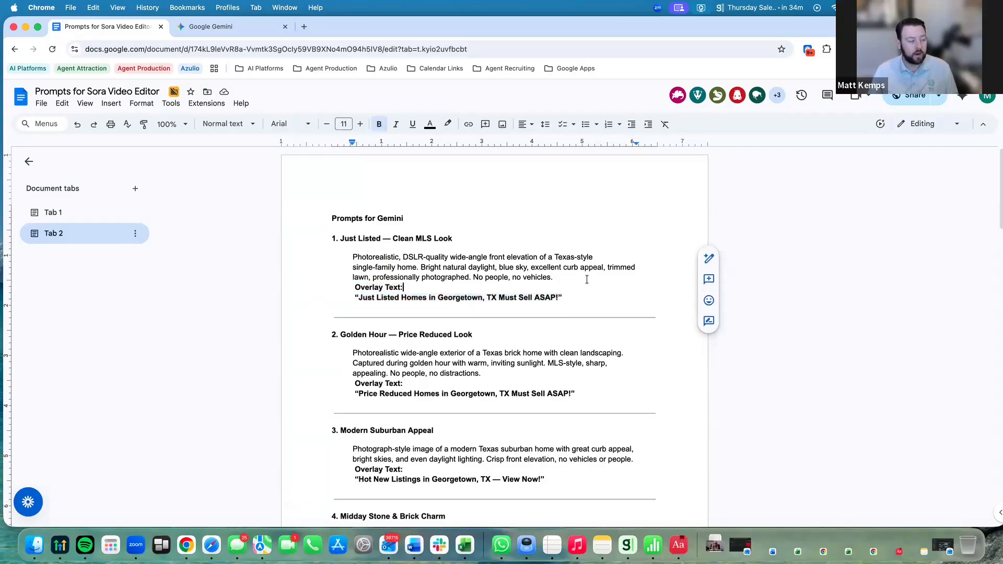
{"action": "left_click_drag", "start_coordinate": [553, 277], "coordinate": [341, 258]}
{"action": "key", "text": "super+c"}
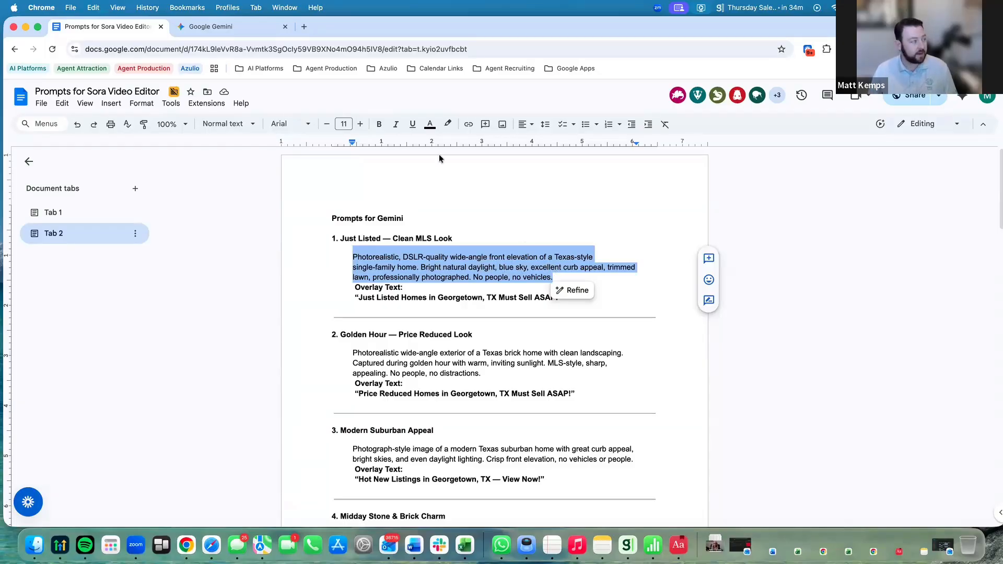
{"action": "left_click", "coordinate": [209, 26]}
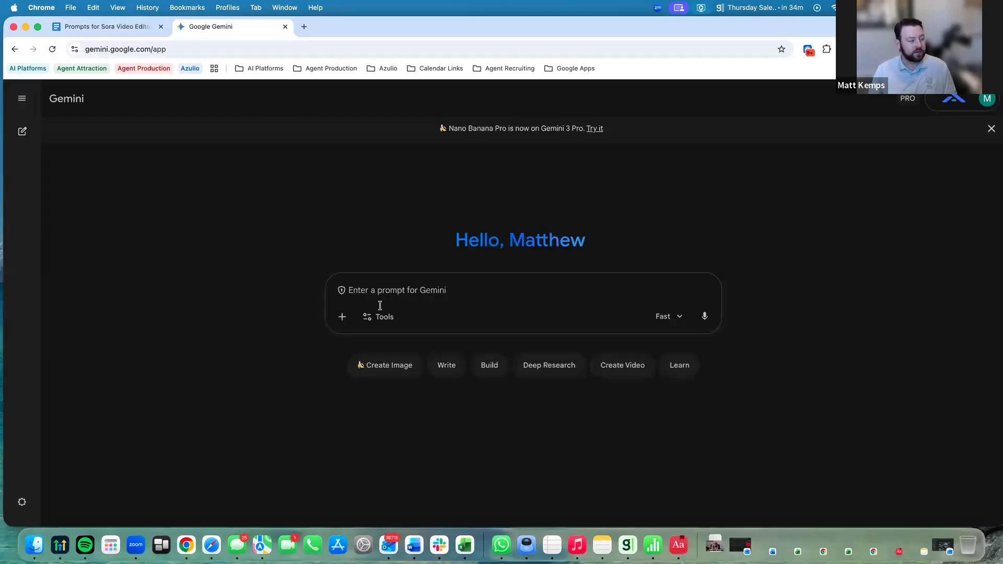
Step: Paste the Just Listed house description into Gemini and send it to generate an image
{"action": "left_click", "coordinate": [375, 289]}
{"action": "key", "text": "super+v"}
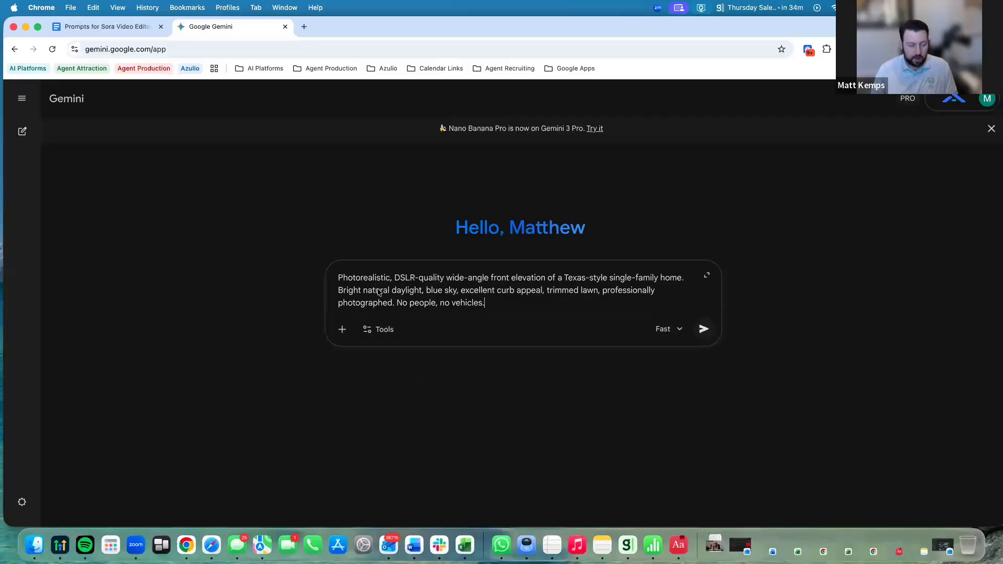
{"action": "key", "text": "Return"}
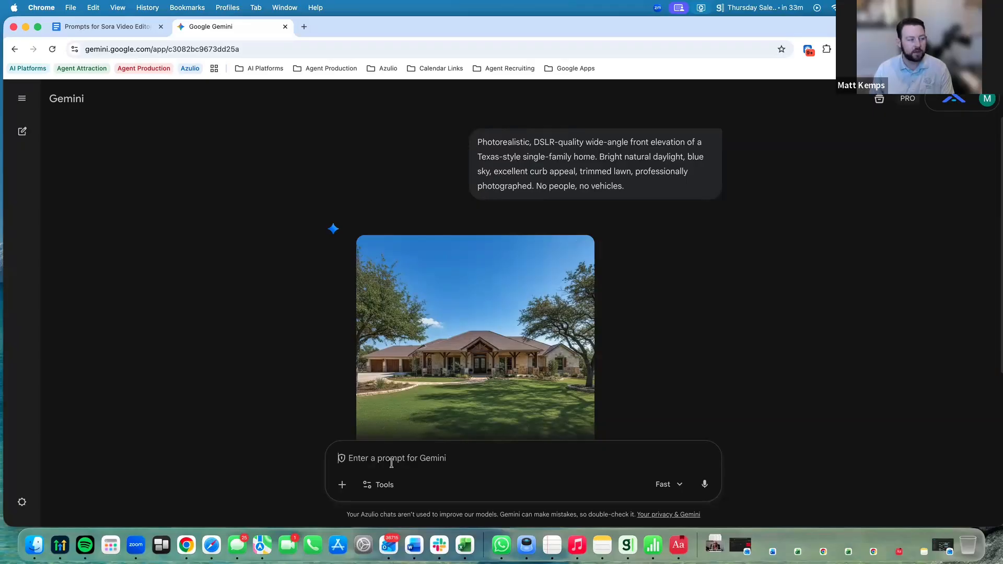
Step: Download the generated Texas-style house image at full size and reveal it in Downloads
{"action": "left_click_drag", "start_coordinate": [478, 156], "coordinate": [622, 157]}
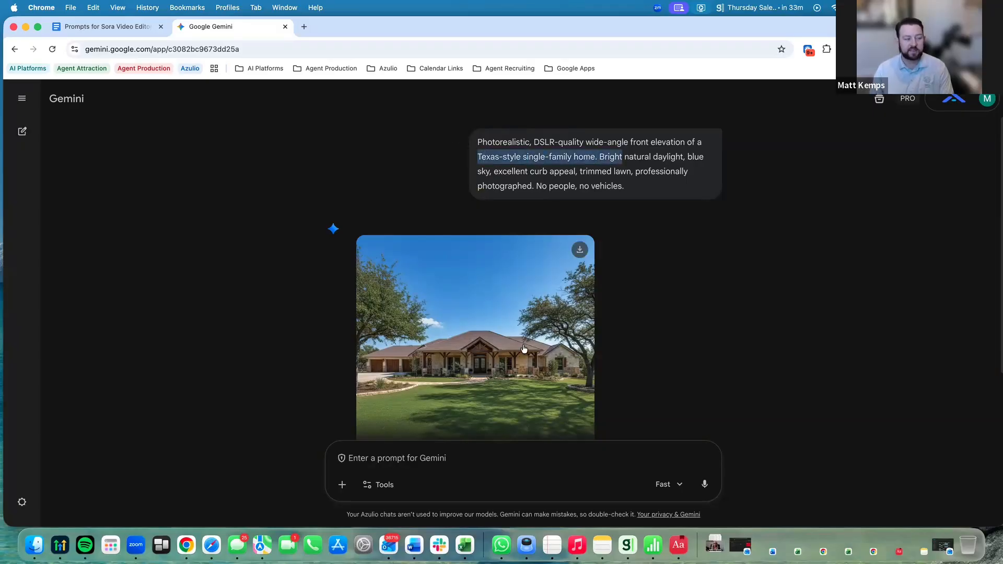
{"action": "left_click", "coordinate": [581, 252]}
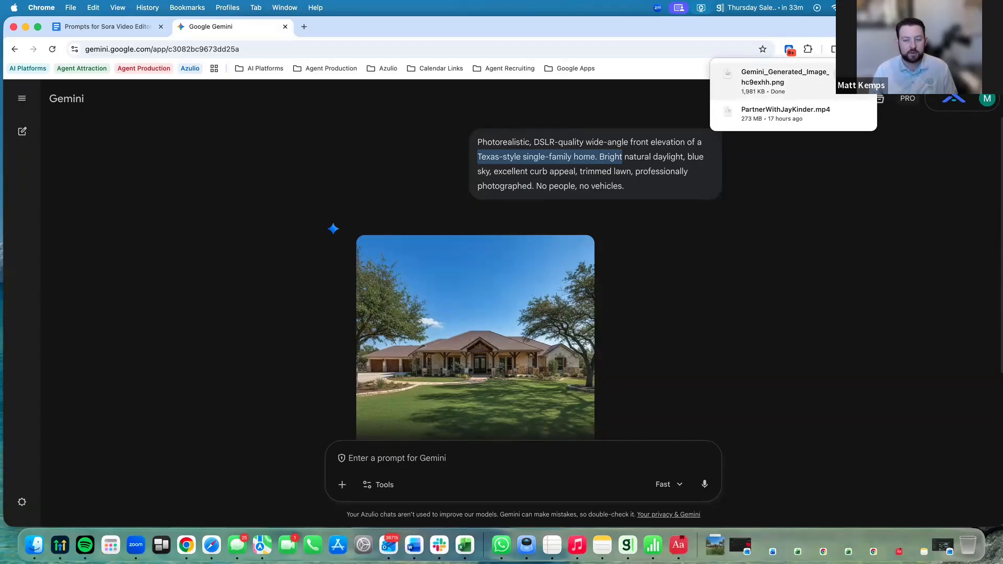
{"action": "left_click", "coordinate": [843, 74]}
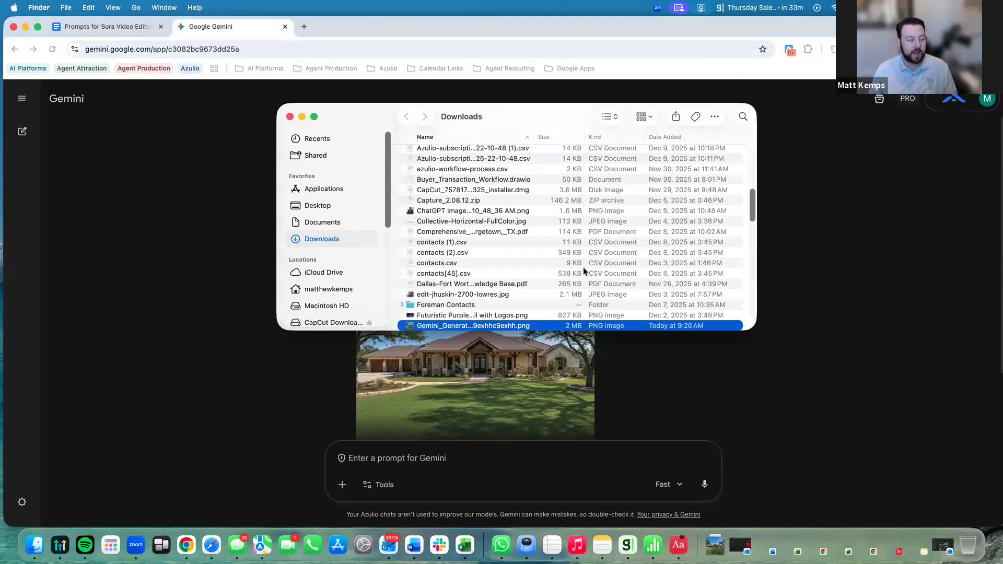
Step: Rename the downloaded Gemini image to TexasSingleFamily.png
{"action": "scroll", "coordinate": [519, 288], "scroll_direction": "down", "scroll_amount": 1}
{"action": "scroll", "coordinate": [450, 302], "scroll_direction": "down", "scroll_amount": 1}
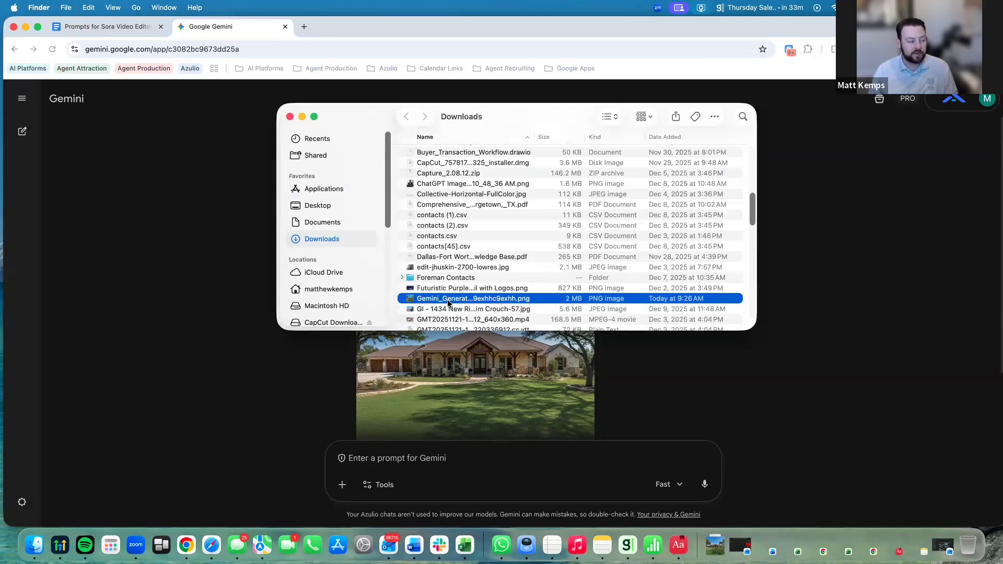
{"action": "right_click", "coordinate": [450, 300]}
{"action": "left_click", "coordinate": [486, 367]}
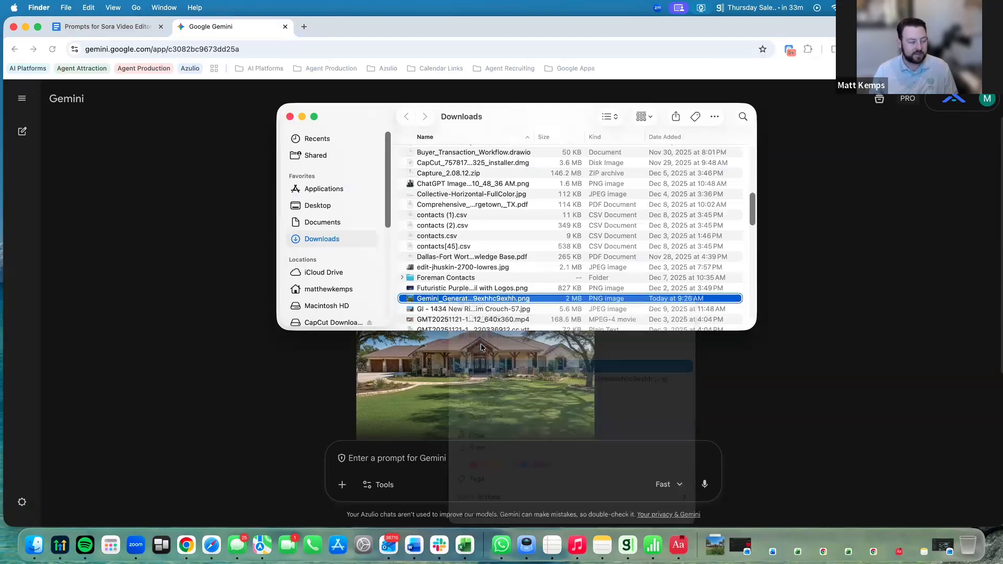
{"action": "type", "text": "t"}
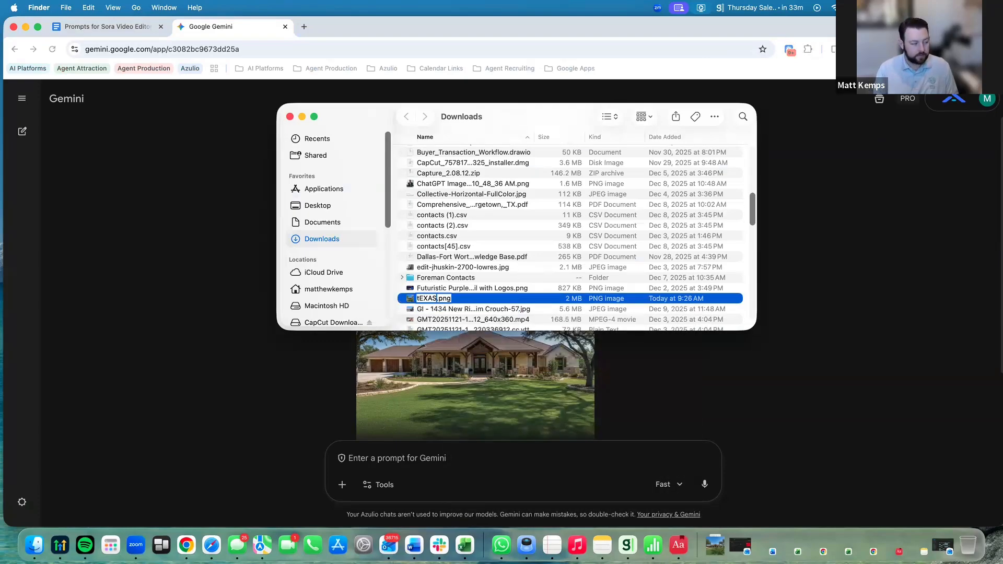
{"action": "type", "text": "ea"}
{"action": "key", "text": "BackSpace"}
{"action": "type", "text": "xasSinglke"}
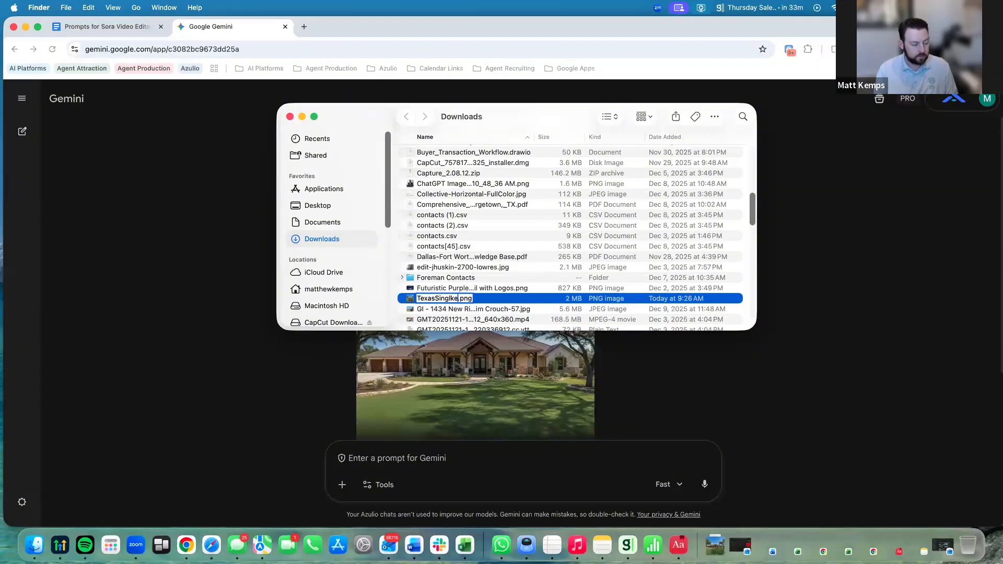
{"action": "key", "text": "BackSpace"}
{"action": "key", "text": "BackSpace"}
{"action": "type", "text": "e"}
{"action": "type", "text": "Family"}
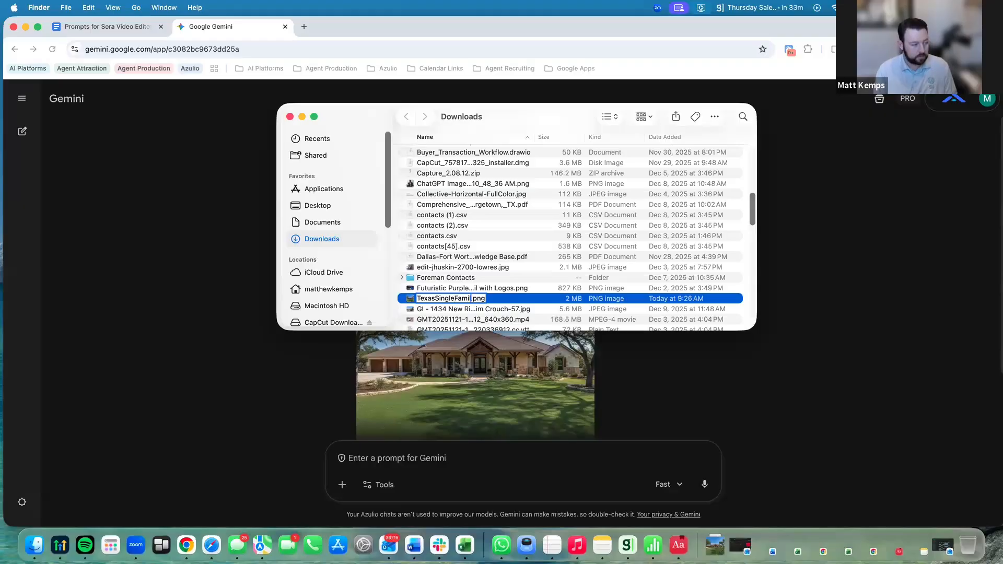
{"action": "key", "text": "Return"}
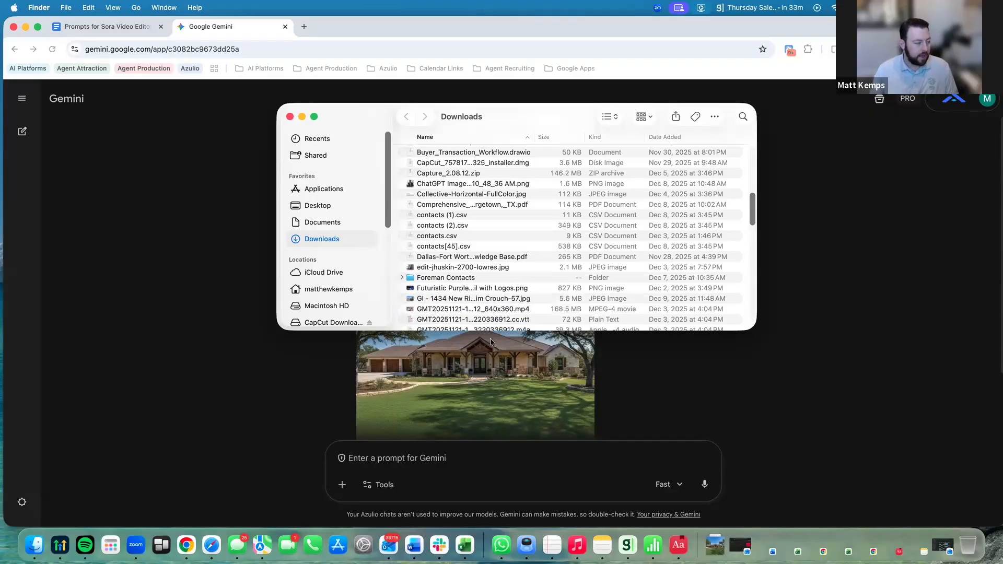
Step: Move TexasSingleFamily.png from Downloads into the Documents folder
{"action": "scroll", "coordinate": [482, 285], "scroll_direction": "down", "scroll_amount": 5}
{"action": "scroll", "coordinate": [480, 293], "scroll_direction": "down", "scroll_amount": 10}
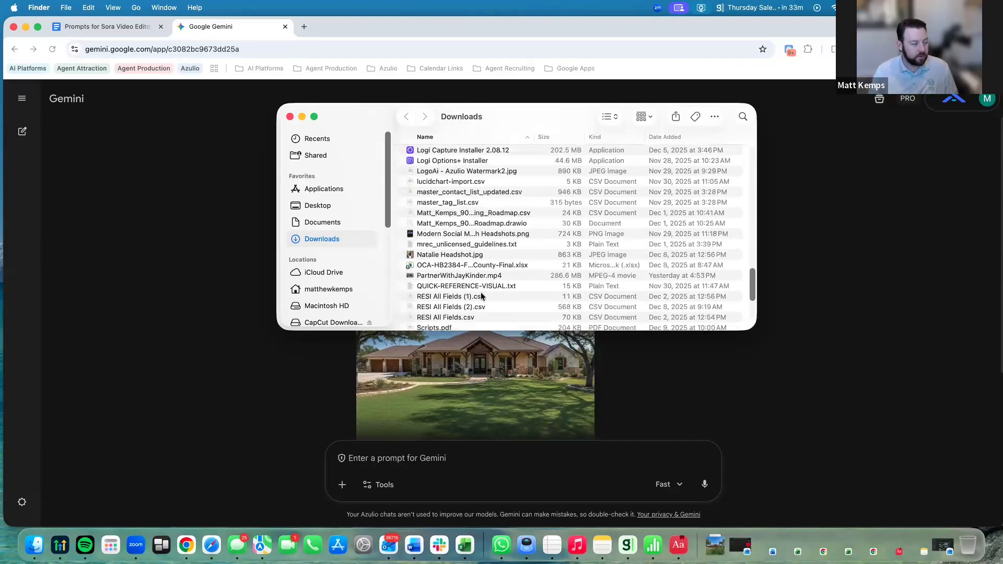
{"action": "right_click", "coordinate": [471, 229]}
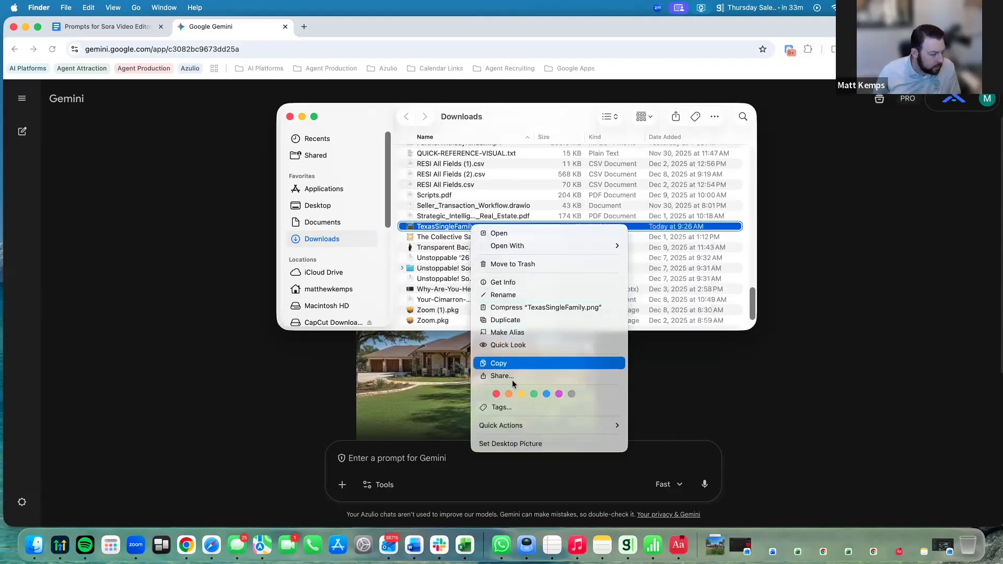
{"action": "left_click", "coordinate": [444, 215]}
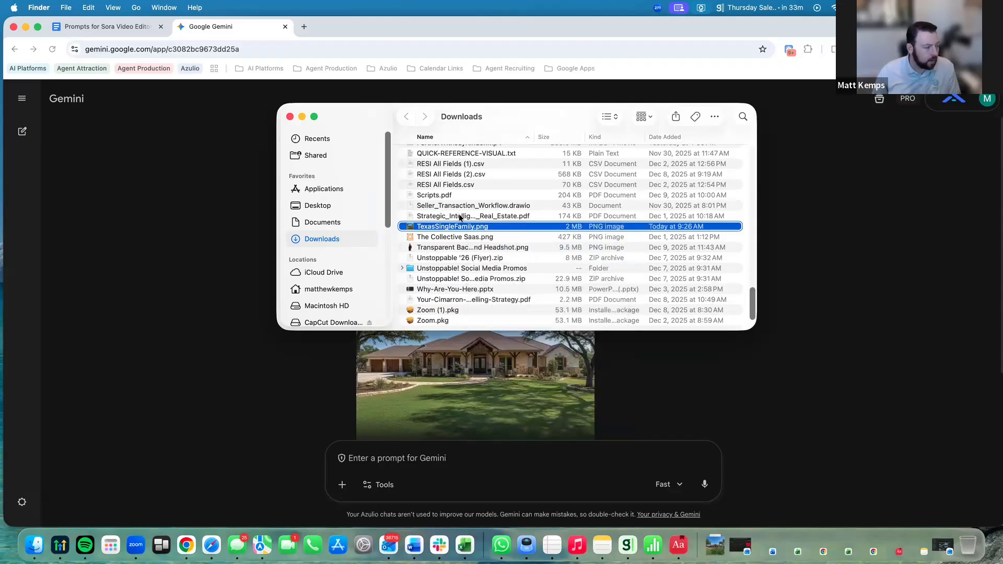
{"action": "left_click_drag", "start_coordinate": [442, 226], "coordinate": [456, 163]}
Step: Copy section 2's Golden Hour prompt from the doc and submit it in Gemini for a brick home image
{"action": "left_click", "coordinate": [435, 20]}
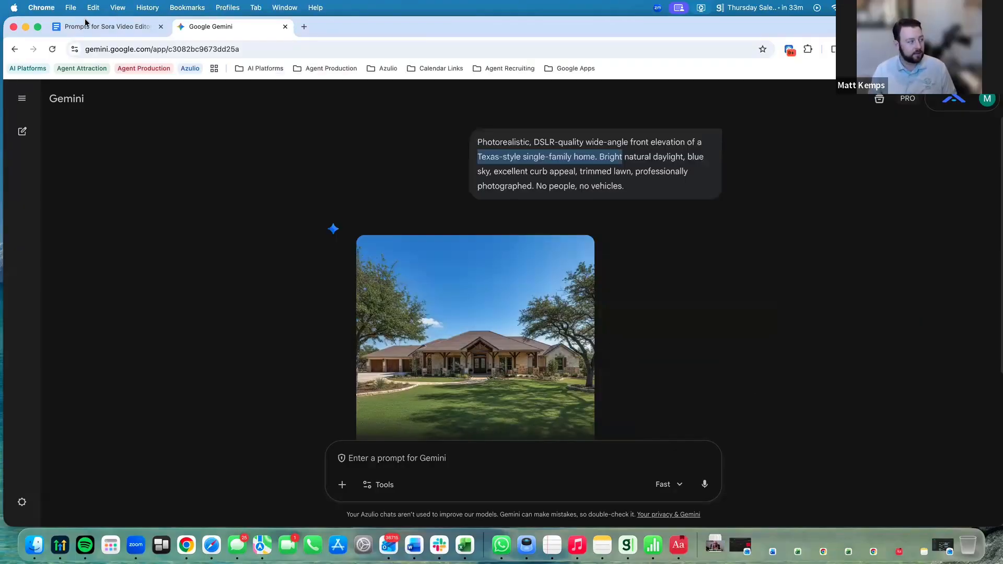
{"action": "left_click", "coordinate": [104, 27]}
{"action": "left_click_drag", "start_coordinate": [354, 358], "coordinate": [482, 370]}
{"action": "key", "text": "super+c"}
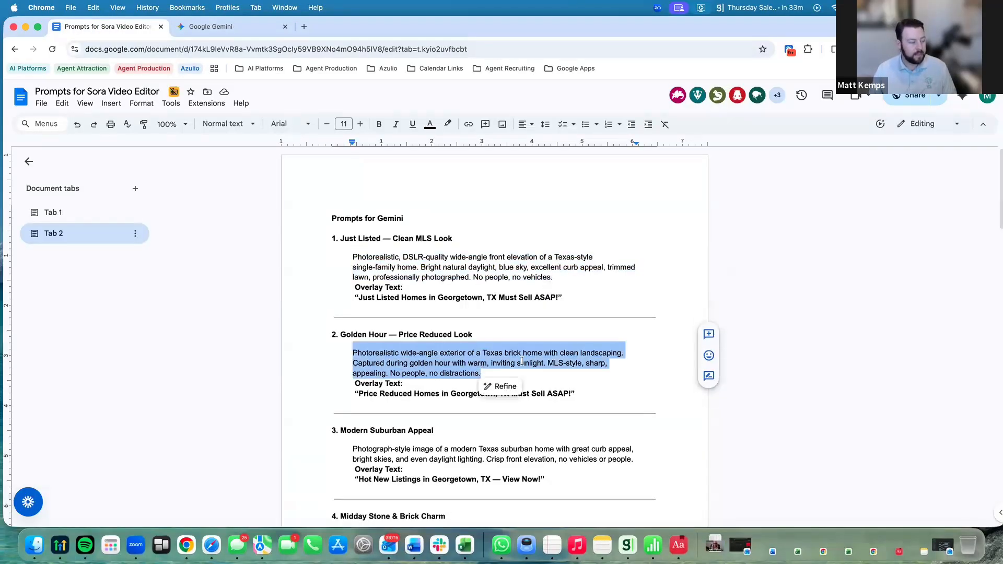
{"action": "left_click", "coordinate": [246, 27]}
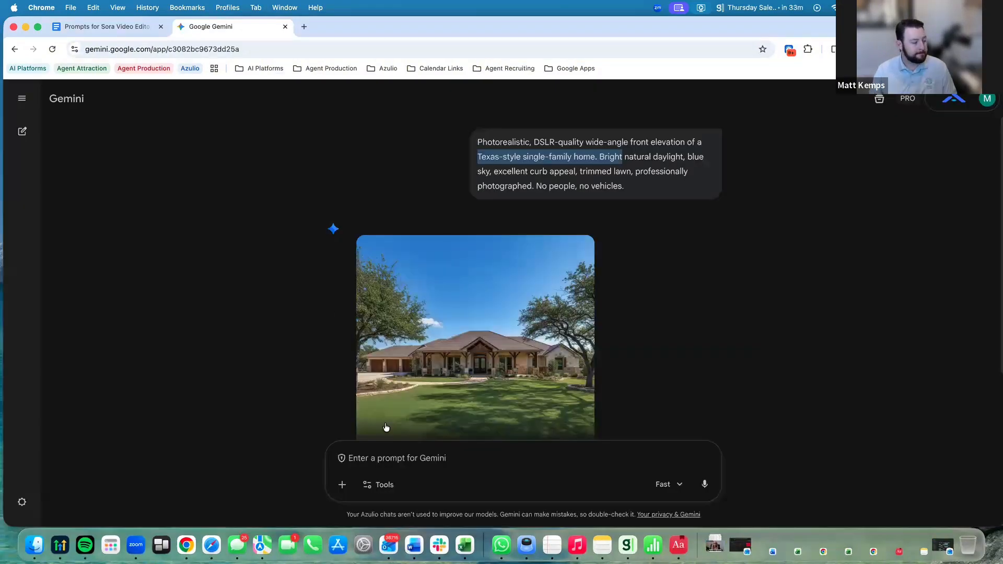
{"action": "left_click", "coordinate": [405, 452]}
{"action": "key", "text": "super+v"}
{"action": "key", "text": "Return"}
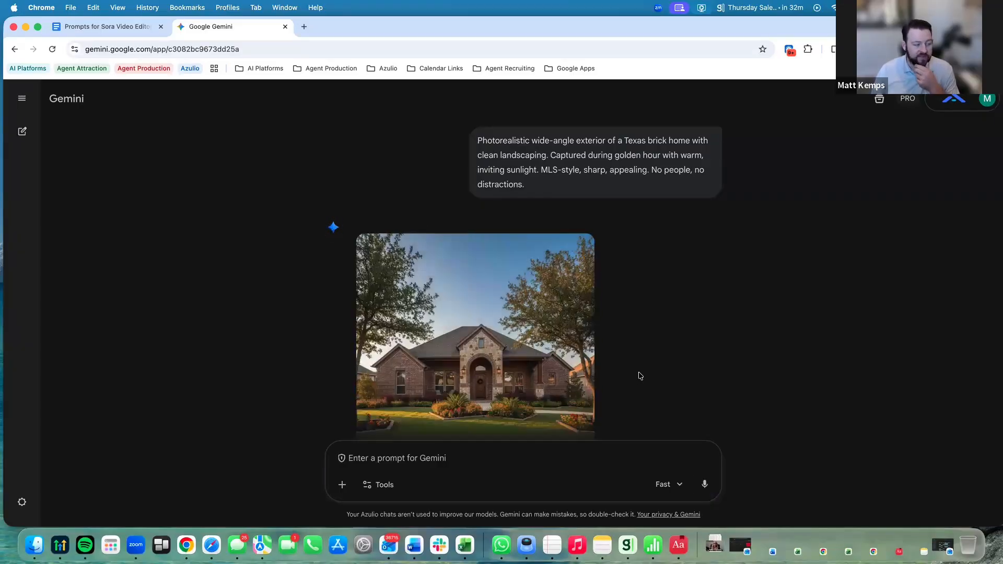
Step: Download the golden-hour brick home image full size as a 2.1 MB PNG and open it in Preview
{"action": "left_click", "coordinate": [469, 318]}
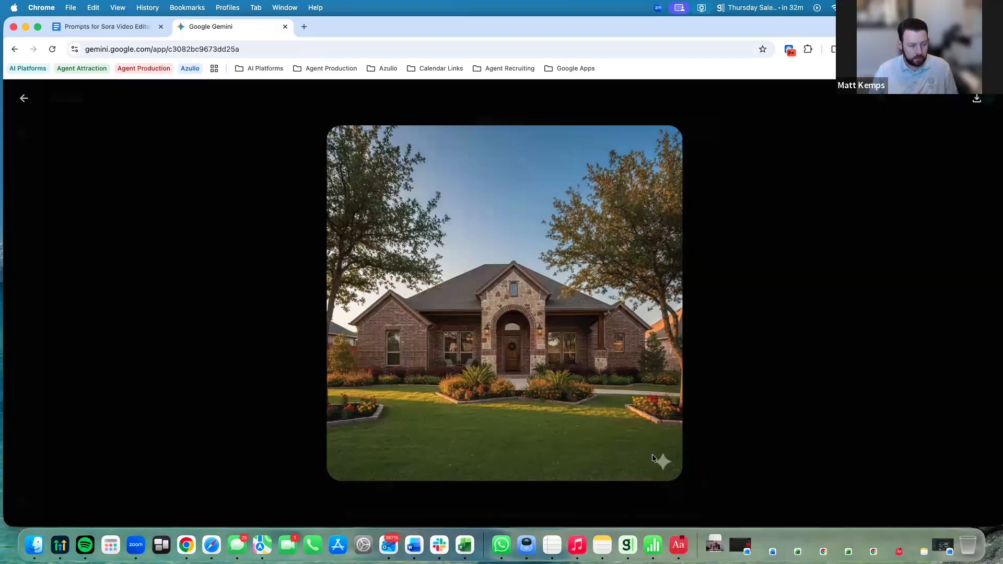
{"action": "left_click", "coordinate": [977, 102]}
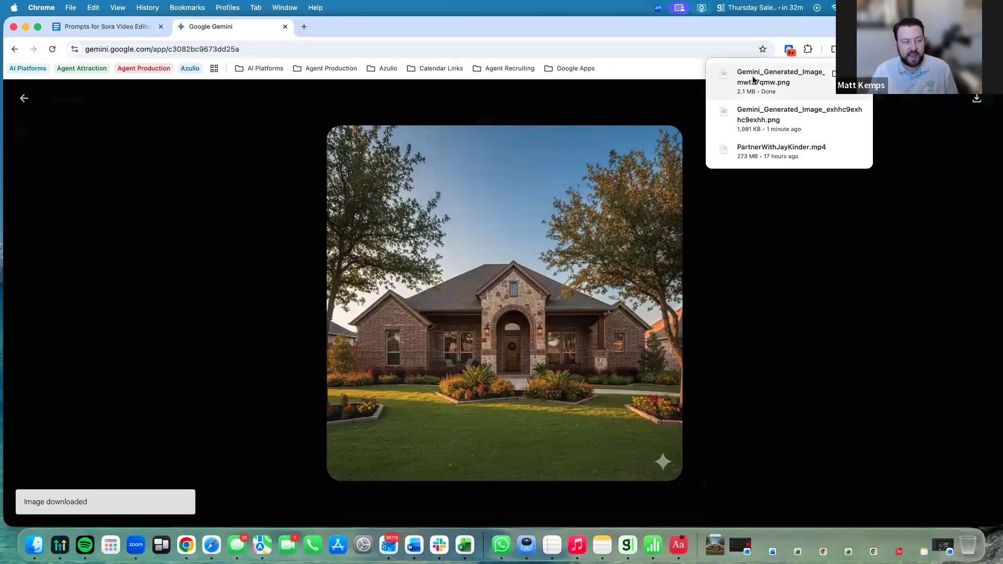
{"action": "left_click", "coordinate": [754, 80]}
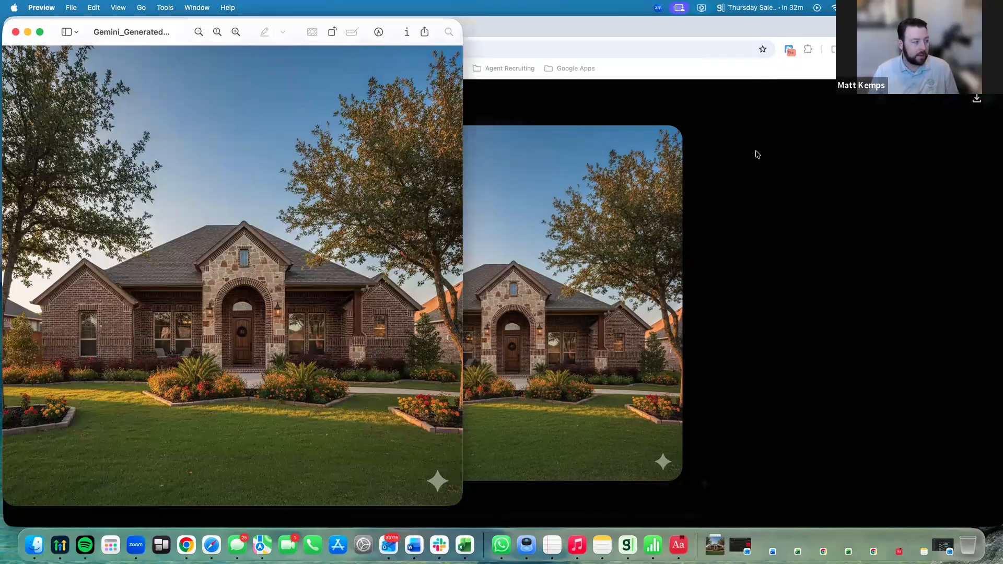
Step: Close the house image in Preview and open the Downloads folder in Finder
{"action": "left_click_drag", "start_coordinate": [165, 39], "coordinate": [192, 43]}
{"action": "left_click_drag", "start_coordinate": [295, 48], "coordinate": [308, 45]}
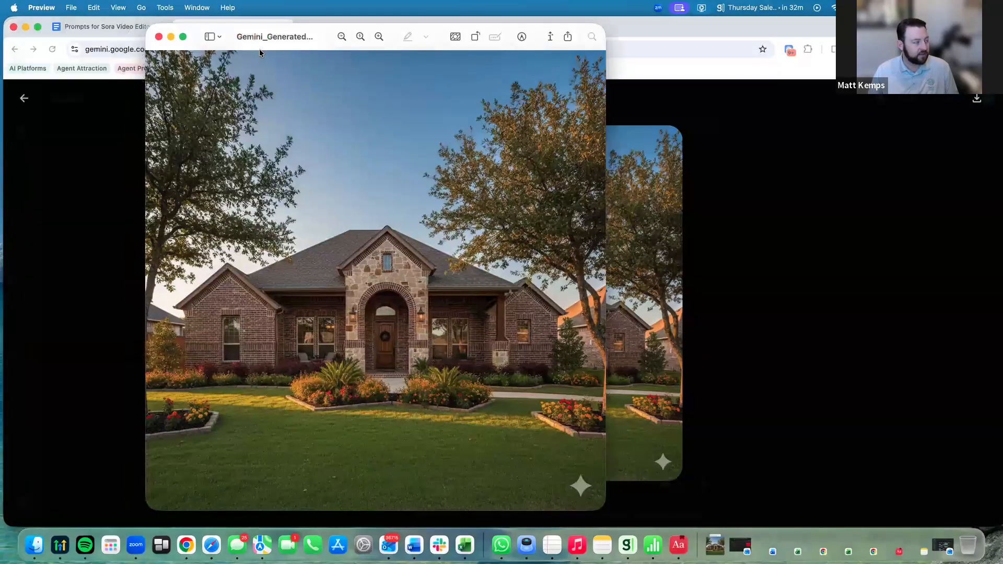
{"action": "key", "text": "super+w"}
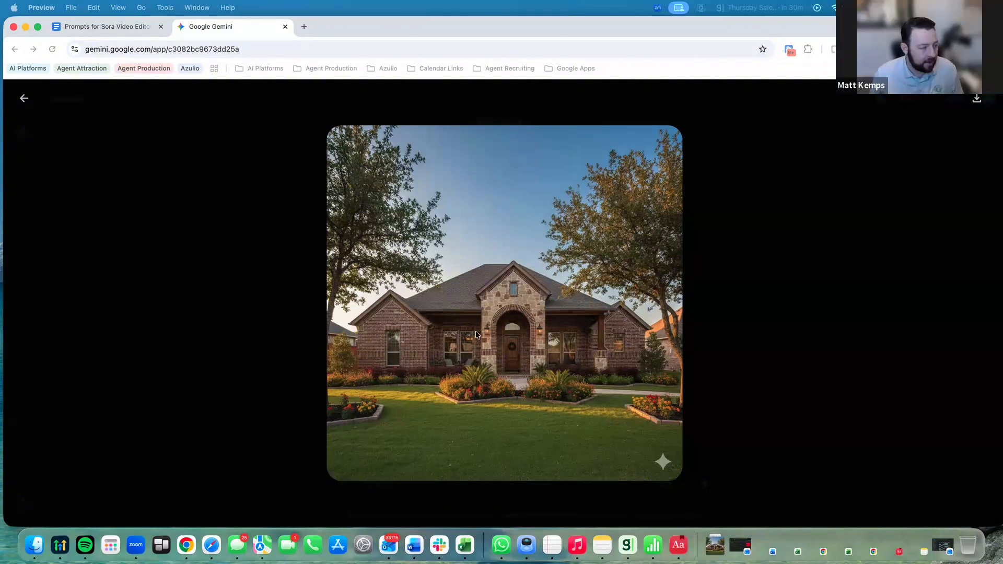
{"action": "left_click", "coordinate": [34, 545]}
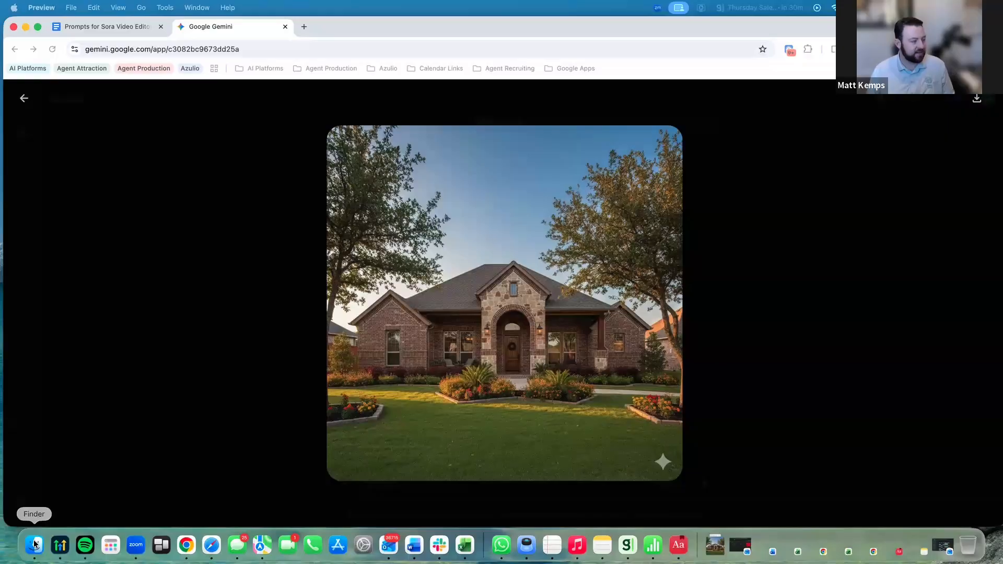
{"action": "left_click", "coordinate": [321, 239]}
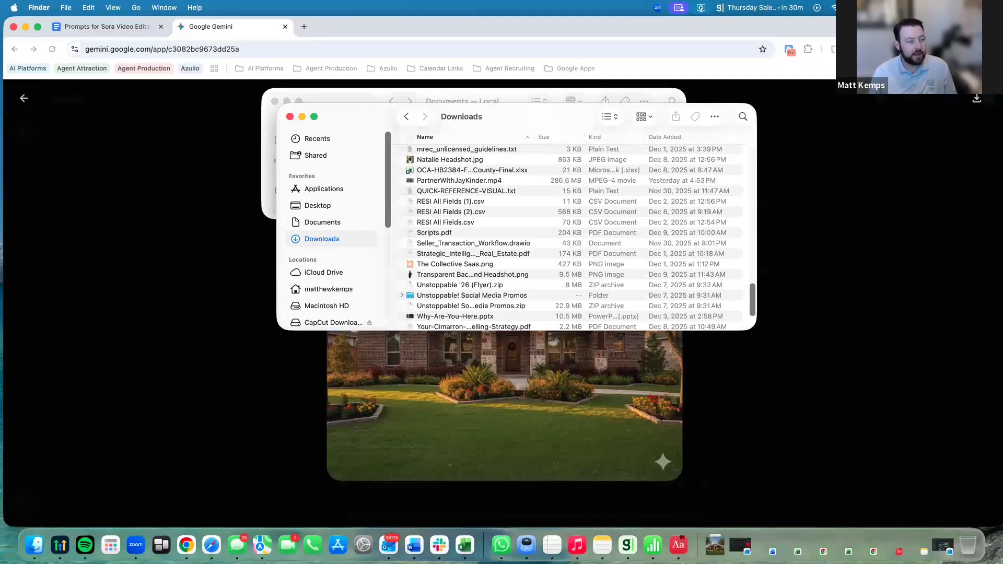
Step: Reveal the downloaded brick home image in Finder and rename it TexasBrickSingleStory.png
{"action": "left_click", "coordinate": [860, 49]}
{"action": "left_click", "coordinate": [837, 96]}
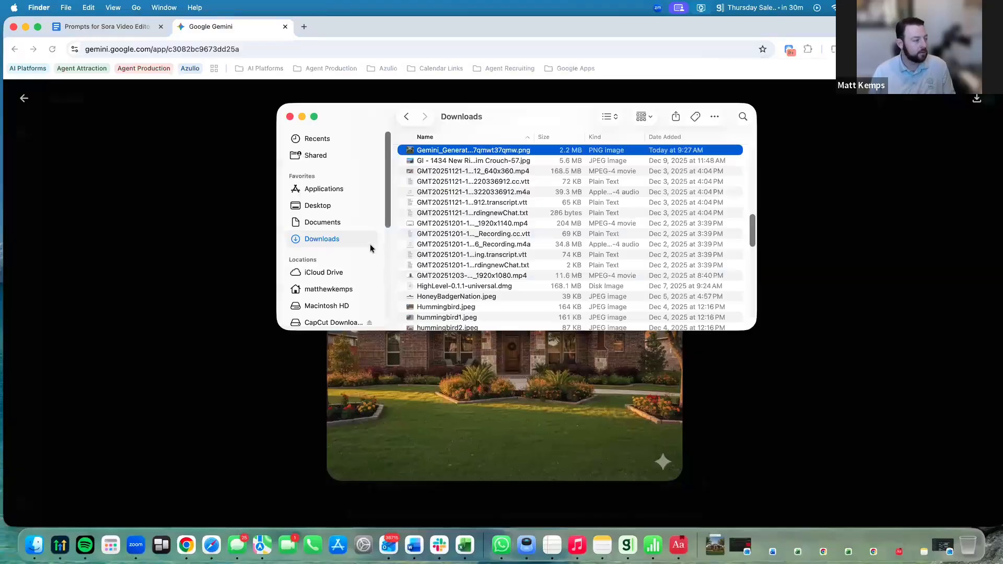
{"action": "right_click", "coordinate": [446, 150]}
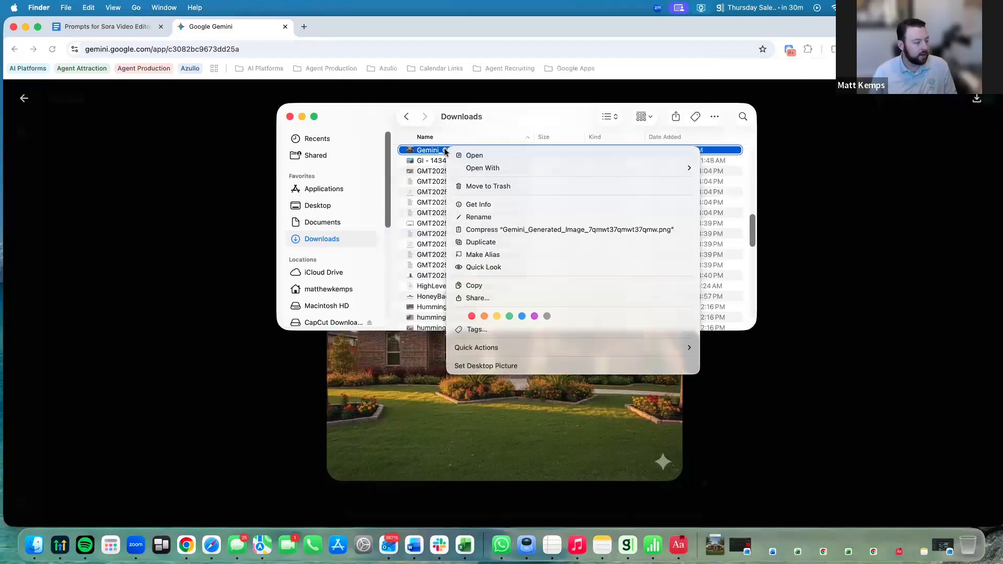
{"action": "left_click", "coordinate": [487, 222]}
{"action": "type", "text": "tEX"}
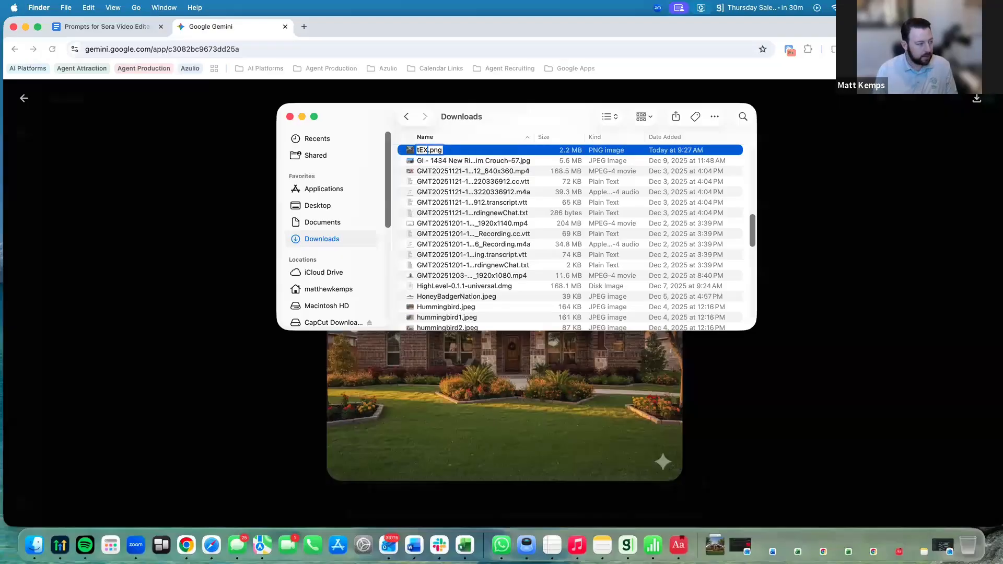
{"action": "type", "text": "AS"}
{"action": "key", "text": "BackSpace"}
{"action": "key", "text": "BackSpace"}
{"action": "key", "text": "BackSpace"}
{"action": "key", "text": "BackSpace"}
{"action": "key", "text": "BackSpace"}
{"action": "type", "text": "T"}
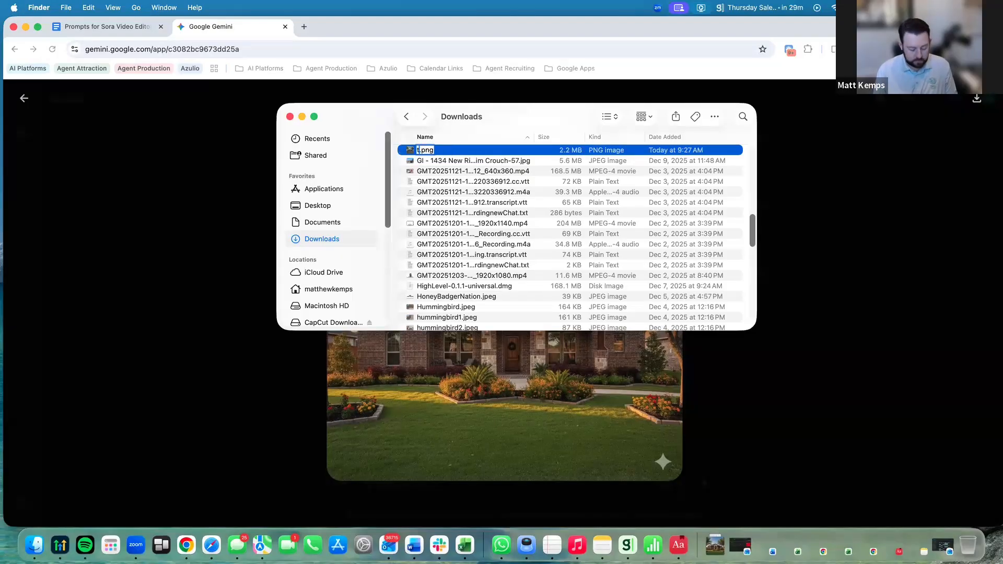
{"action": "type", "text": "exasBrick"}
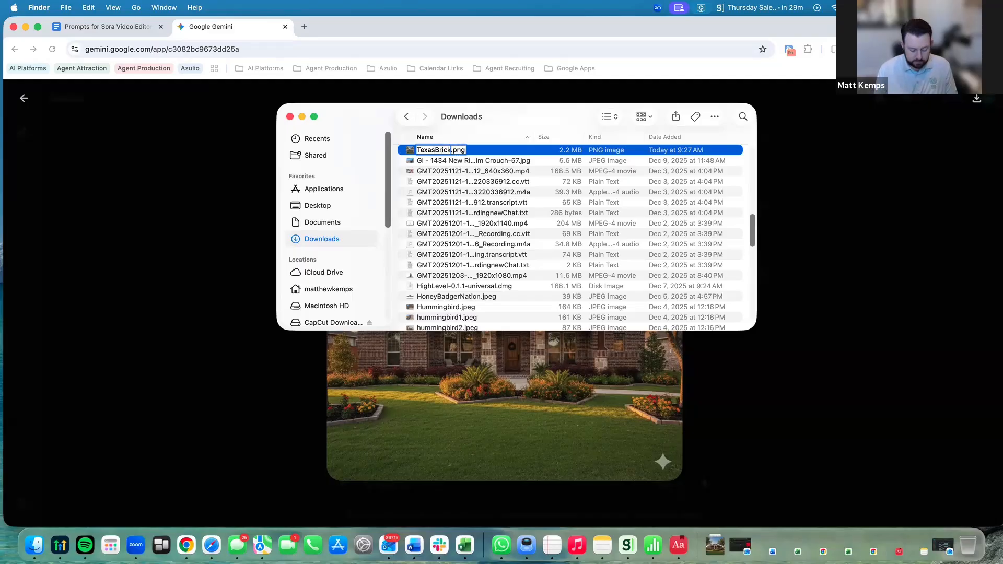
{"action": "type", "text": "Singlestor"}
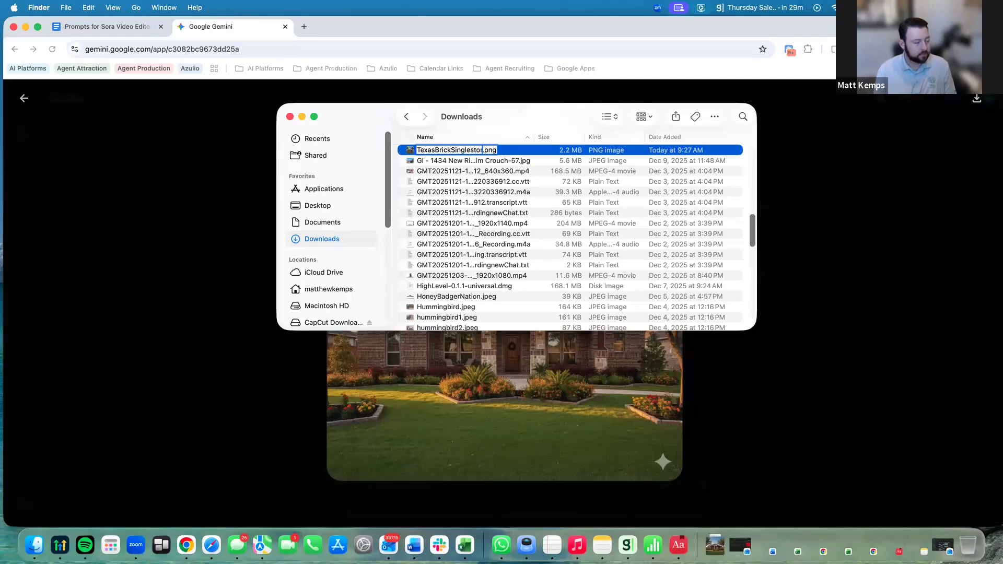
{"action": "key", "text": "BackSpace"}
{"action": "key", "text": "BackSpace"}
{"action": "key", "text": "BackSpace"}
{"action": "key", "text": "BackSpace"}
{"action": "type", "text": "Story"}
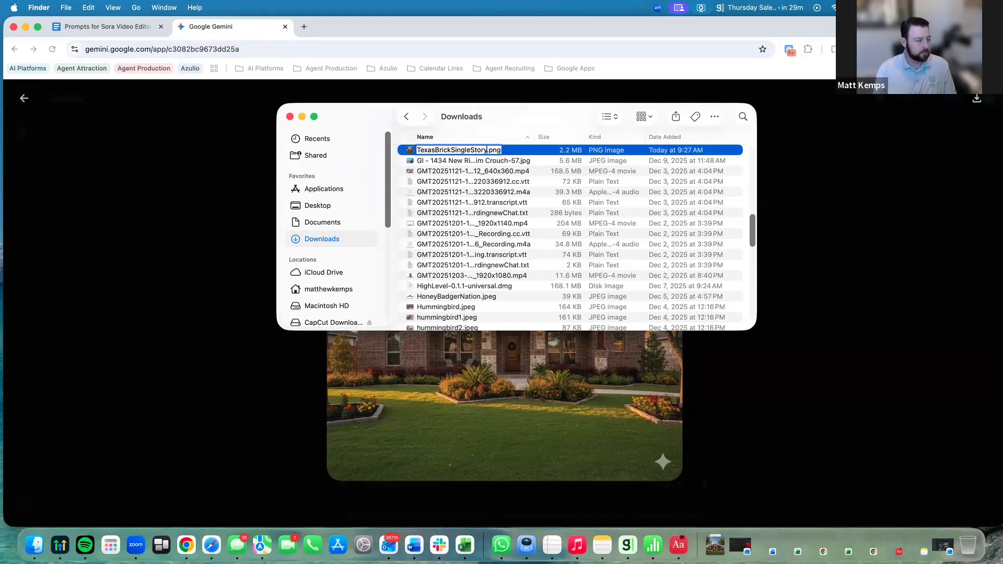
{"action": "key", "text": "Return"}
Step: Move TexasBrickSingleStory.png into Documents, then into the Gemini Images for Georgetown Ads folder
{"action": "scroll", "coordinate": [468, 267], "scroll_direction": "down", "scroll_amount": 10}
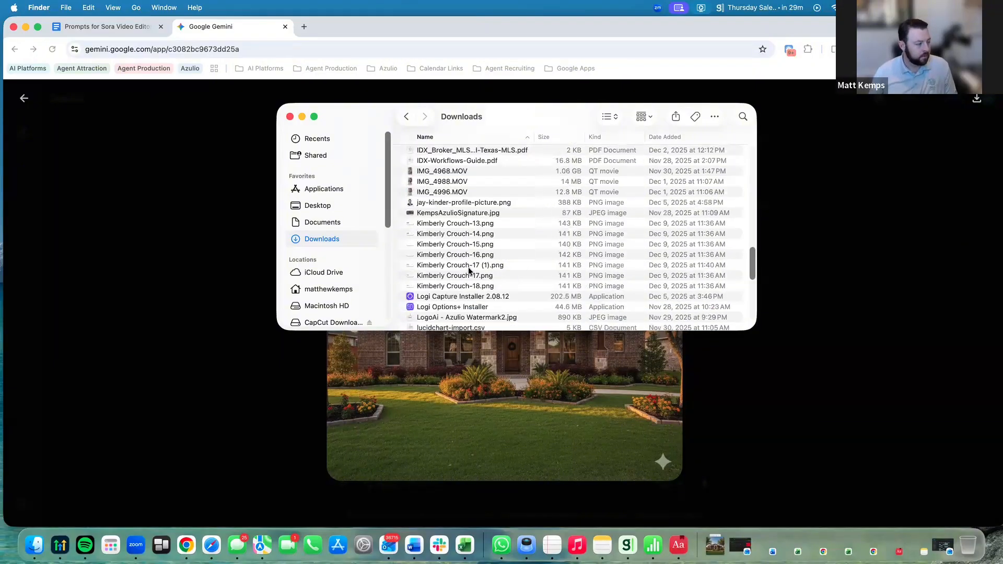
{"action": "scroll", "coordinate": [468, 267], "scroll_direction": "down", "scroll_amount": 5}
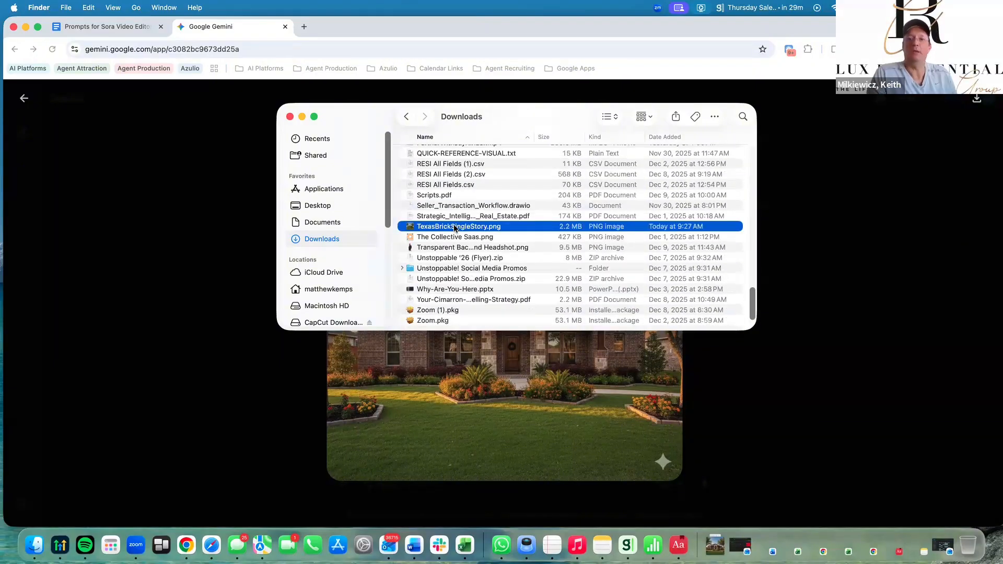
{"action": "left_click_drag", "start_coordinate": [336, 238], "coordinate": [325, 223]}
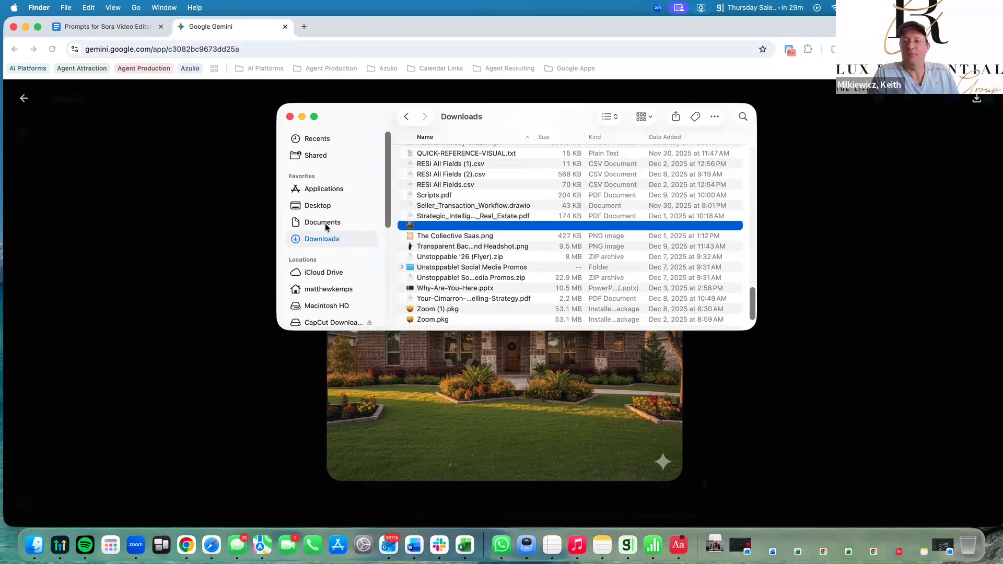
{"action": "left_click", "coordinate": [325, 224]}
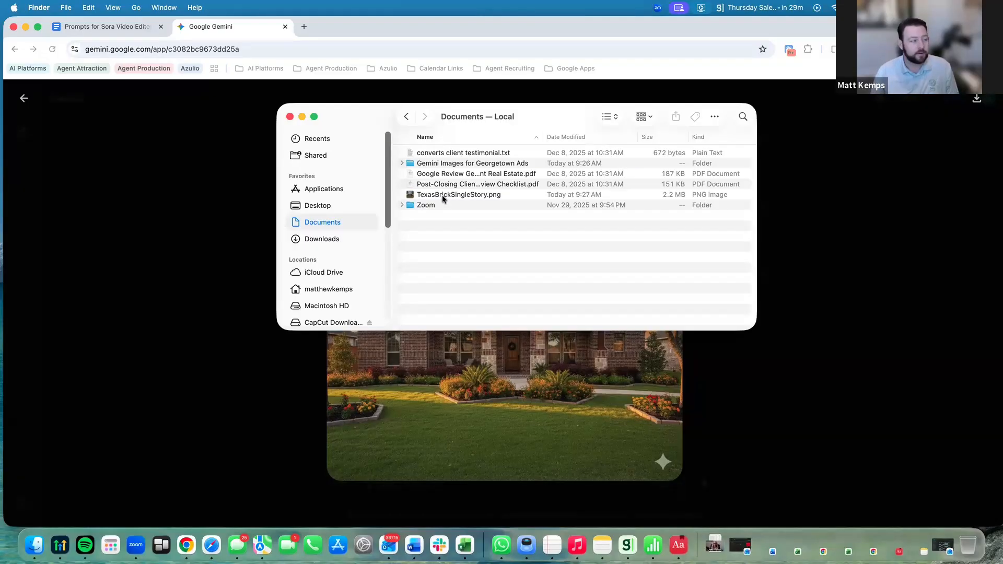
{"action": "left_click_drag", "start_coordinate": [459, 174], "coordinate": [463, 164]}
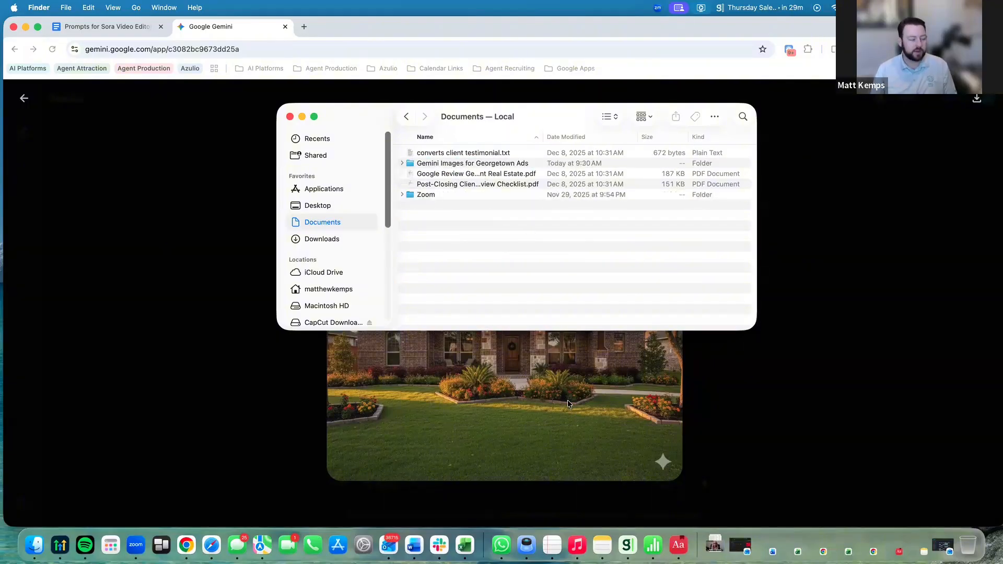
{"action": "left_click", "coordinate": [759, 401]}
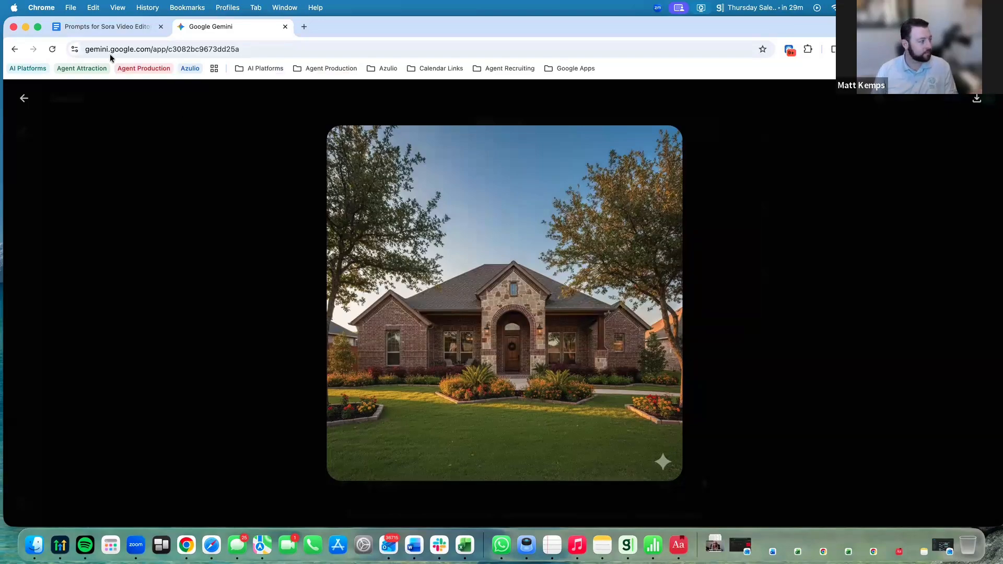
Step: Copy the Modern Suburban Appeal prompt paragraph from the Prompts for Sora Video Editor doc
{"action": "left_click", "coordinate": [22, 99]}
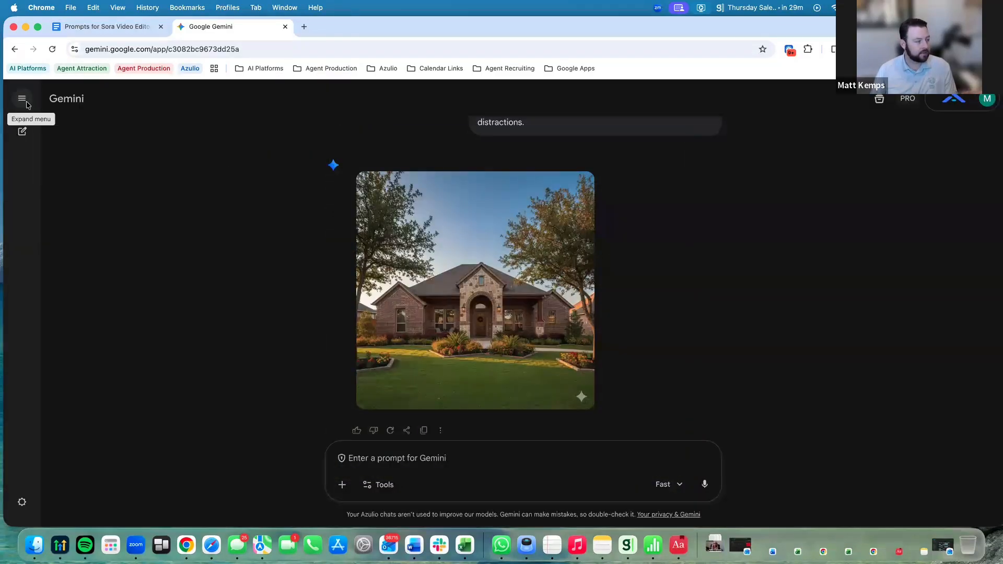
{"action": "left_click", "coordinate": [105, 31]}
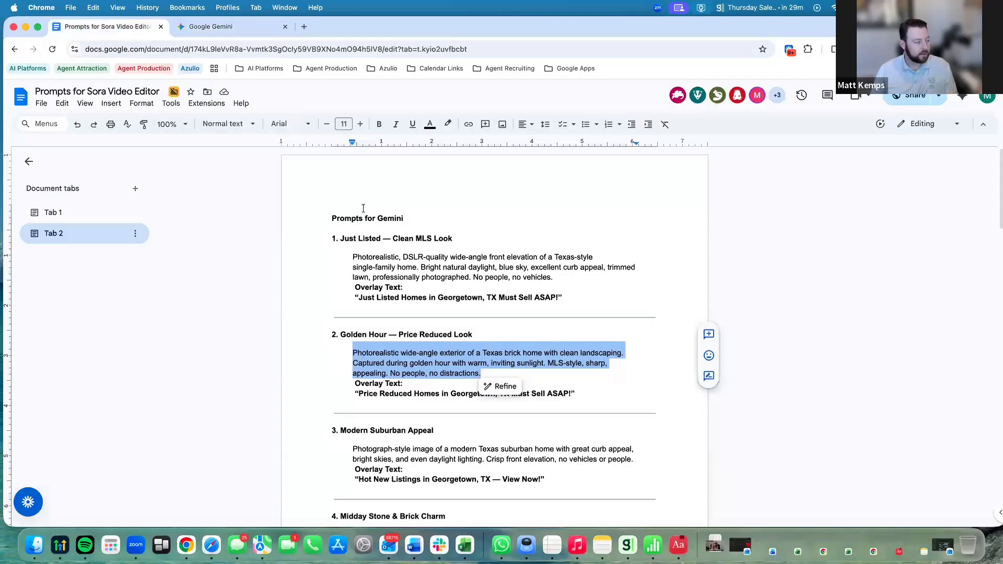
{"action": "scroll", "coordinate": [368, 405], "scroll_direction": "down", "scroll_amount": 3}
{"action": "left_click", "coordinate": [367, 264]}
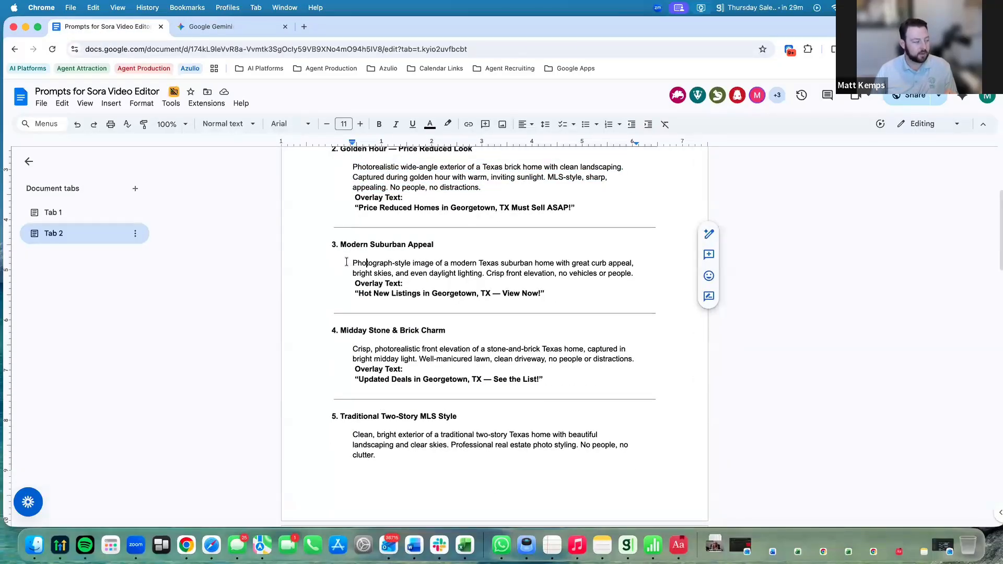
{"action": "mouse_move", "coordinate": [346, 262]}
{"action": "left_mouse_down"}
{"action": "mouse_move", "coordinate": [451, 276]}
{"action": "mouse_move", "coordinate": [666, 275]}
{"action": "left_mouse_up"}
{"action": "key", "text": "super+c"}
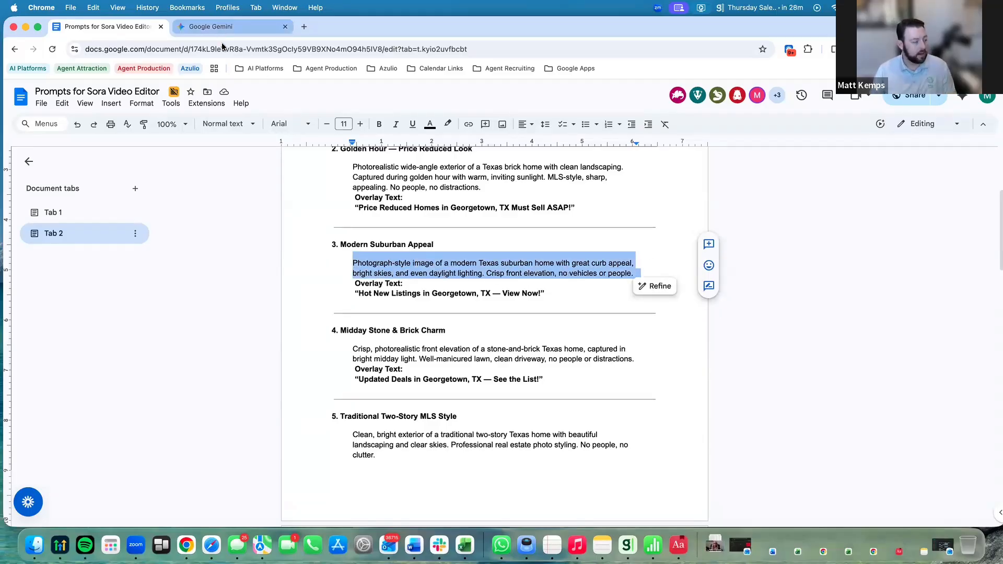
Step: Paste the Modern Suburban Appeal prompt into Gemini and generate the modern two-story home image
{"action": "left_click", "coordinate": [221, 28]}
{"action": "key", "text": "super+v"}
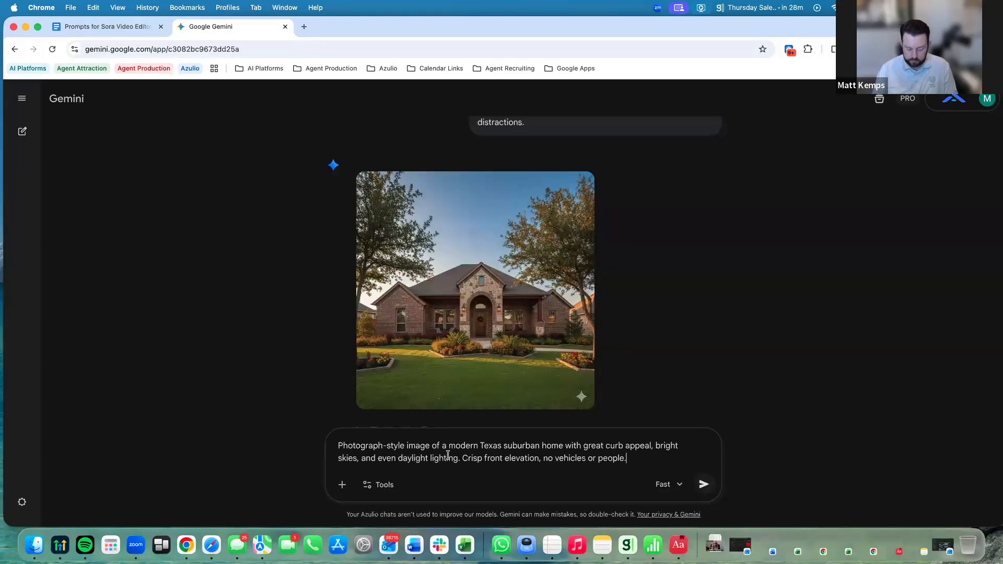
{"action": "key", "text": "Return"}
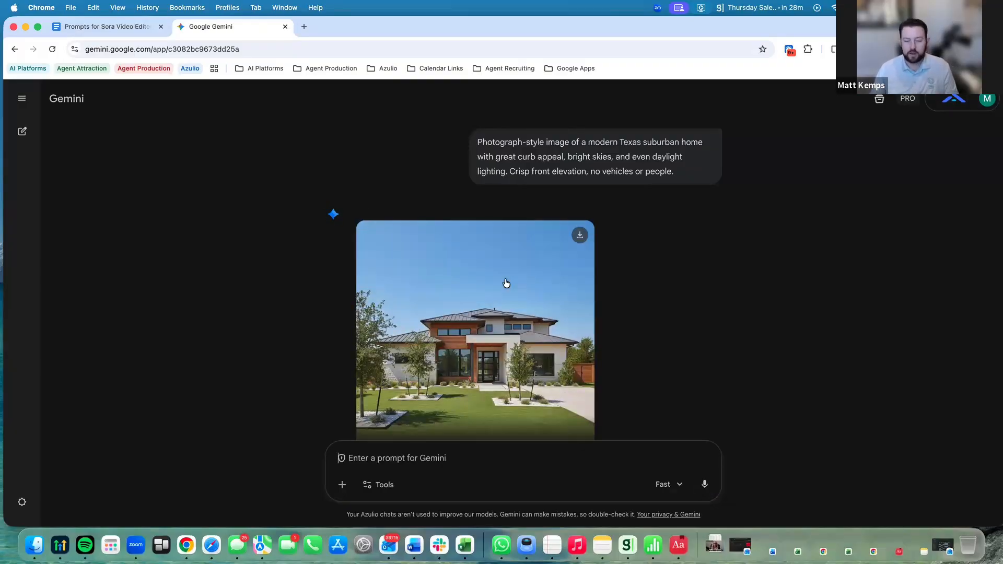
{"action": "scroll", "coordinate": [497, 303], "scroll_direction": "down", "scroll_amount": 2}
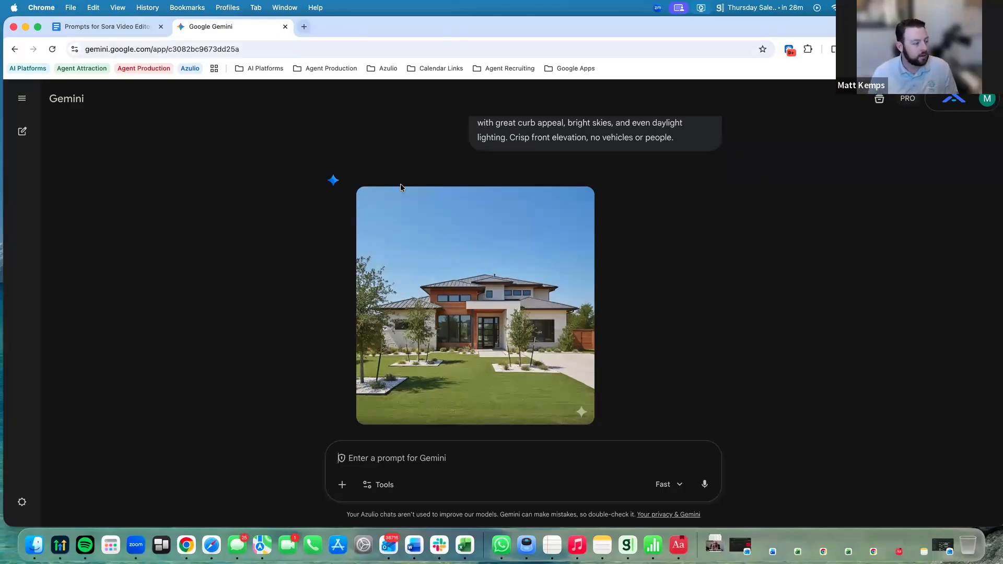
{"action": "mouse_move", "coordinate": [513, 323]}
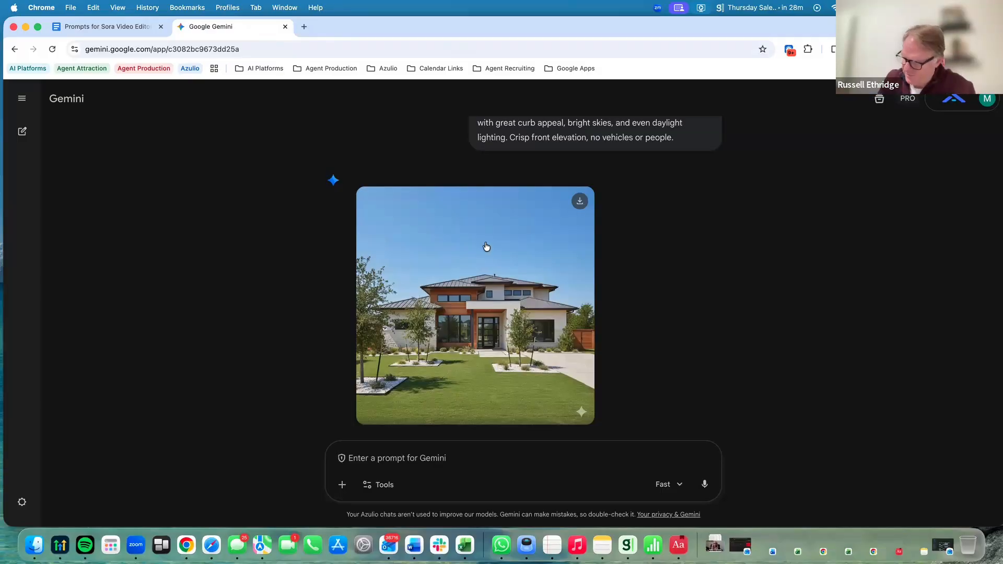
Step: Google 'is nano banana free' in a new tab, then return to the Gemini tab
{"action": "left_click", "coordinate": [304, 27]}
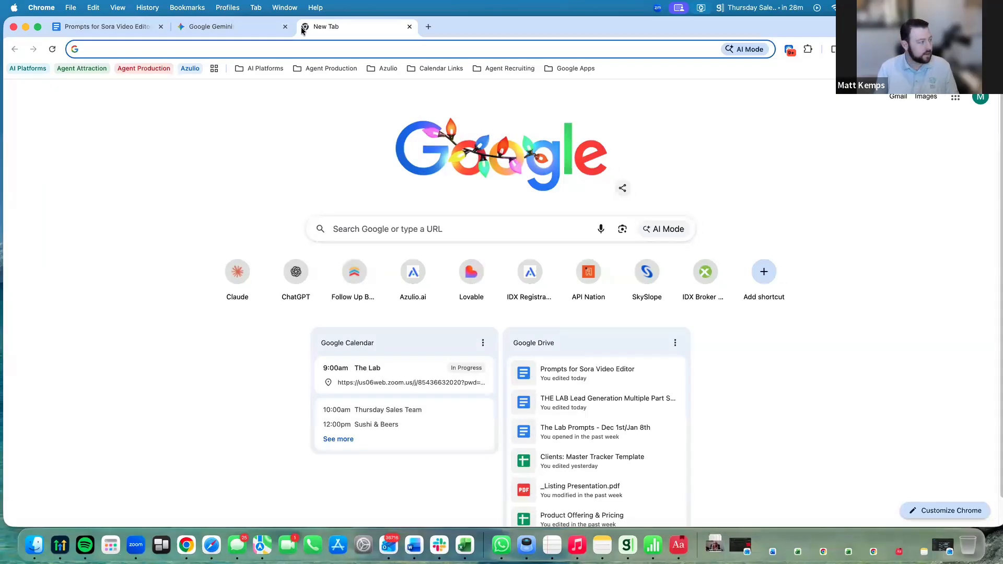
{"action": "type", "text": "is naano"}
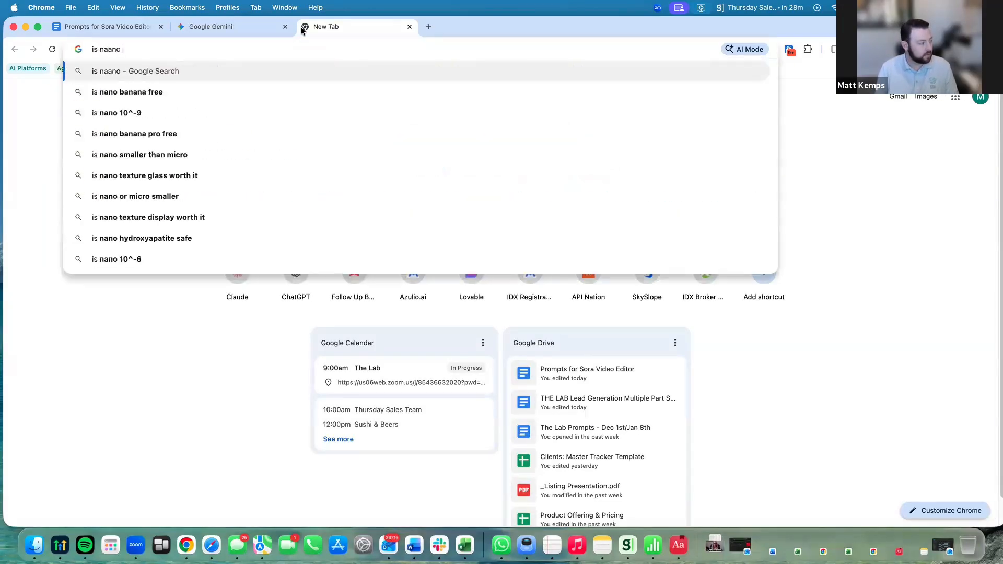
{"action": "key", "text": "BackSpace"}
{"action": "key", "text": "BackSpace"}
{"action": "key", "text": "BackSpace"}
{"action": "key", "text": "BackSpace"}
{"action": "type", "text": "no ban"}
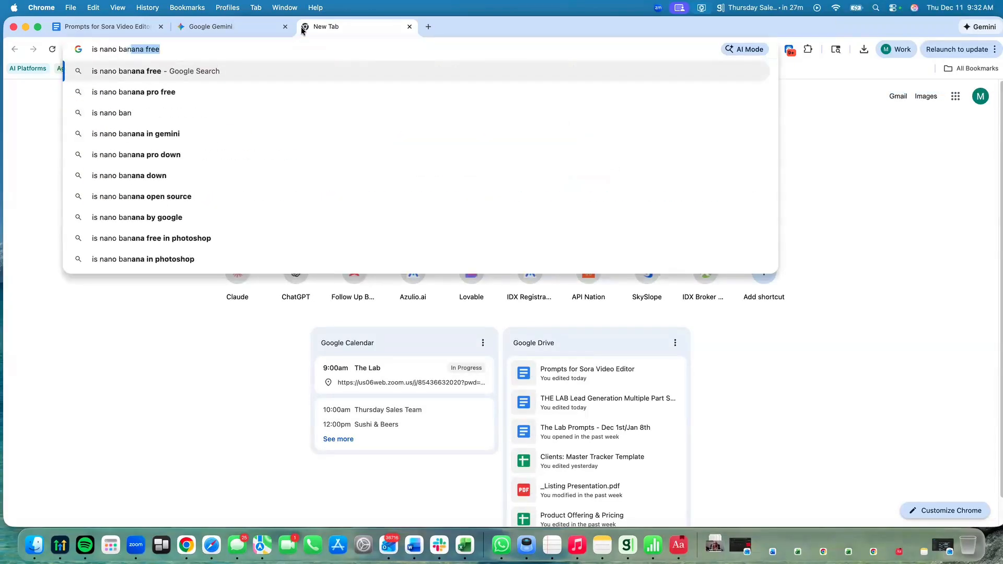
{"action": "type", "text": "ana fr"}
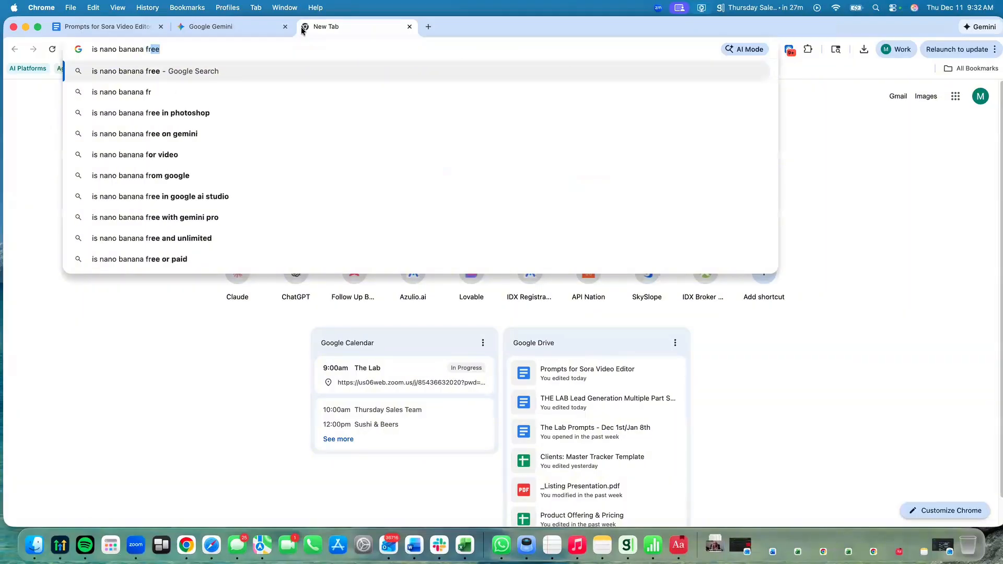
{"action": "key", "text": "Return"}
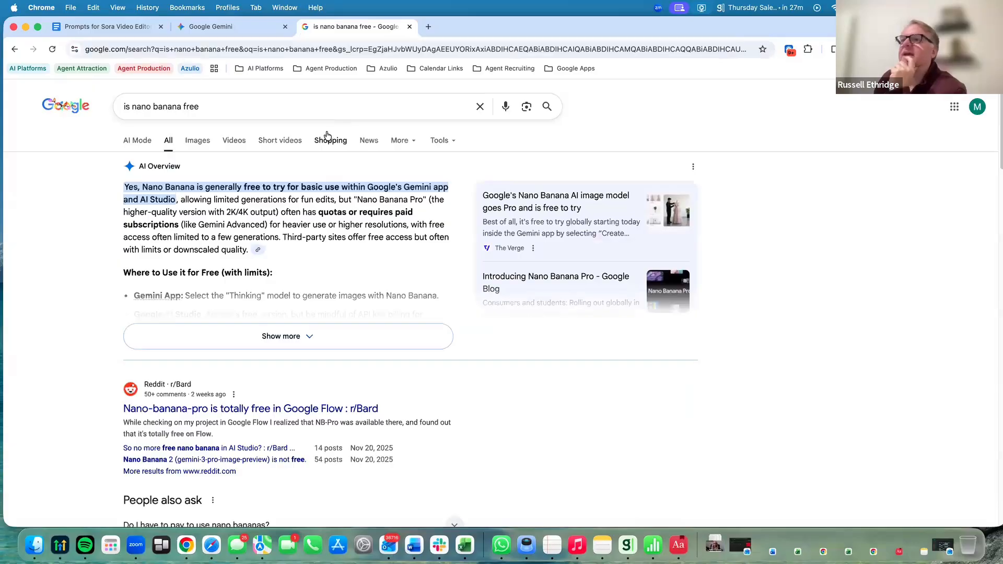
{"action": "left_click", "coordinate": [223, 29]}
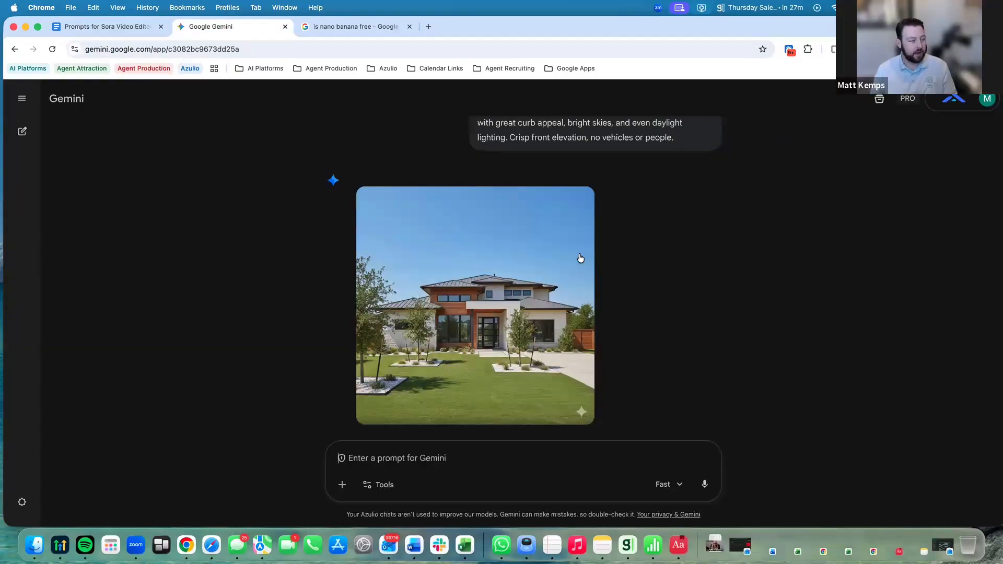
Step: Download the generated modern house image at full size and show it in Downloads
{"action": "left_click", "coordinate": [545, 386]}
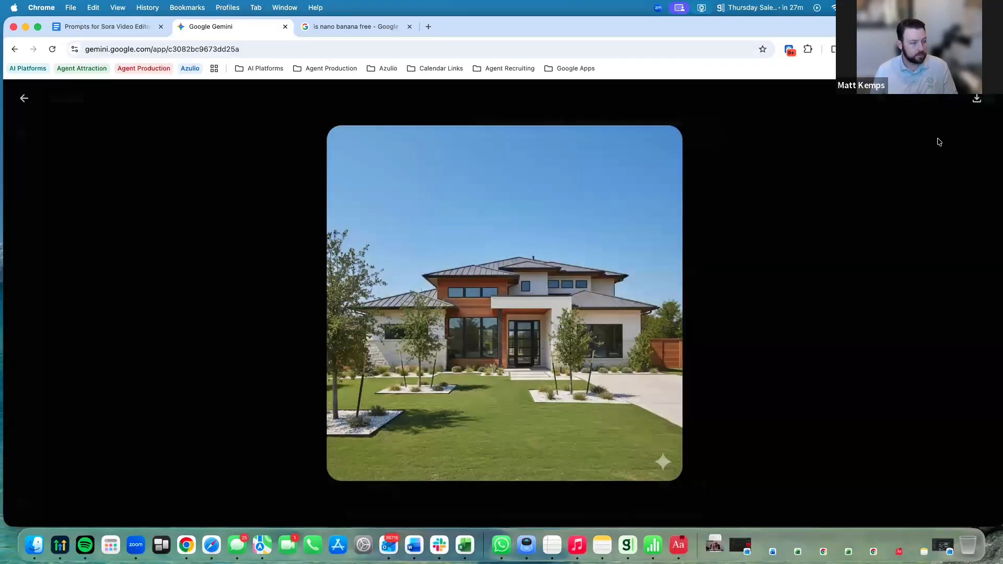
{"action": "left_click", "coordinate": [977, 98]}
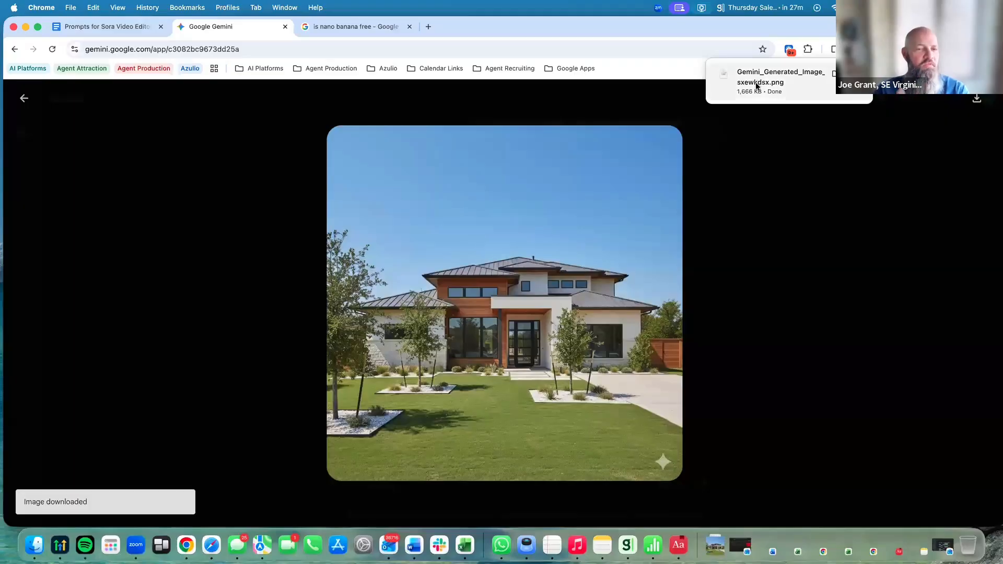
{"action": "left_click", "coordinate": [836, 73]}
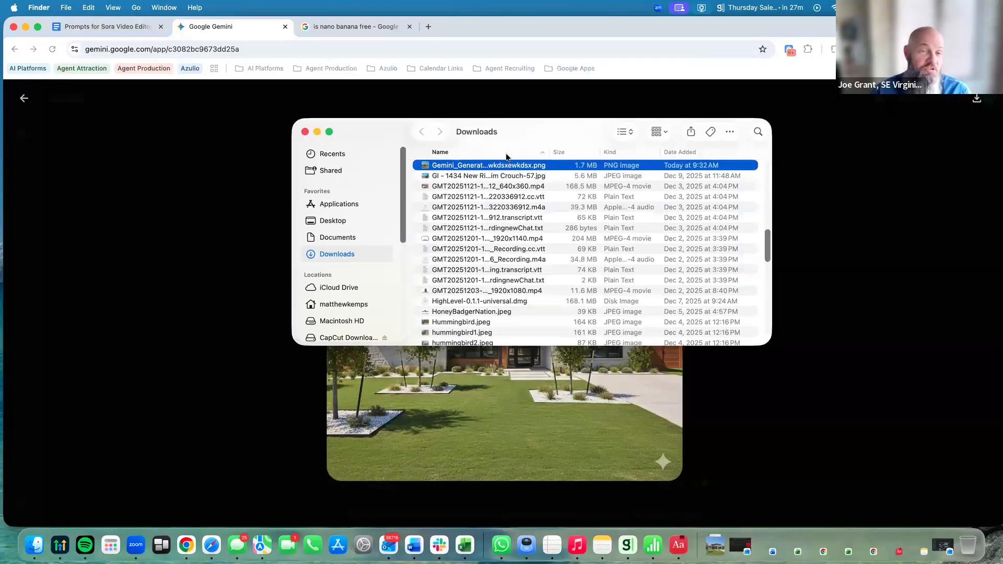
Step: Rename the downloaded PNG to ModernTexasHo.png
{"action": "right_click", "coordinate": [460, 165]}
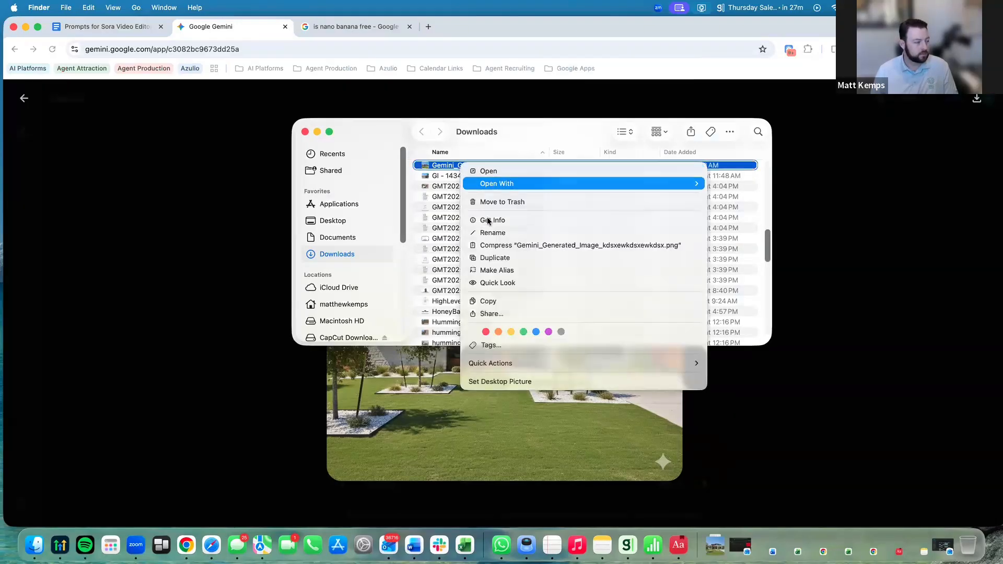
{"action": "left_click", "coordinate": [476, 228]}
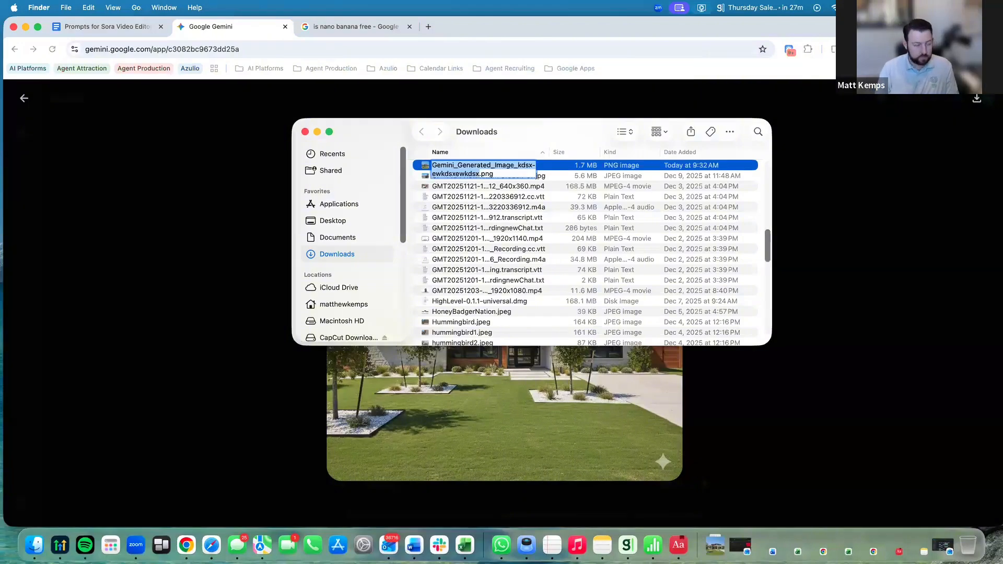
{"action": "type", "text": "ModernTexasH"}
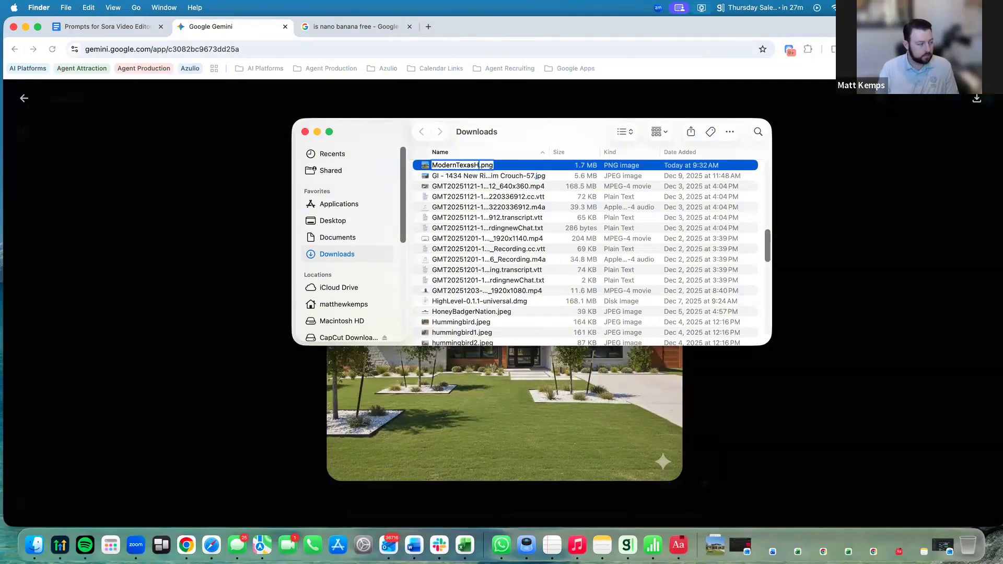
{"action": "type", "text": "o"}
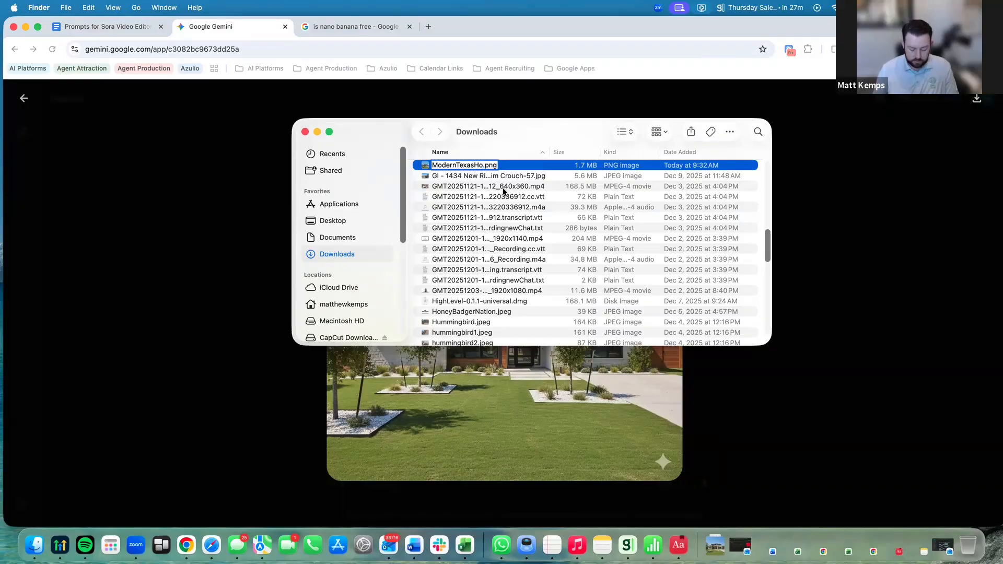
{"action": "key", "text": "Return"}
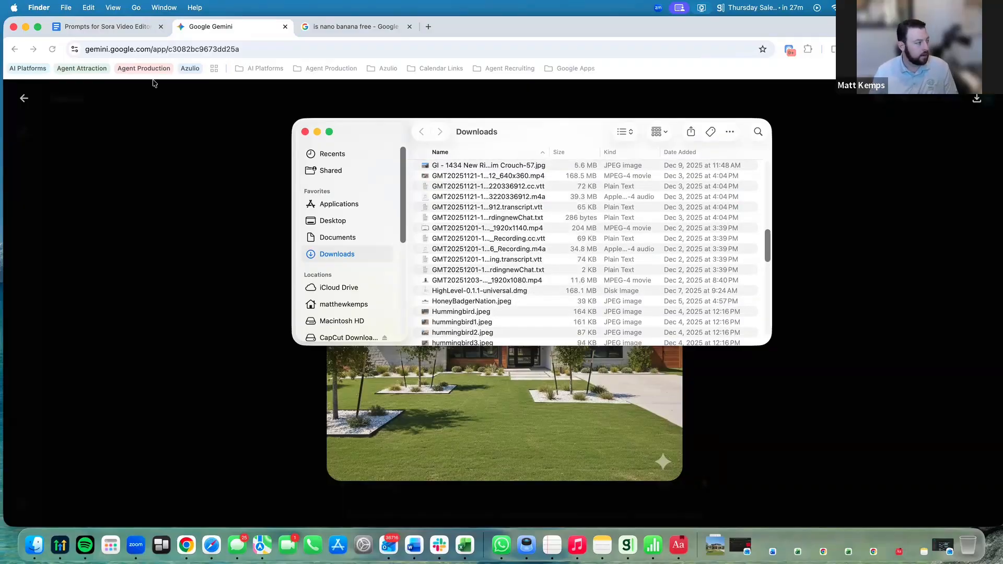
{"action": "left_click", "coordinate": [153, 83]}
Step: Select the Traditional Two-Story MLS Style prompt in the Prompts for Sora Video Editor doc
{"action": "left_click", "coordinate": [102, 27]}
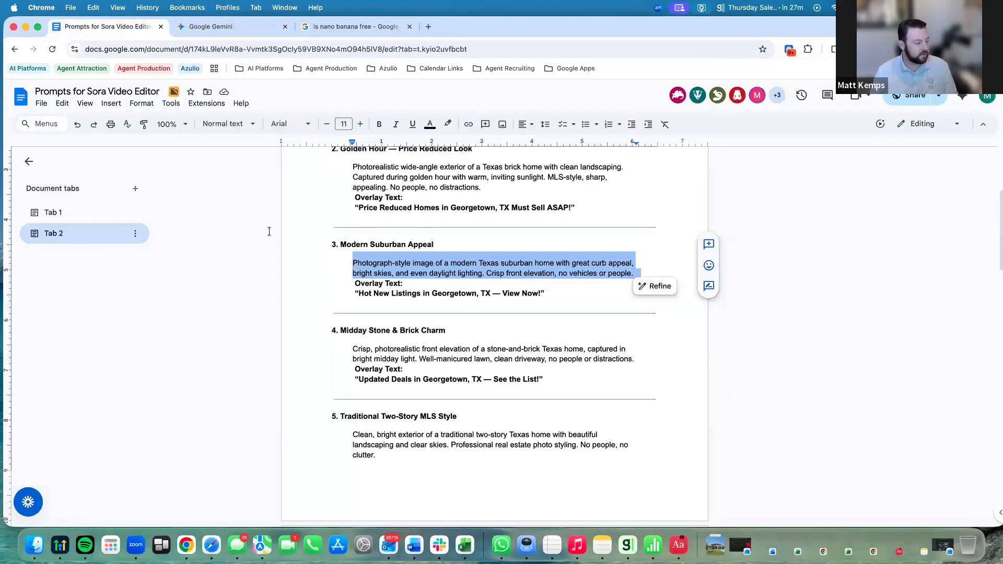
{"action": "left_click", "coordinate": [423, 349]}
{"action": "scroll", "coordinate": [426, 360], "scroll_direction": "down", "scroll_amount": 5}
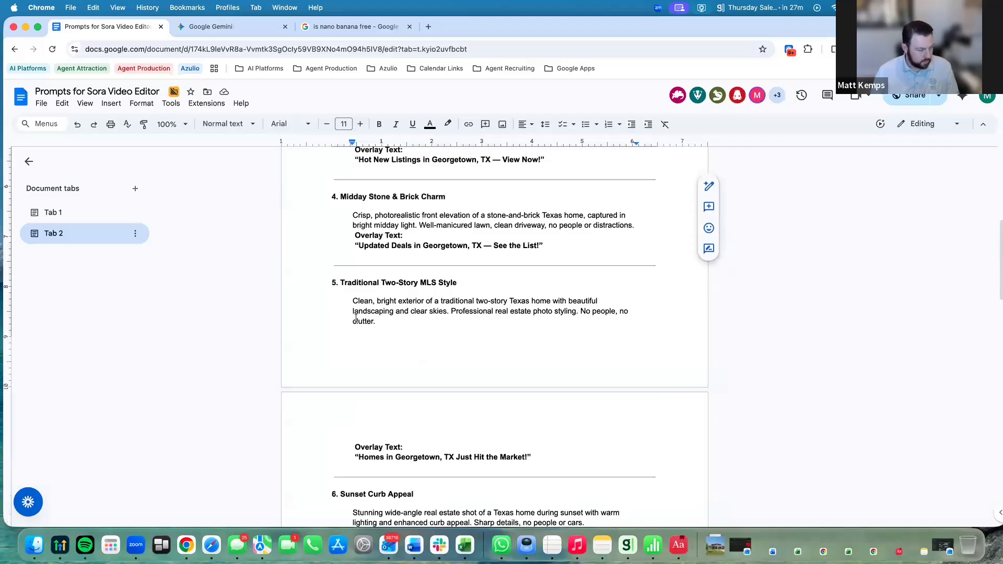
{"action": "left_click_drag", "start_coordinate": [352, 302], "coordinate": [412, 323]}
{"action": "key", "text": "super+c"}
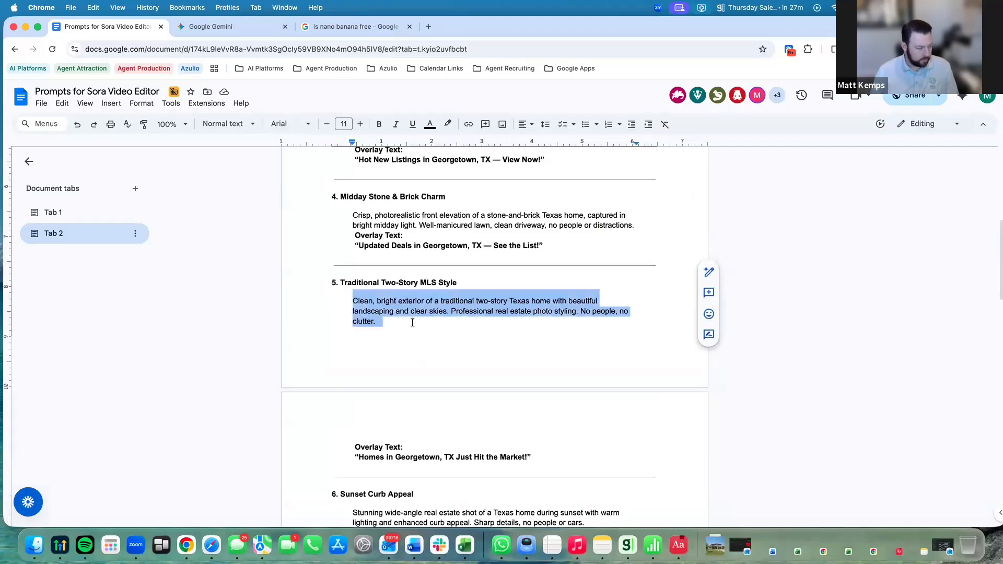
Step: Submit that prompt to Gemini and download the resulting two-story brick home image
{"action": "left_click", "coordinate": [216, 30]}
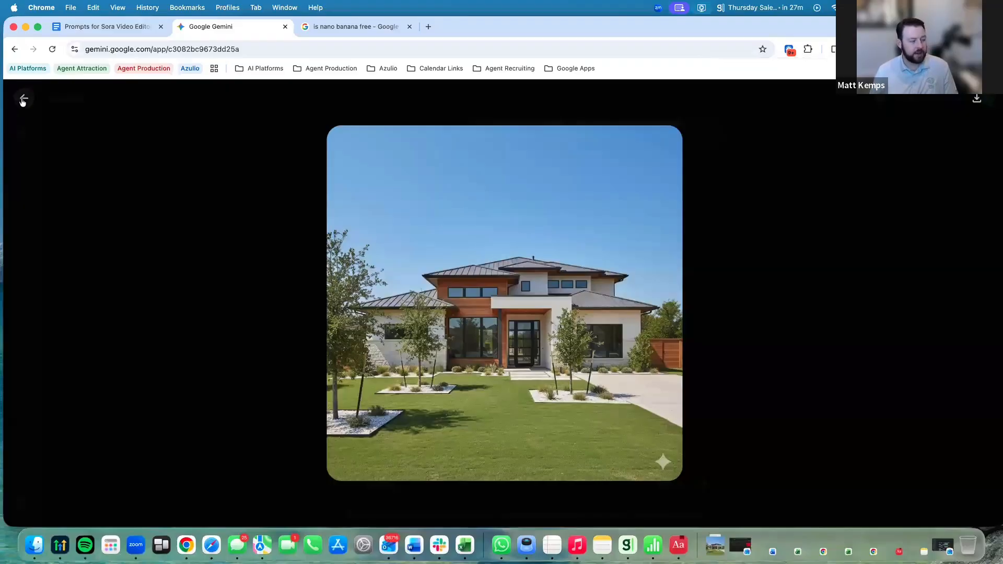
{"action": "left_click", "coordinate": [24, 100]}
{"action": "left_click", "coordinate": [390, 459]}
{"action": "key", "text": "super+v"}
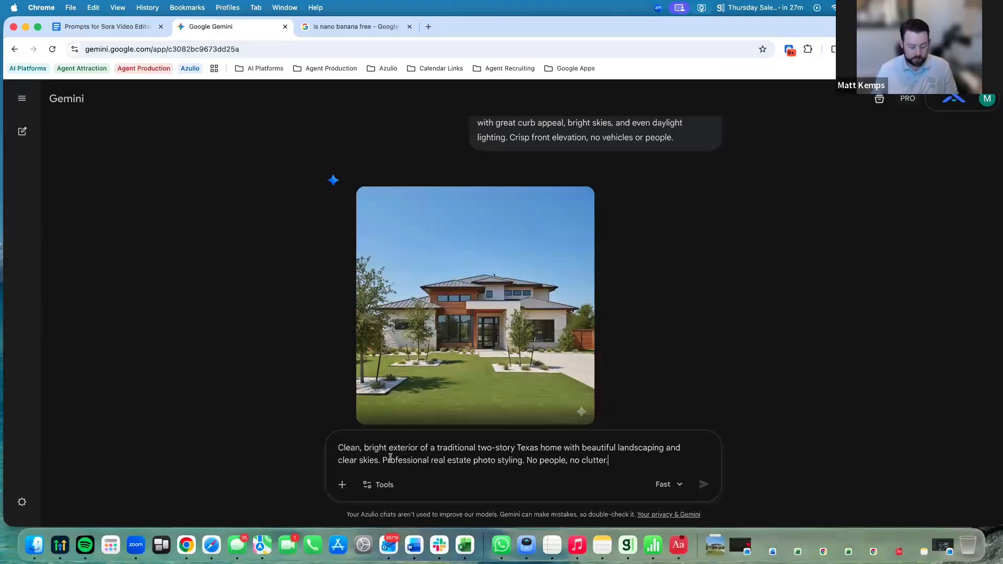
{"action": "key", "text": "Return"}
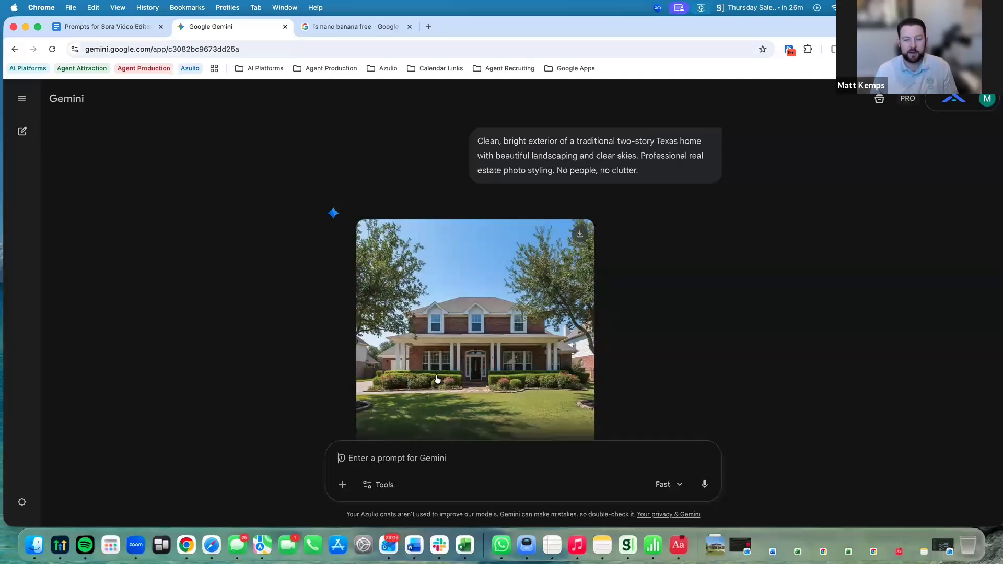
{"action": "left_click", "coordinate": [580, 237]}
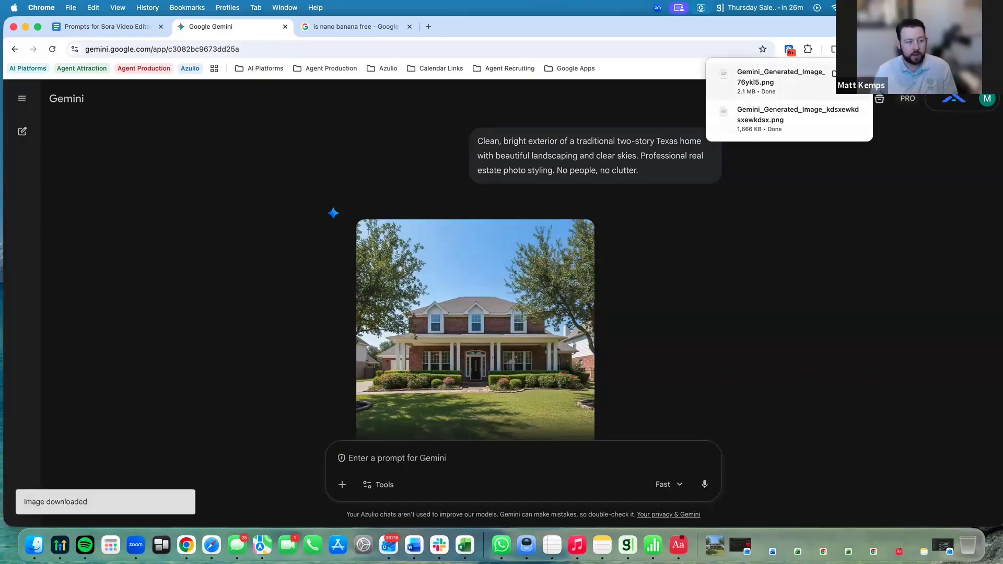
Step: In Downloads, rename the new house image to TwoStoryBrickTexasColonial.png
{"action": "left_click", "coordinate": [835, 74]}
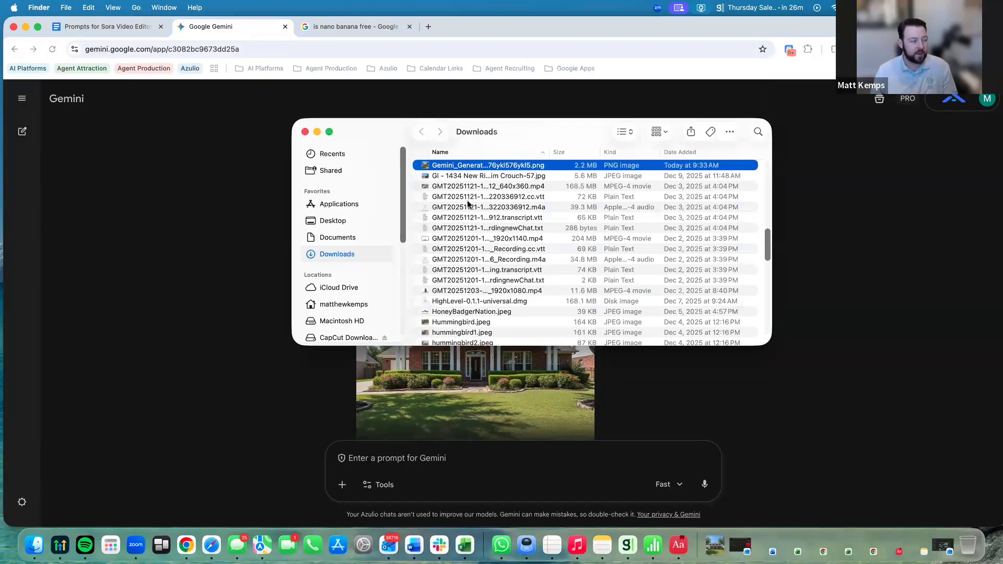
{"action": "left_click", "coordinate": [460, 166]}
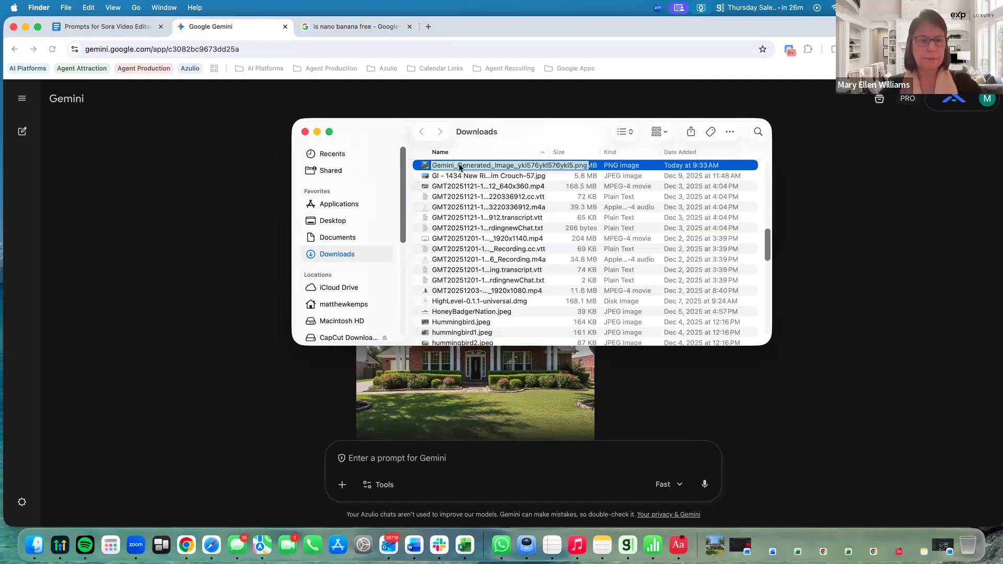
{"action": "right_click", "coordinate": [460, 167]}
{"action": "left_click", "coordinate": [485, 233]}
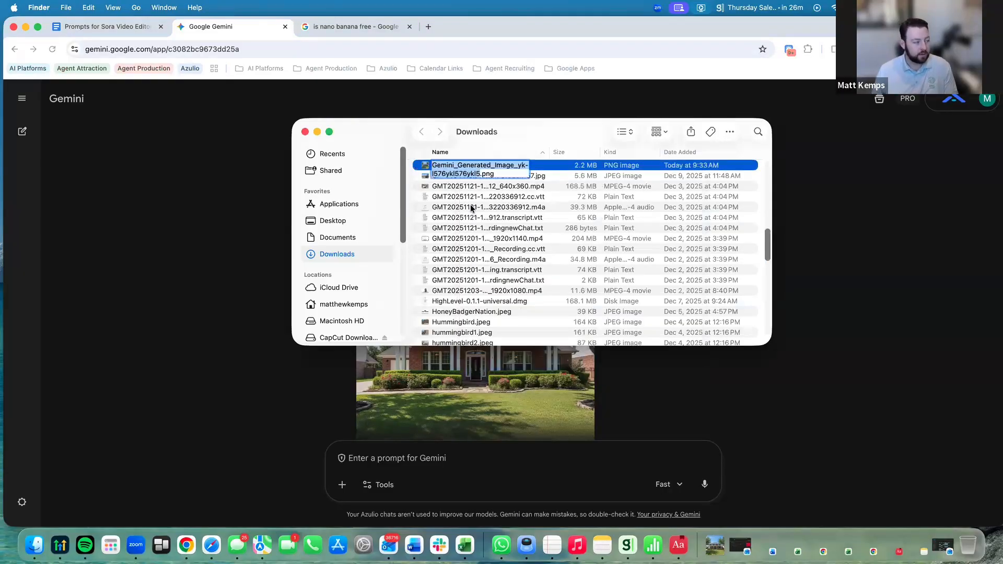
{"action": "type", "text": "t"}
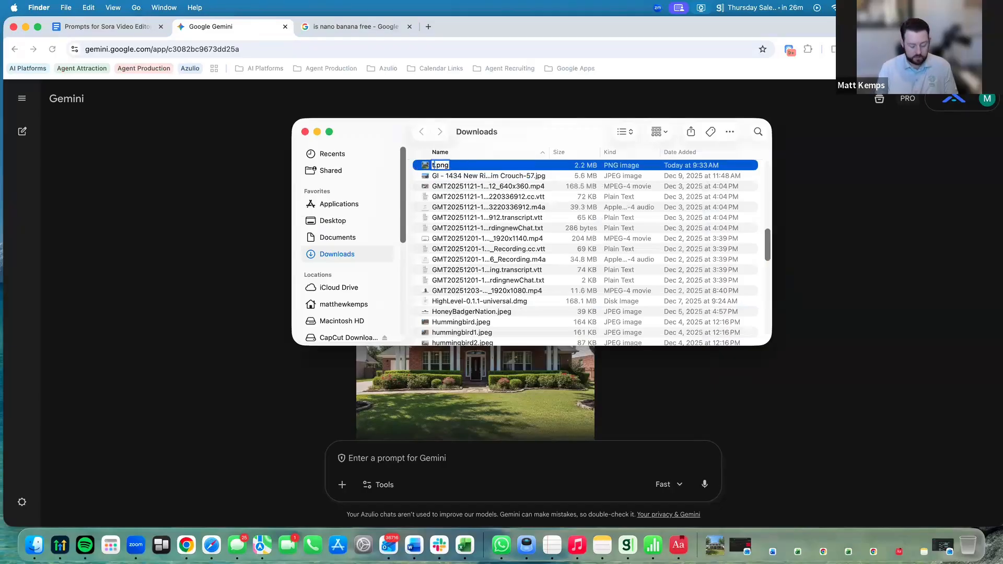
{"action": "key", "text": "BackSpace"}
{"action": "type", "text": "TwoStor"}
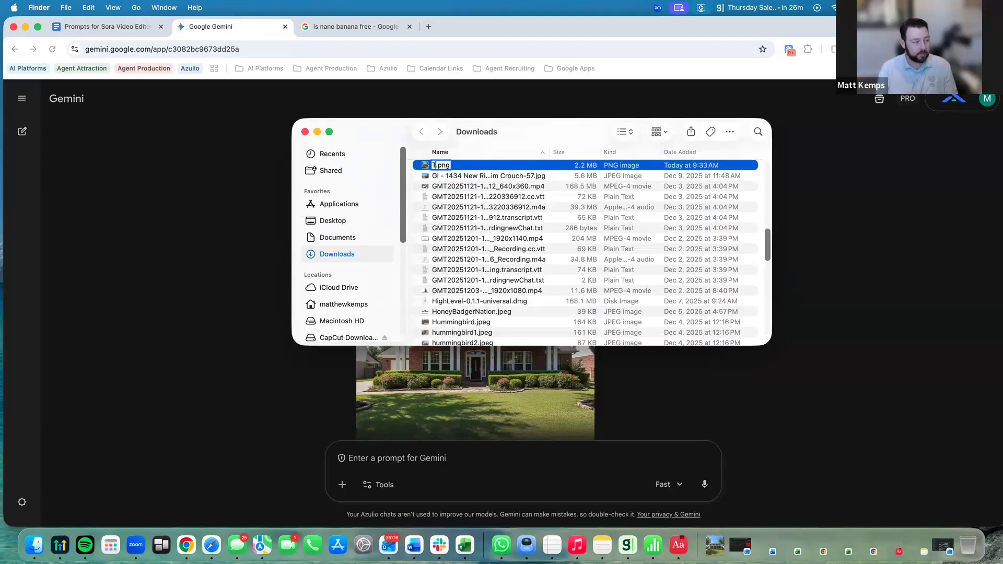
{"action": "type", "text": "yBrickTexa"}
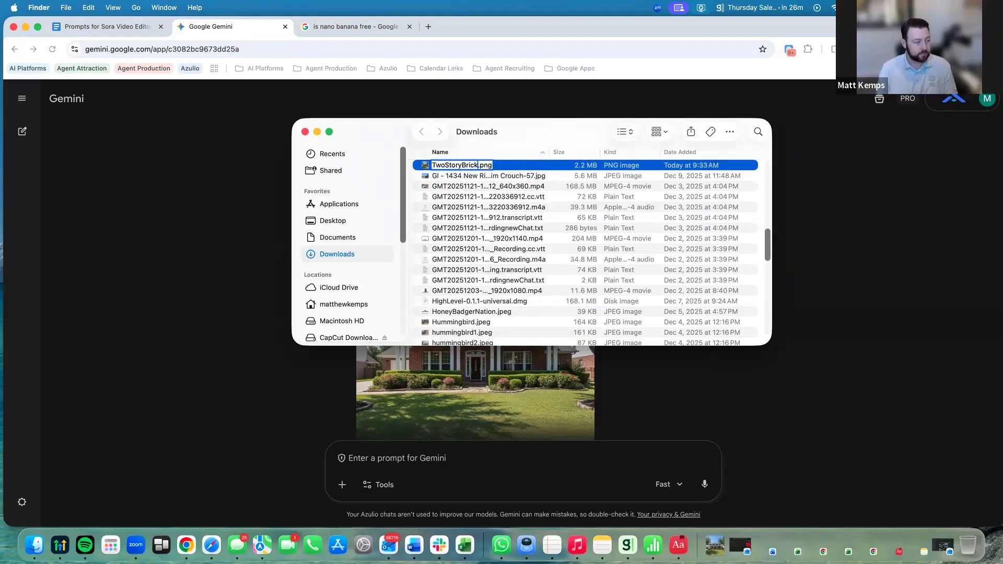
{"action": "type", "text": "s"}
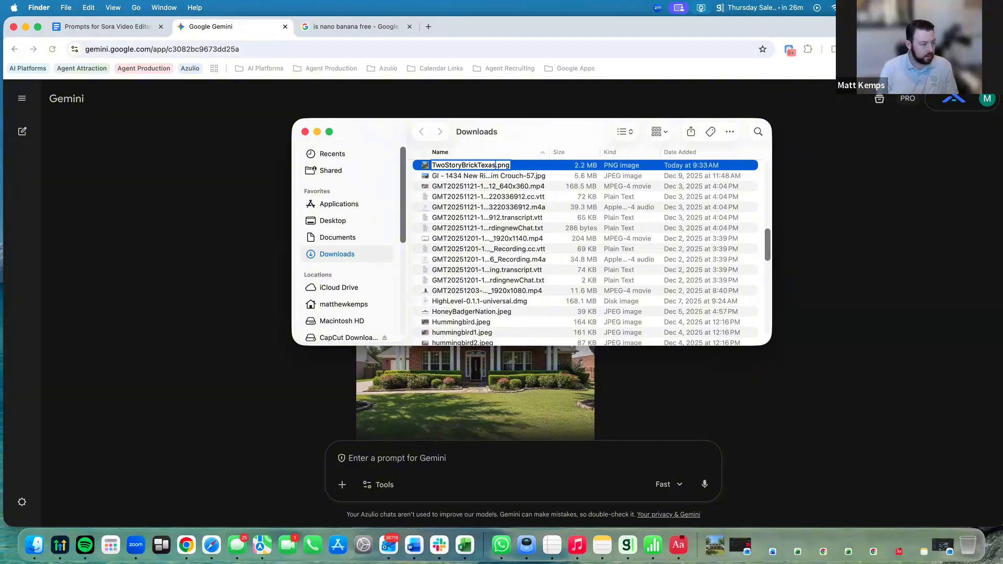
{"action": "type", "text": "Colonial"}
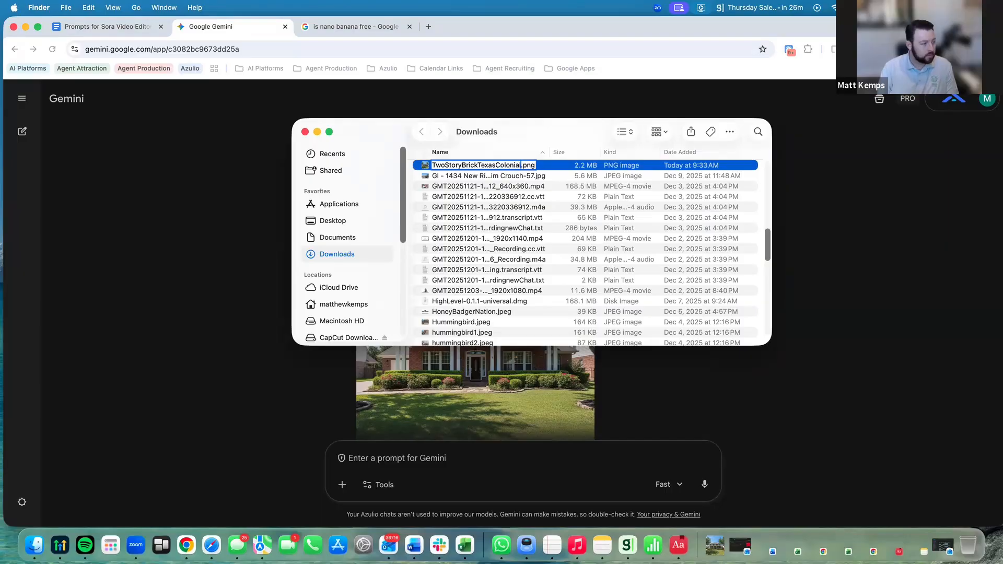
{"action": "key", "text": "Return"}
{"action": "scroll", "coordinate": [455, 224], "scroll_direction": "down", "scroll_amount": 1}
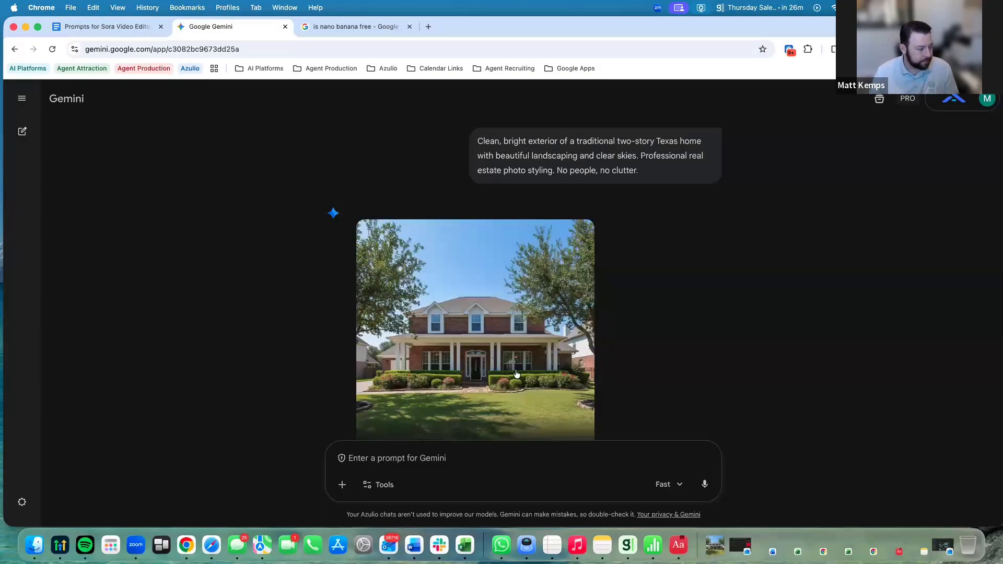
Step: Select the section 8 Luxury Home + Dramatic Sky prompt in the Docs outline
{"action": "left_click", "coordinate": [662, 418]}
{"action": "left_click", "coordinate": [153, 29]}
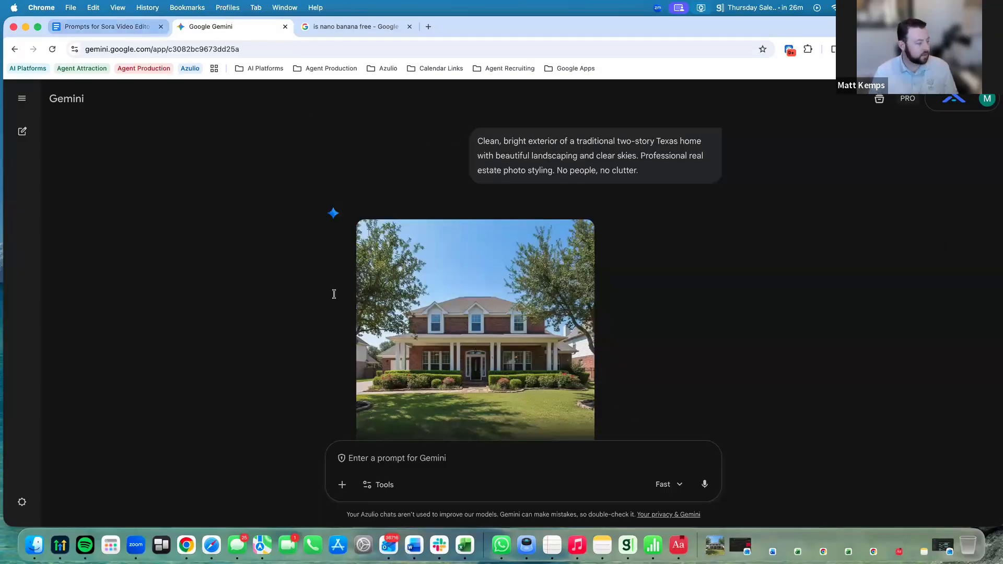
{"action": "scroll", "coordinate": [428, 334], "scroll_direction": "down", "scroll_amount": 5}
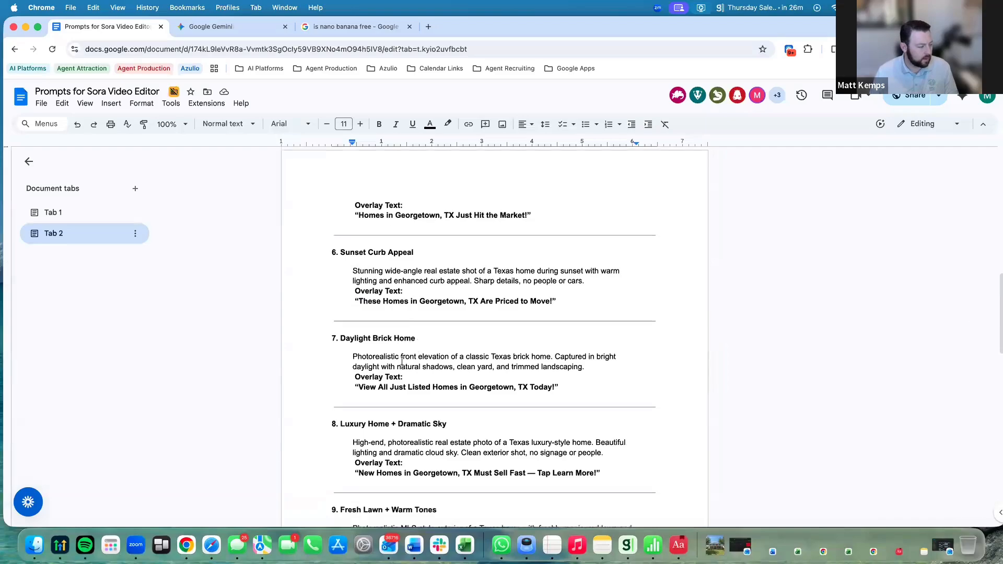
{"action": "scroll", "coordinate": [412, 353], "scroll_direction": "down", "scroll_amount": 2}
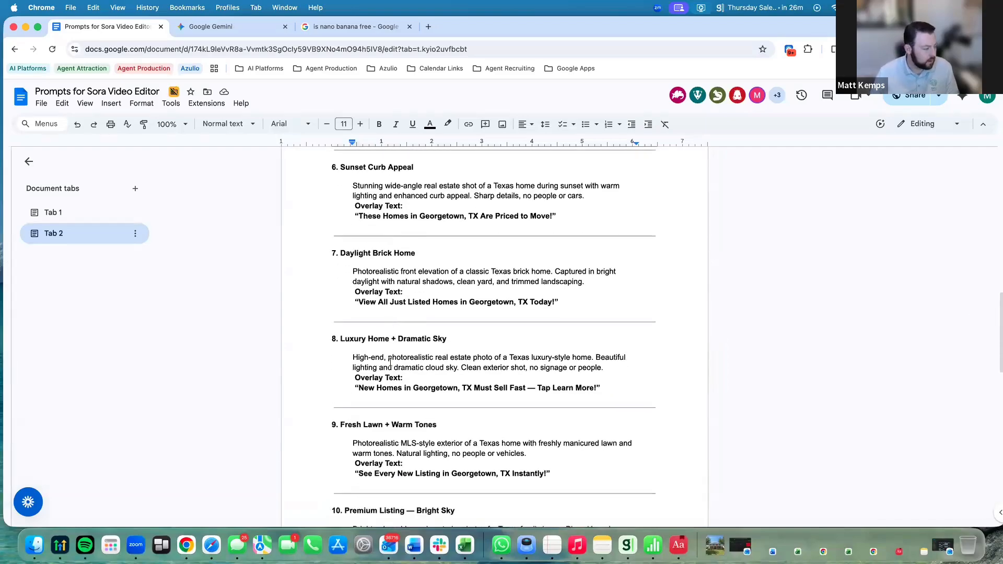
{"action": "scroll", "coordinate": [384, 354], "scroll_direction": "down", "scroll_amount": 1}
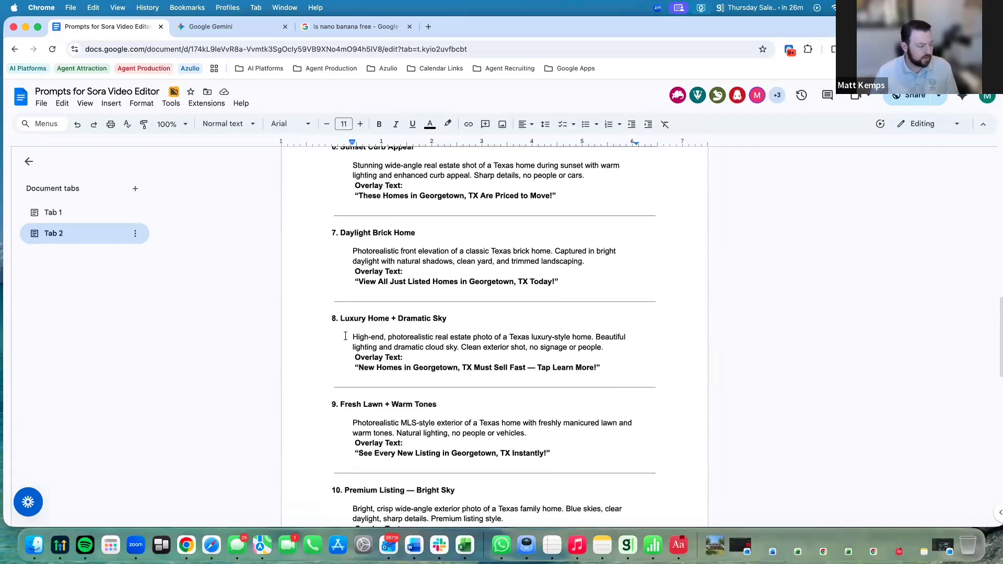
{"action": "left_click_drag", "start_coordinate": [346, 336], "coordinate": [634, 347]}
{"action": "key", "text": "super+c"}
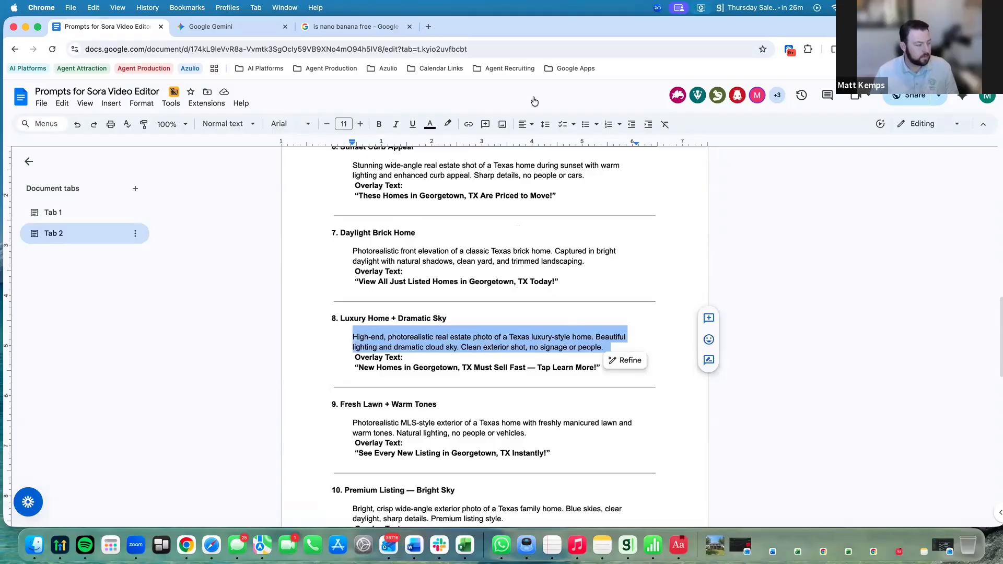
Step: Paste the section 8 prompt into Gemini and submit it
{"action": "left_click", "coordinate": [227, 28]}
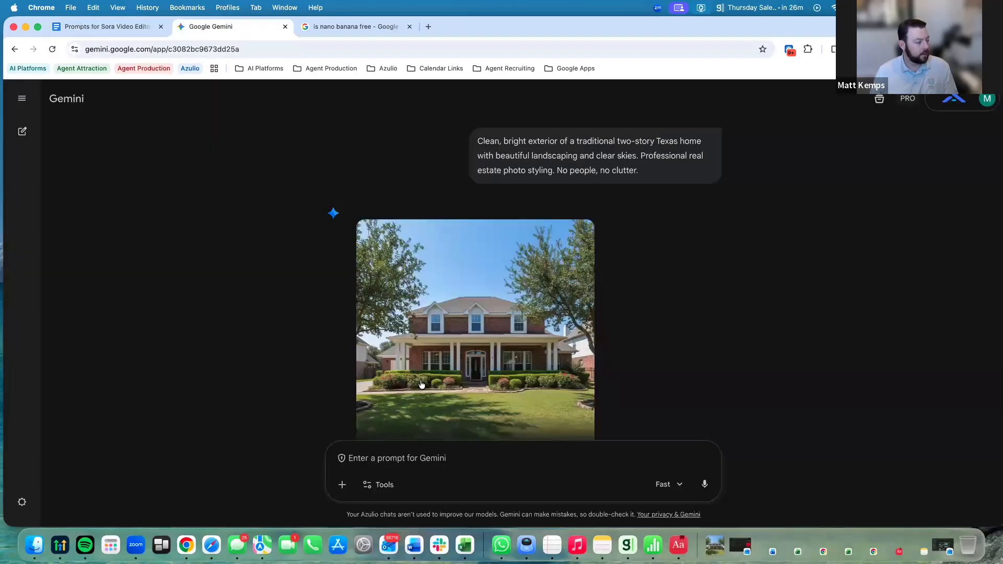
{"action": "left_click", "coordinate": [410, 450]}
{"action": "key", "text": "super+v"}
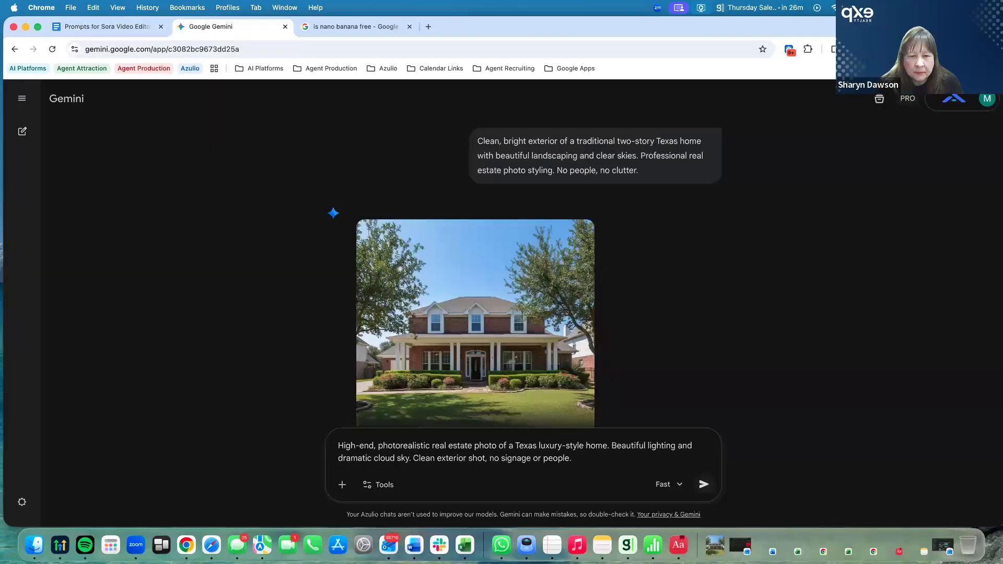
{"action": "key", "text": "Return"}
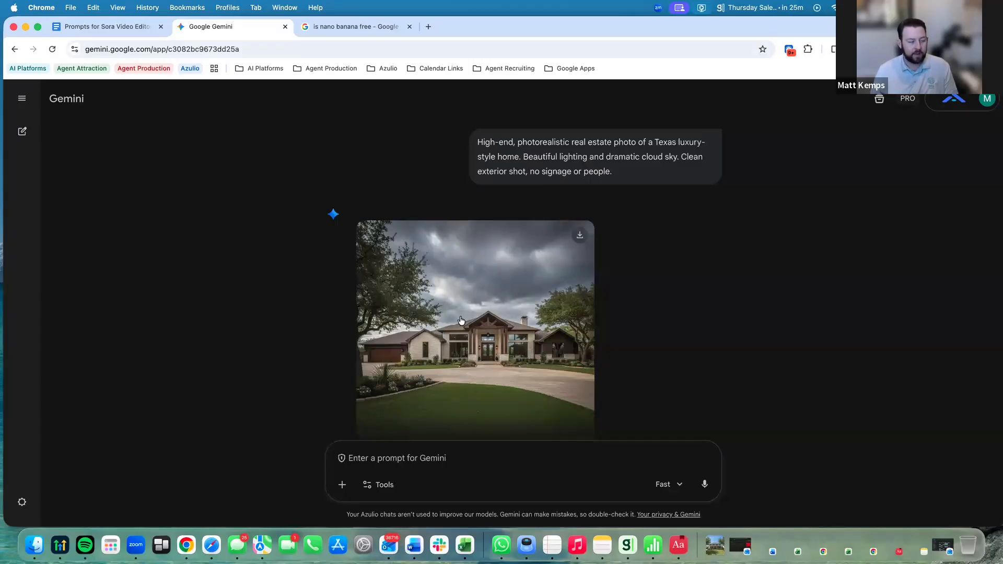
Step: Download the dramatic-sky luxury home image at full size as a 1,832 KB PNG
{"action": "left_click", "coordinate": [580, 236]}
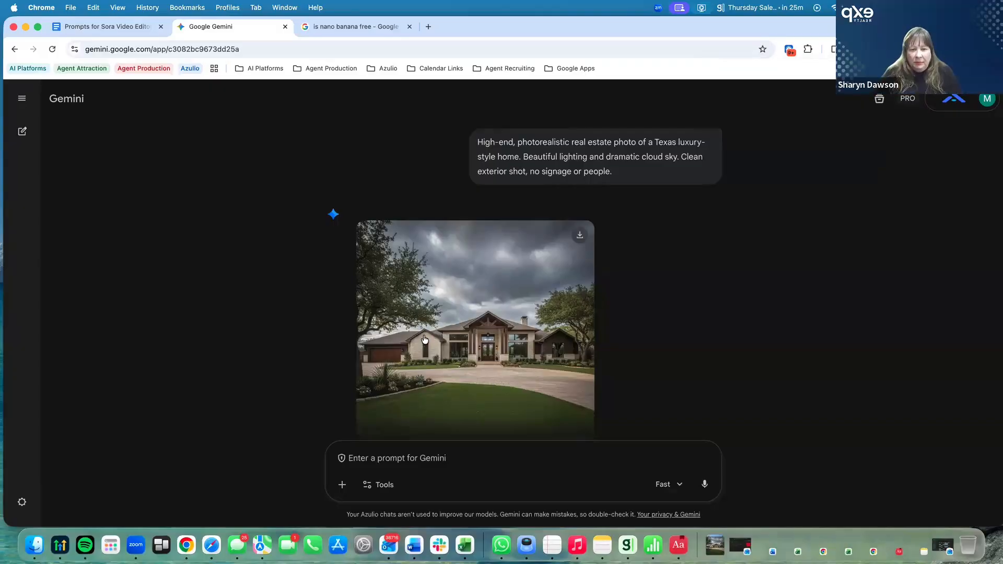
{"action": "left_click", "coordinate": [447, 456]}
Step: Ask Gemini to replace the dark sky with a twilight, sunset dusk sky
{"action": "type", "text": "iNSTE"}
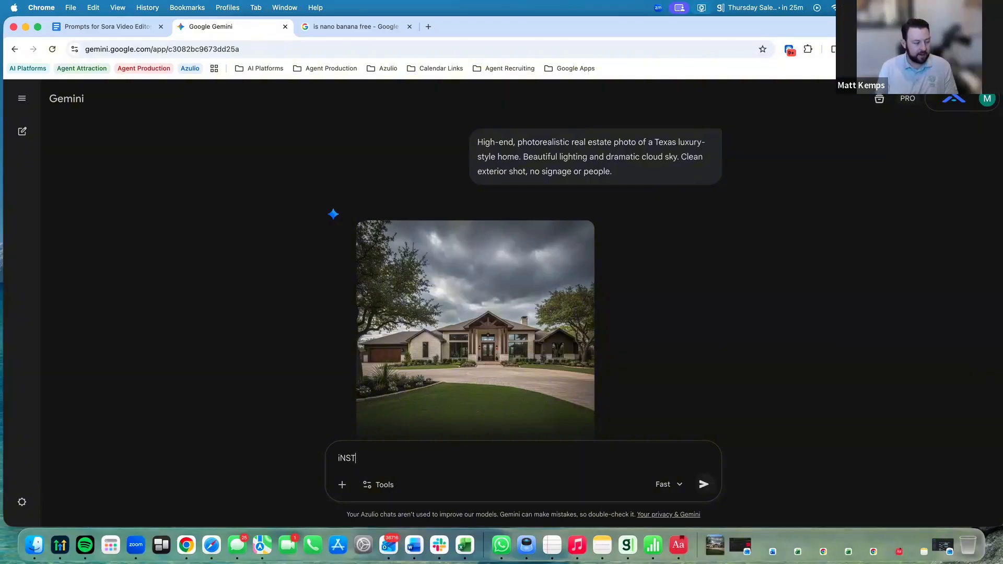
{"action": "key", "text": "BackSpace"}
{"action": "key", "text": "BackSpace"}
{"action": "key", "text": "BackSpace"}
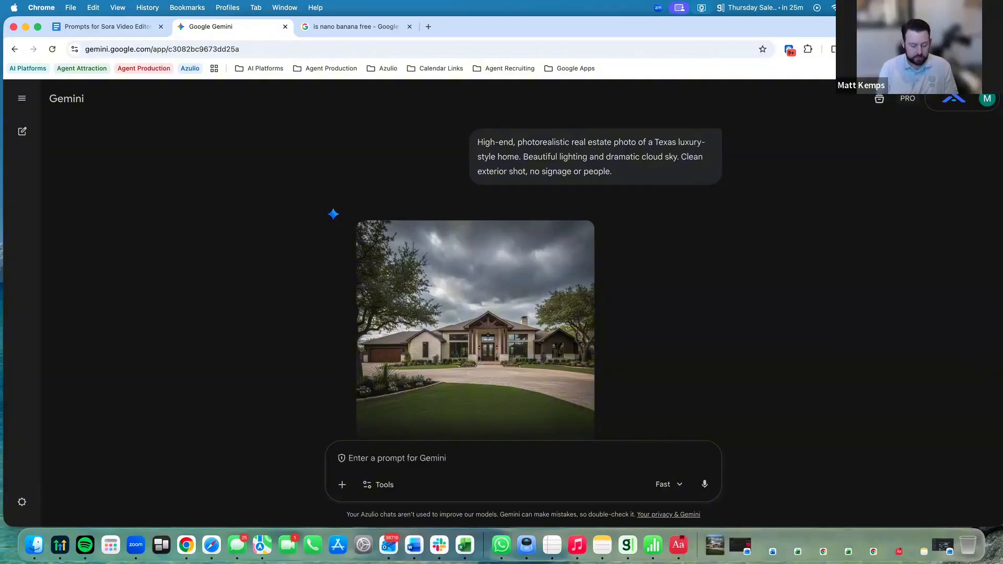
{"action": "type", "text": "Instead of dark sky, can"}
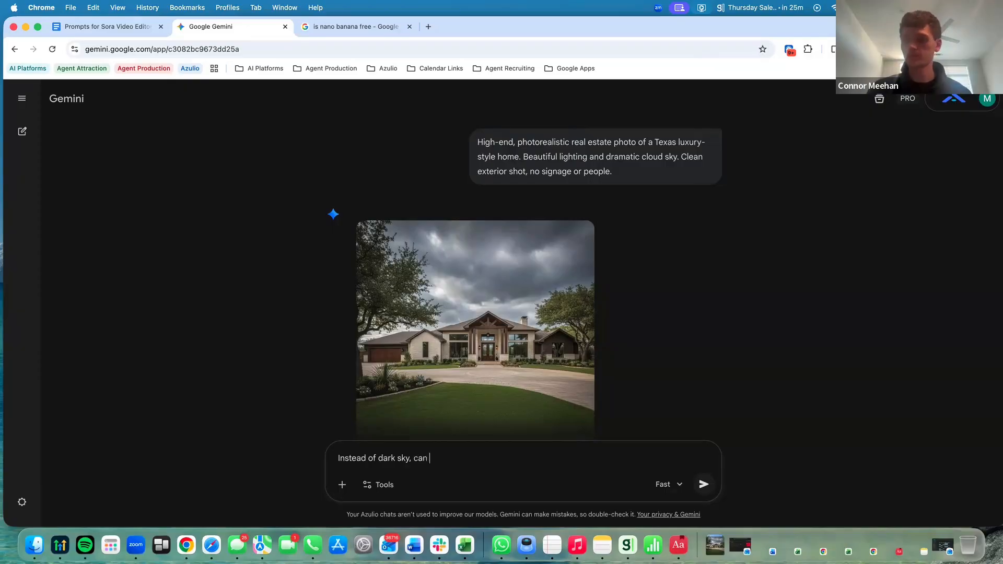
{"action": "type", "text": "this be"}
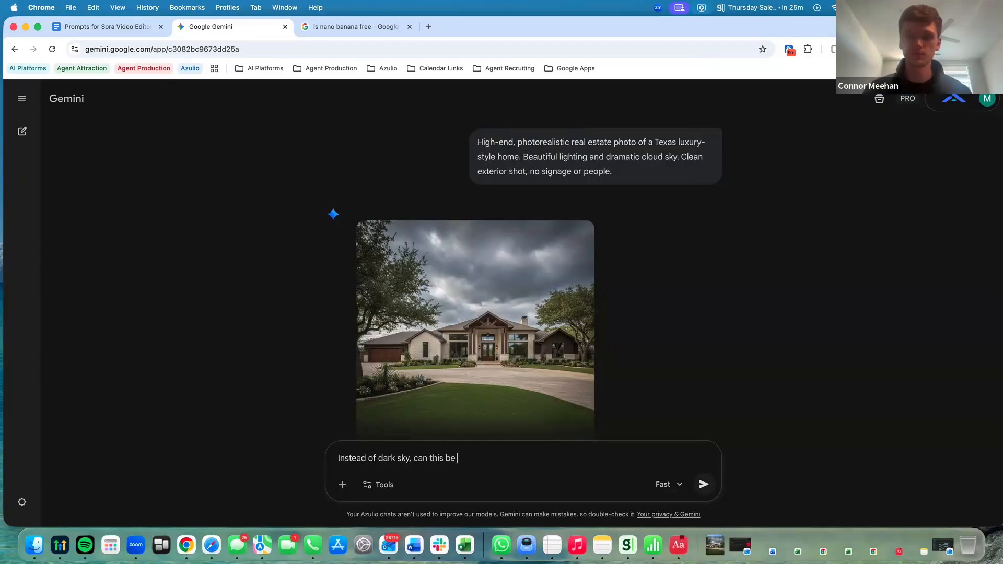
{"action": "type", "text": " subset"}
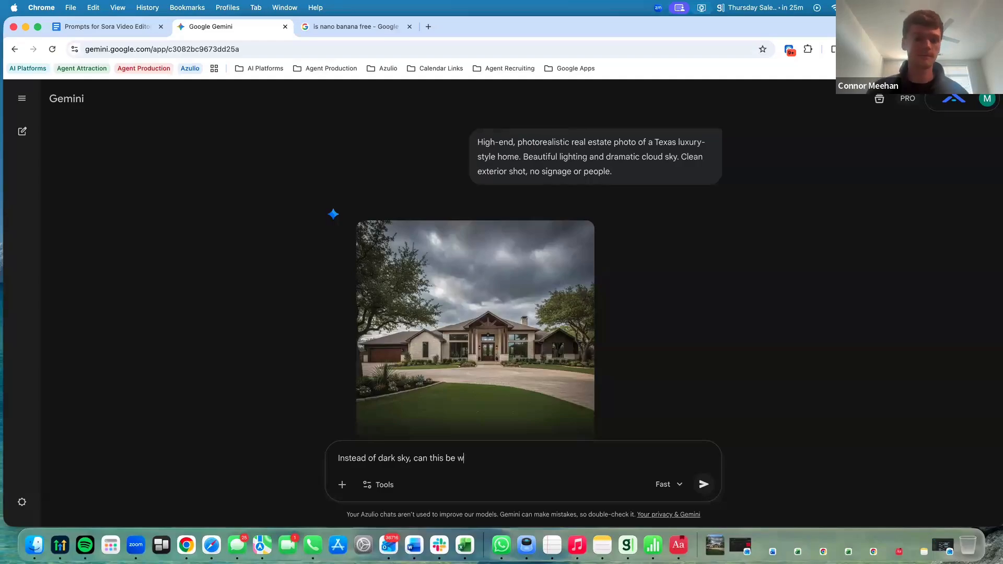
{"action": "key", "text": "BackSpace"}
{"action": "key", "text": "BackSpace"}
{"action": "key", "text": "BackSpace"}
{"action": "key", "text": "BackSpace"}
{"action": "key", "text": "BackSpace"}
{"action": "key", "text": "BackSpace"}
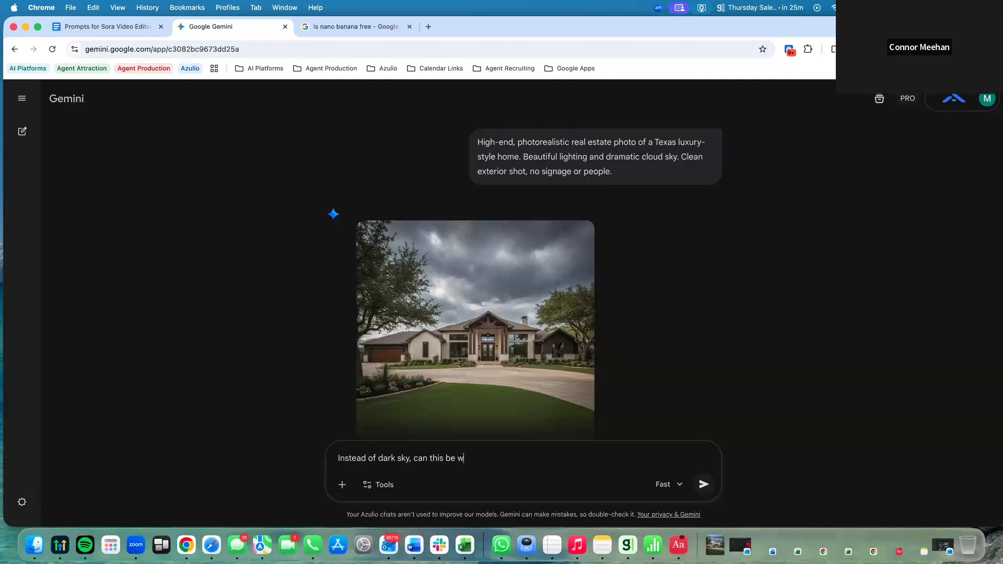
{"action": "type", "text": "twlight"}
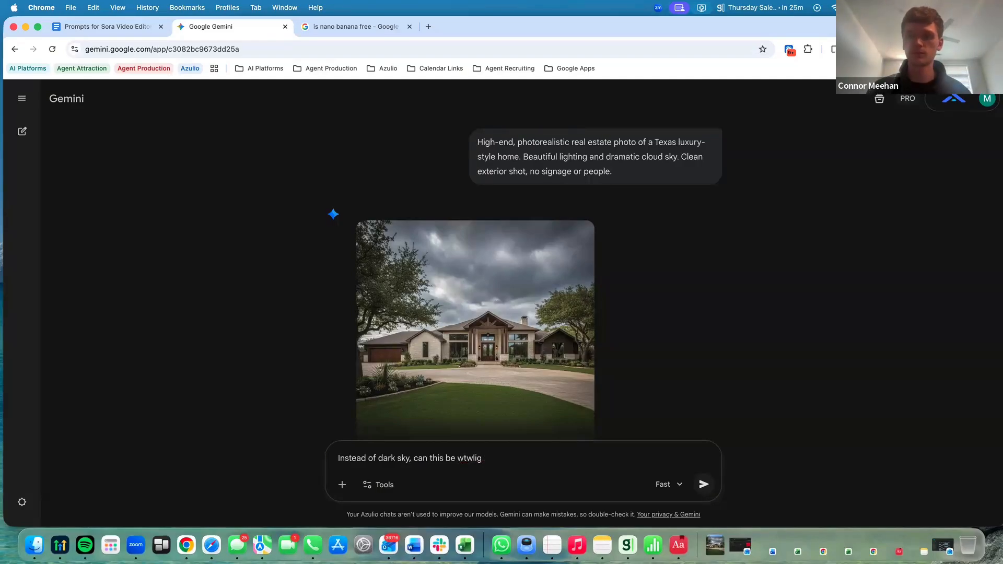
{"action": "key", "text": "BackSpace"}
{"action": "key", "text": "BackSpace"}
{"action": "key", "text": "BackSpace"}
{"action": "key", "text": "BackSpace"}
{"action": "key", "text": "BackSpace"}
{"action": "key", "text": "BackSpace"}
{"action": "type", "text": "twlight"}
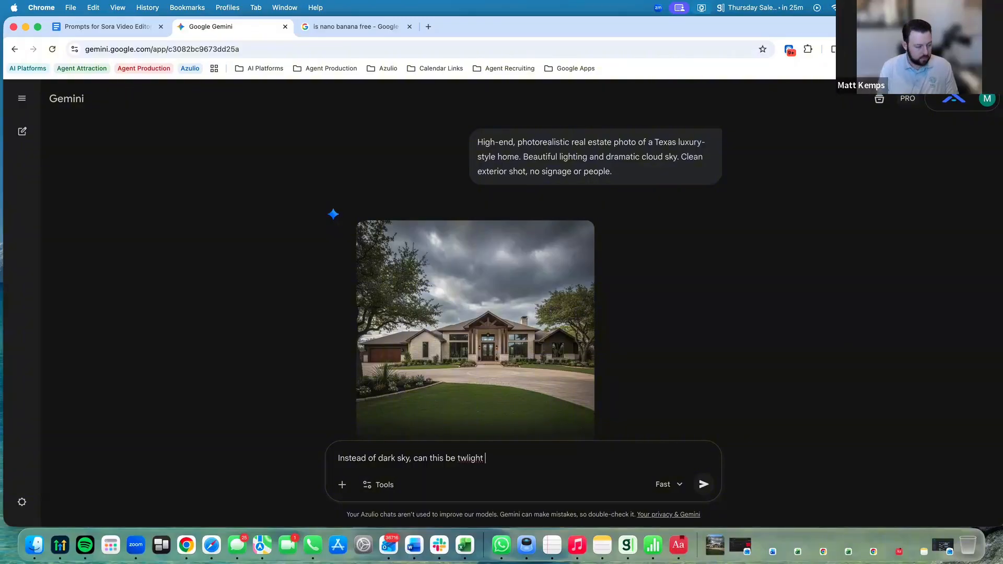
{"action": "key", "text": "BackSpace"}
{"action": "key", "text": "BackSpace"}
{"action": "key", "text": "BackSpace"}
{"action": "key", "text": "BackSpace"}
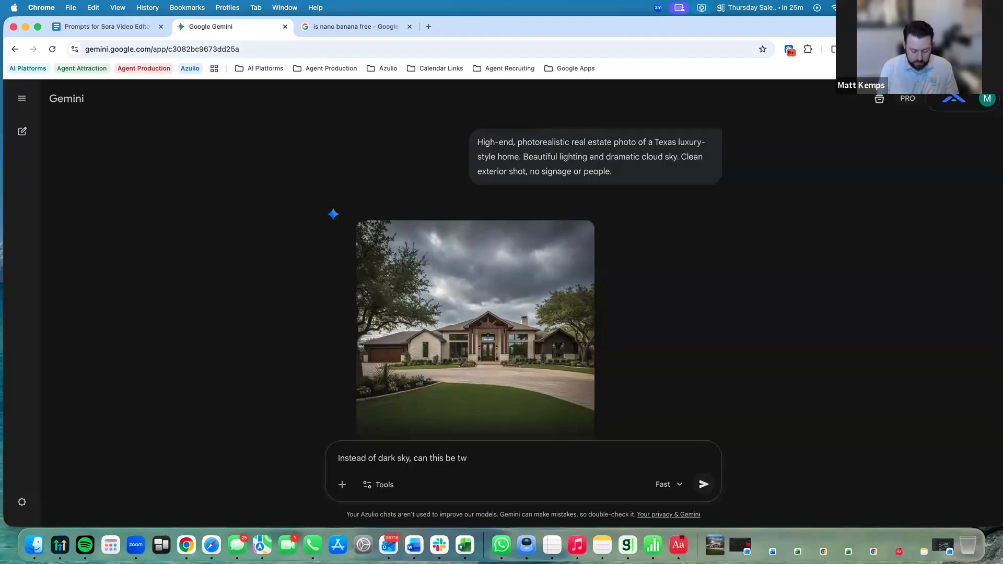
{"action": "type", "text": "ight and "}
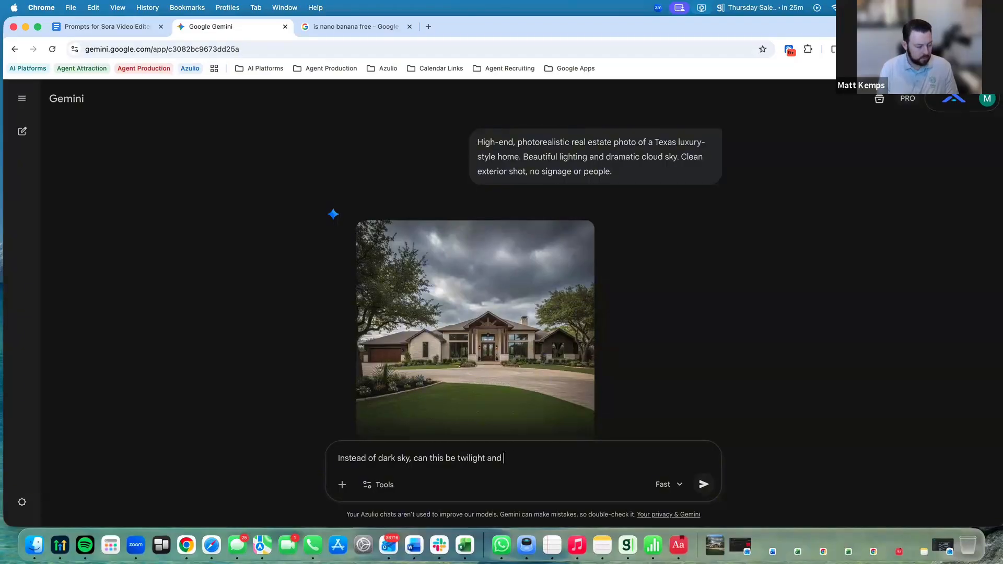
{"action": "type", "text": "sun"}
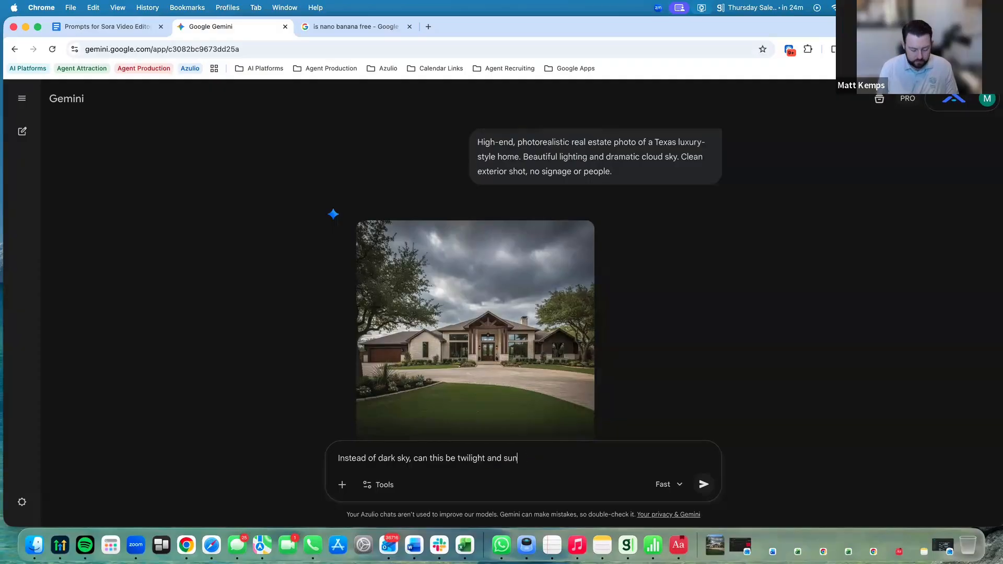
{"action": "type", "text": "ssusnset duseet dusk feel"}
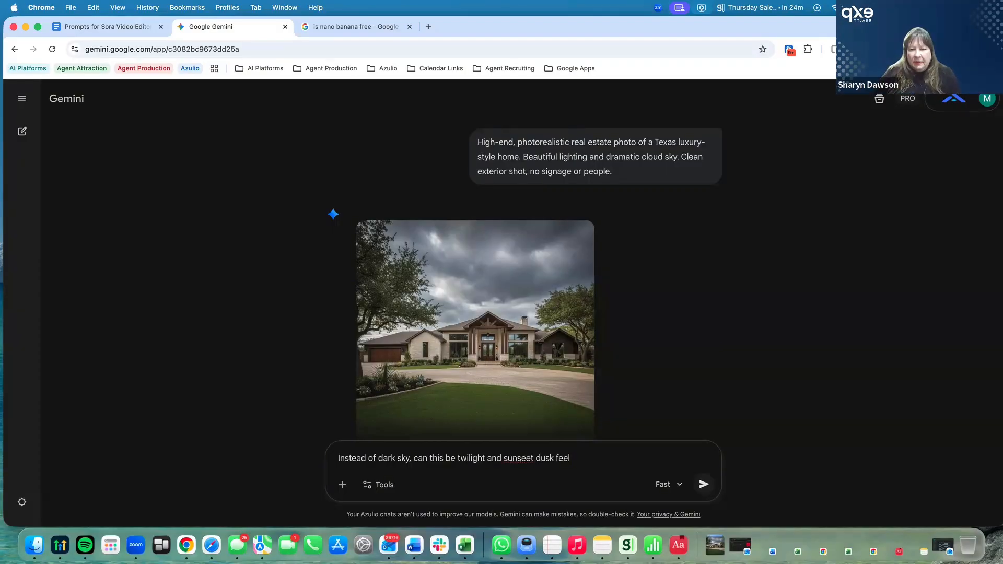
{"action": "key", "text": "Return"}
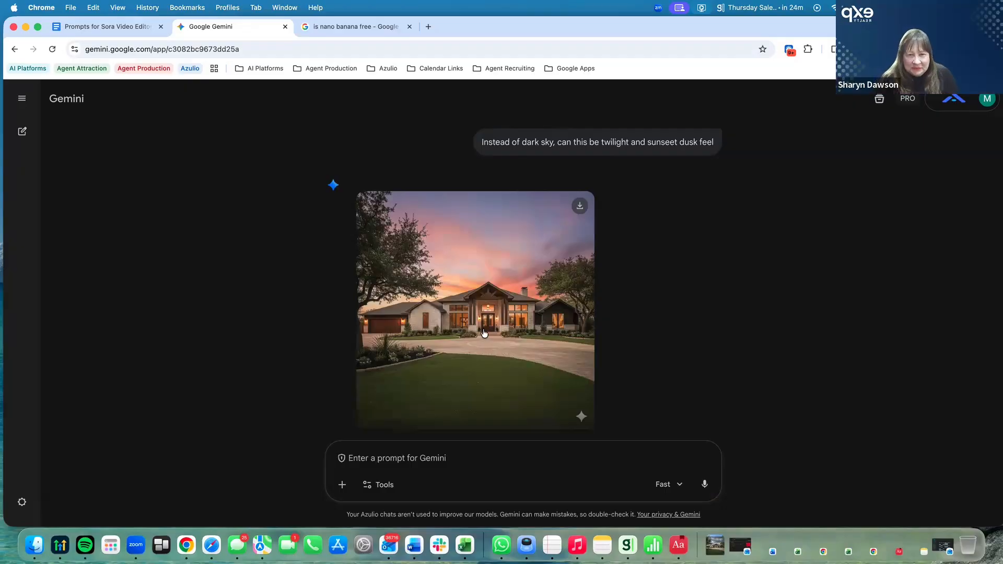
Step: Download the twilight-sky luxury home image at full size as a 1,819 KB PNG
{"action": "left_click", "coordinate": [579, 208]}
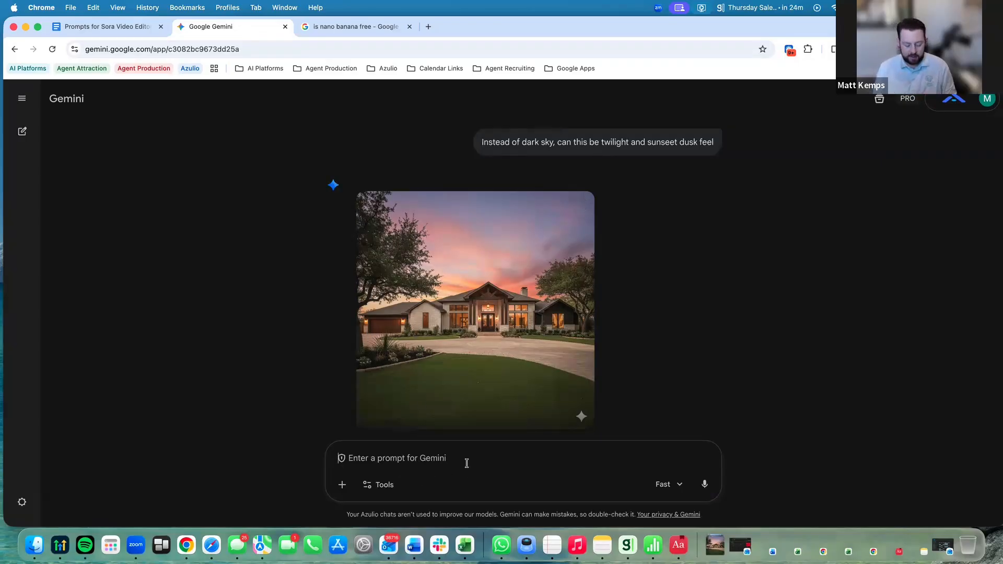
Step: Ask Gemini 'can you make this a 3 car garage'
{"action": "type", "text": "can you make "}
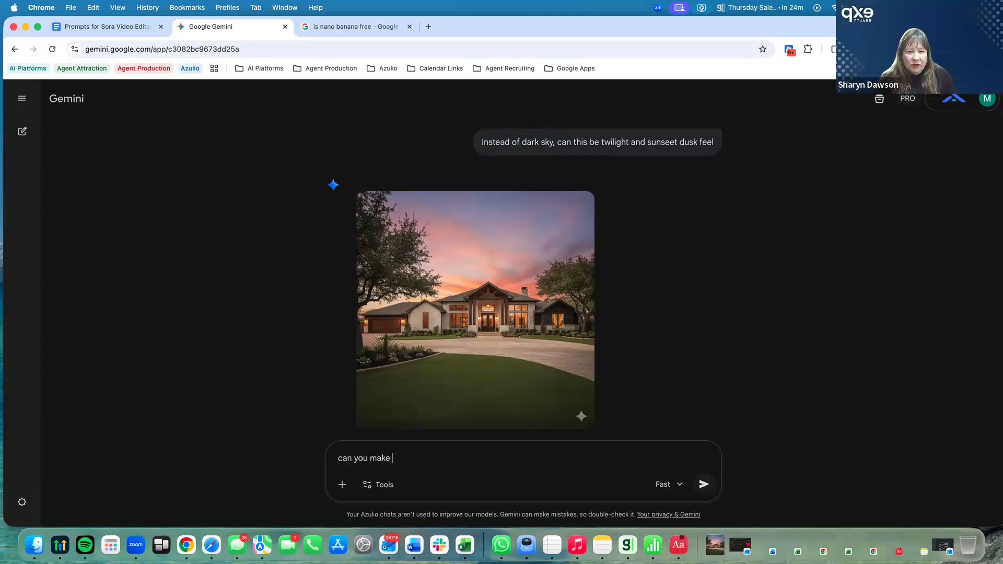
{"action": "type", "text": "this a 3 car "}
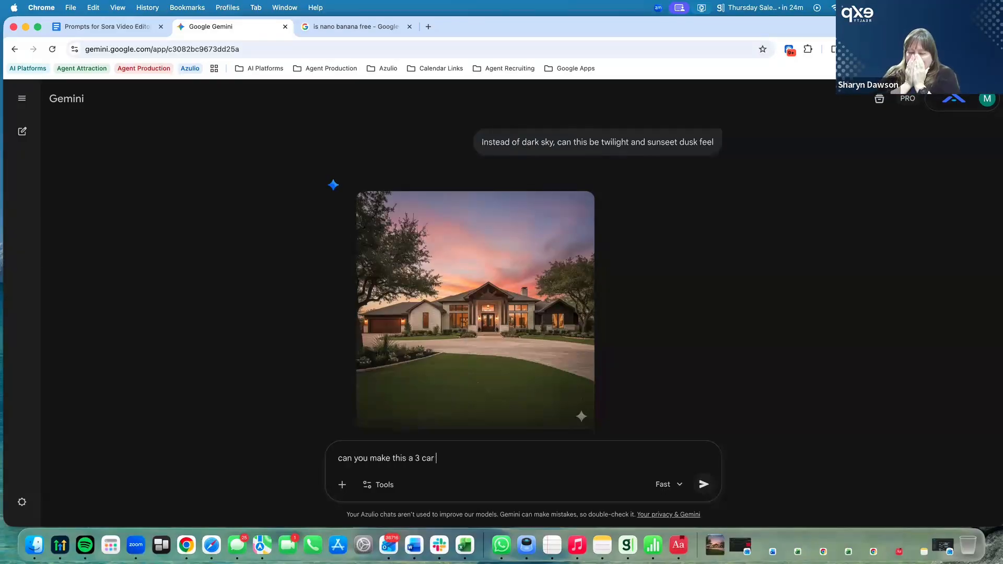
{"action": "type", "text": "garage"}
{"action": "key", "text": "Return"}
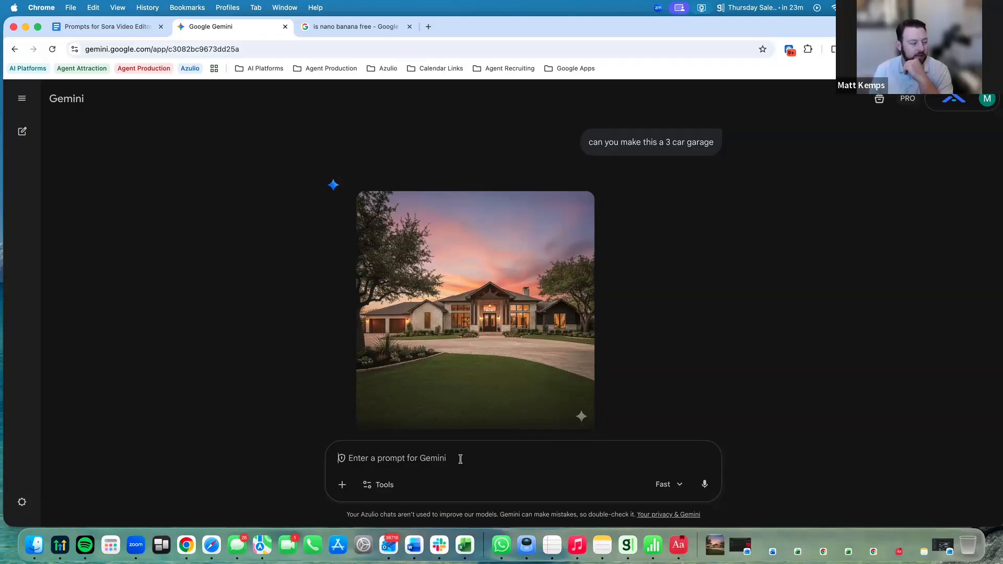
Step: Ask Gemini to change the floorplan so a 3 car garage is visible from the street
{"action": "type", "text": "ch"}
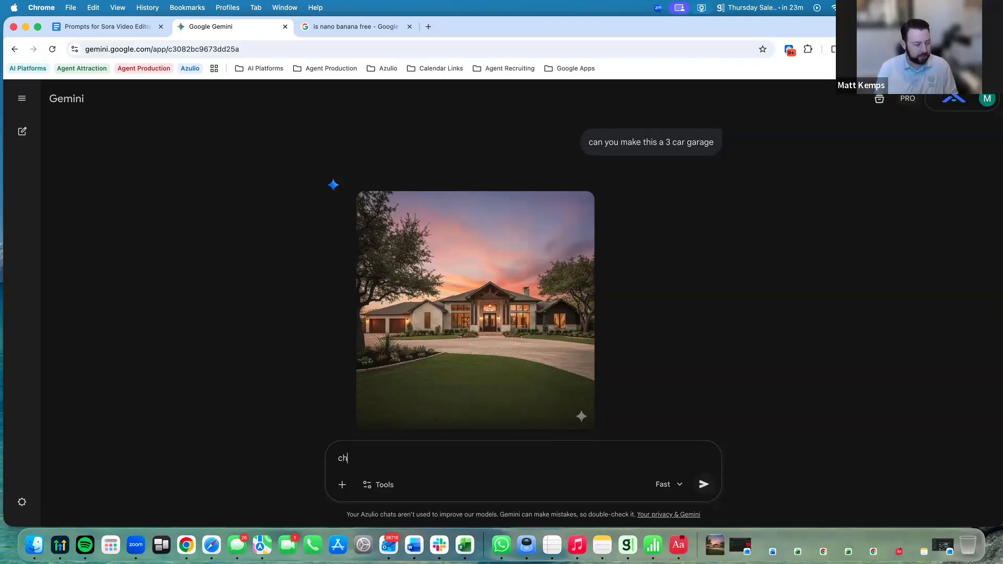
{"action": "type", "text": "ange the floorplan"}
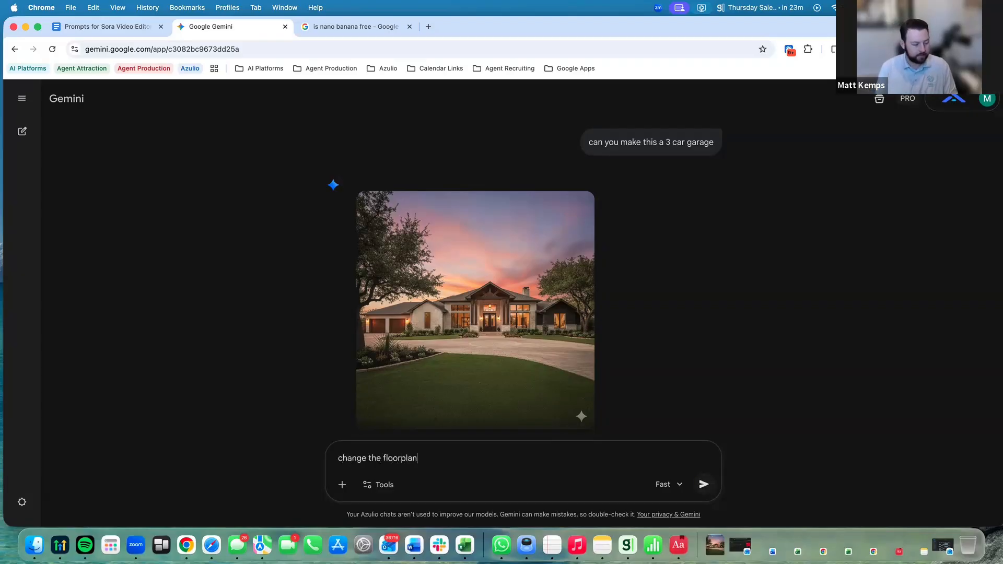
{"action": "type", "text": " of the ho"}
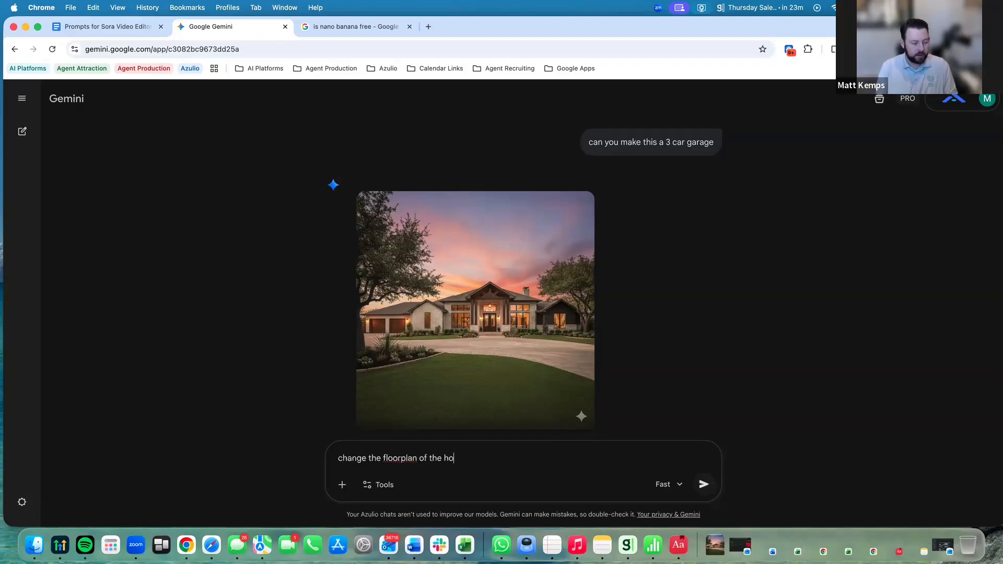
{"action": "type", "text": "me to where I can see "}
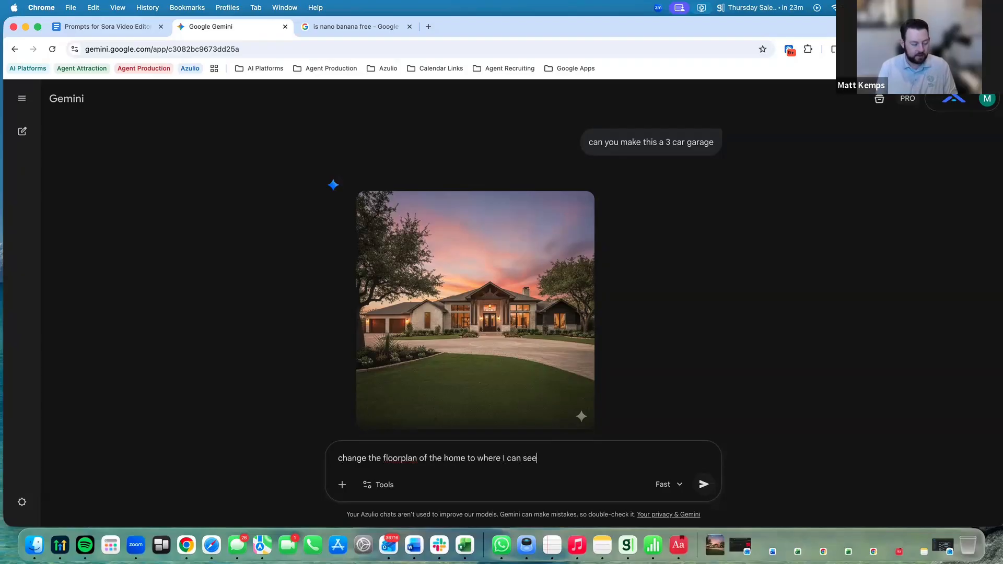
{"action": "type", "text": "a 3 car garag"}
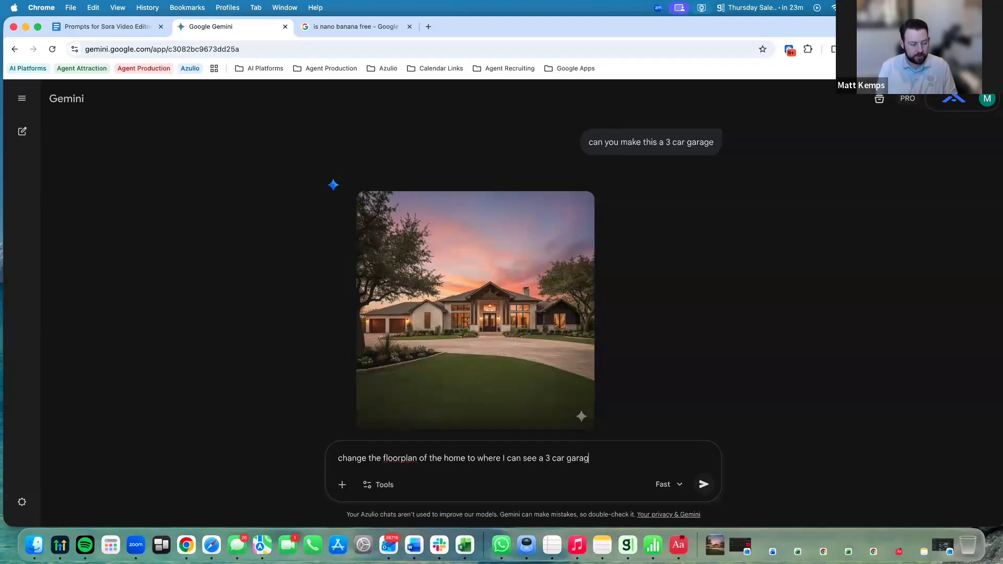
{"action": "type", "text": "e from the street"}
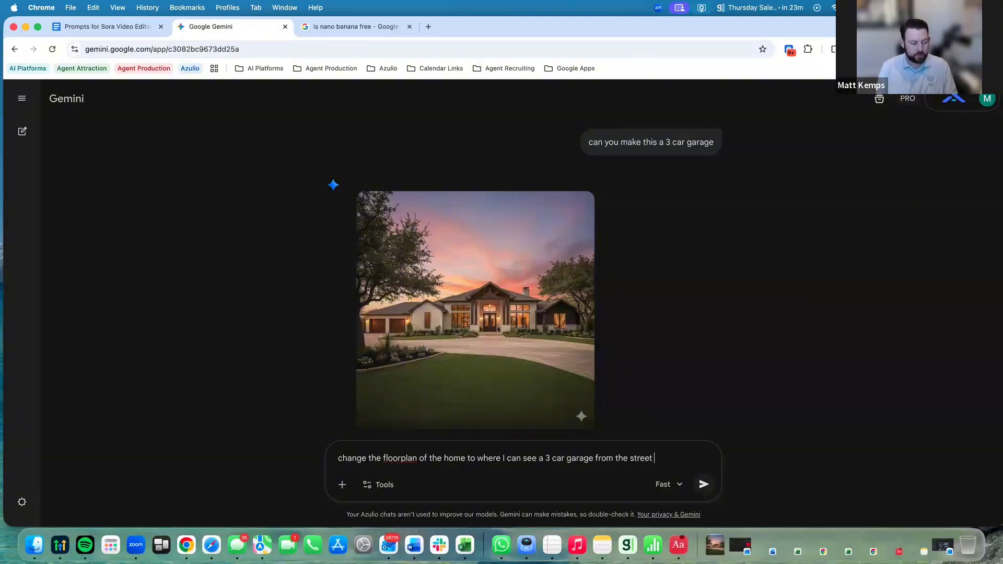
{"action": "key", "text": "Return"}
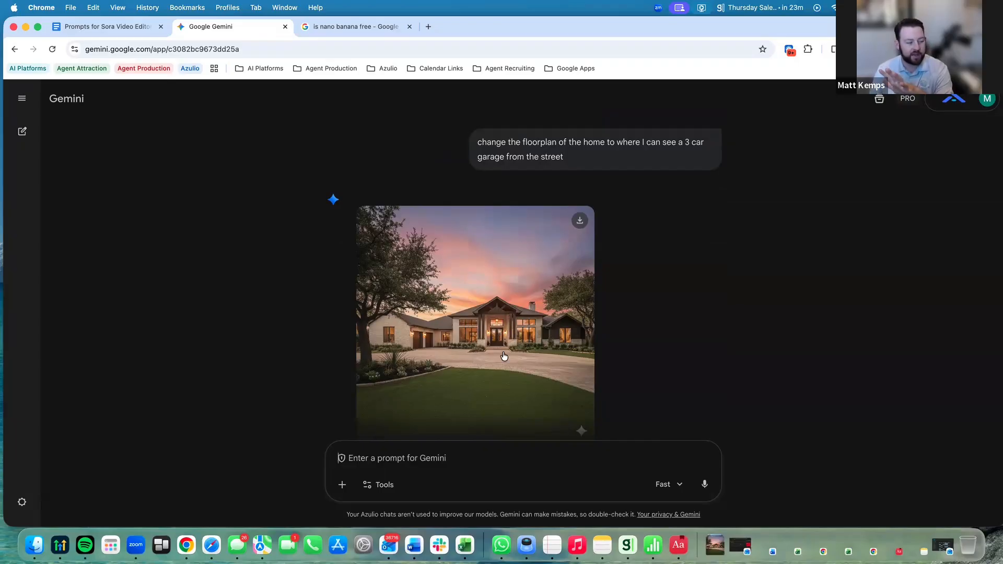
Step: Download the twilight three-car-garage image at full size and reveal it in Downloads
{"action": "left_click", "coordinate": [580, 223]}
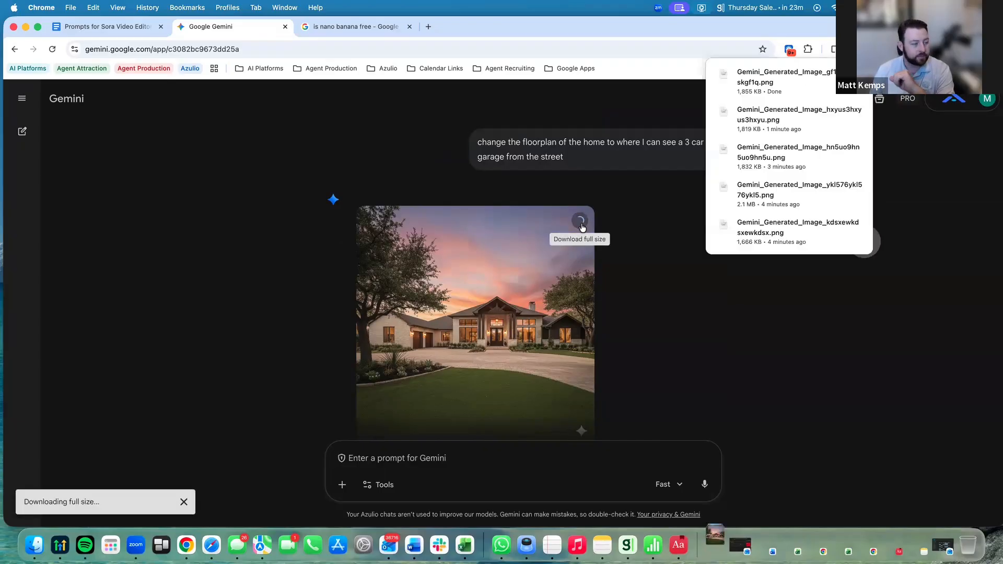
{"action": "left_click", "coordinate": [834, 74]}
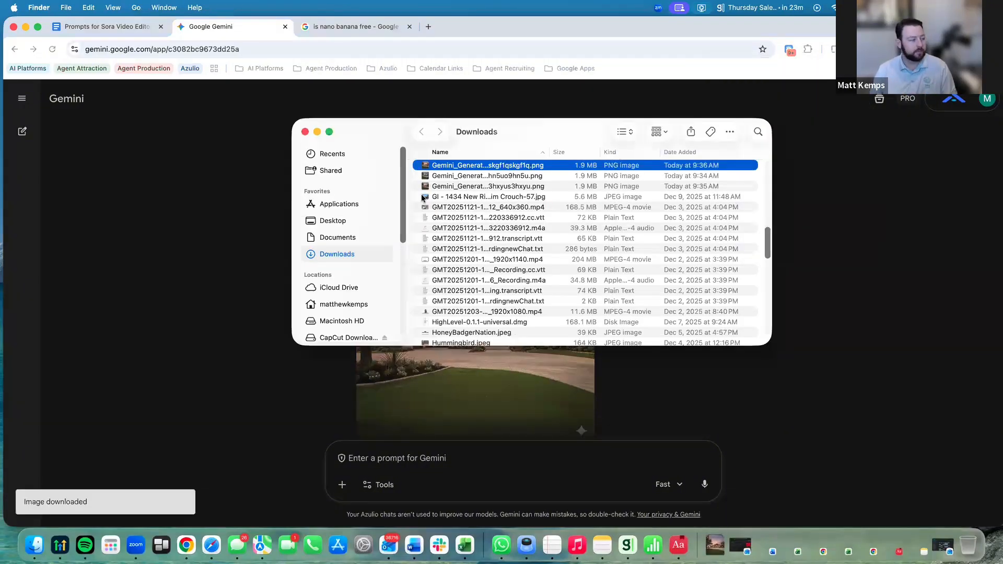
Step: Rename the downloaded Gemini PNG to 4CarGarageSunsetLuxury.png
{"action": "right_click", "coordinate": [489, 165]}
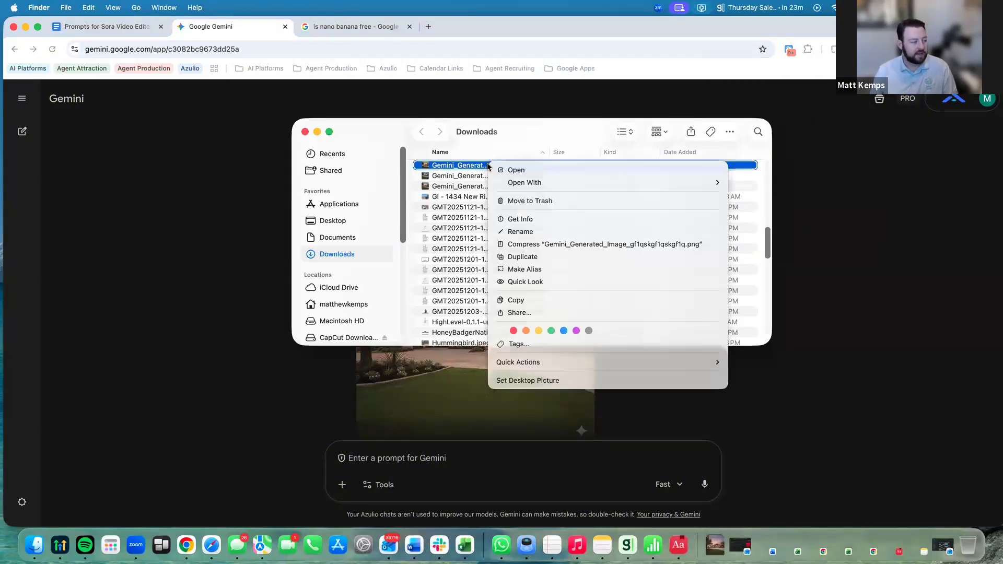
{"action": "left_click", "coordinate": [525, 232]}
{"action": "type", "text": "3"}
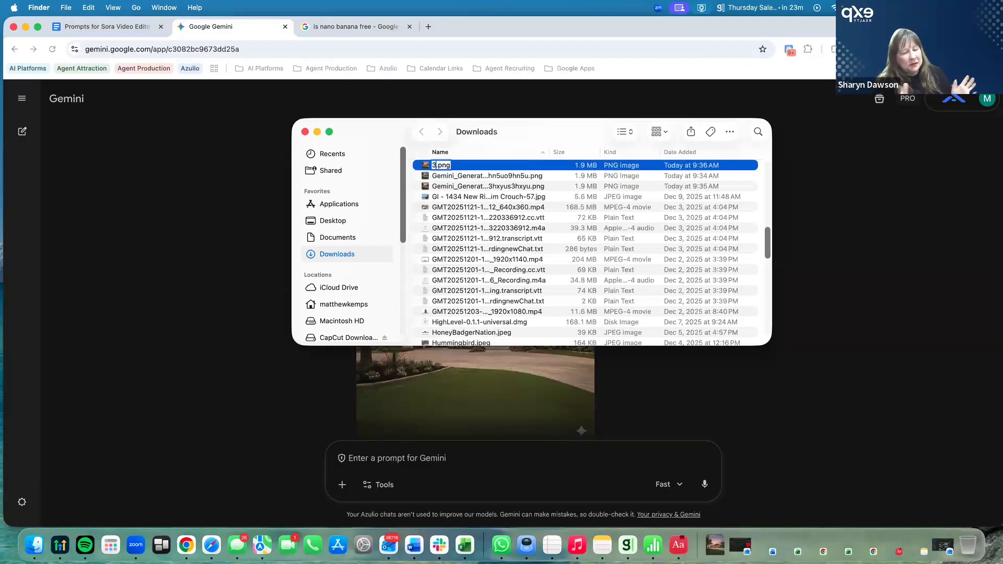
{"action": "key", "text": "BackSpace"}
{"action": "type", "text": "4"}
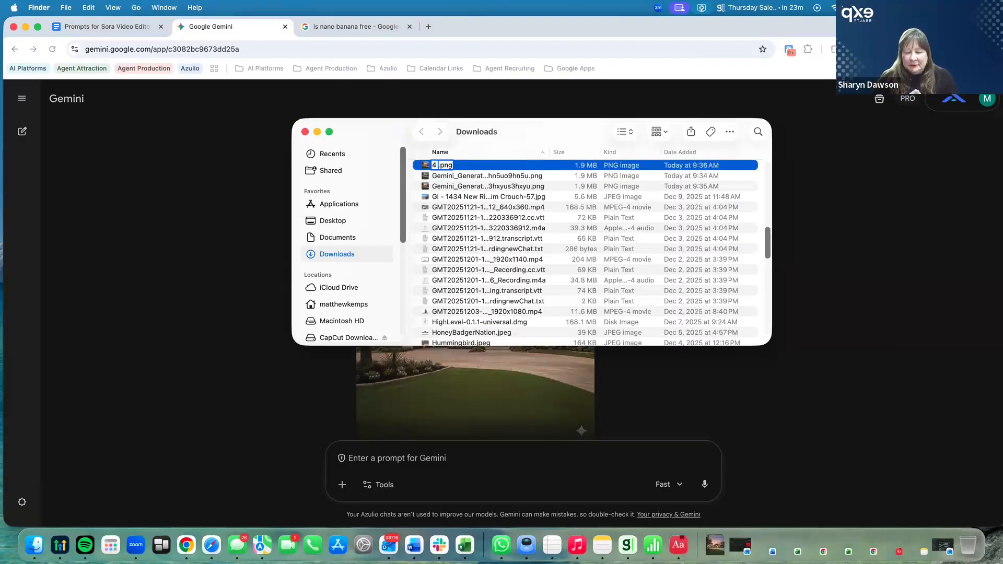
{"action": "type", "text": "Car"}
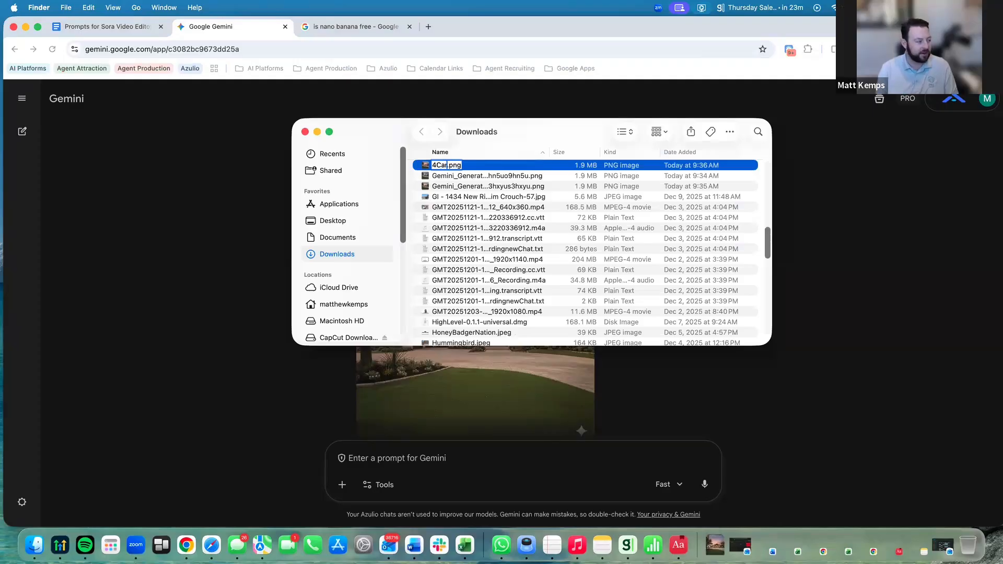
{"action": "type", "text": "Garage"}
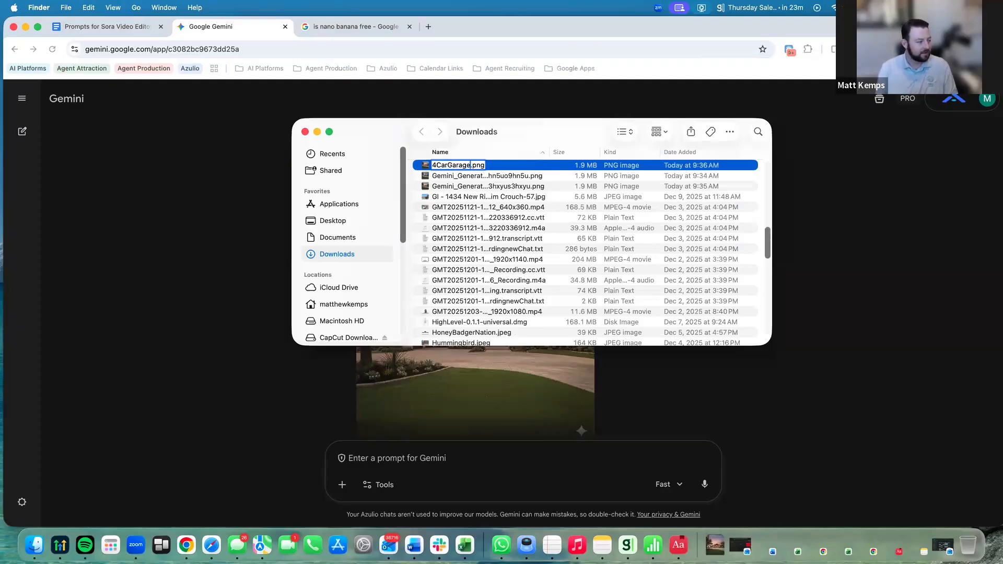
{"action": "type", "text": "SunsetLuxu"}
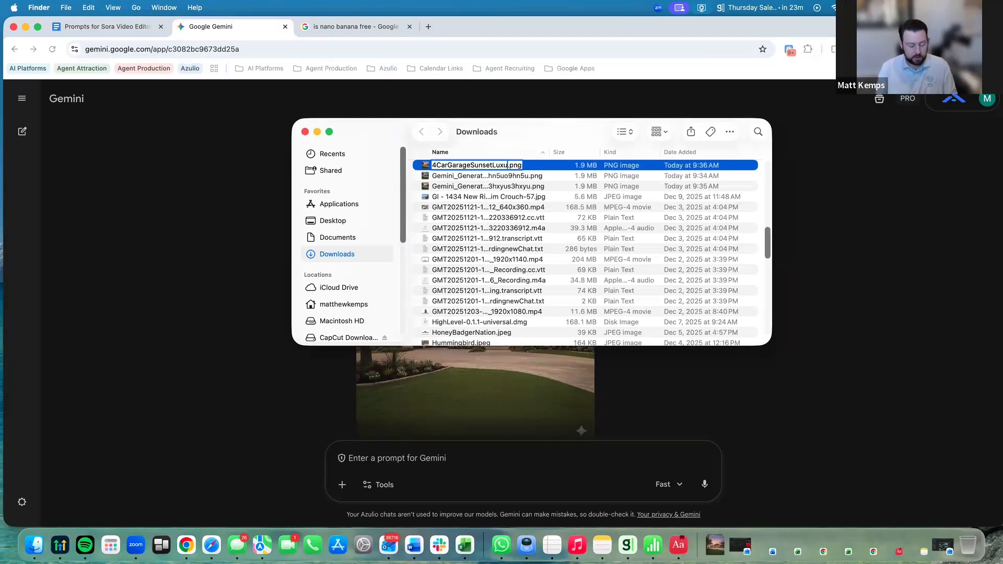
{"action": "key", "text": "Return"}
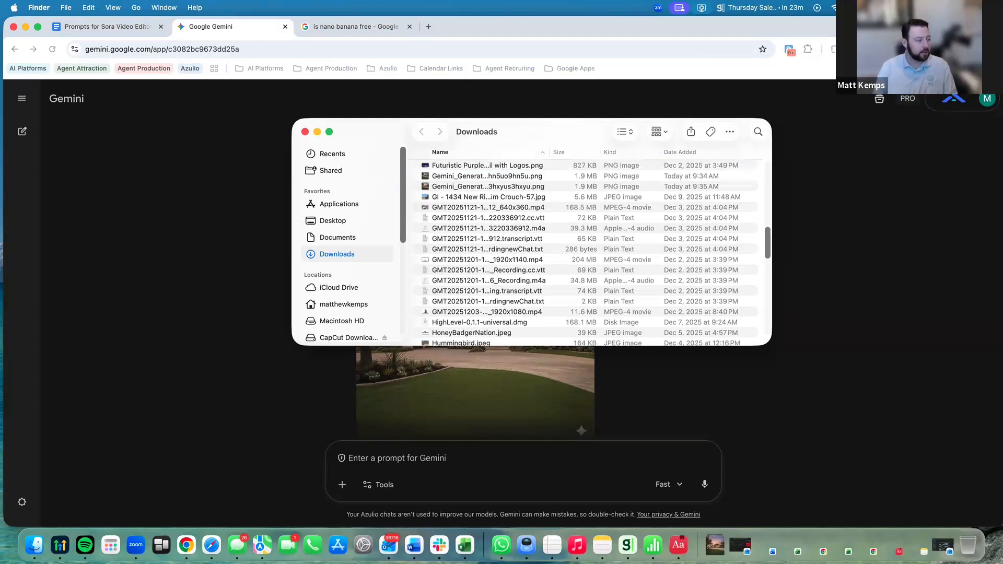
{"action": "scroll", "coordinate": [498, 292], "scroll_direction": "down", "scroll_amount": 15}
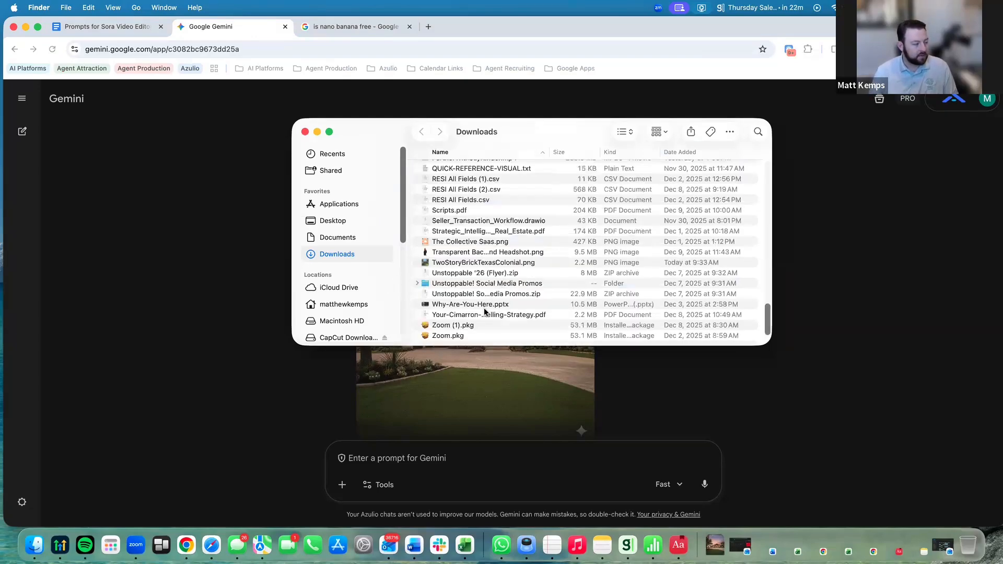
{"action": "scroll", "coordinate": [469, 292], "scroll_direction": "up", "scroll_amount": 13}
{"action": "scroll", "coordinate": [468, 291], "scroll_direction": "up", "scroll_amount": 15}
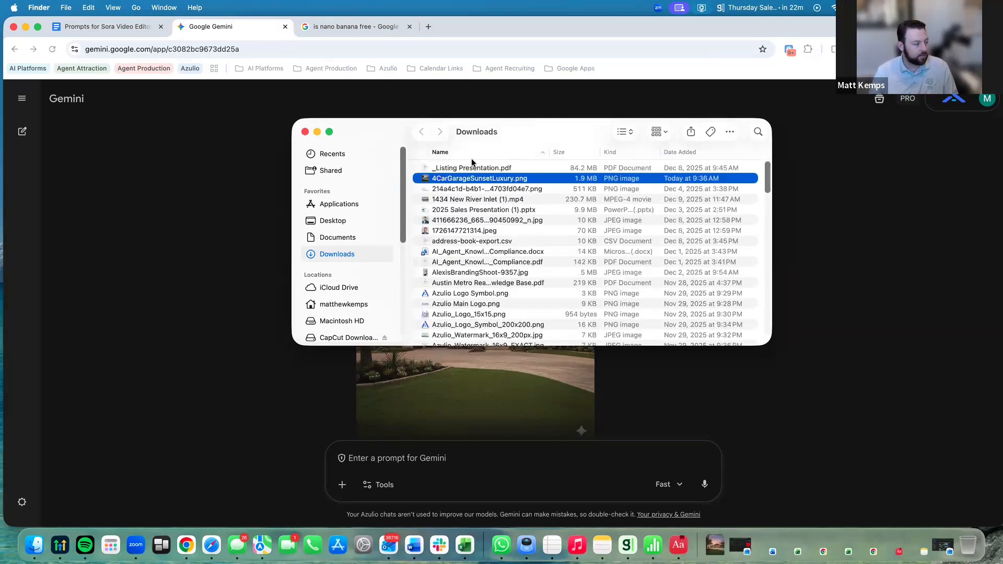
Step: Move the renamed image into the Gemini Images for Georgetown Ads folder in Documents
{"action": "left_click", "coordinate": [340, 239]}
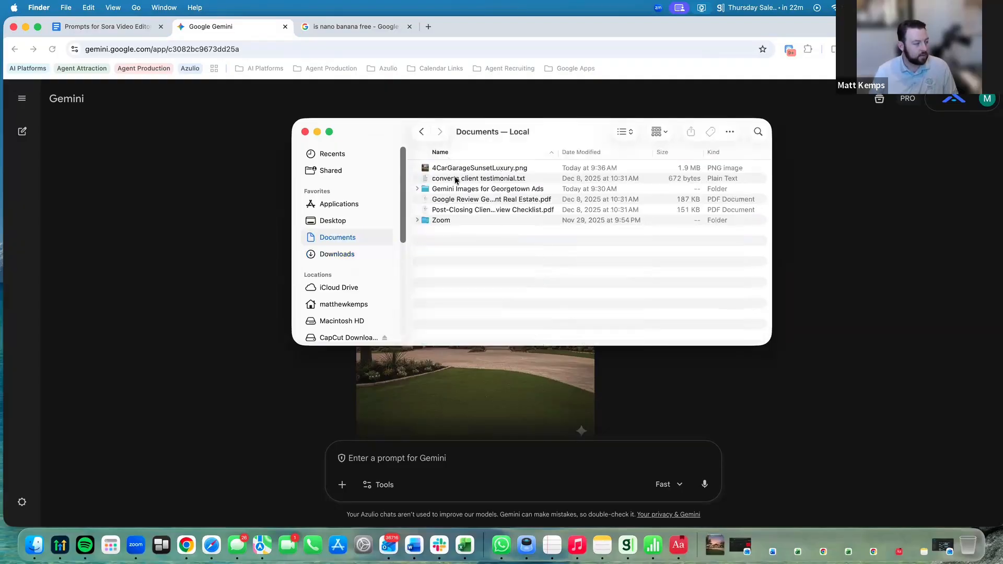
{"action": "left_click_drag", "start_coordinate": [458, 181], "coordinate": [460, 201]}
{"action": "left_click", "coordinate": [455, 191]}
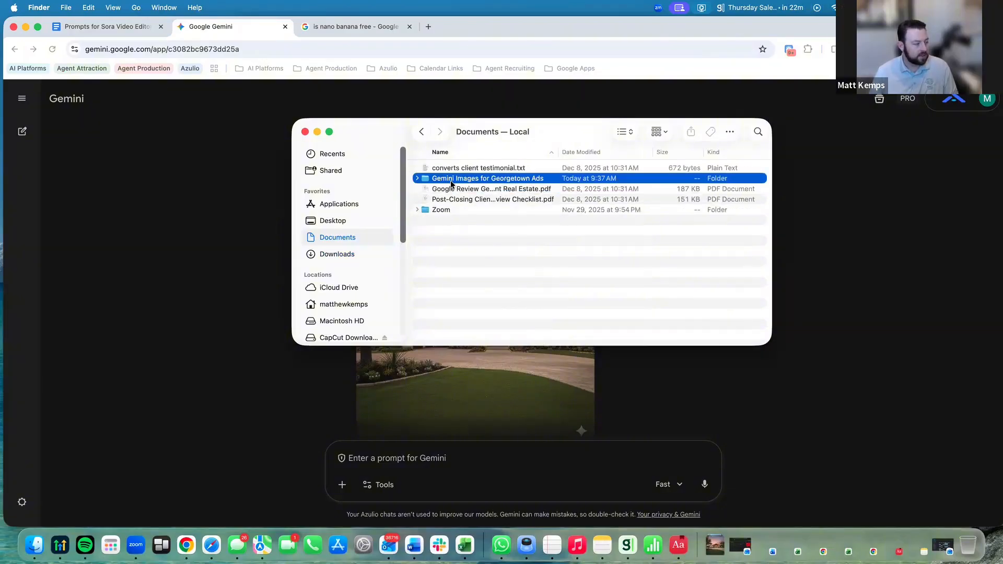
{"action": "double_click", "coordinate": [452, 181]}
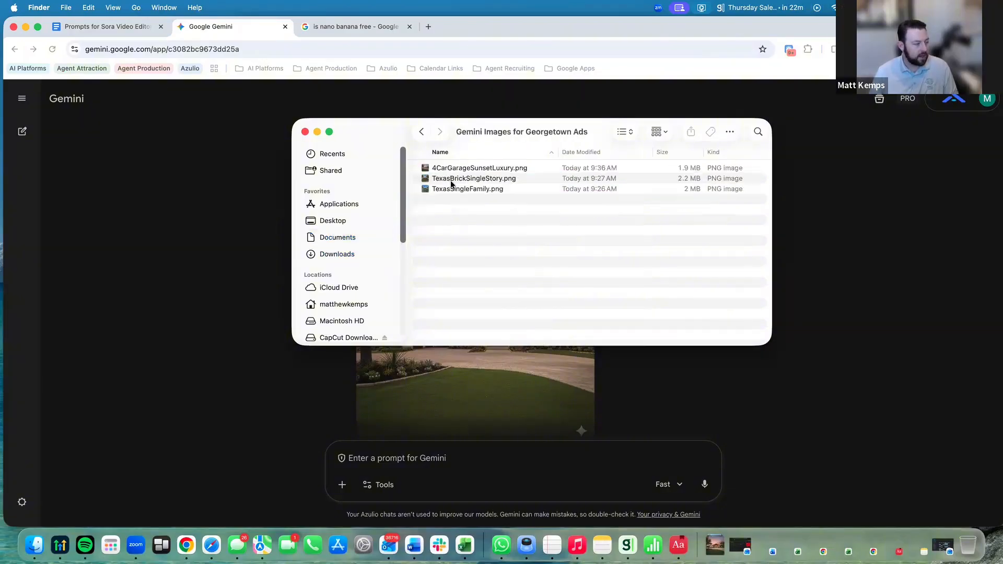
Step: Move the two earlier Gemini-generated images from Downloads into Documents
{"action": "left_click", "coordinate": [337, 254]}
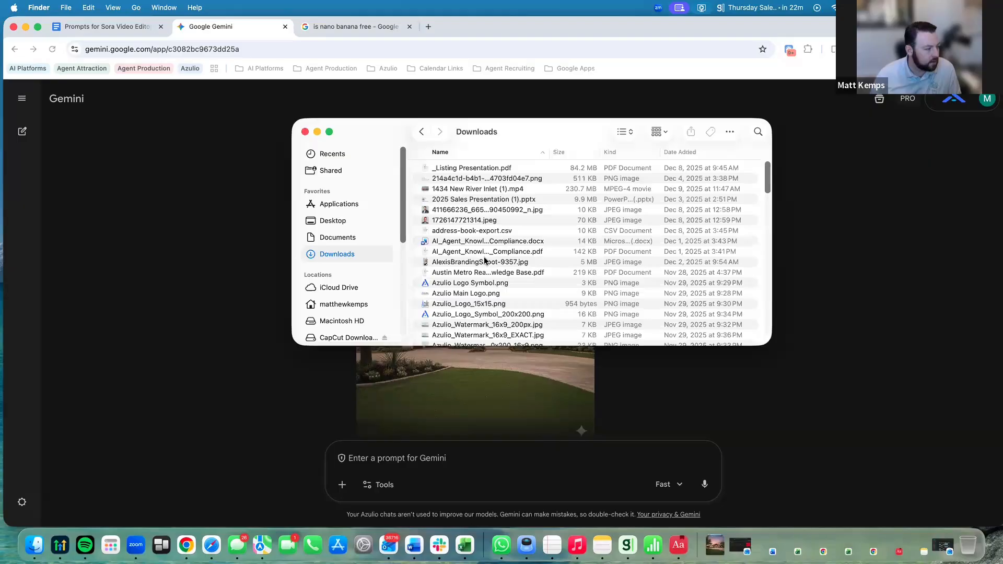
{"action": "scroll", "coordinate": [485, 261], "scroll_direction": "down", "scroll_amount": 3}
{"action": "scroll", "coordinate": [485, 261], "scroll_direction": "down", "scroll_amount": 5}
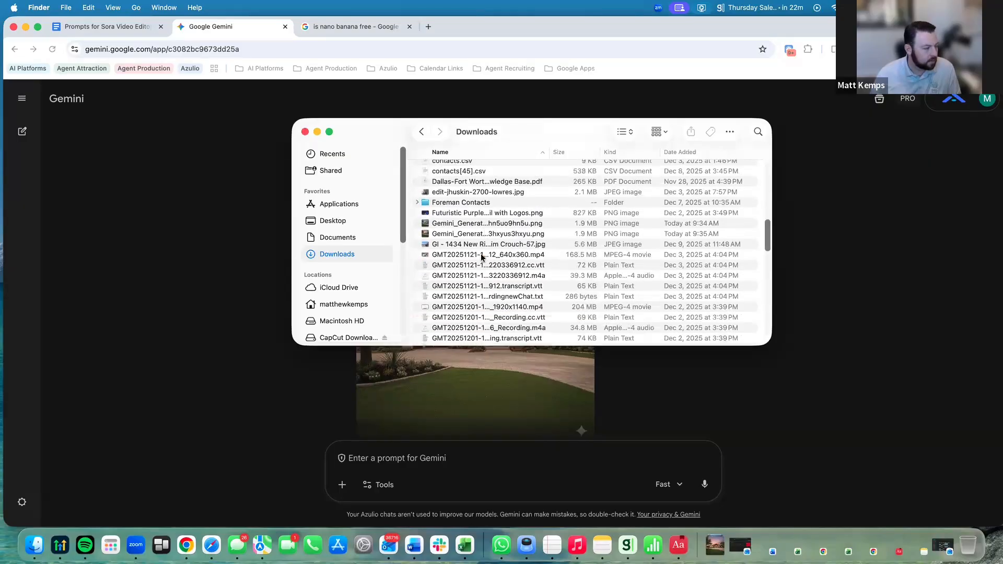
{"action": "left_click", "coordinate": [447, 234]}
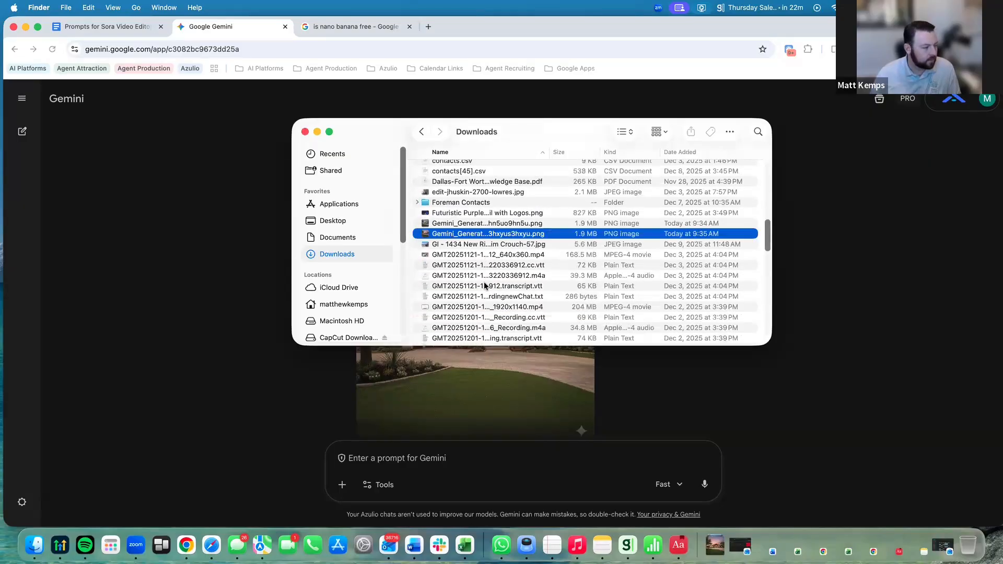
{"action": "scroll", "coordinate": [485, 286], "scroll_direction": "down", "scroll_amount": 10}
{"action": "scroll", "coordinate": [484, 287], "scroll_direction": "down", "scroll_amount": 8}
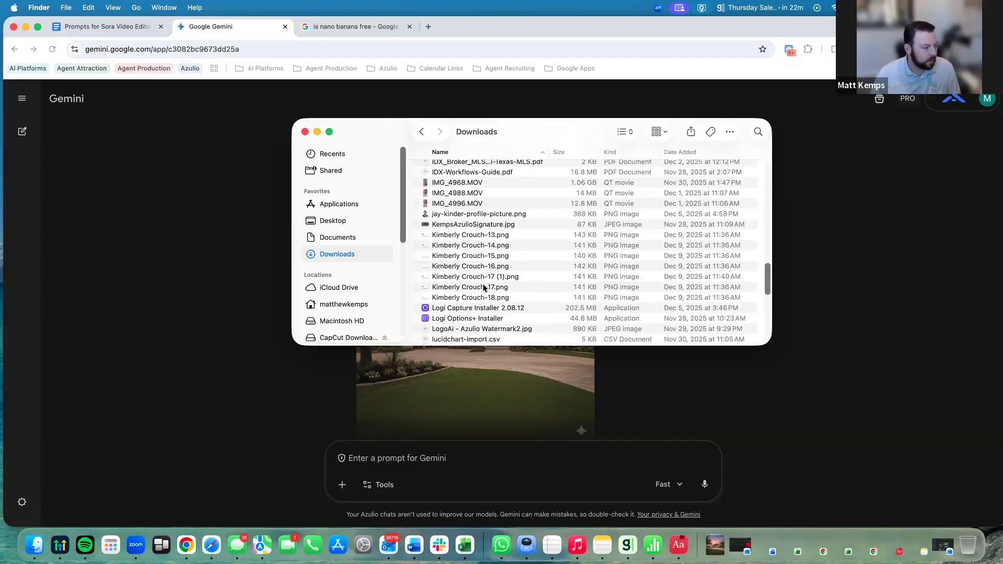
{"action": "scroll", "coordinate": [483, 288], "scroll_direction": "down", "scroll_amount": 3}
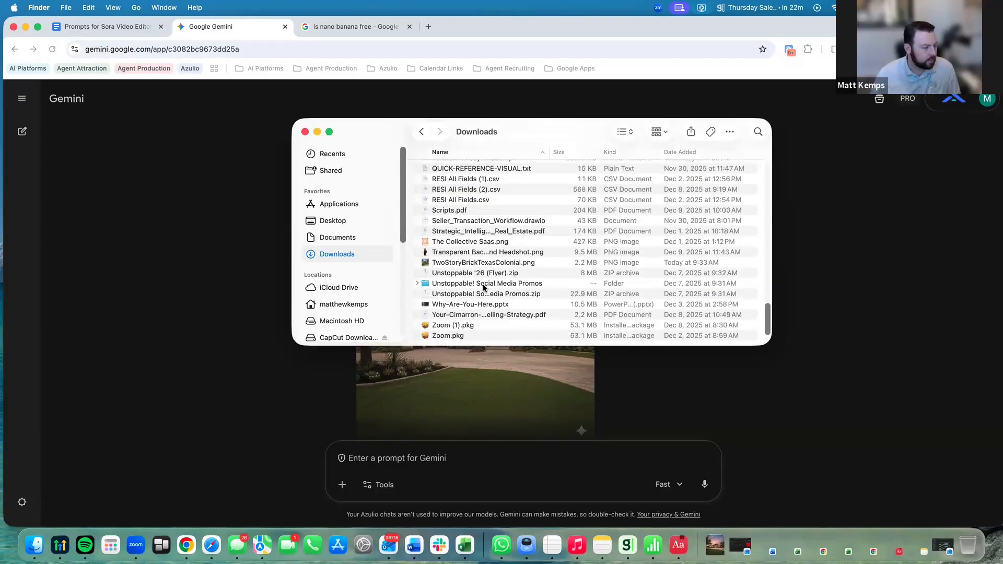
{"action": "scroll", "coordinate": [481, 290], "scroll_direction": "up", "scroll_amount": 10}
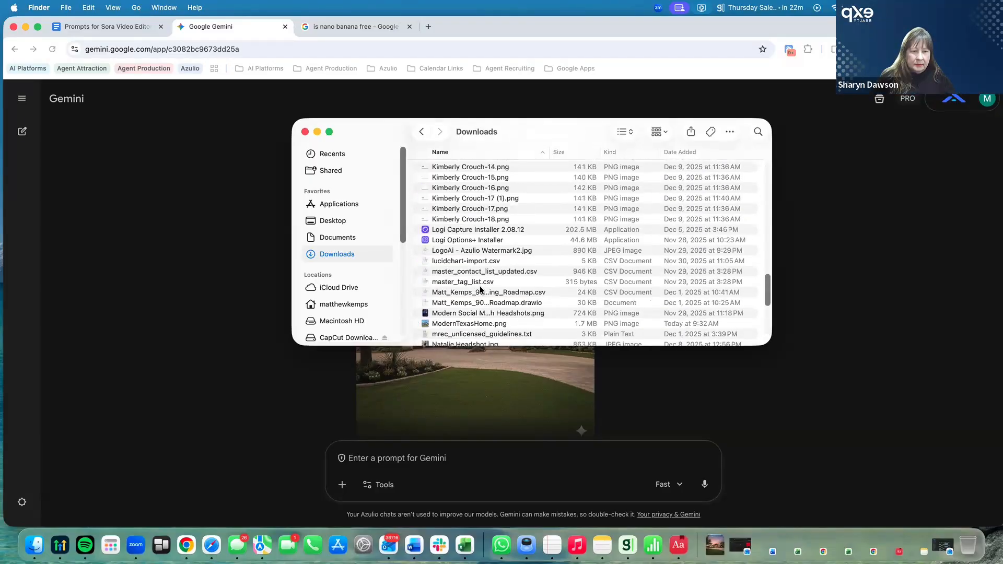
{"action": "scroll", "coordinate": [460, 255], "scroll_direction": "up", "scroll_amount": 4}
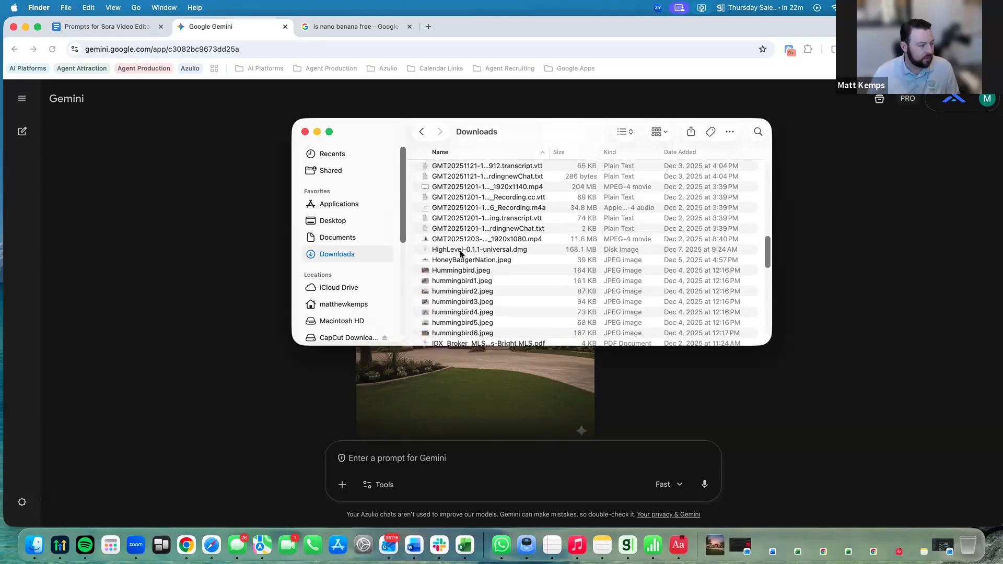
{"action": "scroll", "coordinate": [461, 255], "scroll_direction": "up", "scroll_amount": 5}
{"action": "left_click", "coordinate": [454, 217]}
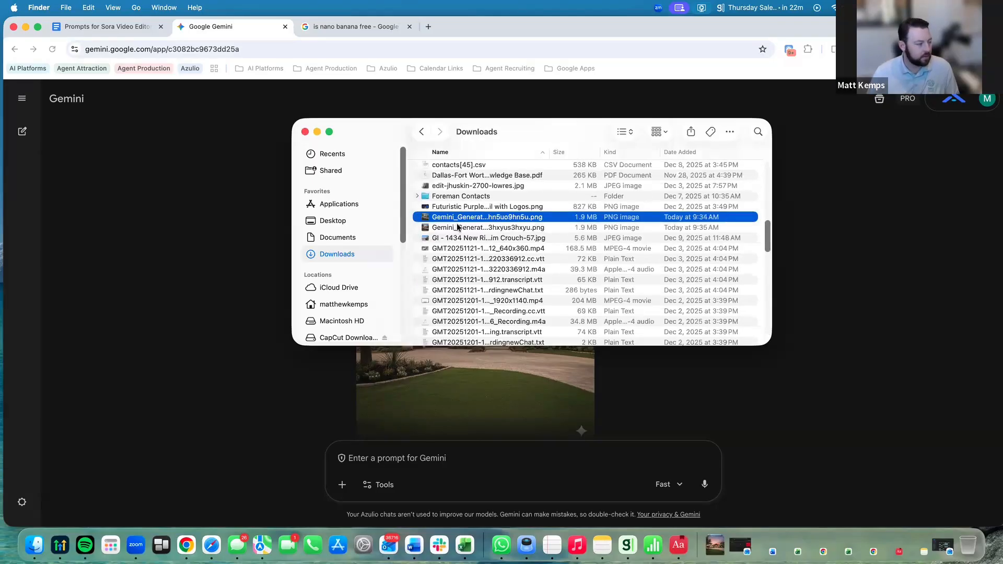
{"action": "left_click", "coordinate": [458, 226], "text": "shift"}
{"action": "left_click_drag", "start_coordinate": [462, 225], "coordinate": [350, 237]}
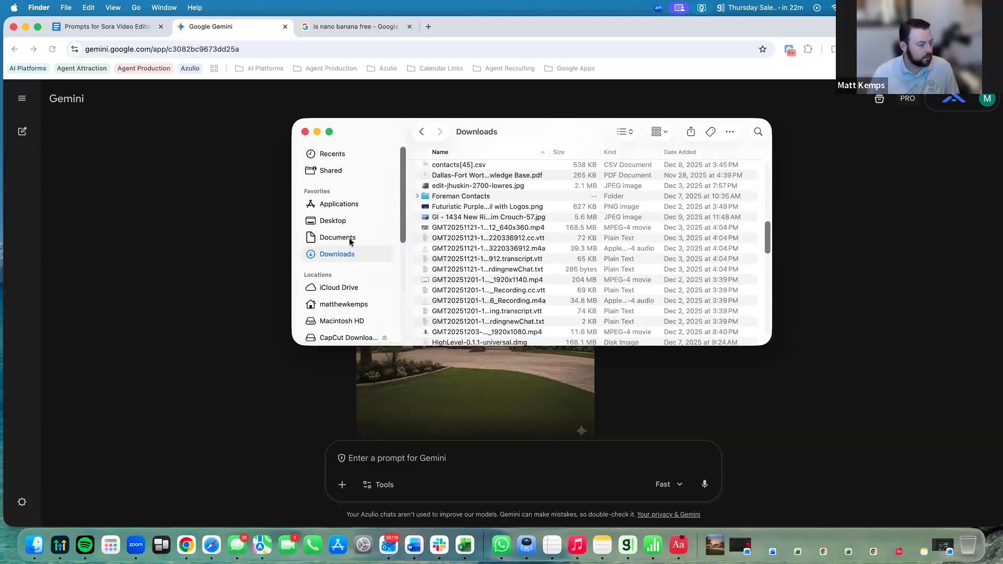
Step: Move both images from Documents into the Gemini Images for Georgetown Ads folder
{"action": "left_click", "coordinate": [349, 237]}
{"action": "left_click", "coordinate": [466, 190]}
{"action": "left_click", "coordinate": [467, 199], "text": "shift"}
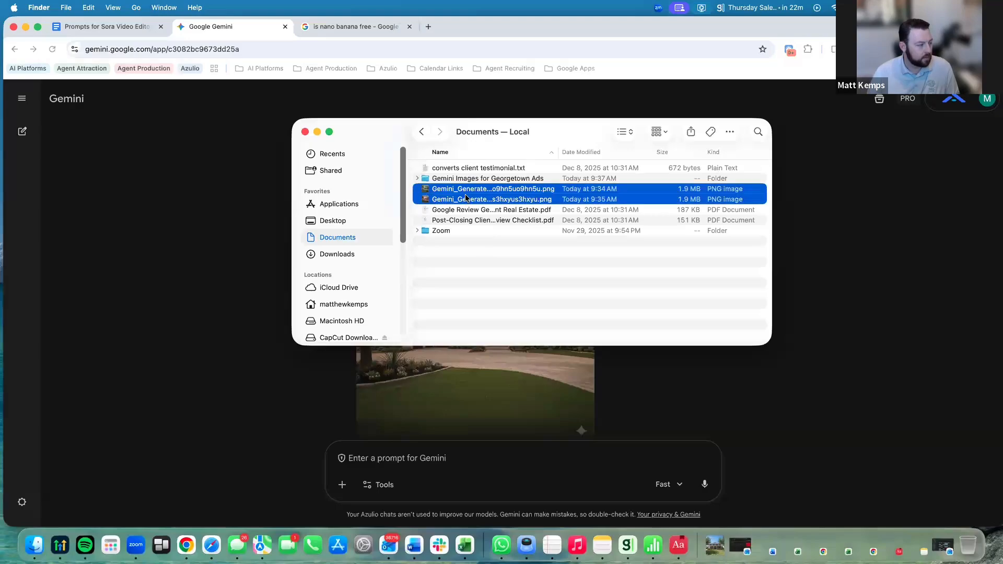
{"action": "left_click_drag", "start_coordinate": [467, 200], "coordinate": [473, 180]}
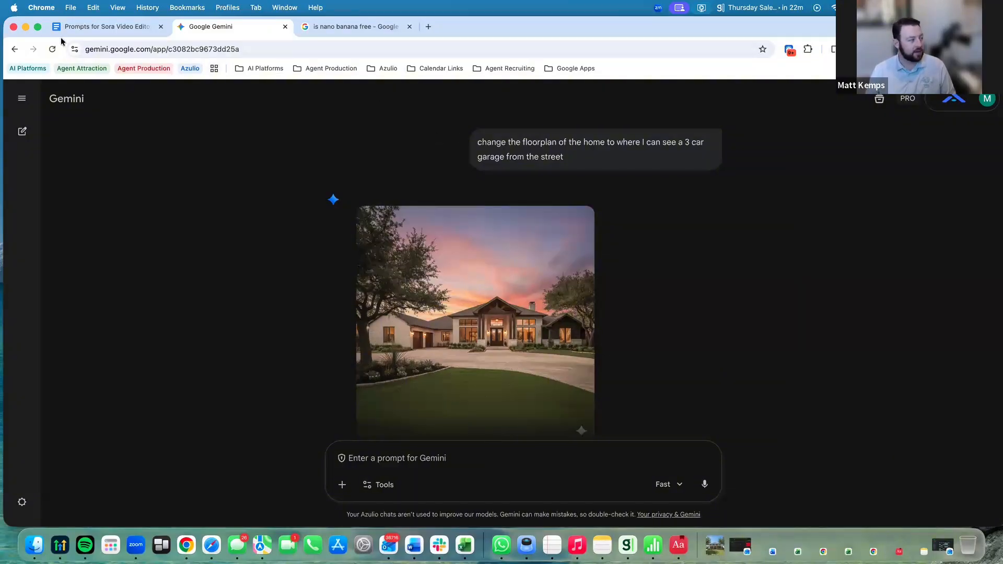
Step: Open THE LAB Lead Generation Multiple Part Series from Drive's The Lab - 12.11.25 folder
{"action": "left_click", "coordinate": [25, 27]}
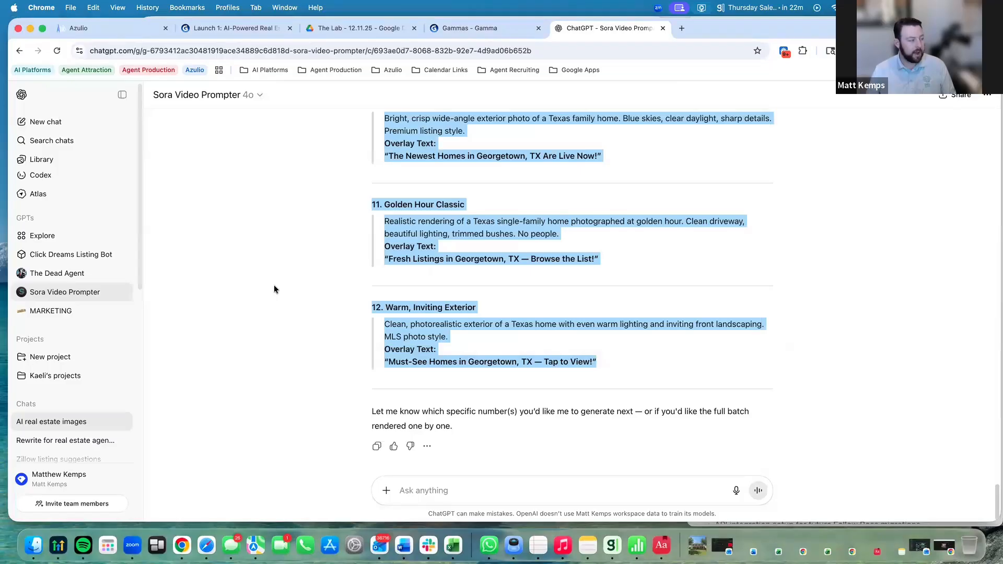
{"action": "left_click", "coordinate": [467, 27]}
{"action": "left_click", "coordinate": [330, 30]}
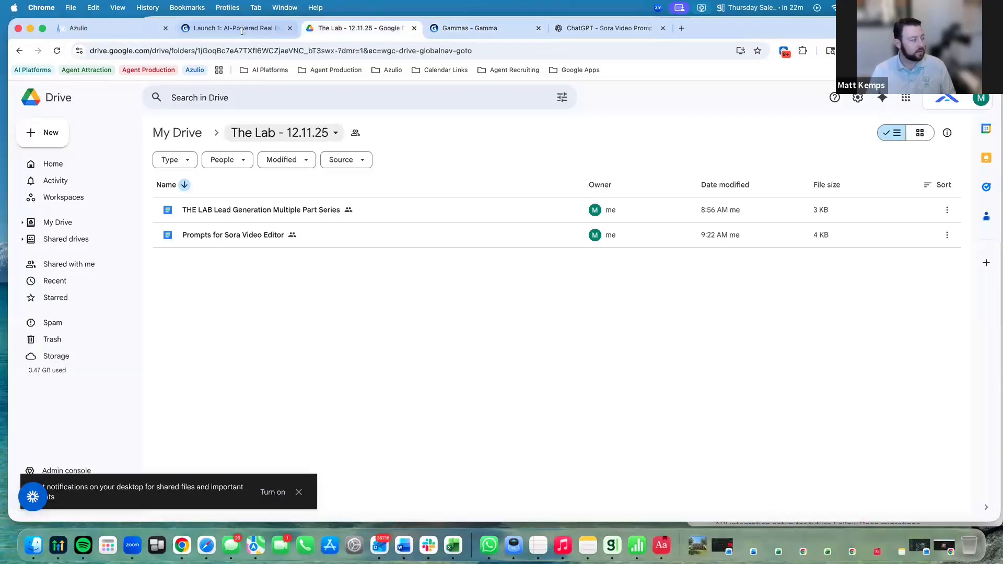
{"action": "double_click", "coordinate": [213, 209]}
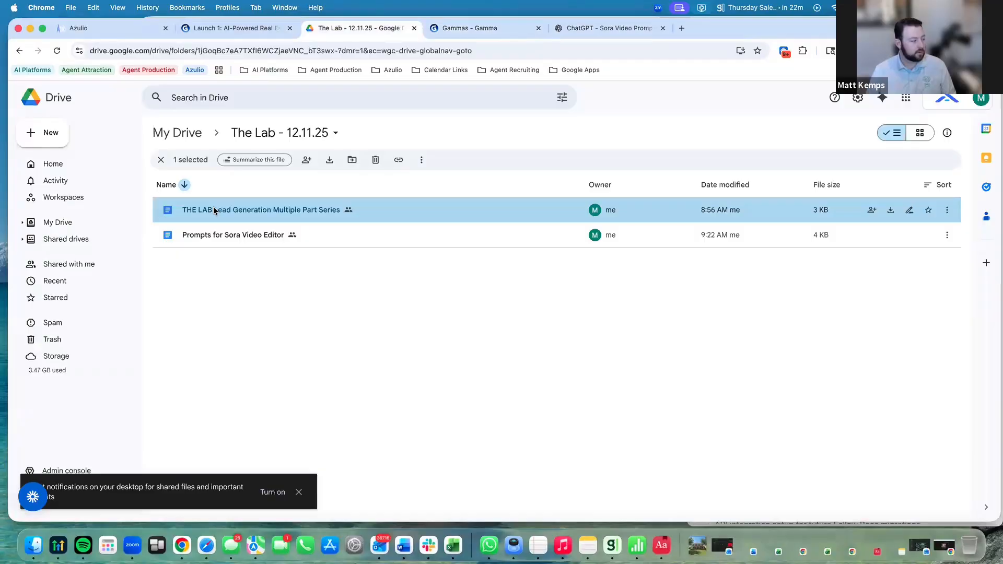
Step: Highlight item 2's heading and its Tap Learn More, CTA templates and image-matching bullets, then return to ChatGPT
{"action": "scroll", "coordinate": [369, 277], "scroll_direction": "down", "scroll_amount": 5}
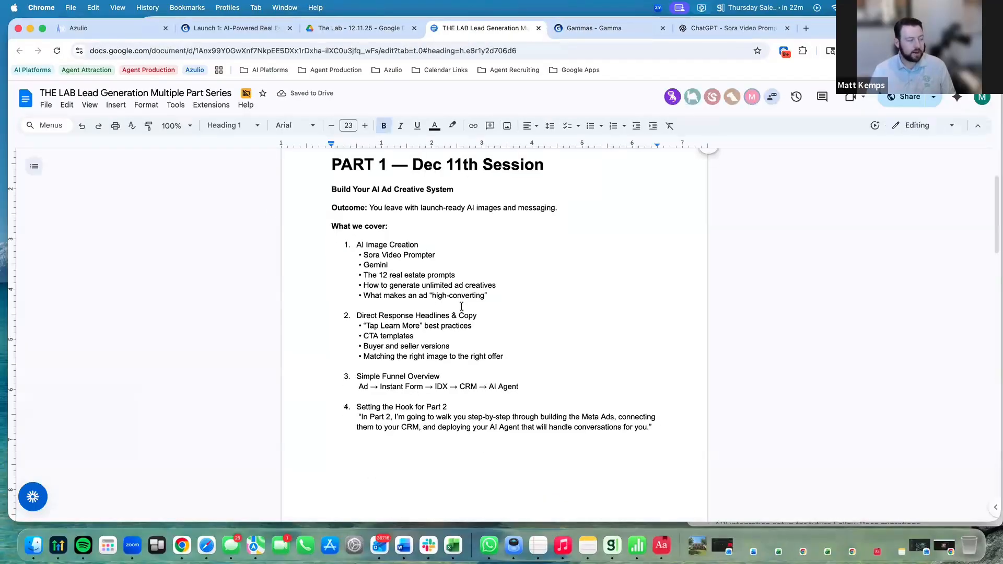
{"action": "left_click_drag", "start_coordinate": [354, 268], "coordinate": [488, 267]}
{"action": "left_click_drag", "start_coordinate": [365, 278], "coordinate": [446, 282]}
{"action": "left_click_drag", "start_coordinate": [355, 289], "coordinate": [443, 290]}
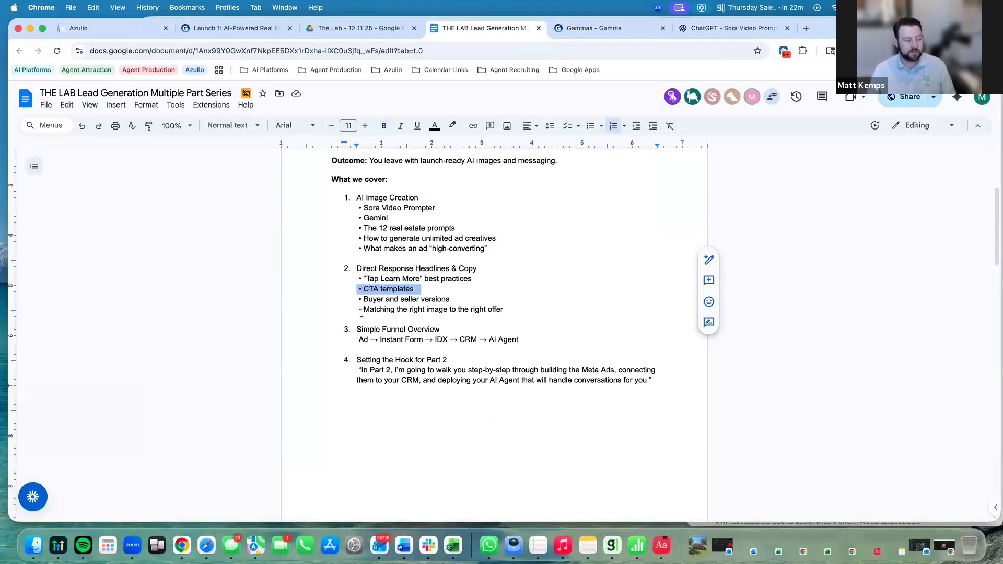
{"action": "left_click_drag", "start_coordinate": [361, 309], "coordinate": [524, 311]}
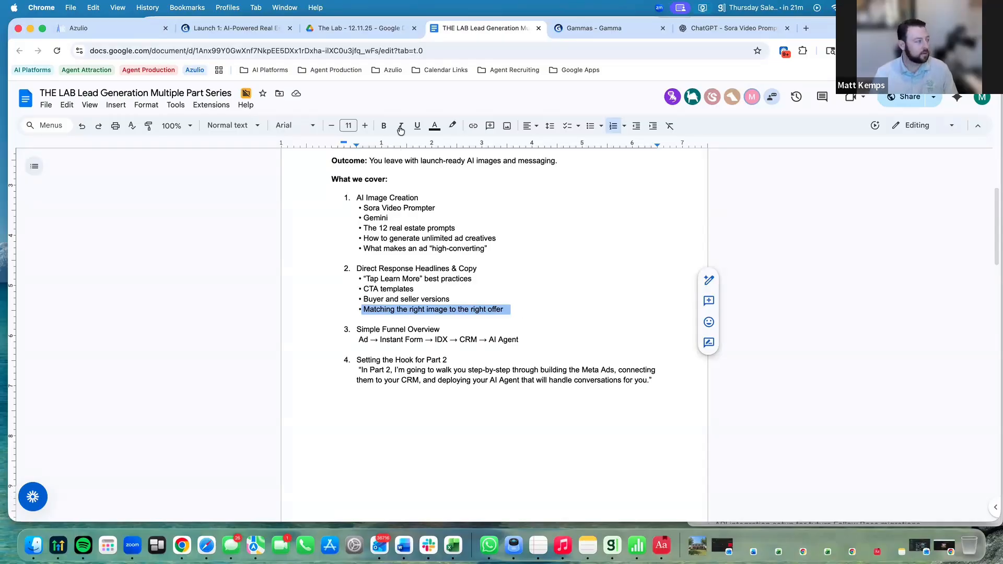
{"action": "left_click", "coordinate": [777, 31]}
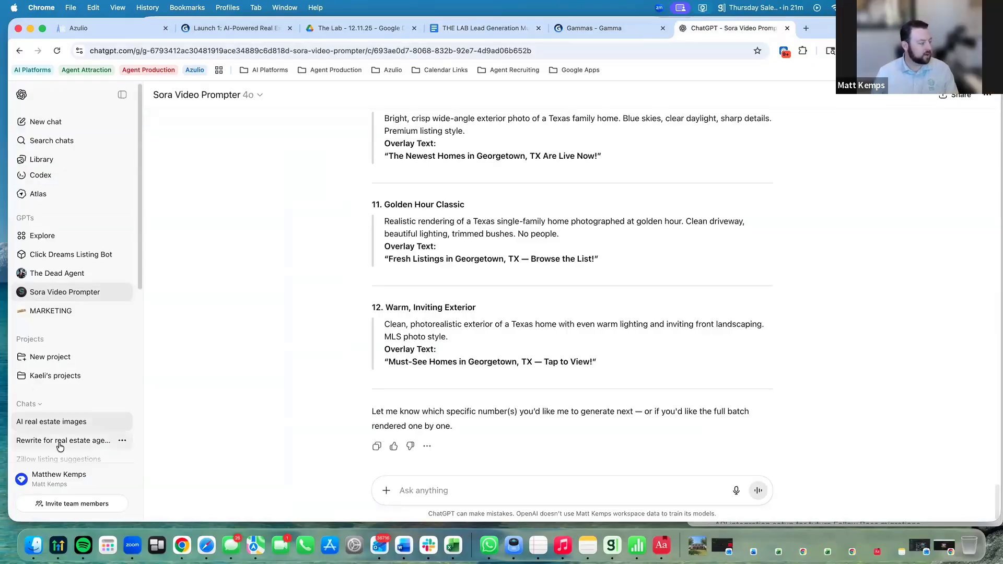
Step: Find and open the Rewrite for real estate agents chat in ChatGPT
{"action": "scroll", "coordinate": [58, 439], "scroll_direction": "down", "scroll_amount": 3}
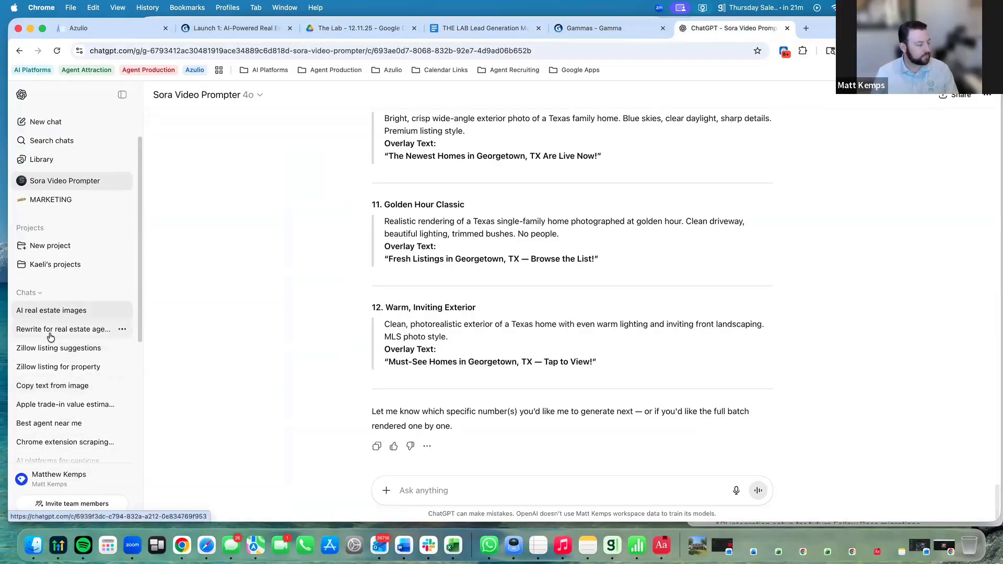
{"action": "left_click", "coordinate": [50, 335]}
{"action": "left_click", "coordinate": [56, 429]}
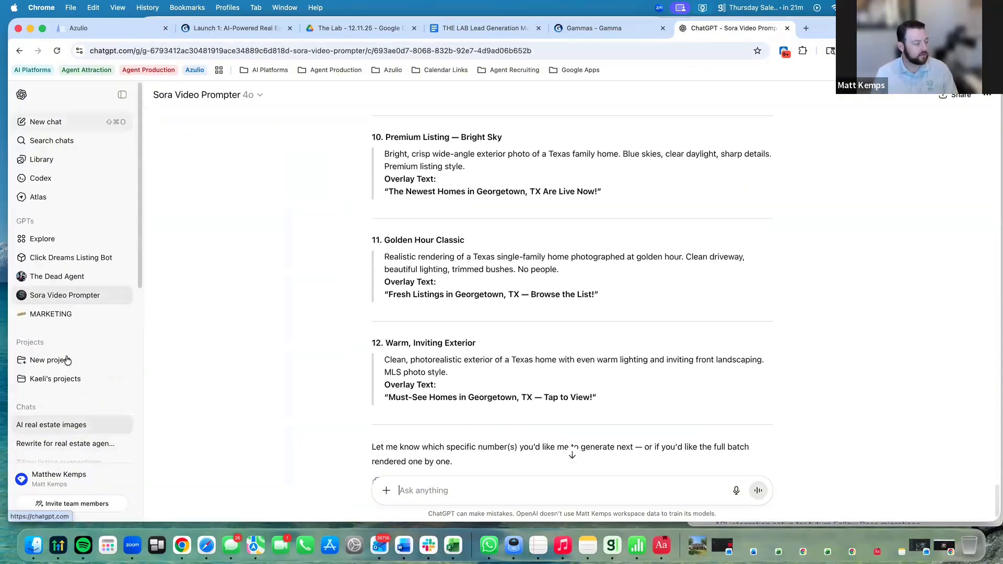
{"action": "left_click", "coordinate": [51, 140]}
{"action": "left_click", "coordinate": [381, 291]}
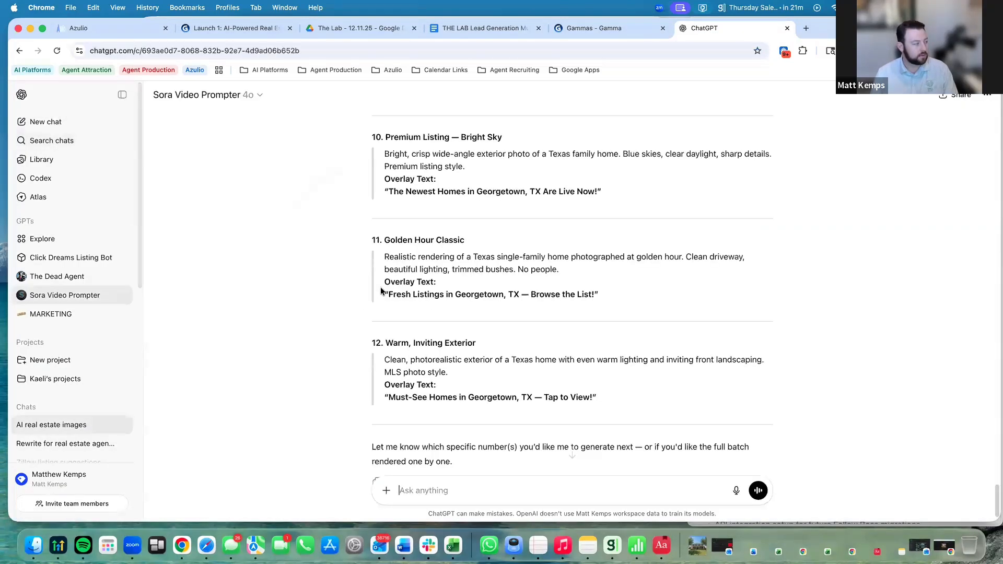
{"action": "left_click", "coordinate": [201, 100]}
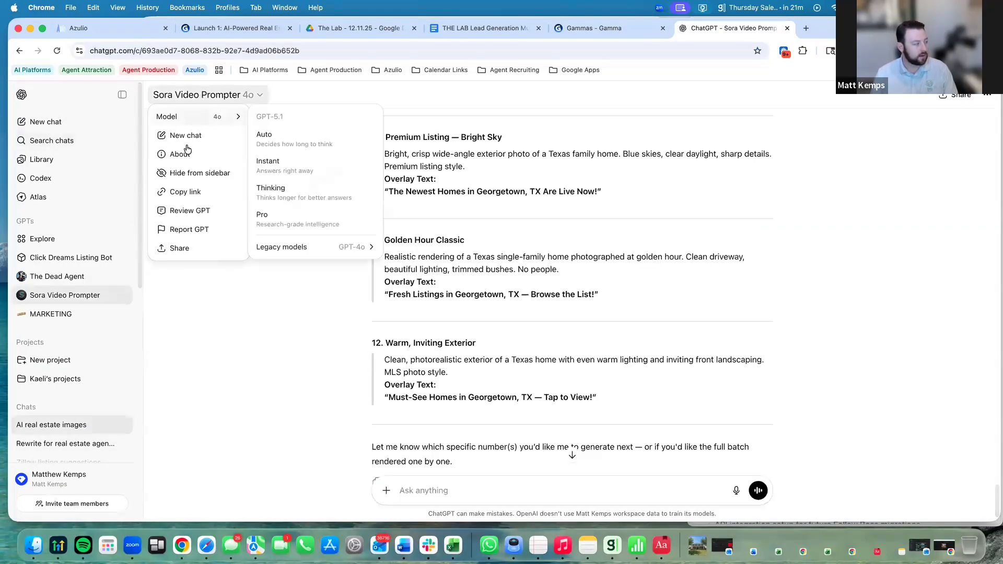
{"action": "mouse_move", "coordinate": [238, 124]}
{"action": "key", "text": "Escape"}
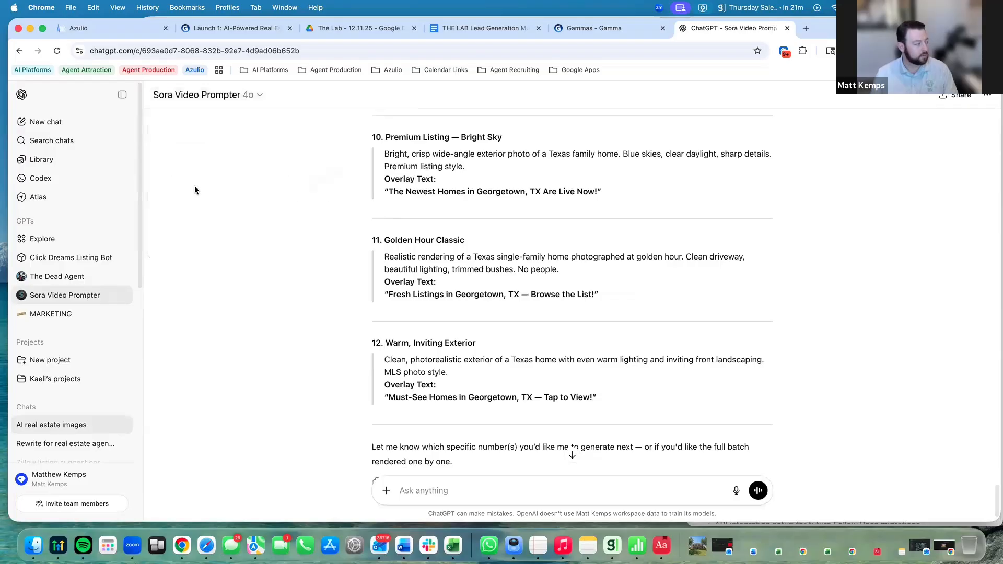
{"action": "scroll", "coordinate": [92, 387], "scroll_direction": "down", "scroll_amount": 5}
{"action": "left_click", "coordinate": [60, 261]}
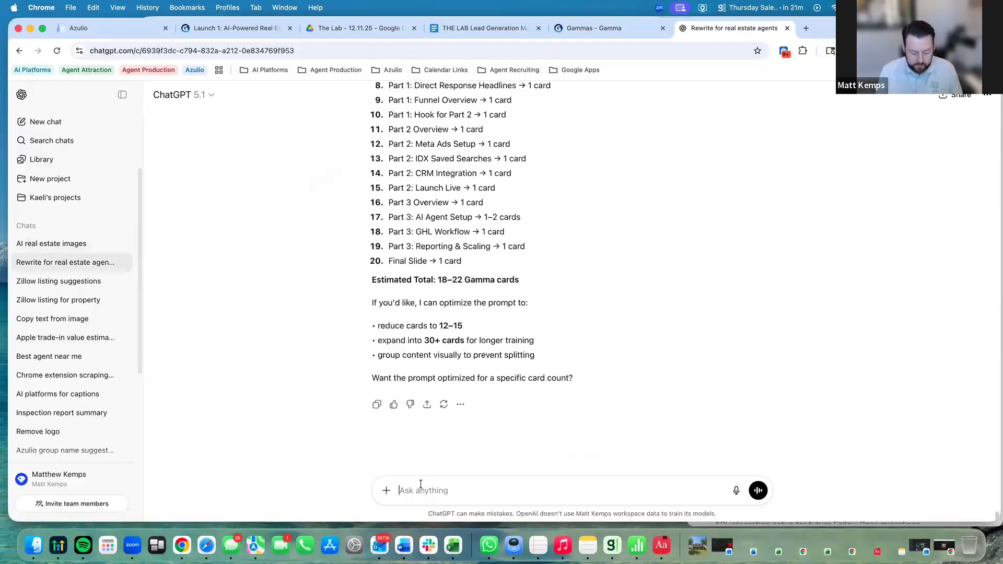
Step: Type 'Now I need you to provide me the headlines and descriptions for each of these images please.'
{"action": "type", "text": "Now I "}
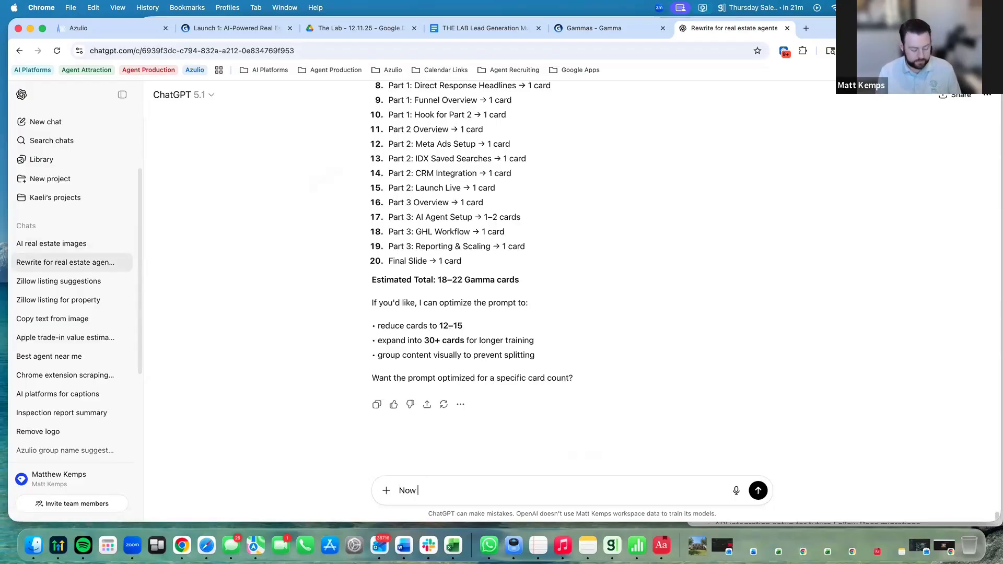
{"action": "type", "text": "need you to prp"}
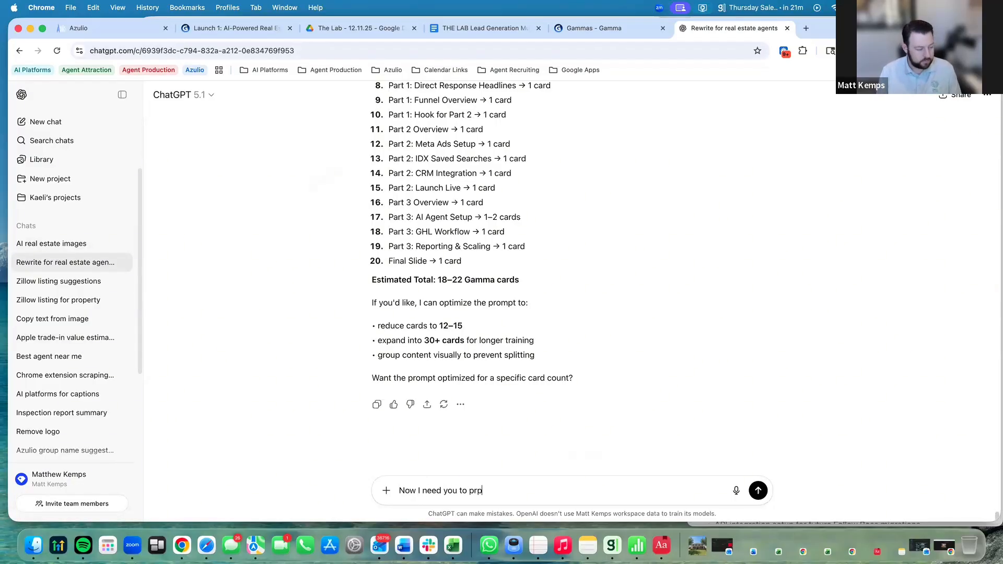
{"action": "key", "text": "BackSpace"}
{"action": "type", "text": "ovide me the headlines and"}
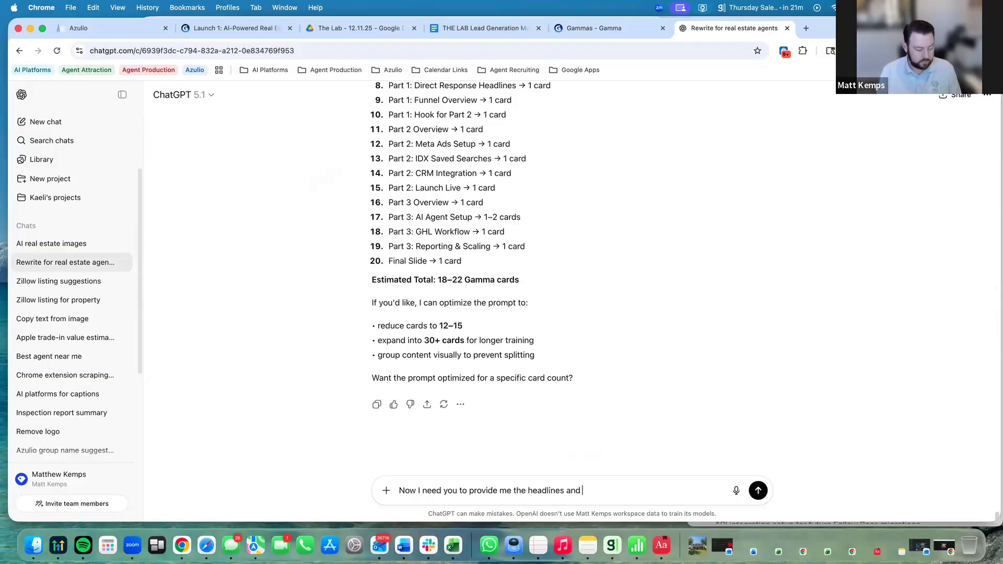
{"action": "type", "text": " des"}
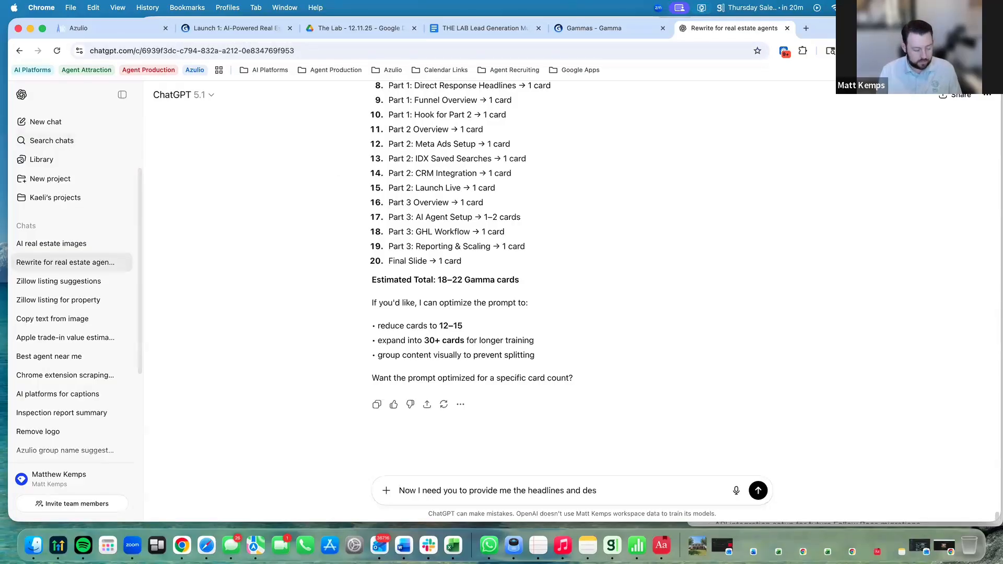
{"action": "type", "text": "criptions for ea"}
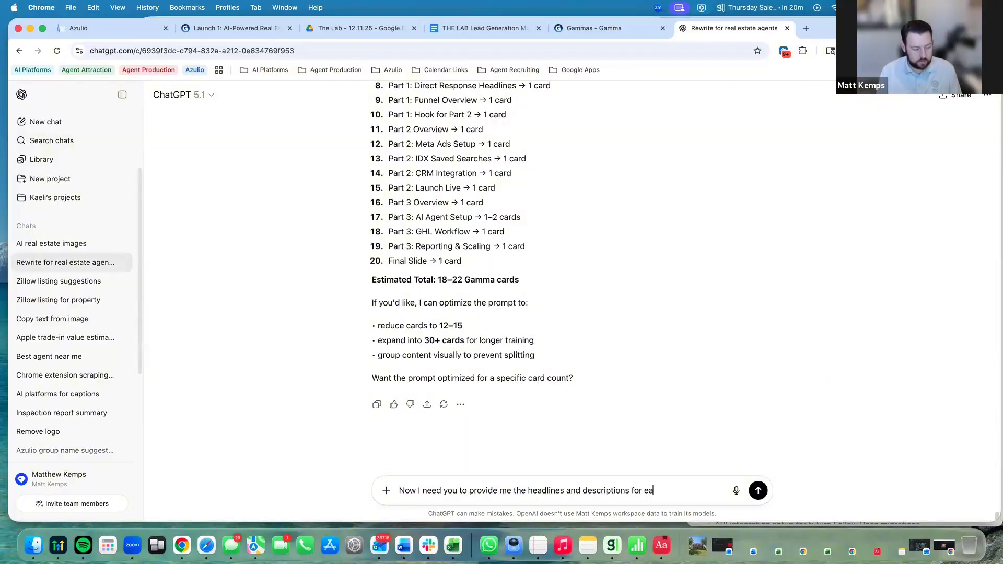
{"action": "type", "text": "ch of these images"}
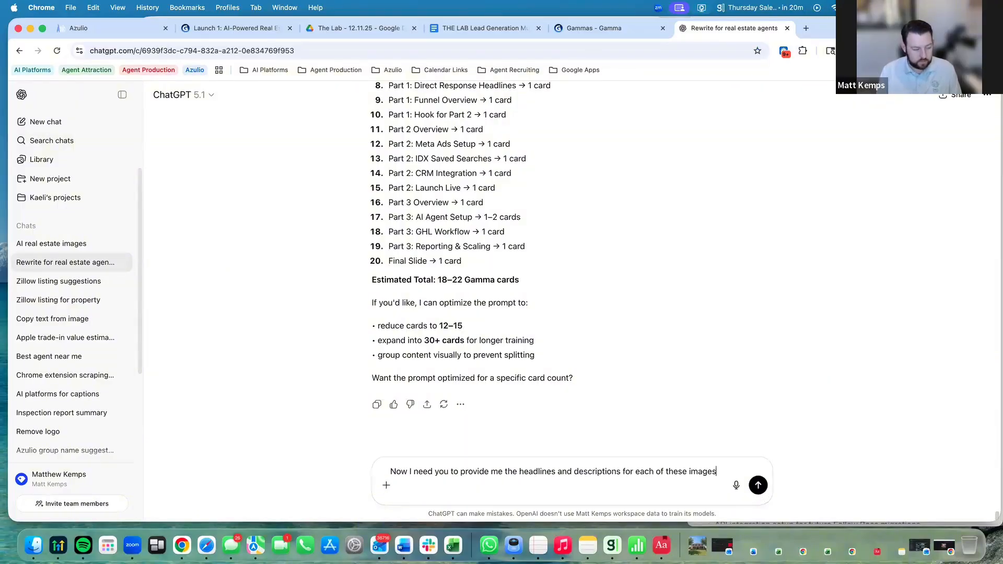
{"action": "type", "text": " please."}
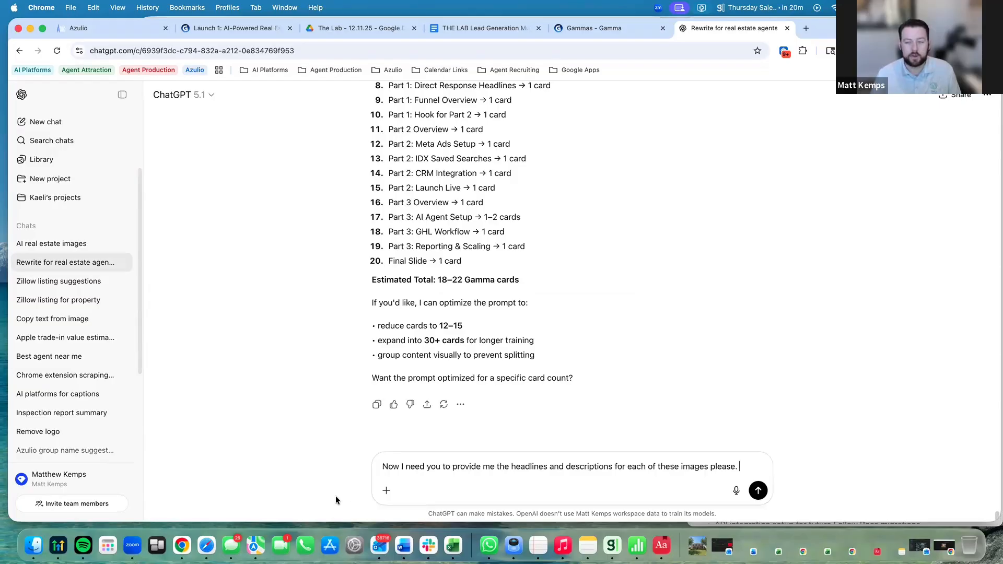
Step: Attach all five images from Gemini Images for Georgetown Ads and send the request
{"action": "left_click", "coordinate": [386, 491]}
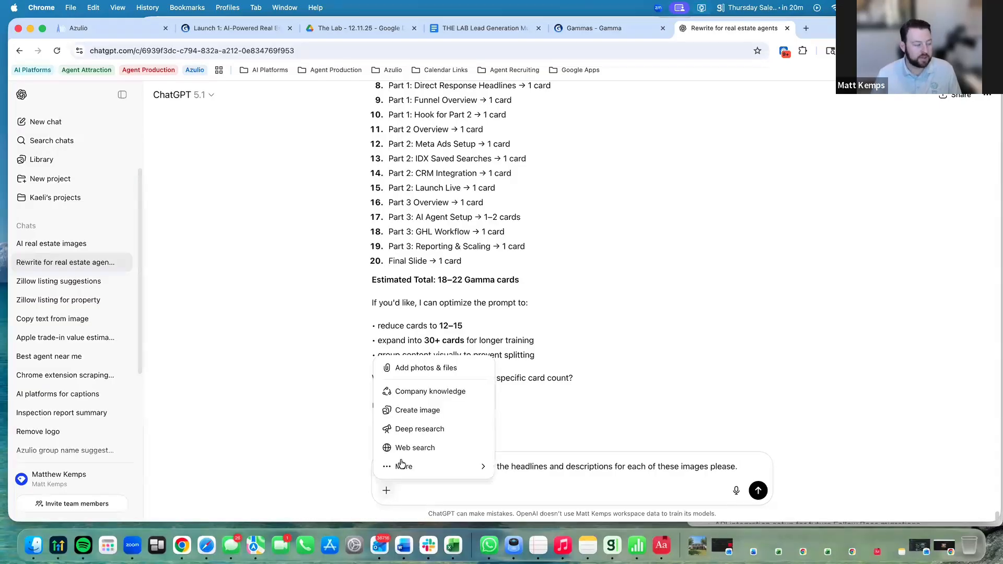
{"action": "left_click", "coordinate": [421, 366]}
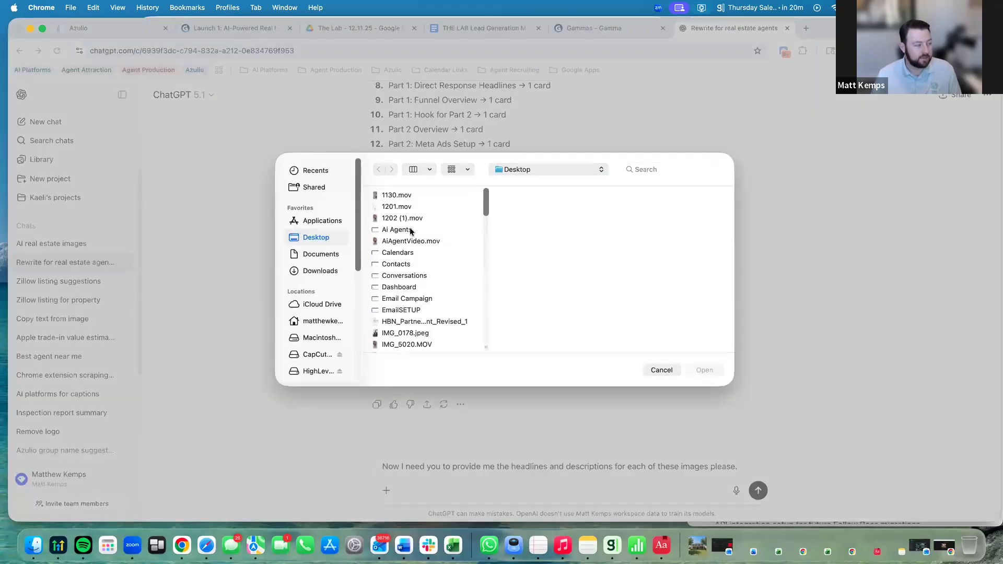
{"action": "left_click", "coordinate": [320, 255]}
{"action": "left_click", "coordinate": [434, 207]}
{"action": "left_click", "coordinate": [541, 220]}
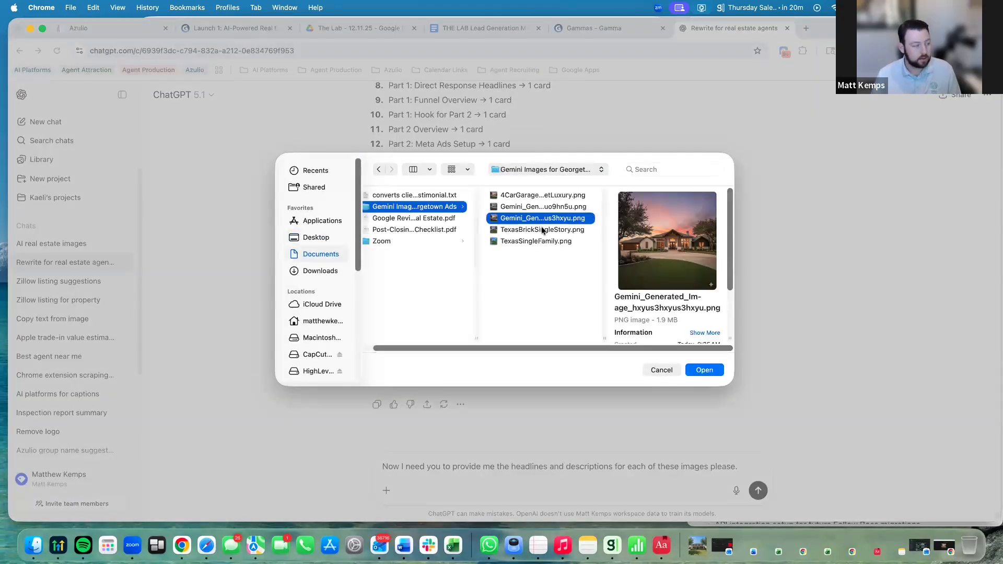
{"action": "key", "text": "super+a"}
{"action": "left_click", "coordinate": [706, 370]}
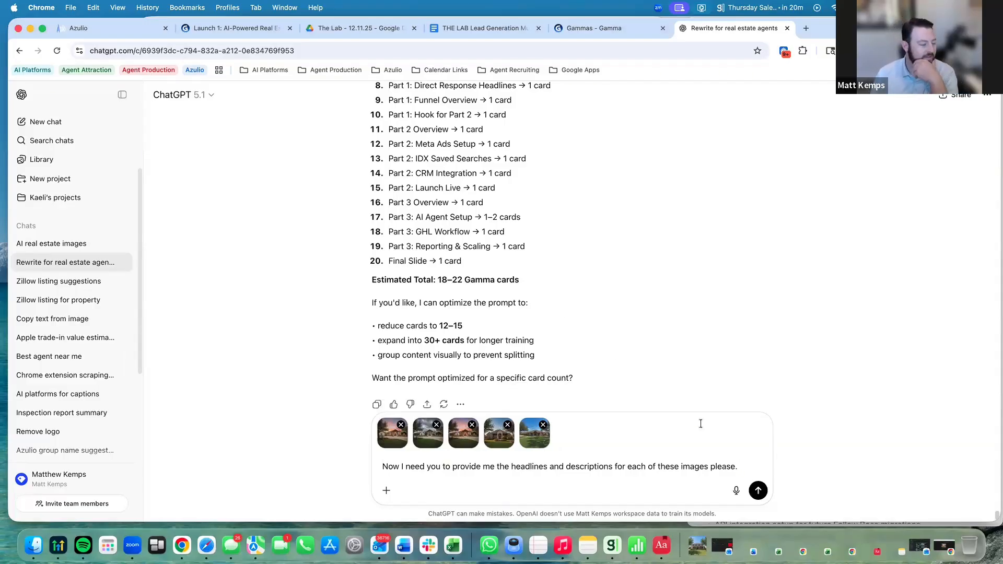
{"action": "left_click", "coordinate": [758, 490]}
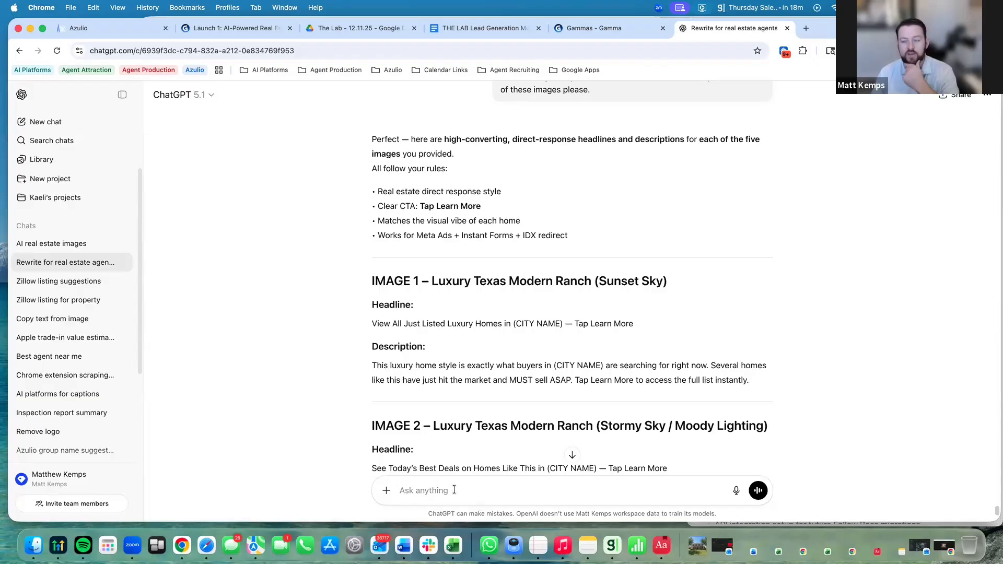
Step: Start typing 'I want direct response marketing on all of these headlines and descriptions. In my ar…'
{"action": "type", "text": "I wan"}
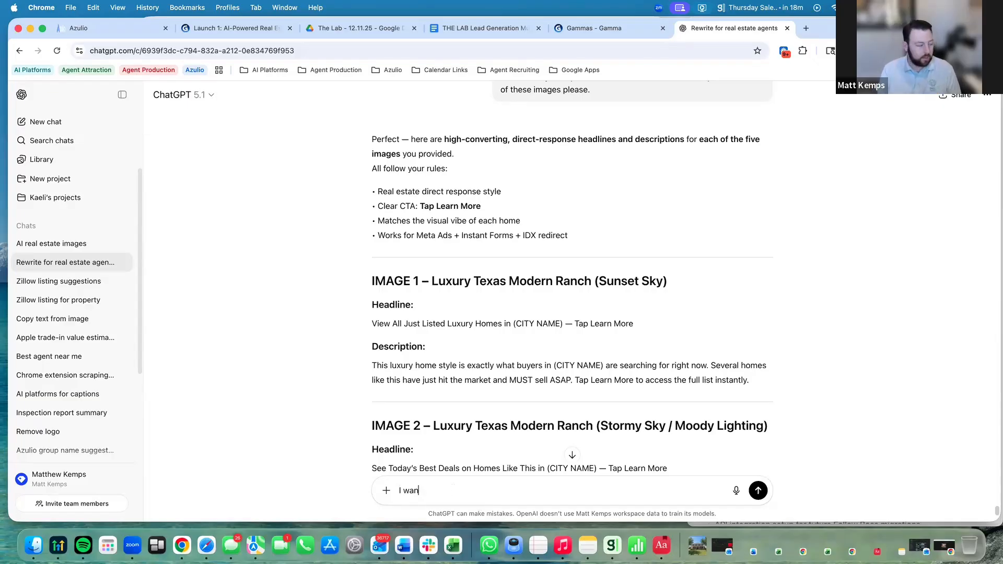
{"action": "type", "text": "t direct respo"}
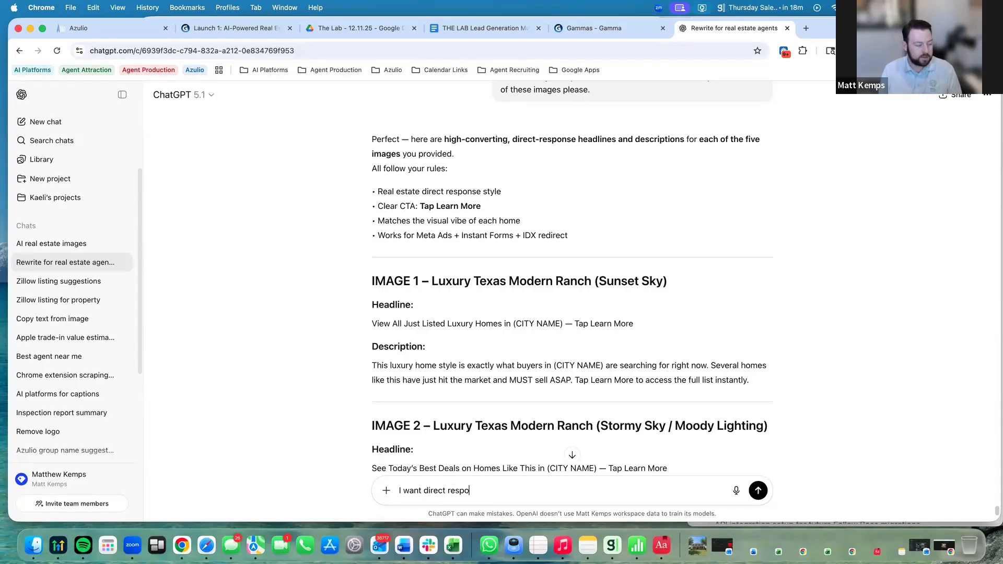
{"action": "type", "text": "nse marketing on all of these head"}
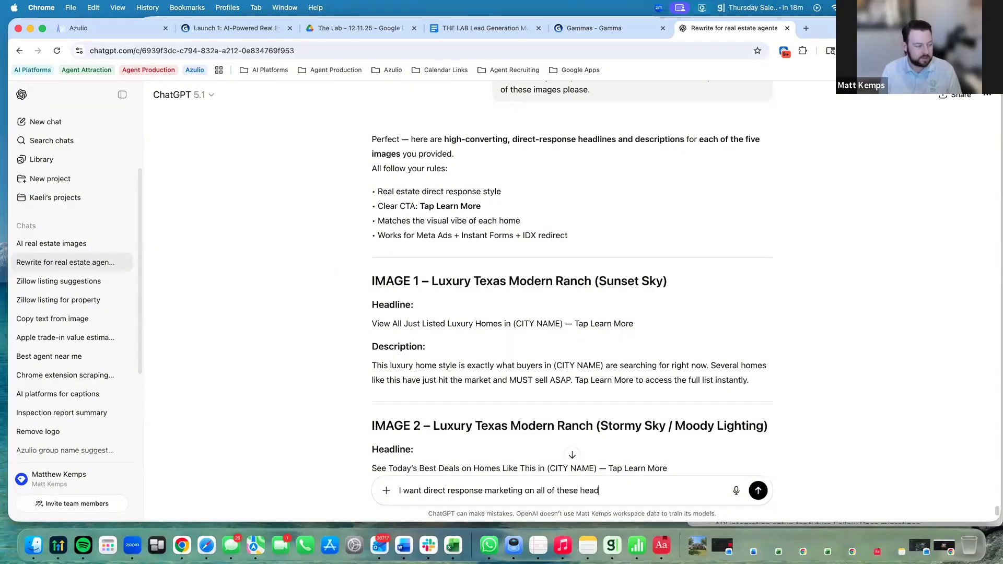
{"action": "type", "text": "lines and desc"}
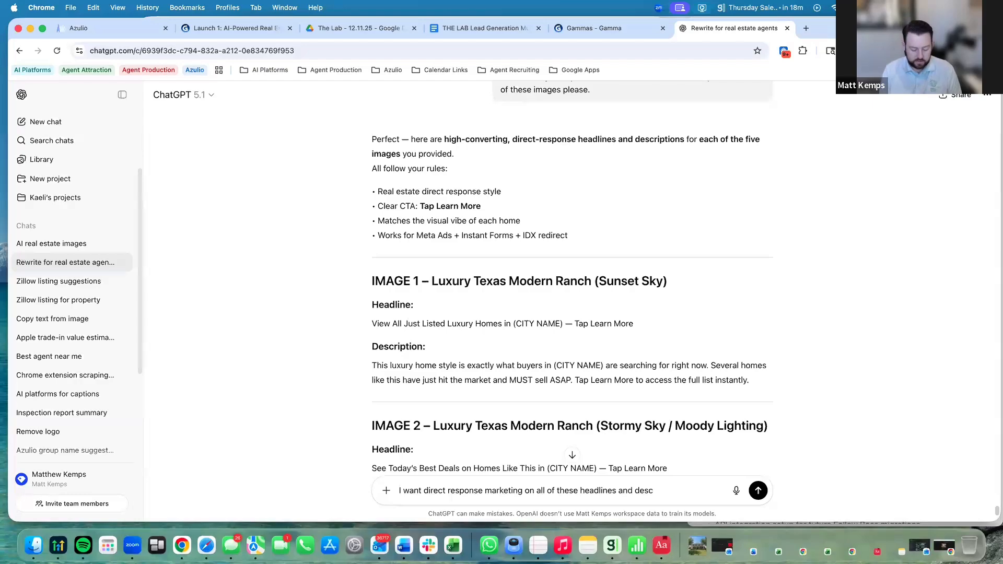
{"action": "type", "text": "riptions. In my area"}
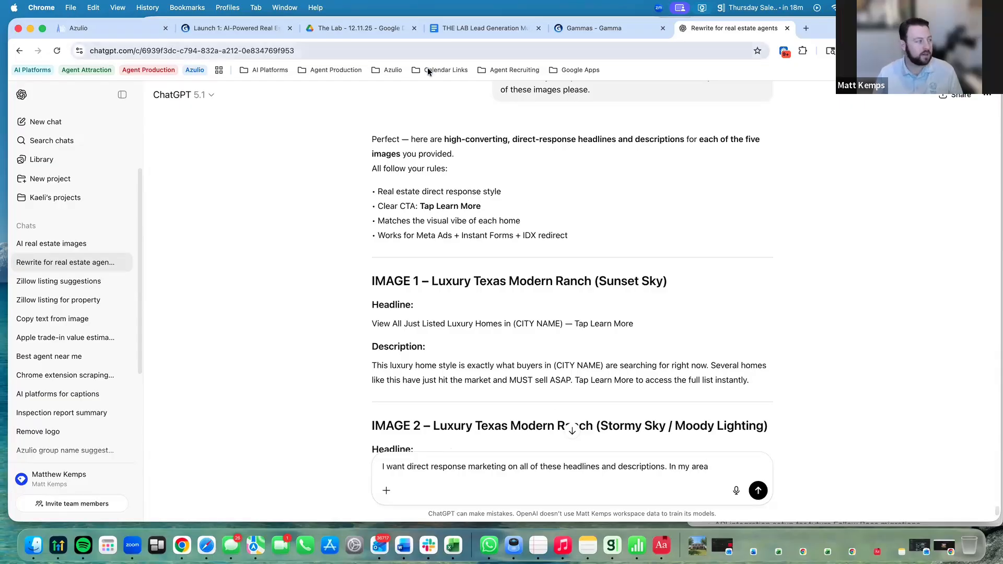
{"action": "left_click", "coordinate": [484, 30]}
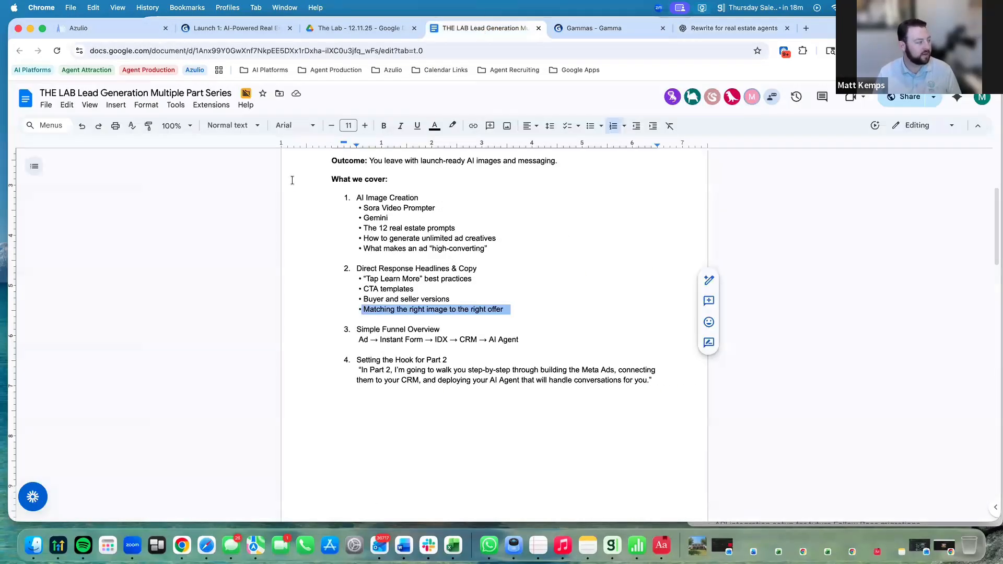
{"action": "scroll", "coordinate": [397, 264], "scroll_direction": "up", "scroll_amount": 3}
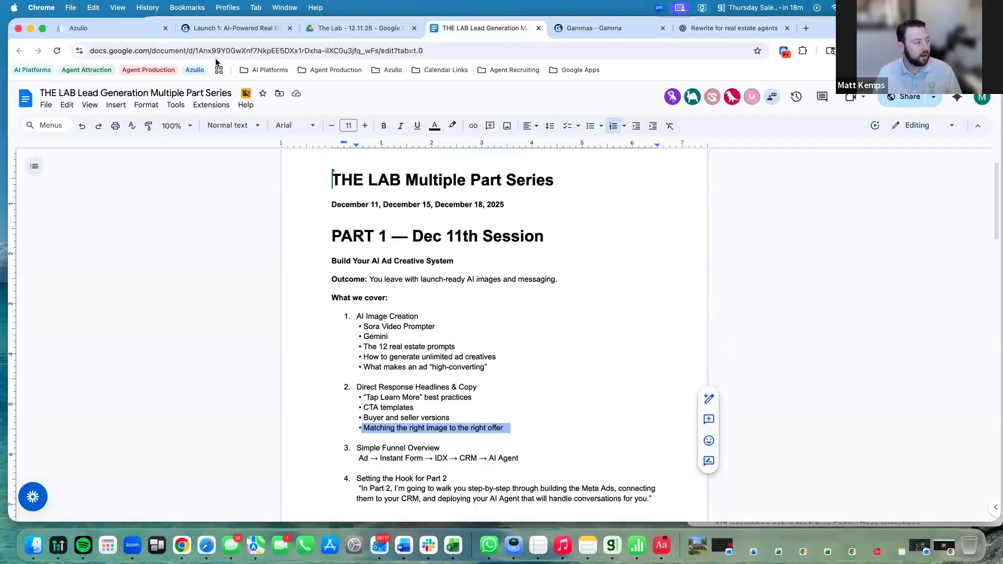
{"action": "left_click_drag", "start_coordinate": [814, 262], "coordinate": [846, 29]}
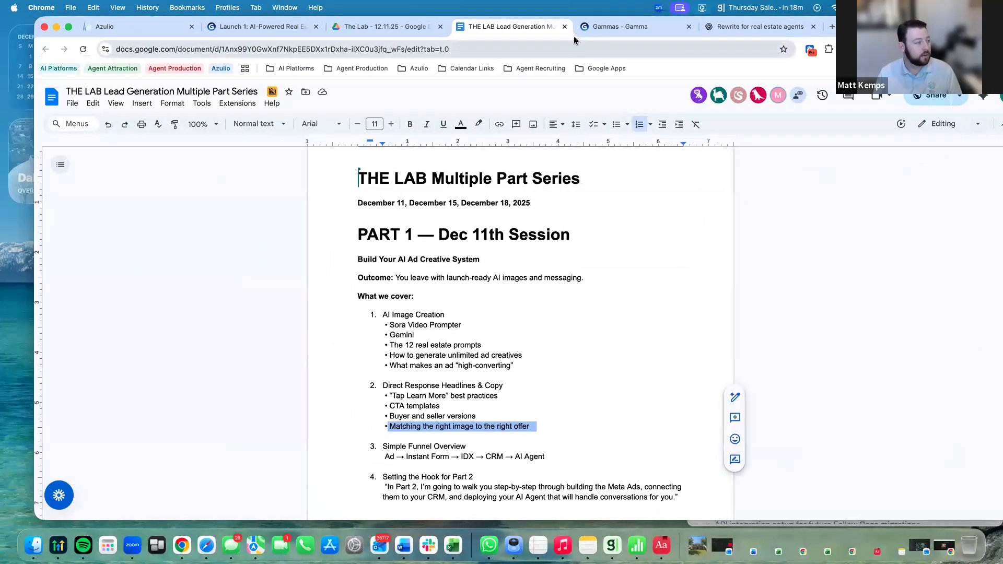
{"action": "left_click", "coordinate": [945, 546]}
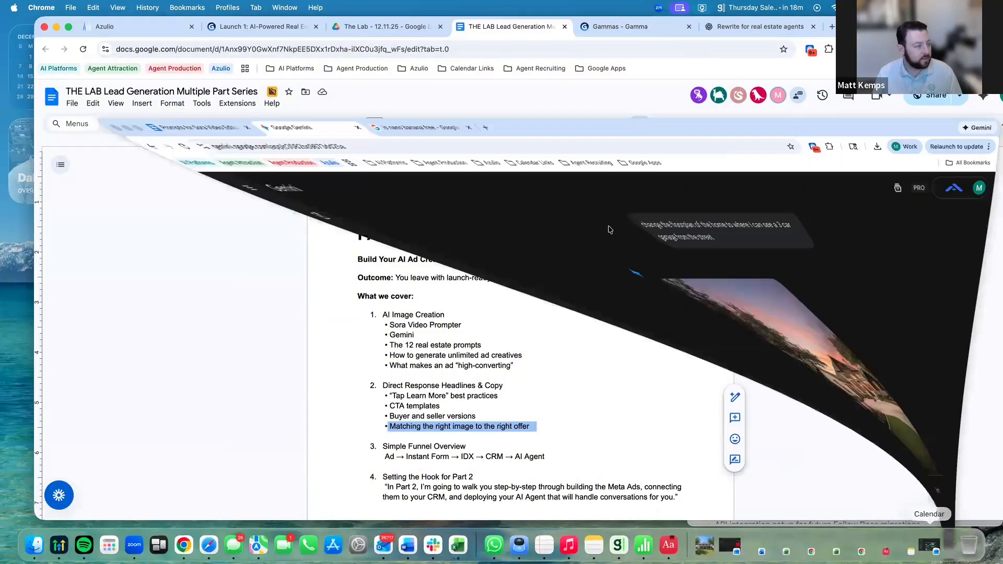
{"action": "left_click", "coordinate": [102, 32]}
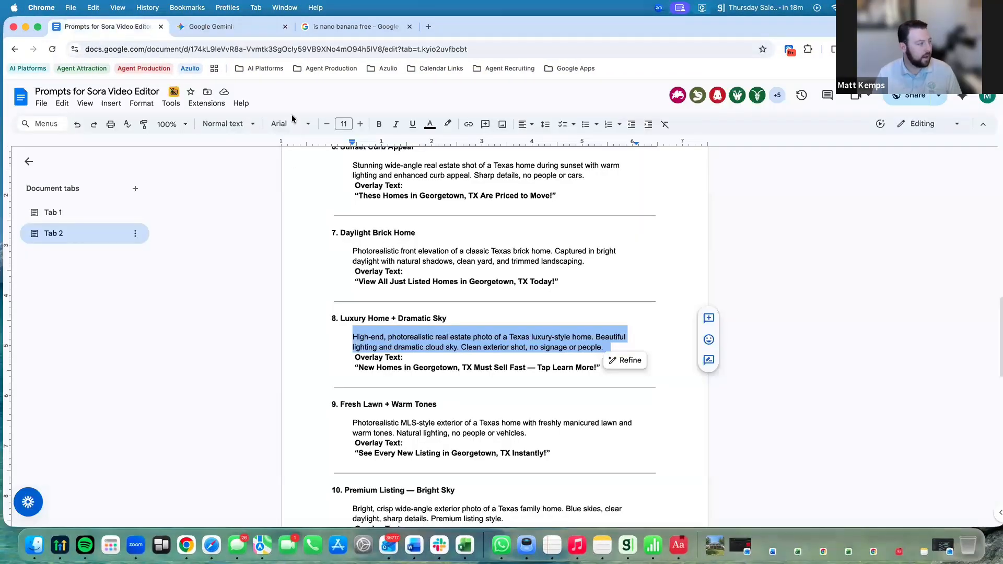
{"action": "left_click", "coordinate": [224, 26]}
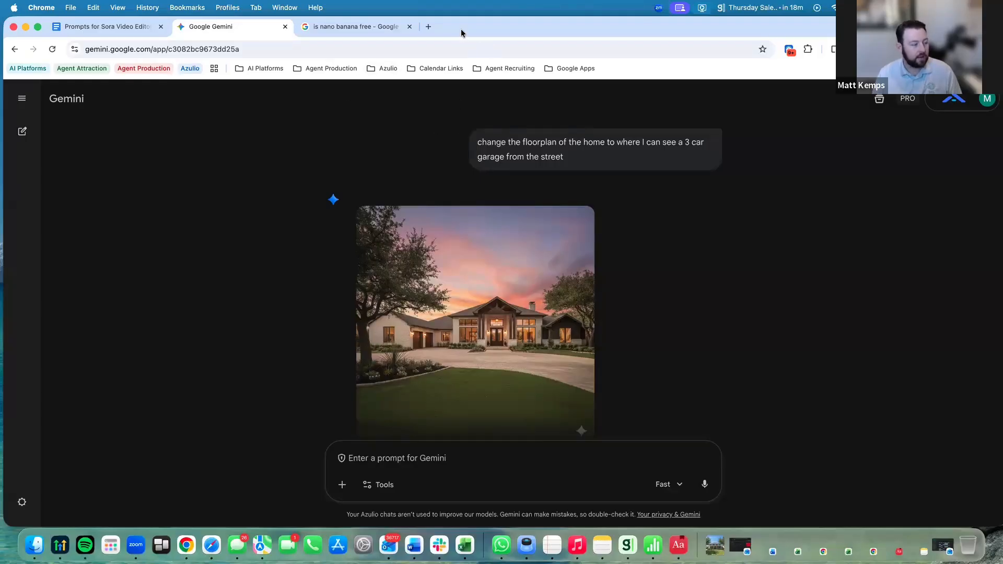
{"action": "mouse_move", "coordinate": [460, 30]}
{"action": "left_mouse_down"}
{"action": "mouse_move", "coordinate": [469, 32]}
{"action": "mouse_move", "coordinate": [452, 24]}
{"action": "left_mouse_up"}
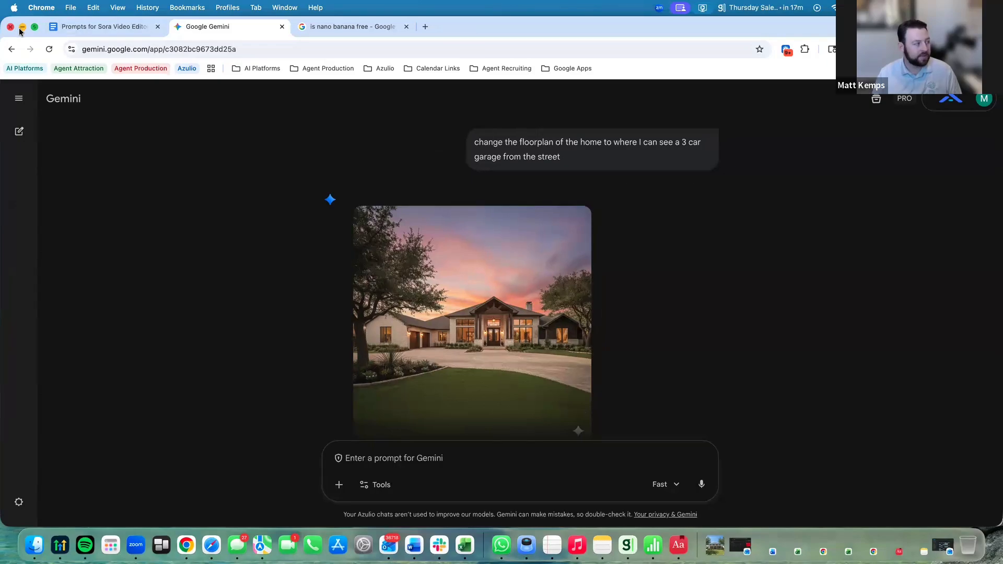
{"action": "key", "text": "super+grave"}
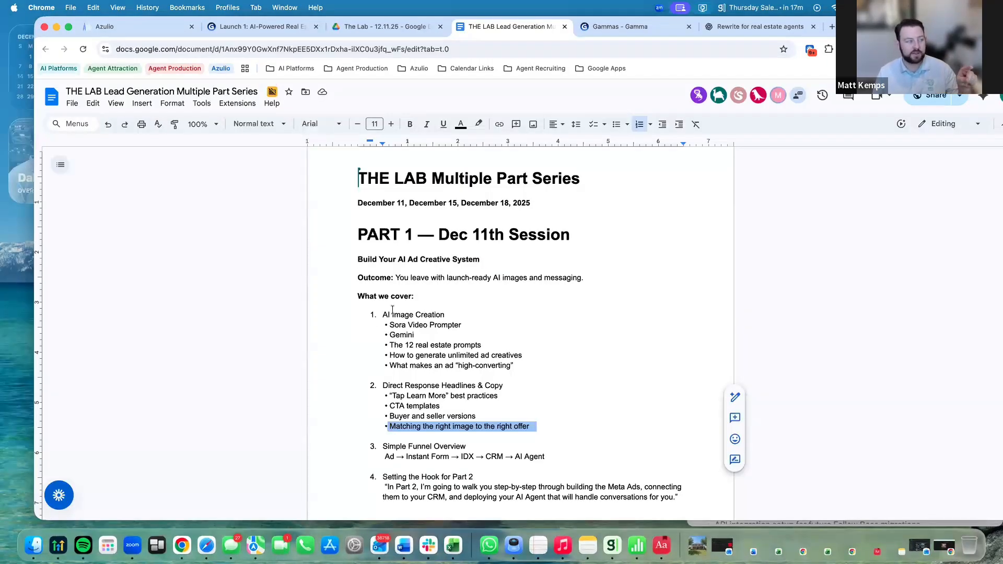
{"action": "left_click", "coordinate": [772, 32]}
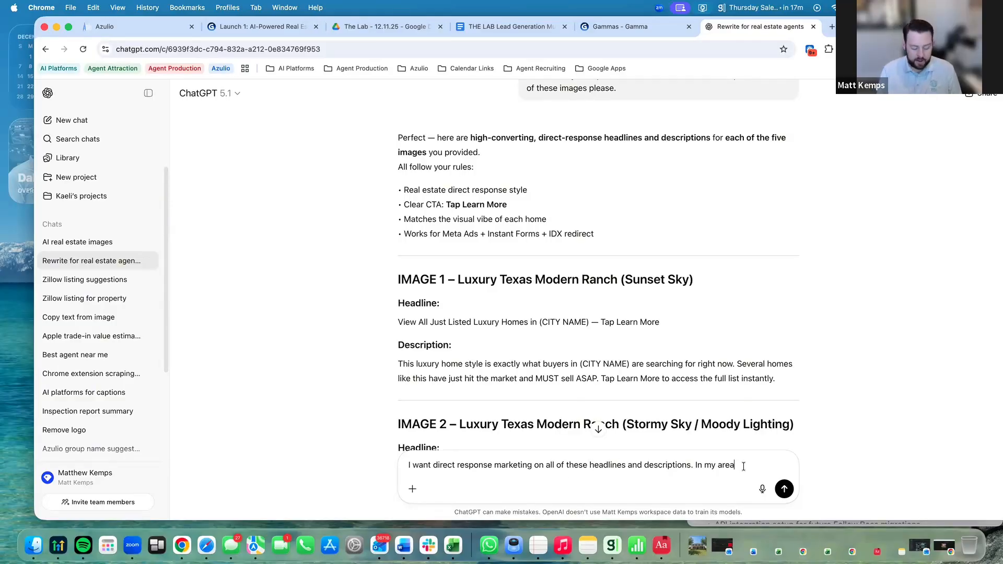
Step: Add high inventory, price-reduction focus and IDX search of reduced Georgetown, TX homes, then select all
{"action": "type", "text": "I have high inevtr"}
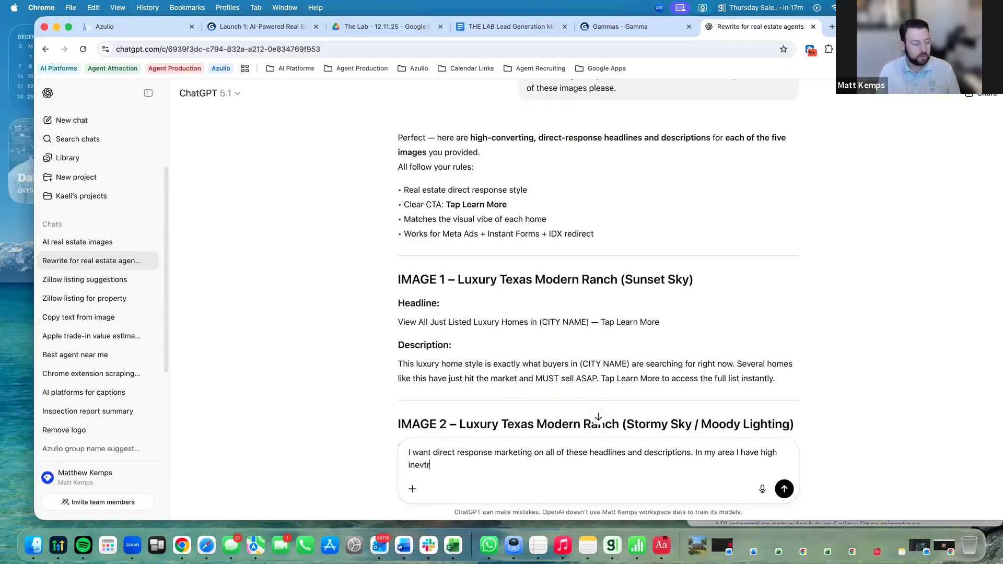
{"action": "key", "text": "BackSpace"}
{"action": "key", "text": "BackSpace"}
{"action": "key", "text": "BackSpace"}
{"action": "key", "text": "BackSpace"}
{"action": "type", "text": "vent"}
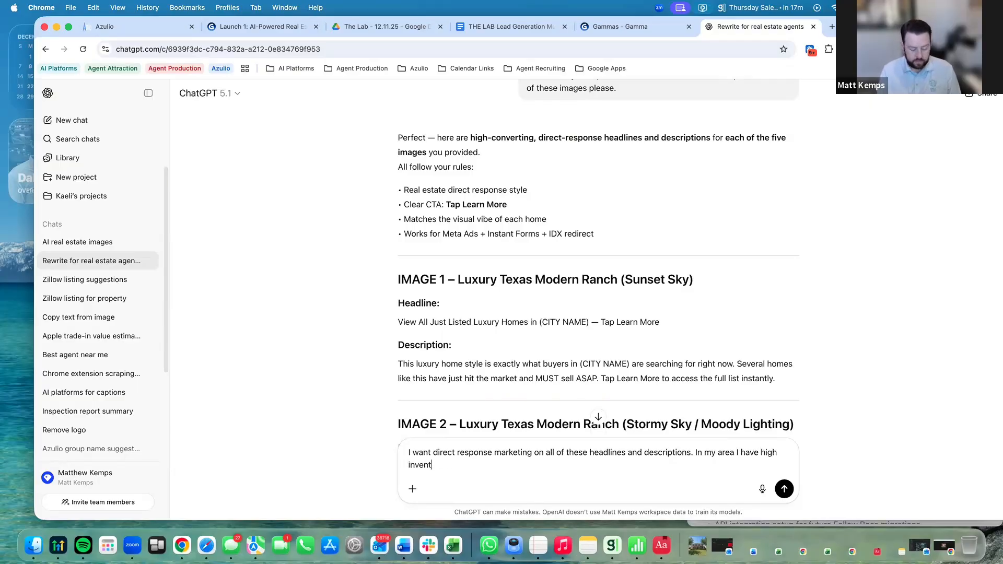
{"action": "type", "text": "ory so i WANT"}
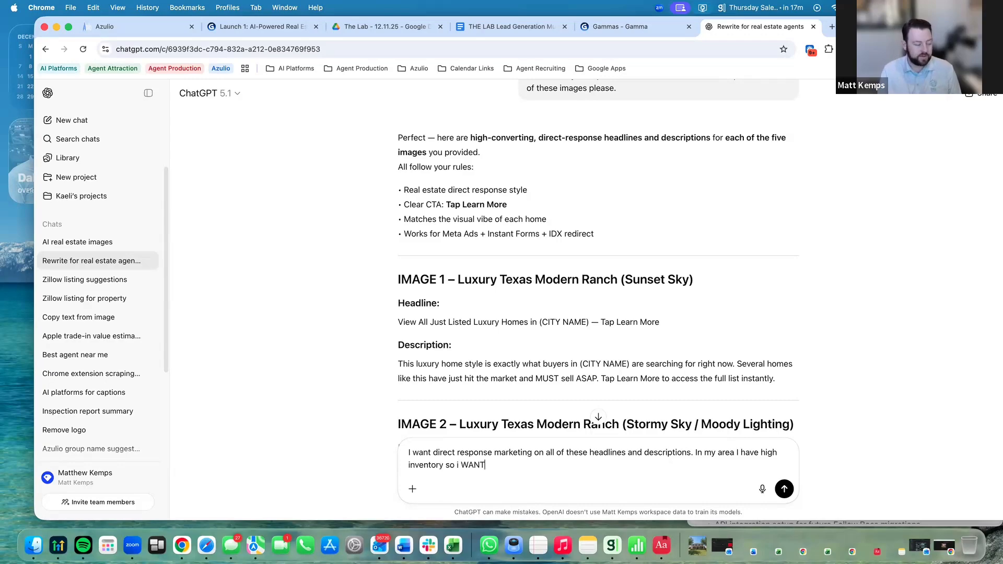
{"action": "key", "text": "BackSpace"}
{"action": "key", "text": "BackSpace"}
{"action": "key", "text": "BackSpace"}
{"action": "key", "text": "BackSpace"}
{"action": "type", "text": "would l"}
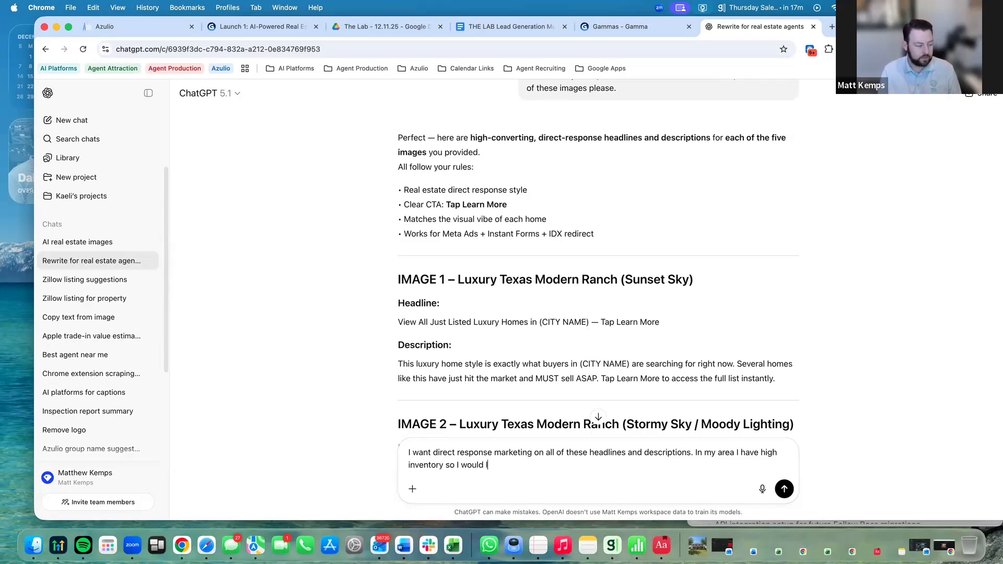
{"action": "type", "text": "ike to focus on "}
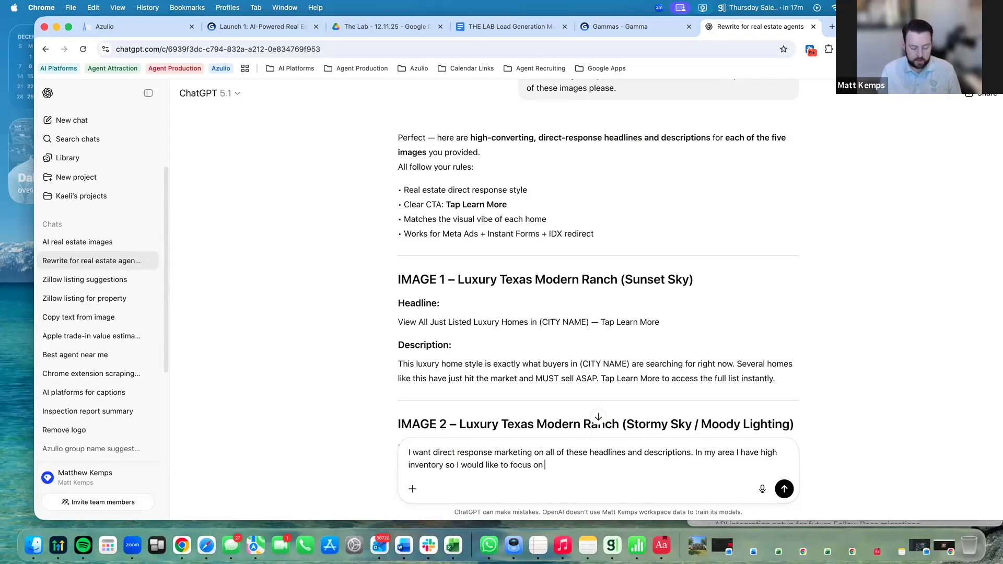
{"action": "type", "text": "price reductions"}
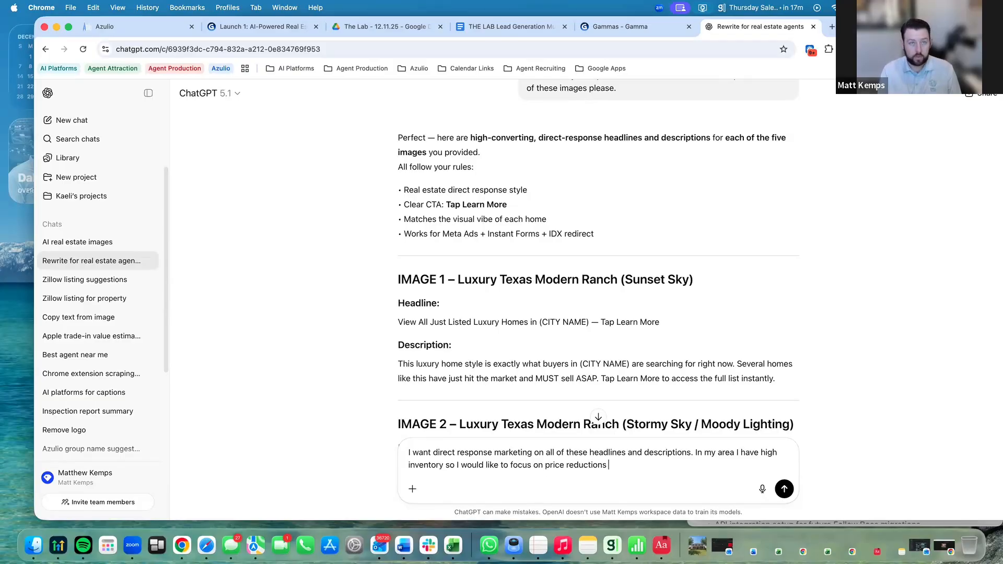
{"action": "type", "text": " where I will be sen"}
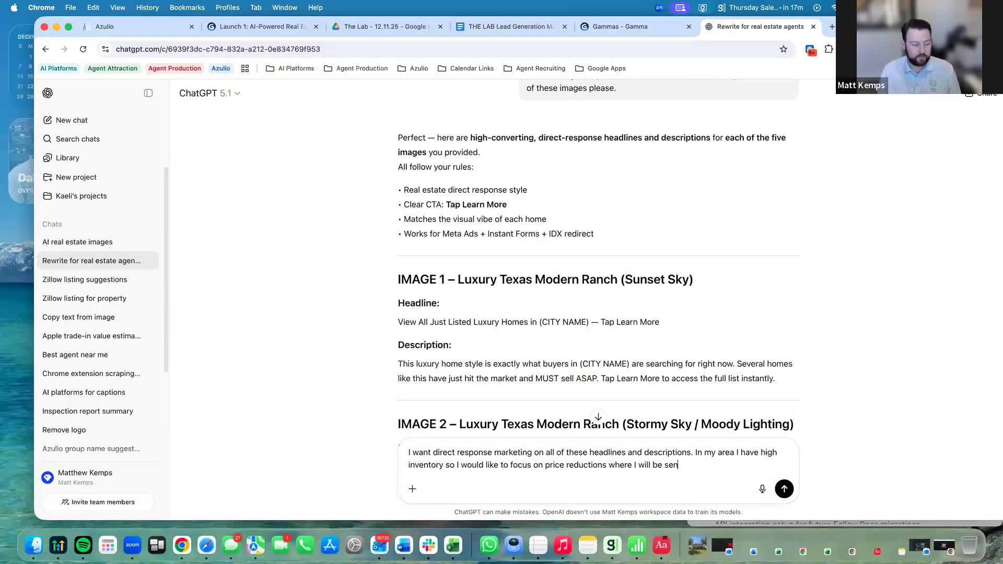
{"action": "type", "text": "ding them an "}
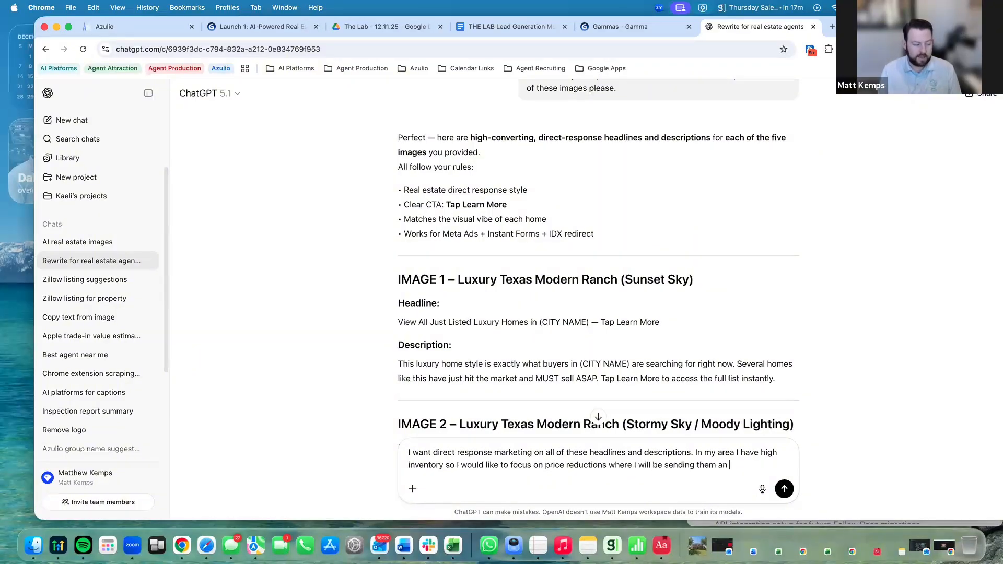
{"action": "type", "text": "IDX saved"}
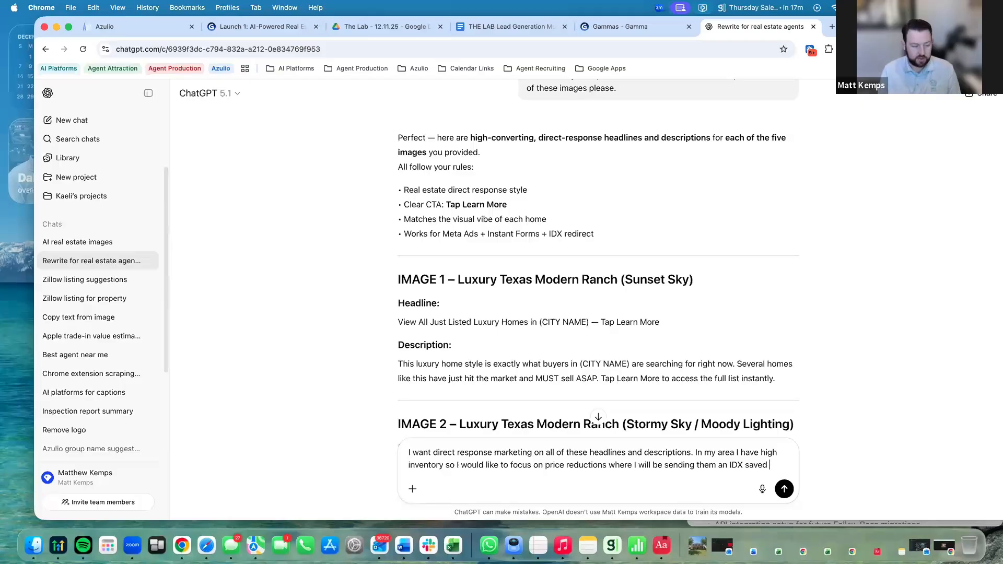
{"action": "type", "text": " search for all p"}
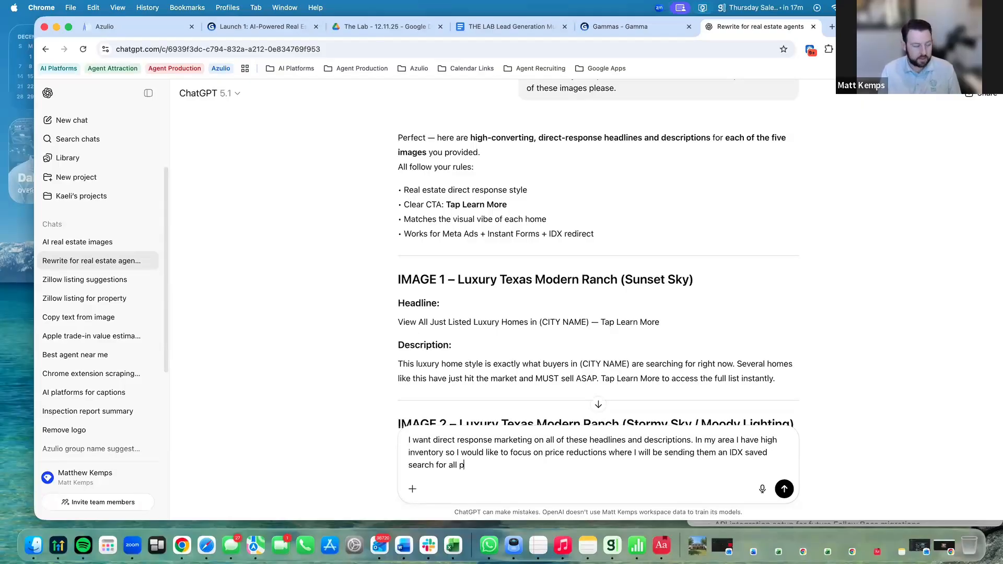
{"action": "key", "text": "BackSpace"}
{"action": "type", "text": "rece"}
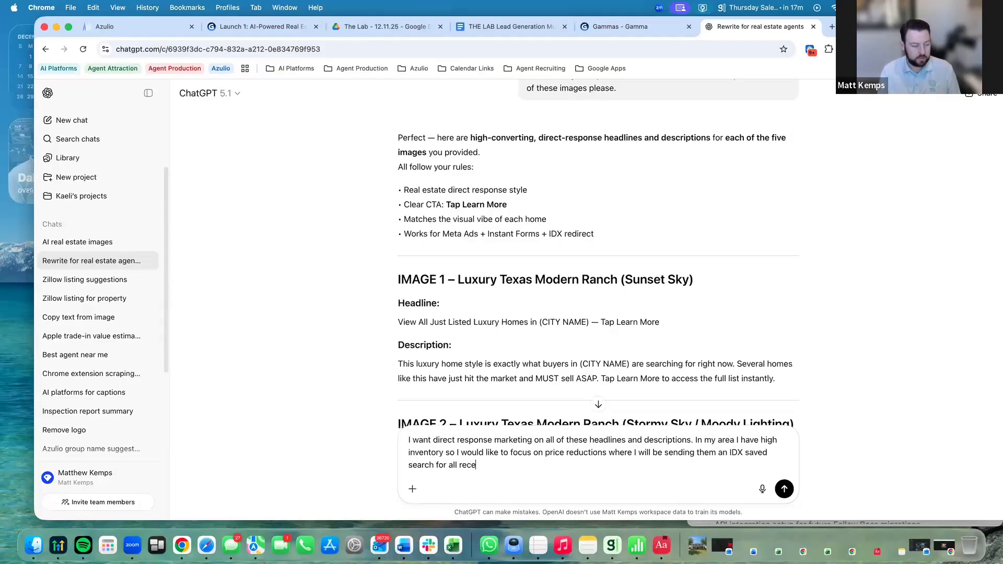
{"action": "type", "text": "ntly reduce"}
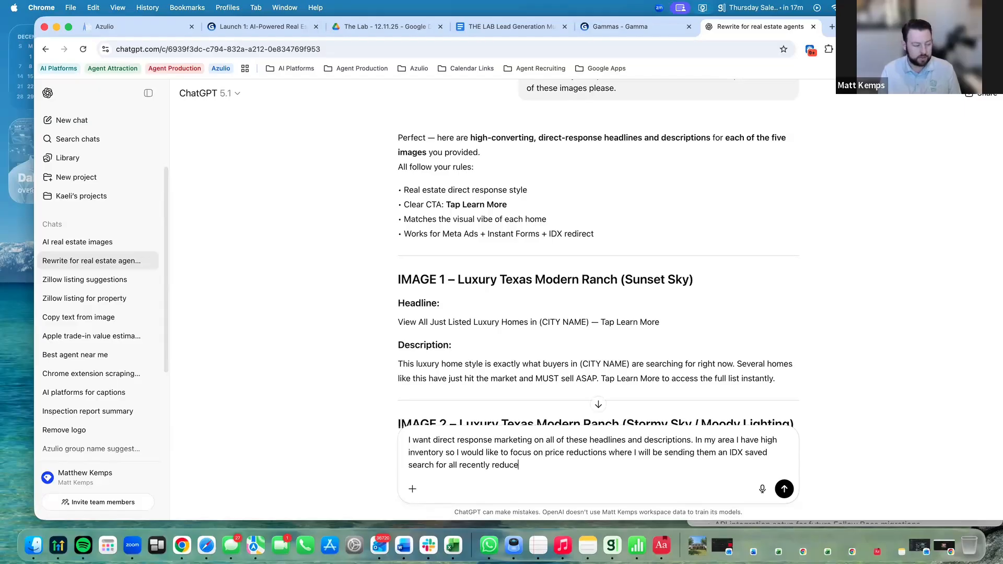
{"action": "type", "text": "d homes in G"}
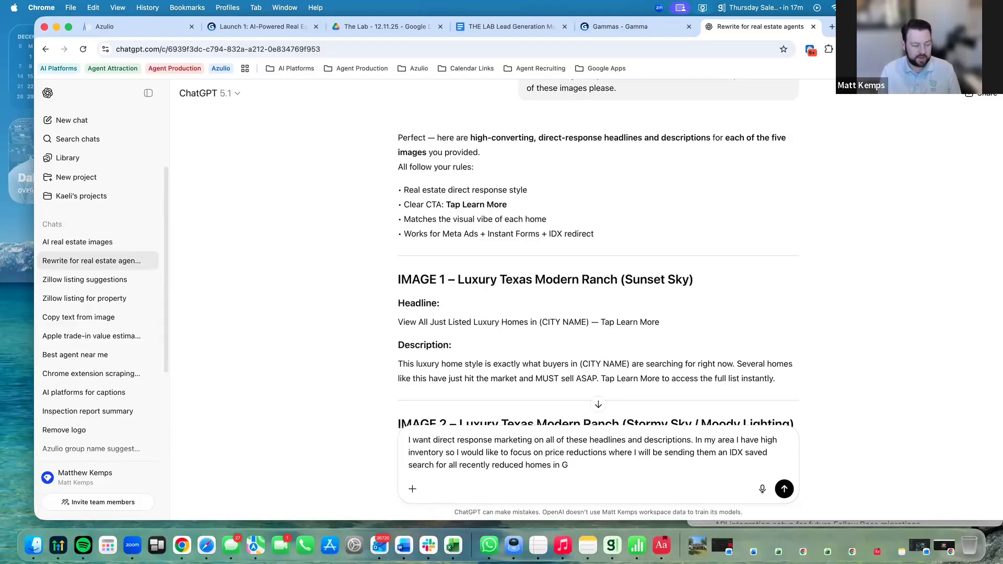
{"action": "type", "text": "eorge"}
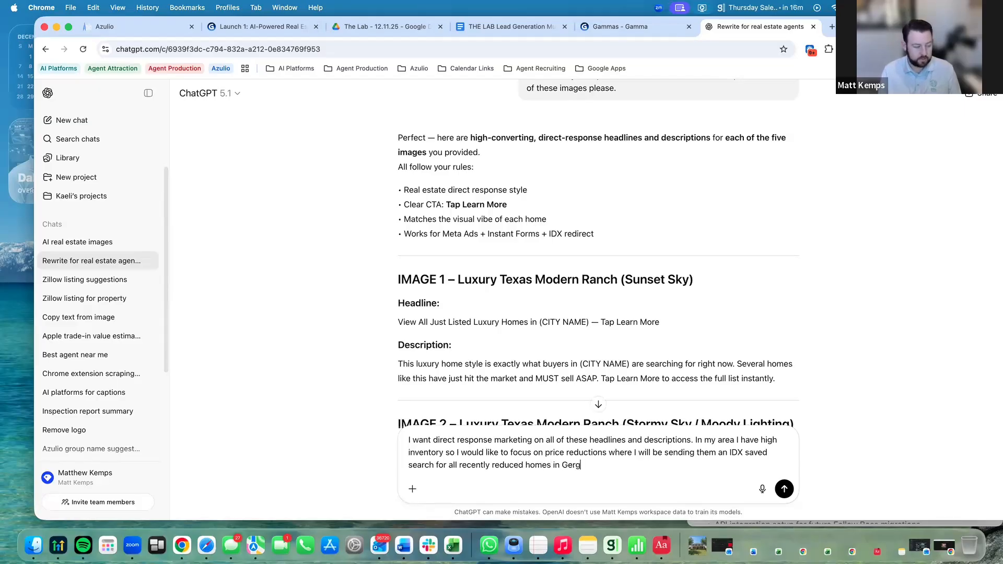
{"action": "type", "text": "town, TX"}
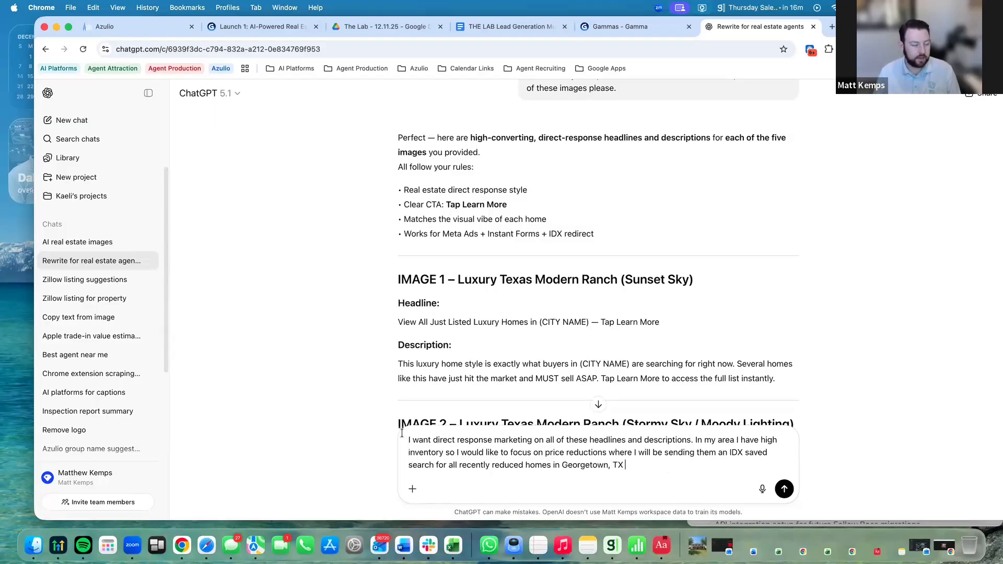
{"action": "key", "text": "super+a"}
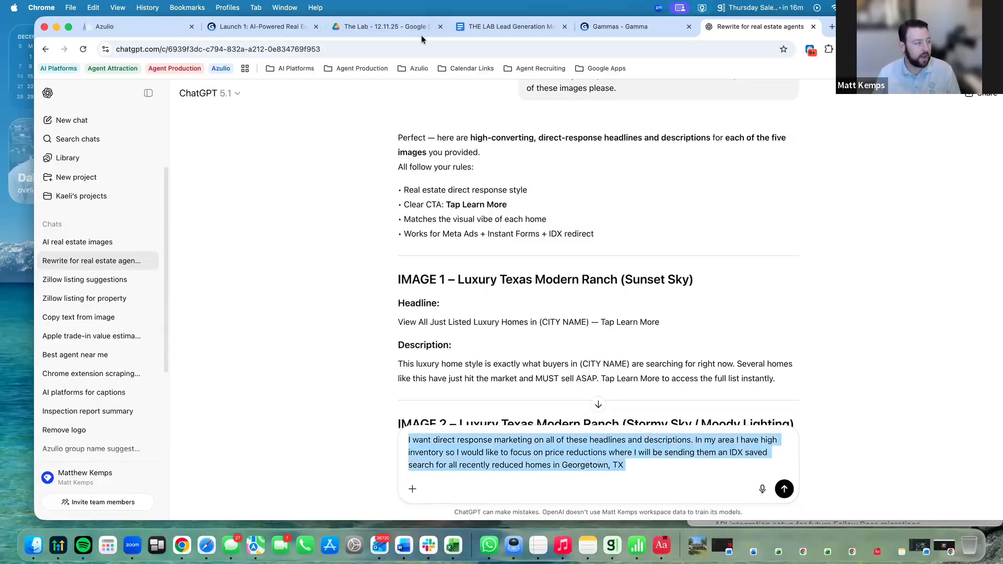
Step: Select the pasted price-reduction prompt under item 2 in the outline, then return to the rewrite chat
{"action": "left_click", "coordinate": [501, 30]}
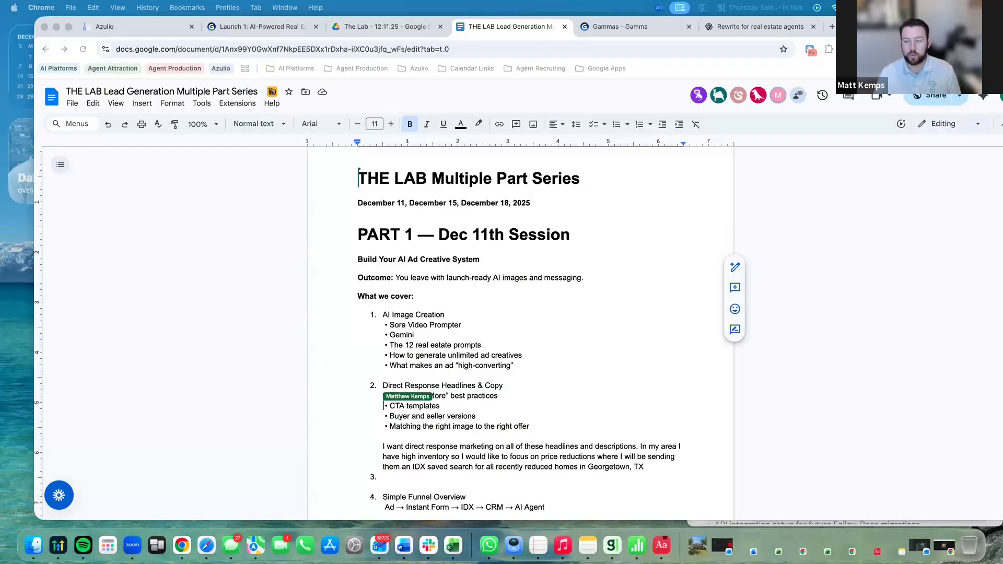
{"action": "left_click_drag", "start_coordinate": [1002, 32], "coordinate": [855, 25]}
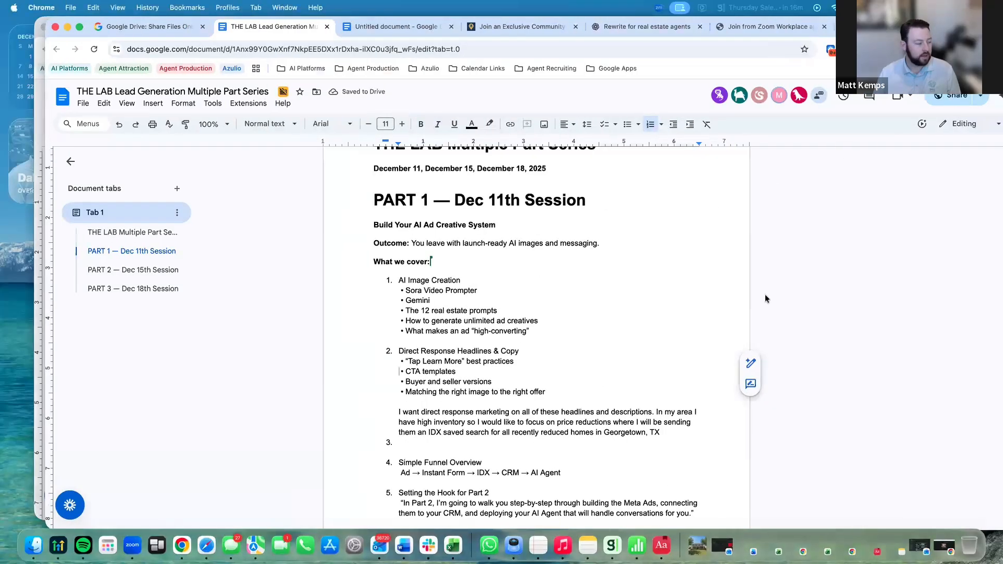
{"action": "left_click_drag", "start_coordinate": [399, 413], "coordinate": [685, 430]}
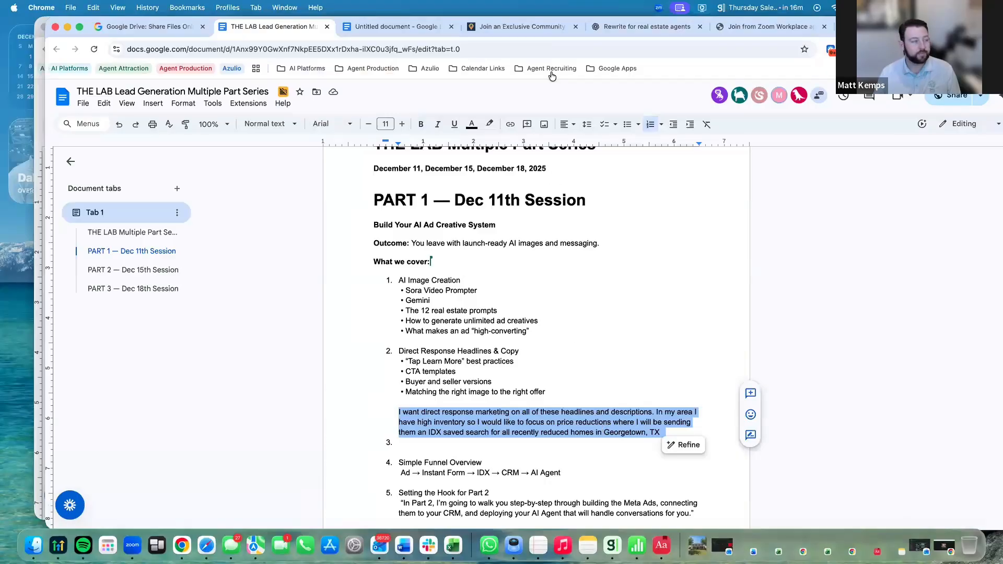
{"action": "left_click_drag", "start_coordinate": [888, 27], "coordinate": [1002, 26]}
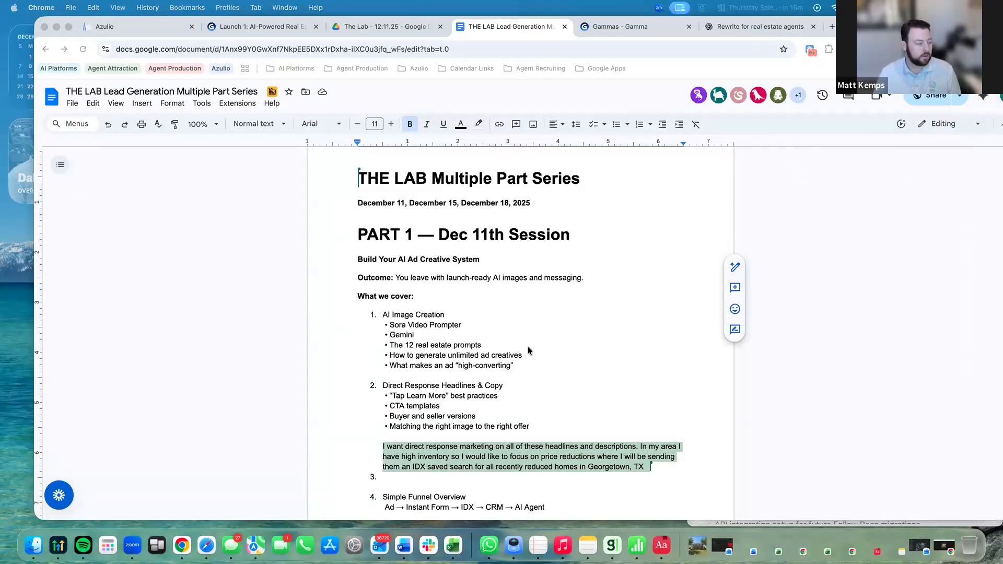
{"action": "left_click", "coordinate": [809, 27]}
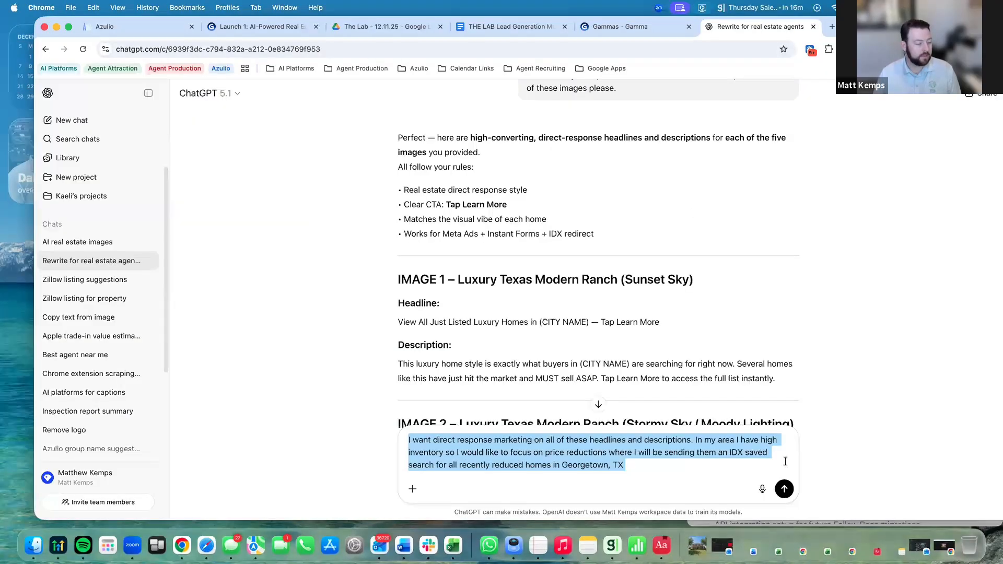
Step: Send the Georgetown price-reduction prompt and review ChatGPT's rewritten Image 1 headline
{"action": "left_click", "coordinate": [786, 489]}
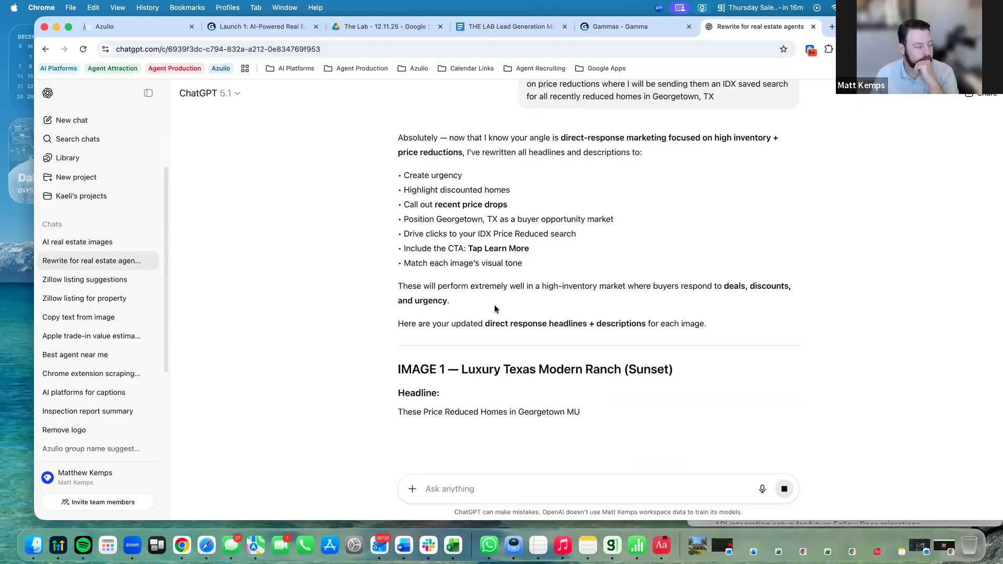
{"action": "scroll", "coordinate": [545, 337], "scroll_direction": "down", "scroll_amount": 2}
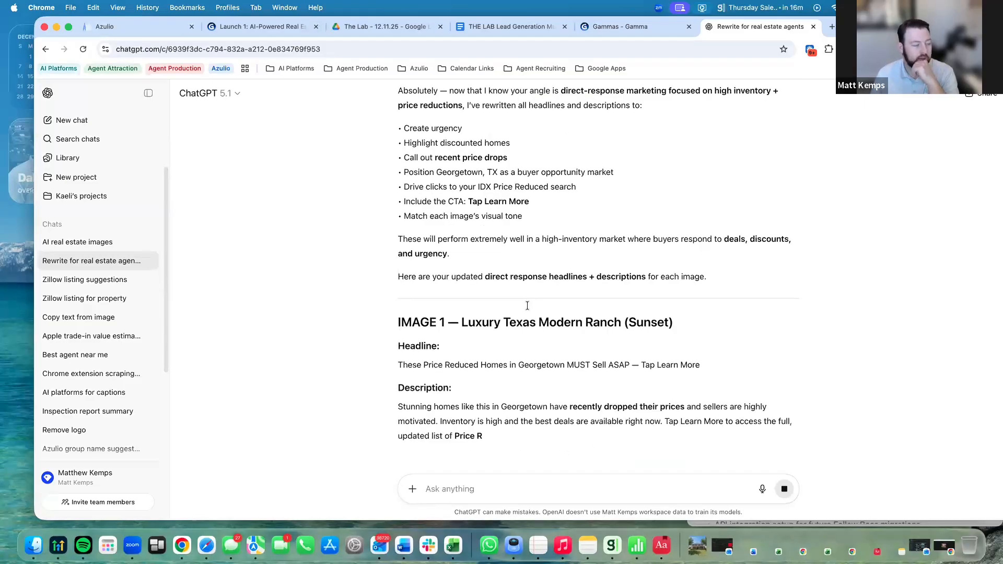
{"action": "triple_click", "coordinate": [489, 371]}
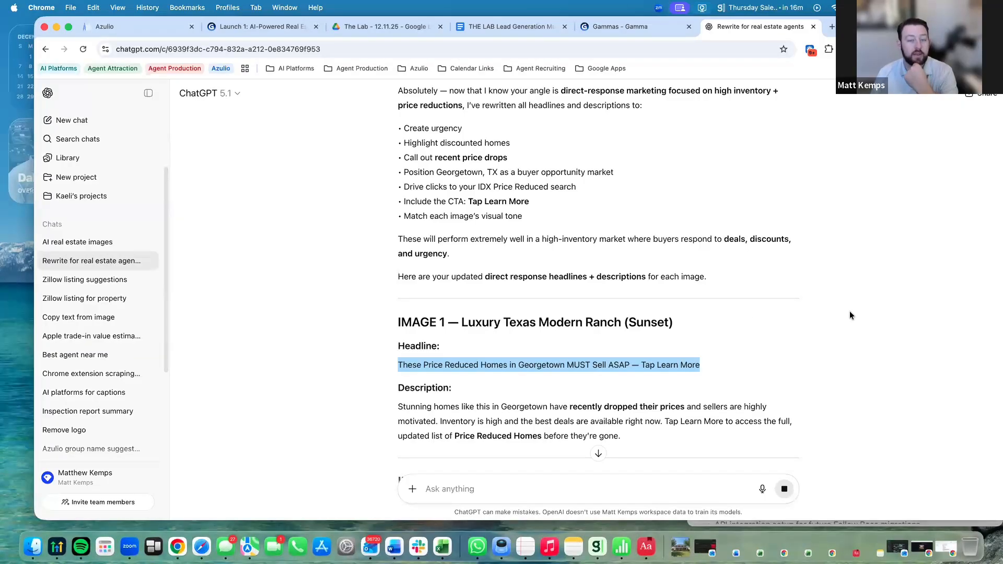
Step: Select all rewritten IMAGE 1–5 headlines and descriptions, then return to THE LAB Lead Generation outline
{"action": "scroll", "coordinate": [649, 309], "scroll_direction": "up", "scroll_amount": 1}
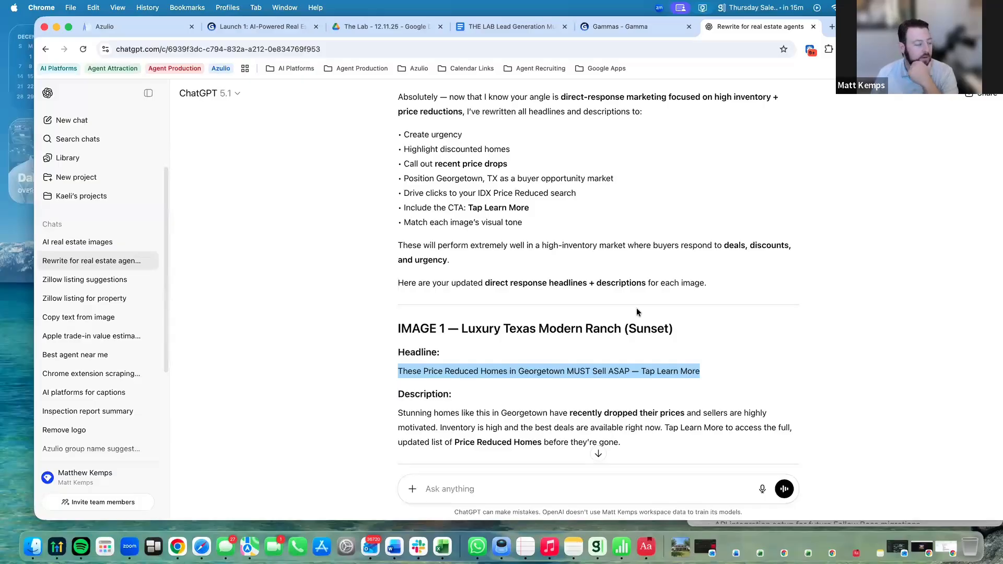
{"action": "scroll", "coordinate": [636, 309], "scroll_direction": "up", "scroll_amount": 2}
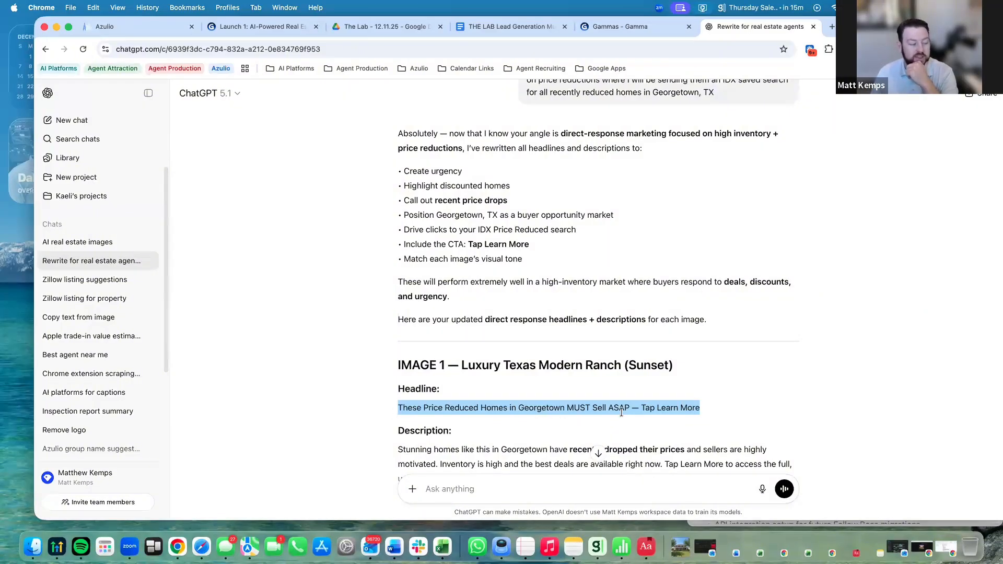
{"action": "scroll", "coordinate": [611, 397], "scroll_direction": "up", "scroll_amount": 10}
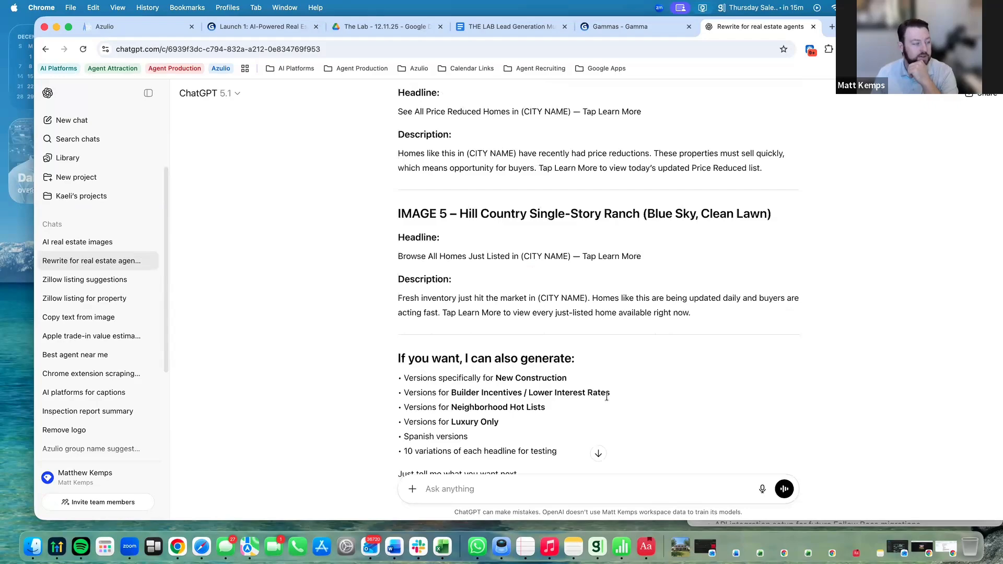
{"action": "scroll", "coordinate": [606, 396], "scroll_direction": "up", "scroll_amount": 2}
{"action": "scroll", "coordinate": [604, 394], "scroll_direction": "up", "scroll_amount": 3}
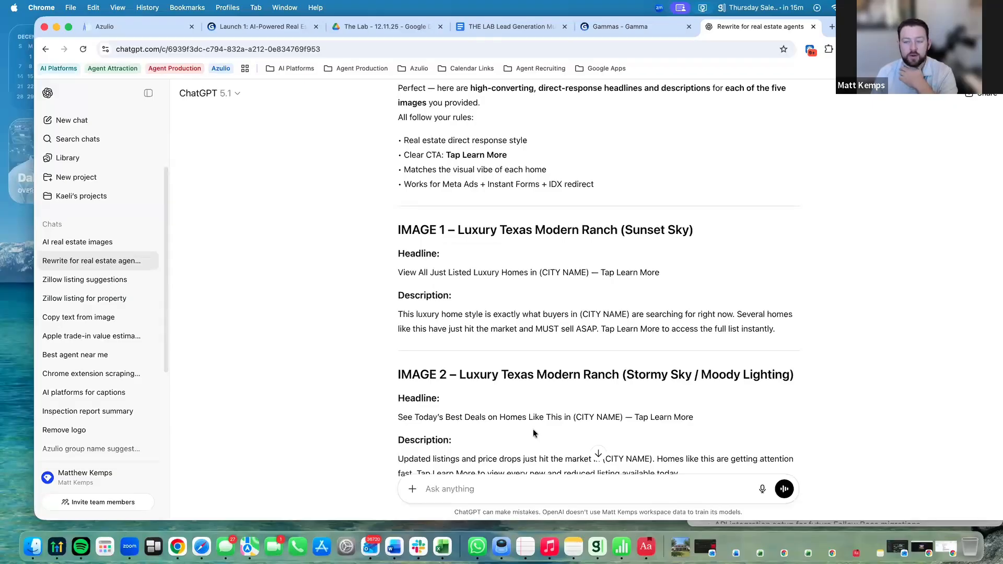
{"action": "scroll", "coordinate": [534, 433], "scroll_direction": "down", "scroll_amount": 15}
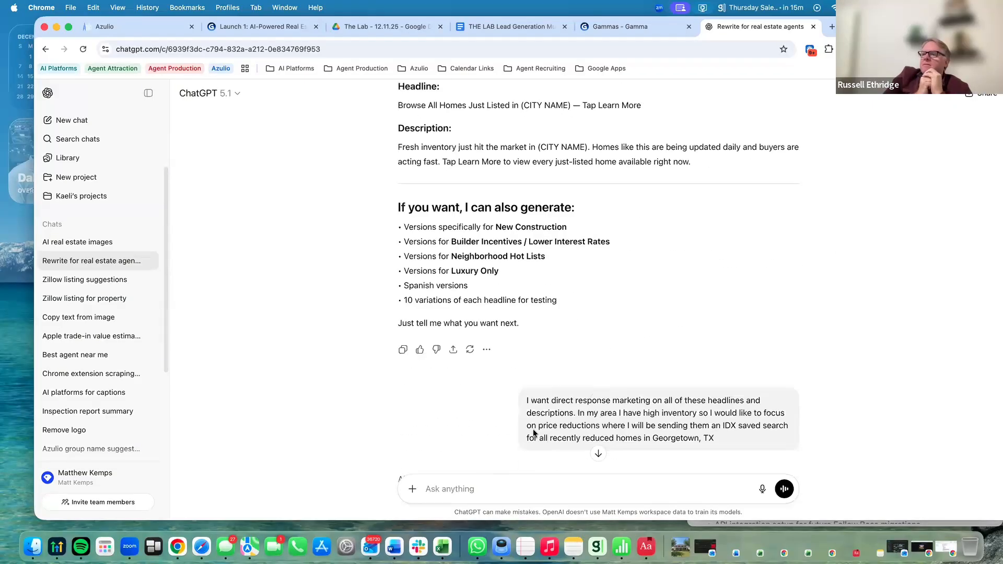
{"action": "scroll", "coordinate": [534, 432], "scroll_direction": "down", "scroll_amount": 10}
{"action": "scroll", "coordinate": [534, 425], "scroll_direction": "up", "scroll_amount": 5}
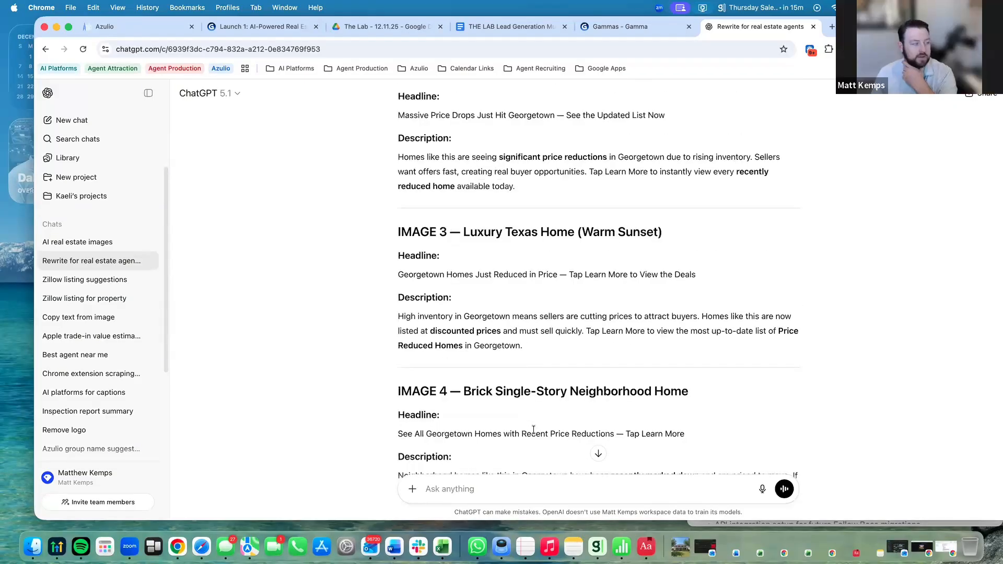
{"action": "left_click", "coordinate": [430, 192]}
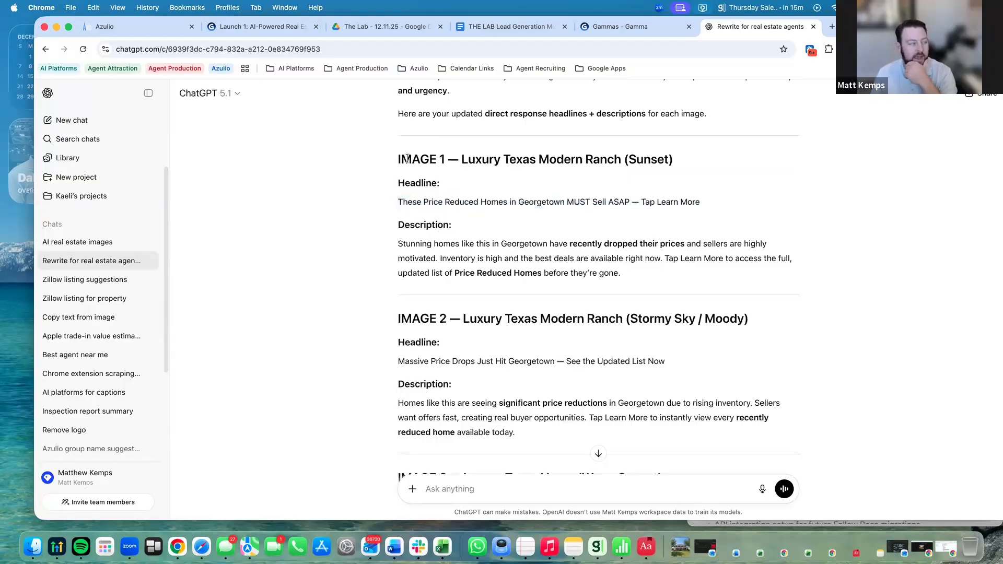
{"action": "left_click_drag", "start_coordinate": [396, 158], "coordinate": [647, 400]}
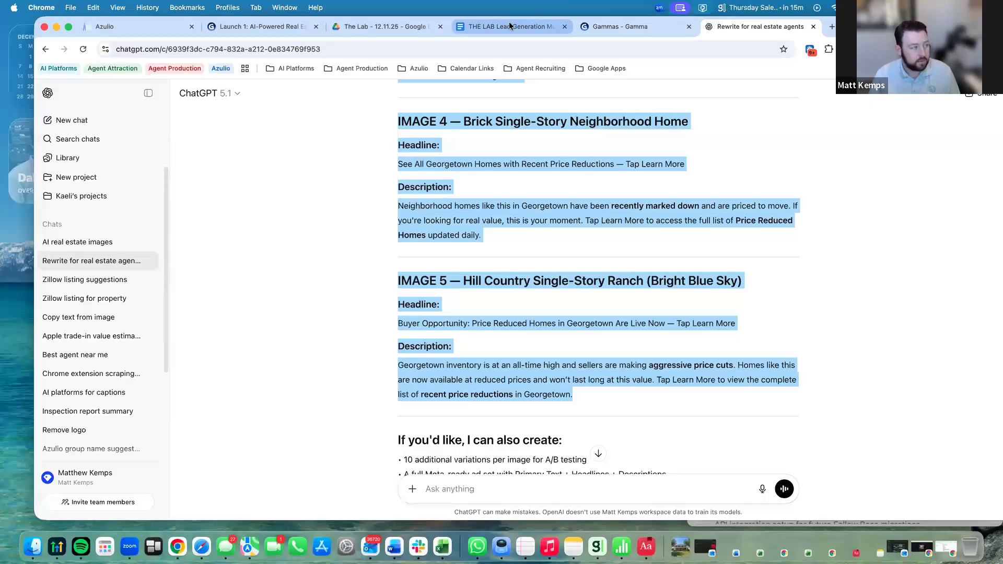
{"action": "left_click", "coordinate": [497, 27]}
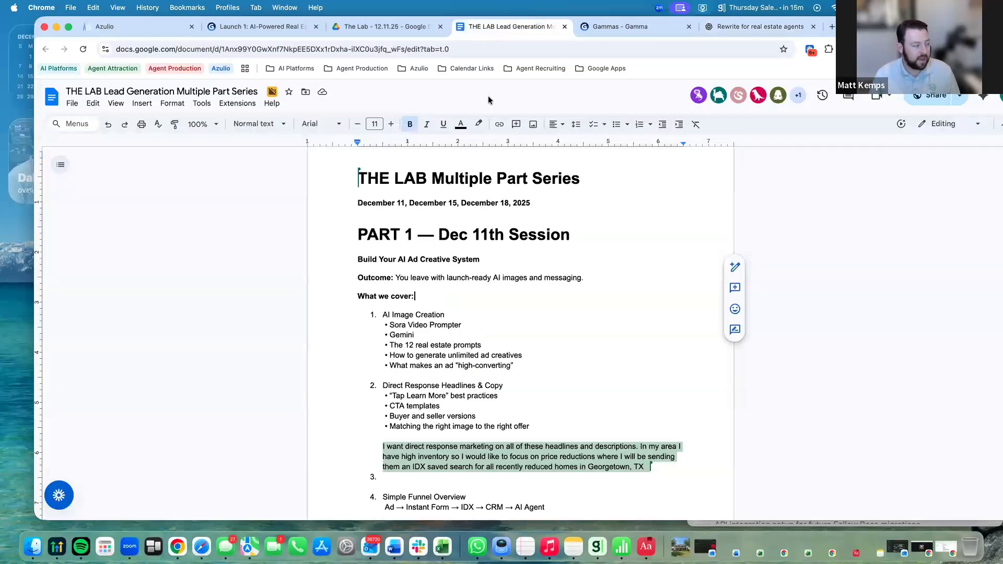
Step: Copy THE LAB Lead Generation outline, replacing 'Copy of' with the author's name, shared with the same people
{"action": "left_click", "coordinate": [410, 346]}
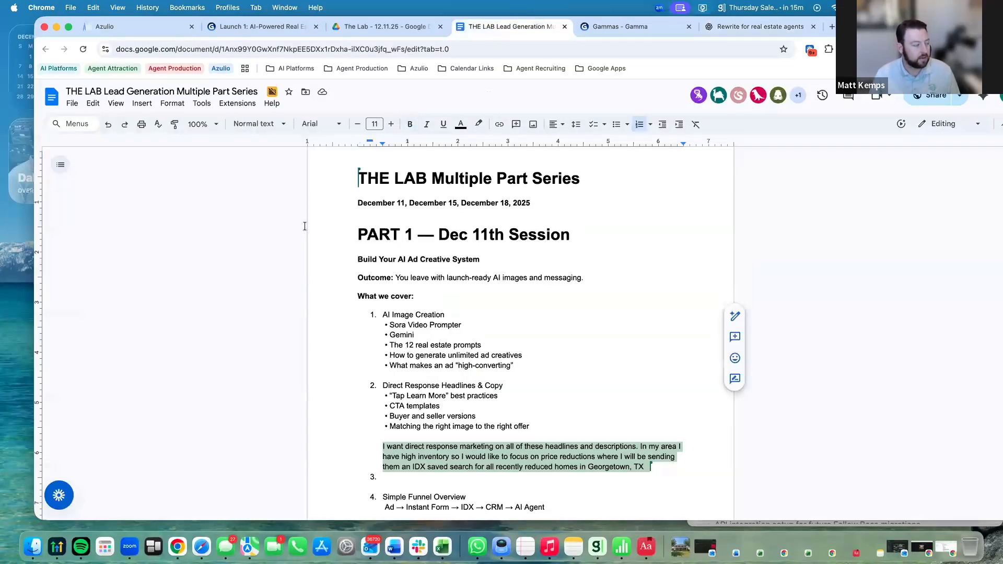
{"action": "left_click", "coordinate": [74, 103]}
{"action": "left_click", "coordinate": [104, 152]}
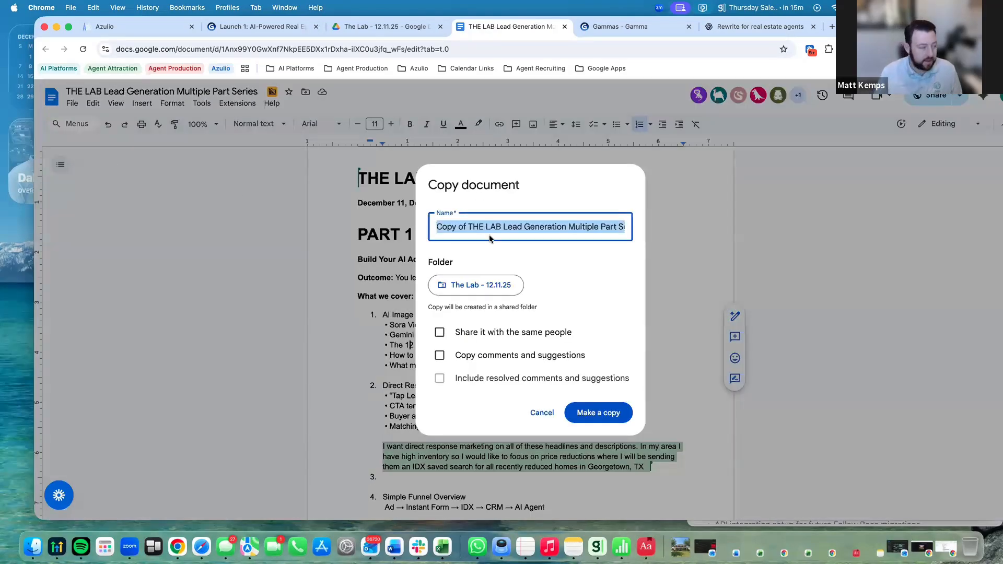
{"action": "left_click", "coordinate": [462, 227]}
{"action": "key", "text": "super+shift+Left"}
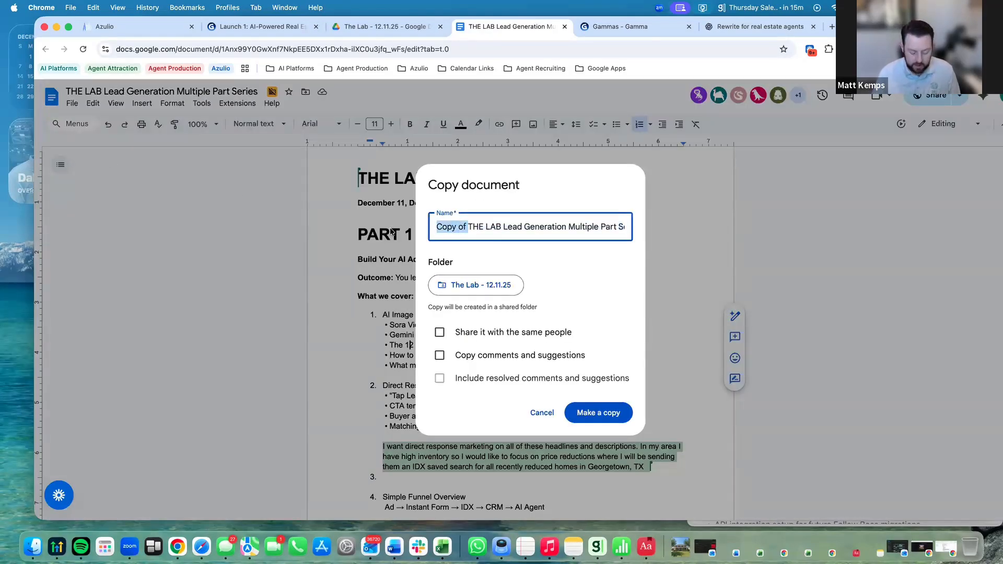
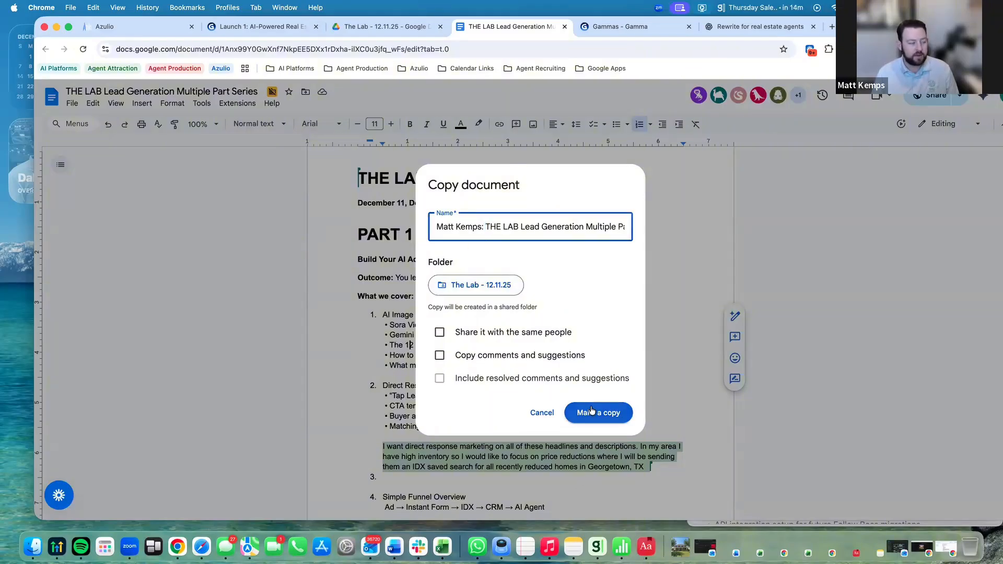
{"action": "left_click", "coordinate": [475, 343]}
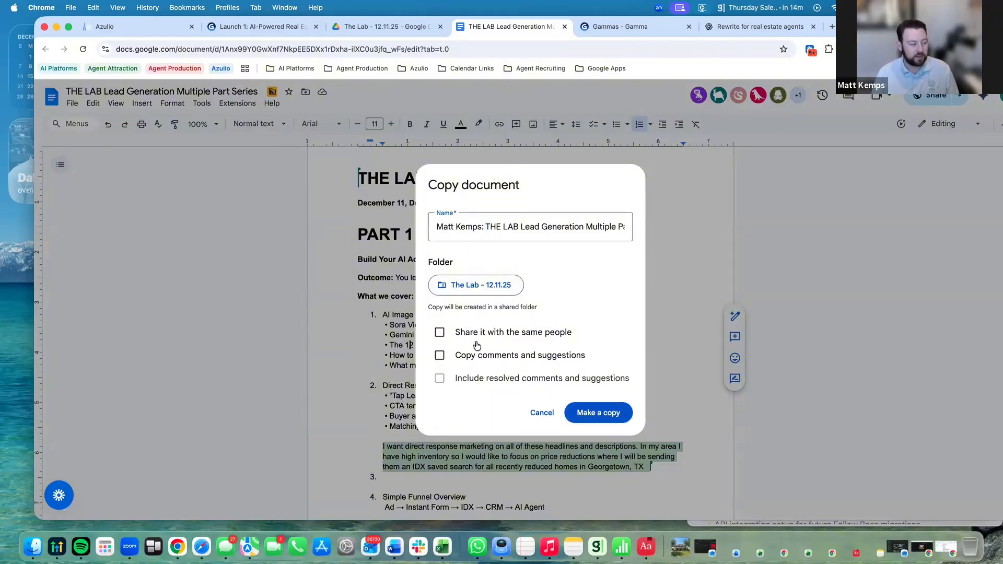
{"action": "left_click", "coordinate": [439, 335]}
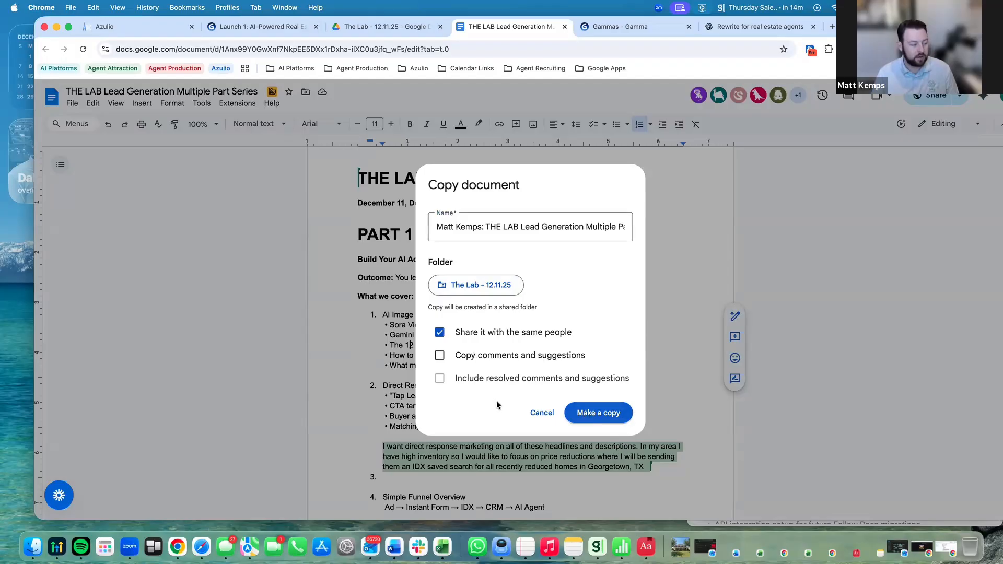
{"action": "left_click", "coordinate": [598, 413]}
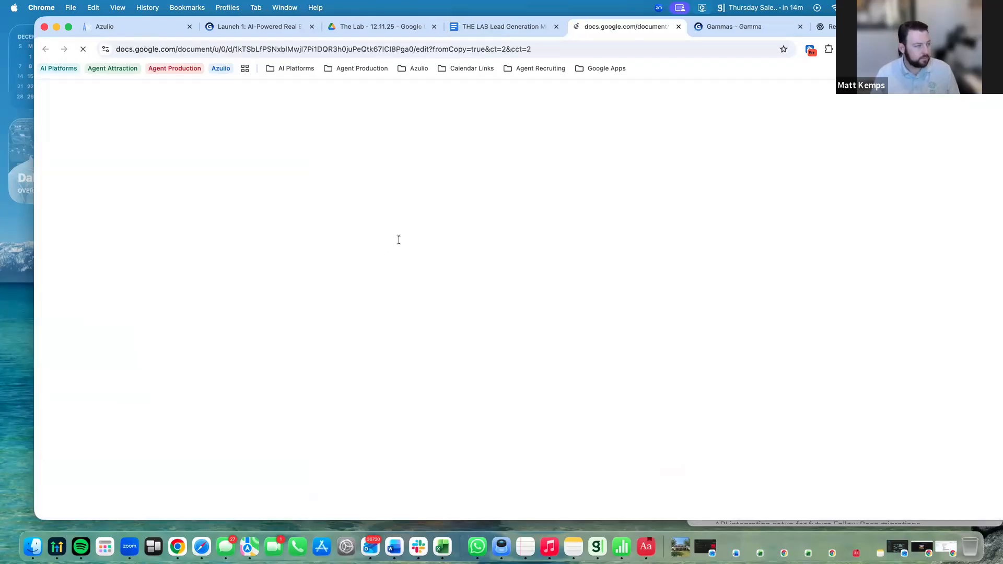
Step: Paste the copied ad copy below the Georgetown, TX paragraph, undoing the duplicate paragraph
{"action": "scroll", "coordinate": [462, 394], "scroll_direction": "down", "scroll_amount": 1}
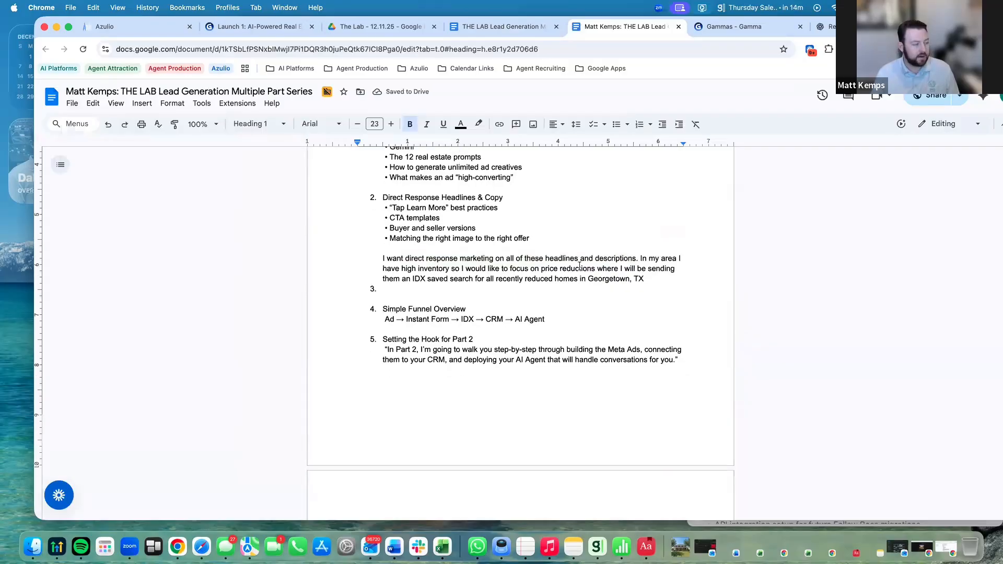
{"action": "left_click", "coordinate": [660, 279]}
{"action": "key", "text": "cmd+v"}
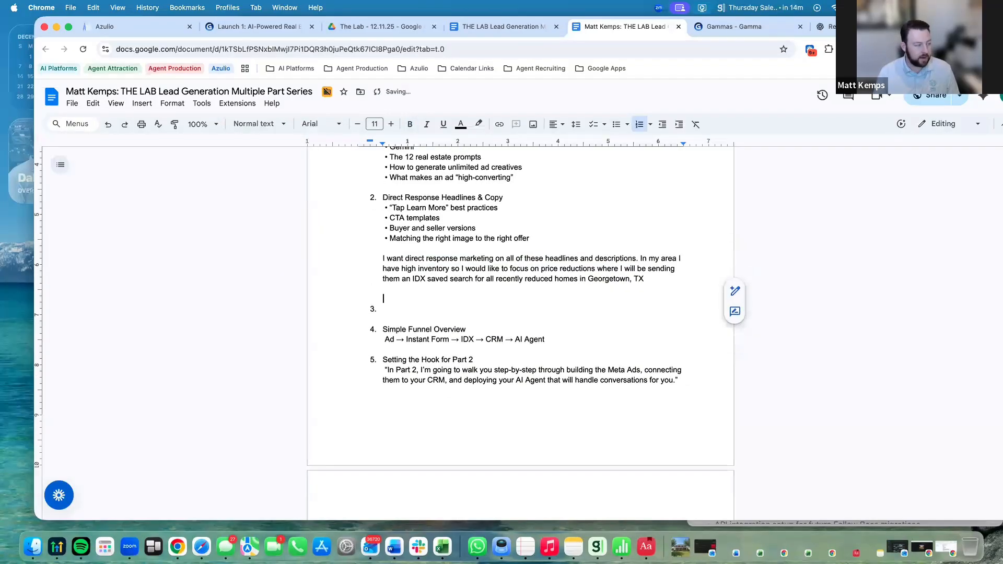
{"action": "key", "text": "cmd+z"}
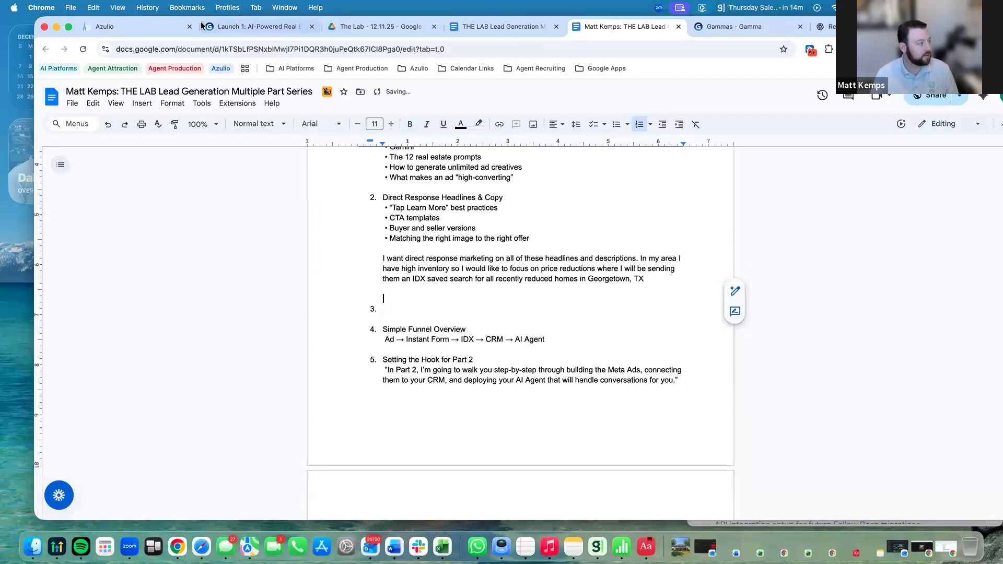
Step: Move through the ChatGPT, Gamma and original outline tabs, then scroll the renamed copy up to IMAGE 1
{"action": "key", "text": "ctrl+Tab"}
{"action": "key", "text": "ctrl+Tab"}
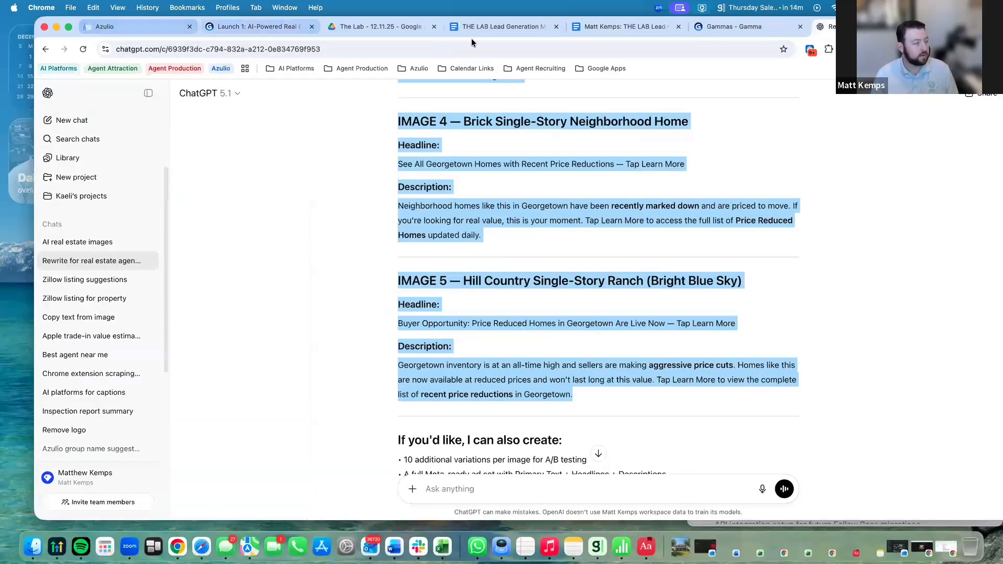
{"action": "left_click", "coordinate": [731, 27]}
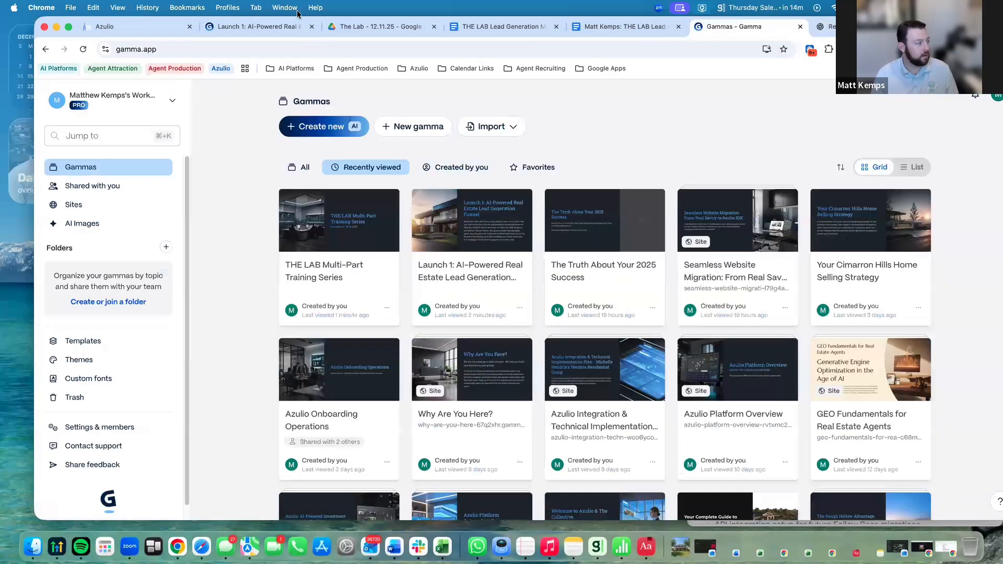
{"action": "left_click", "coordinate": [490, 27]}
{"action": "scroll", "coordinate": [448, 405], "scroll_direction": "down", "scroll_amount": 3}
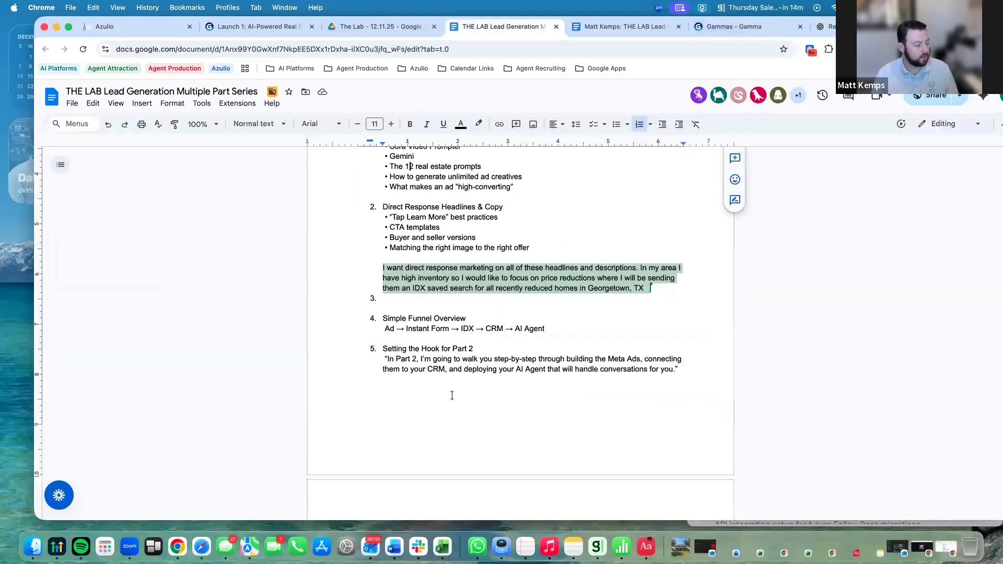
{"action": "left_click", "coordinate": [600, 31]}
{"action": "scroll", "coordinate": [481, 277], "scroll_direction": "down", "scroll_amount": 10}
{"action": "scroll", "coordinate": [470, 285], "scroll_direction": "down", "scroll_amount": 2}
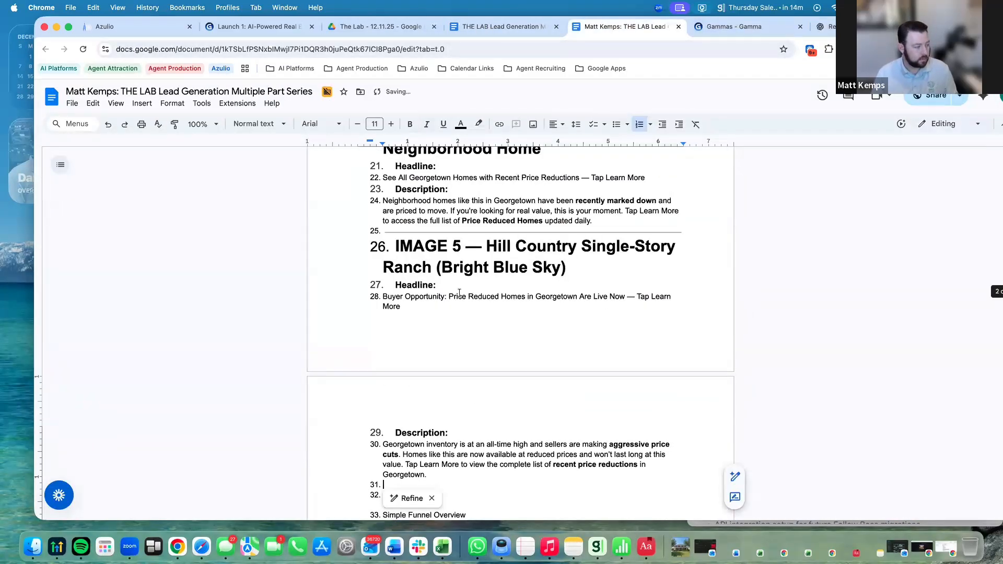
{"action": "scroll", "coordinate": [423, 304], "scroll_direction": "up", "scroll_amount": 3}
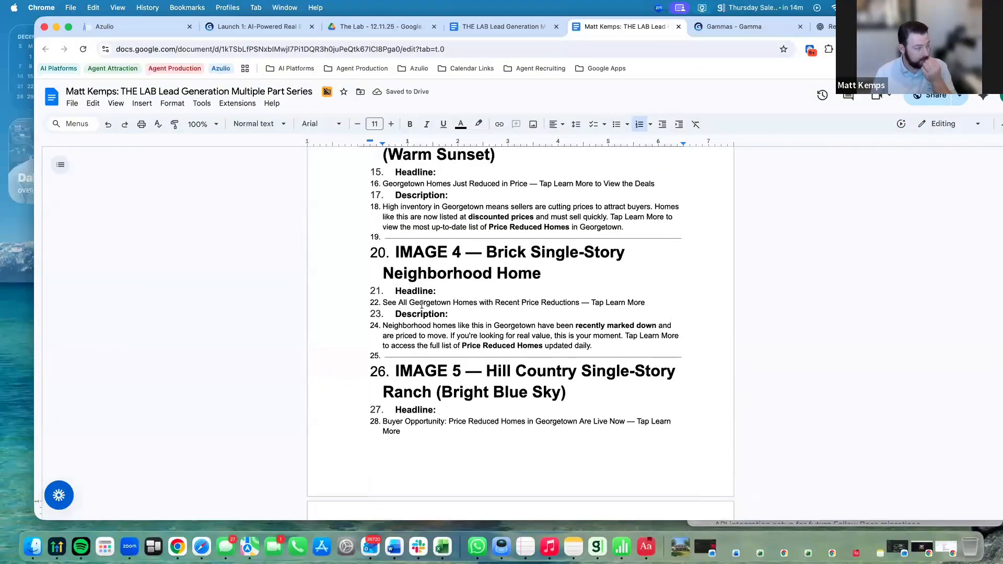
{"action": "scroll", "coordinate": [423, 304], "scroll_direction": "up", "scroll_amount": 2}
{"action": "scroll", "coordinate": [422, 304], "scroll_direction": "up", "scroll_amount": 5}
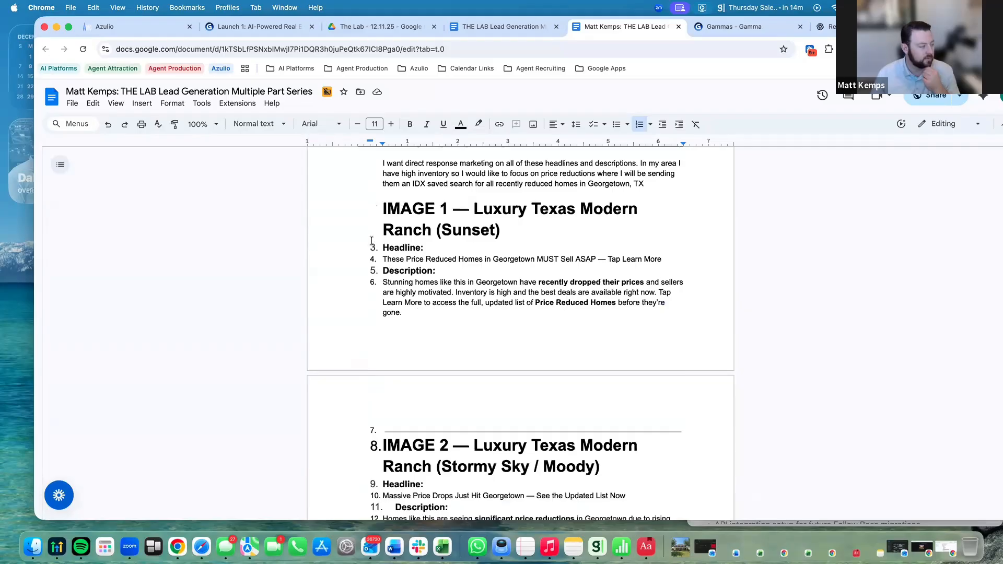
Step: Replace the selected IMAGE 1 section with the pasted numbered ad copy block
{"action": "left_click_drag", "start_coordinate": [379, 201], "coordinate": [441, 262]}
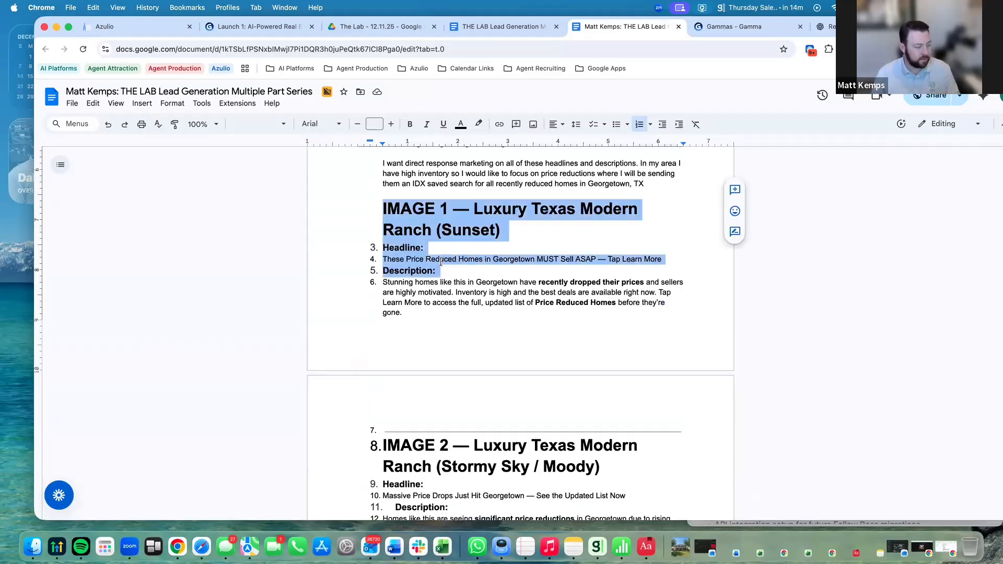
{"action": "key", "text": "BackSpace"}
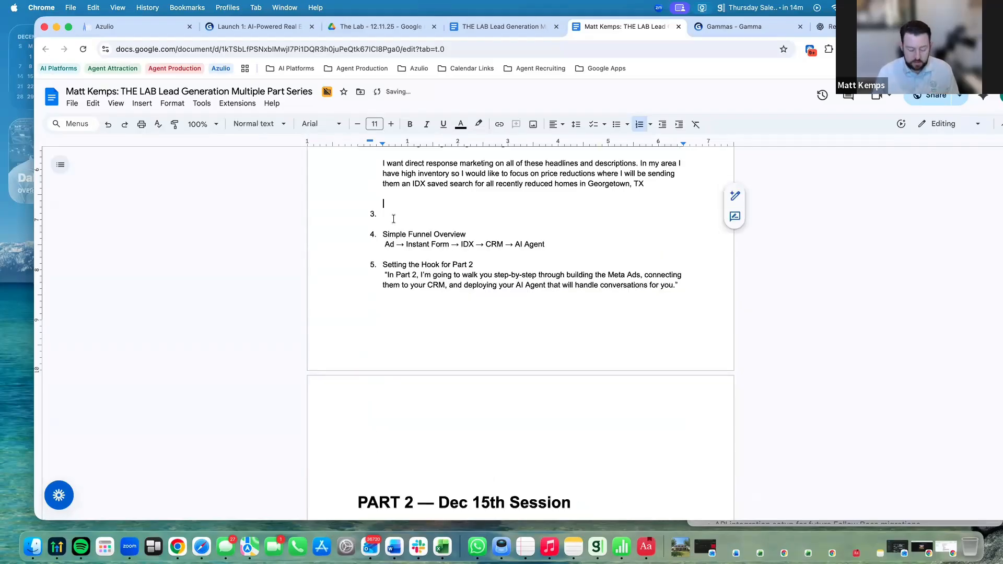
{"action": "key", "text": "shift+Return"}
{"action": "key", "text": "shift+Return"}
{"action": "key", "text": "shift+Return"}
{"action": "key", "text": "shift+Return"}
{"action": "key", "text": "shift+Return"}
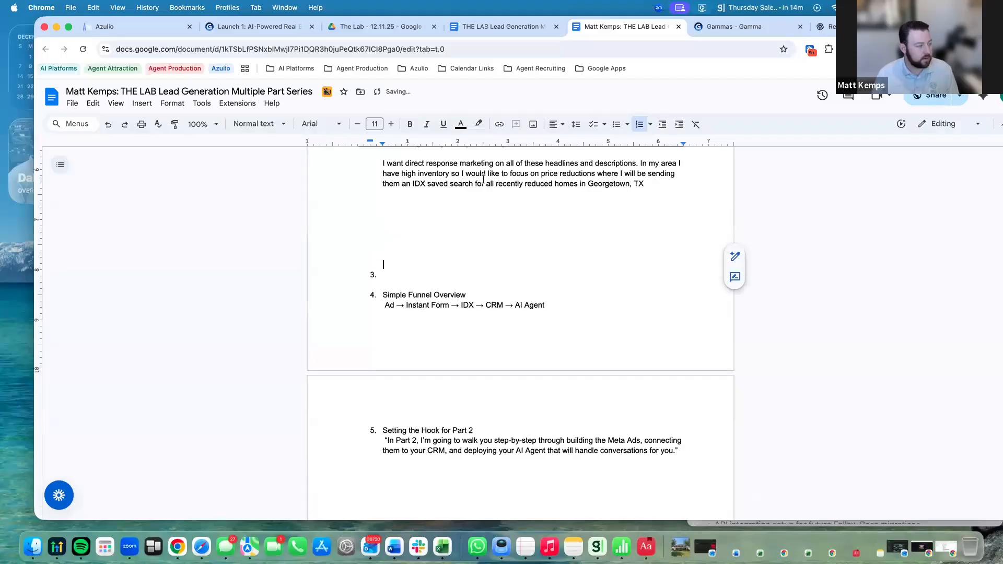
{"action": "left_click", "coordinate": [395, 212]}
{"action": "key", "text": "super+v"}
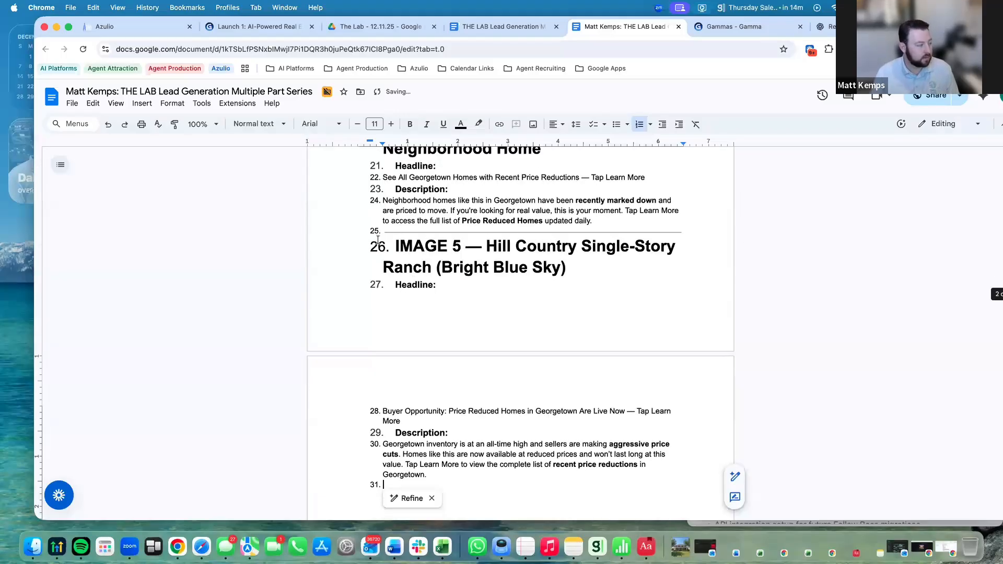
{"action": "scroll", "coordinate": [370, 221], "scroll_direction": "up", "scroll_amount": 4}
{"action": "scroll", "coordinate": [370, 221], "scroll_direction": "up", "scroll_amount": 6}
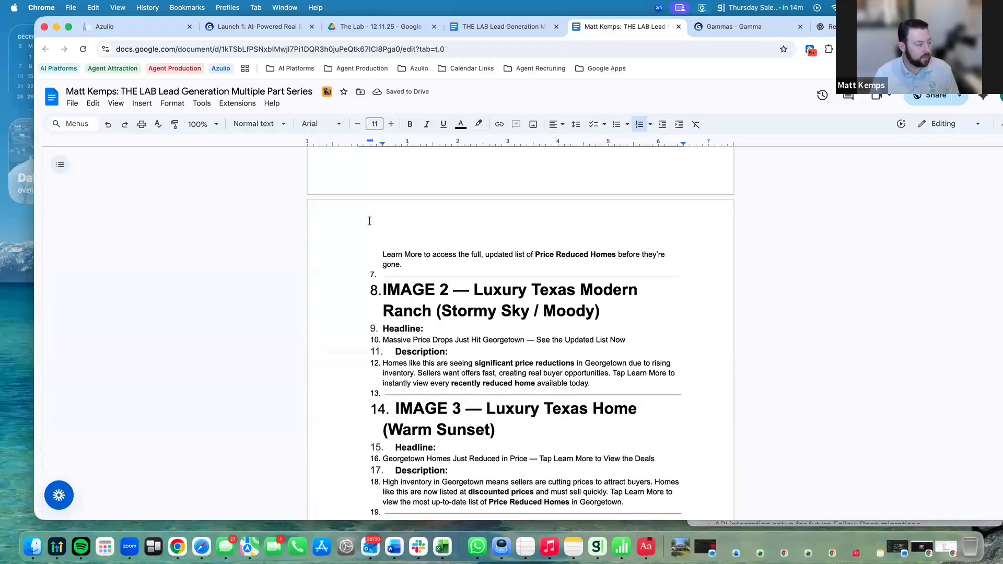
{"action": "scroll", "coordinate": [369, 221], "scroll_direction": "up", "scroll_amount": 3}
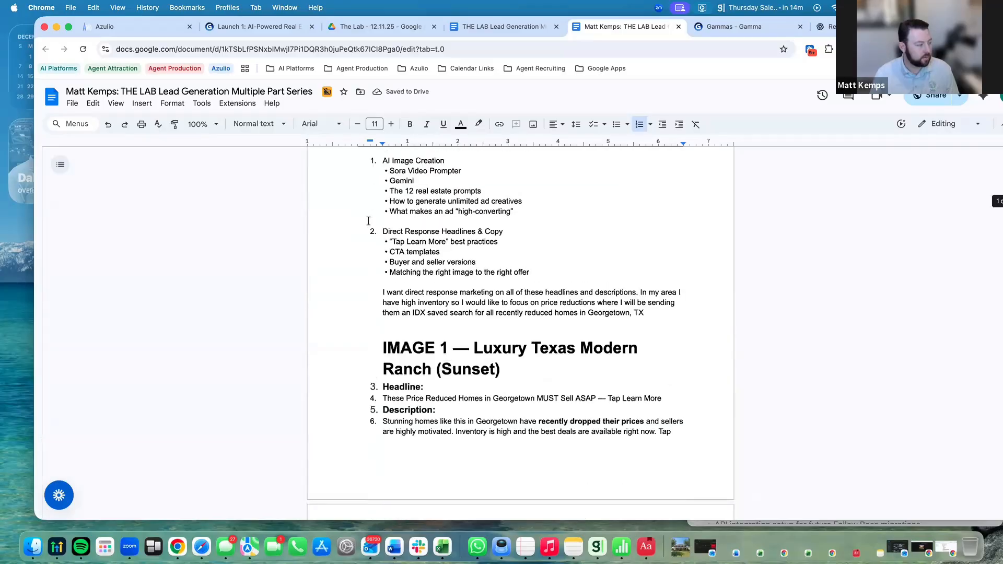
Step: Have Gemini refine the ad copy with 'remove numbers from this text as these are prompts for Meta' and insert it
{"action": "left_click_drag", "start_coordinate": [382, 289], "coordinate": [545, 330]}
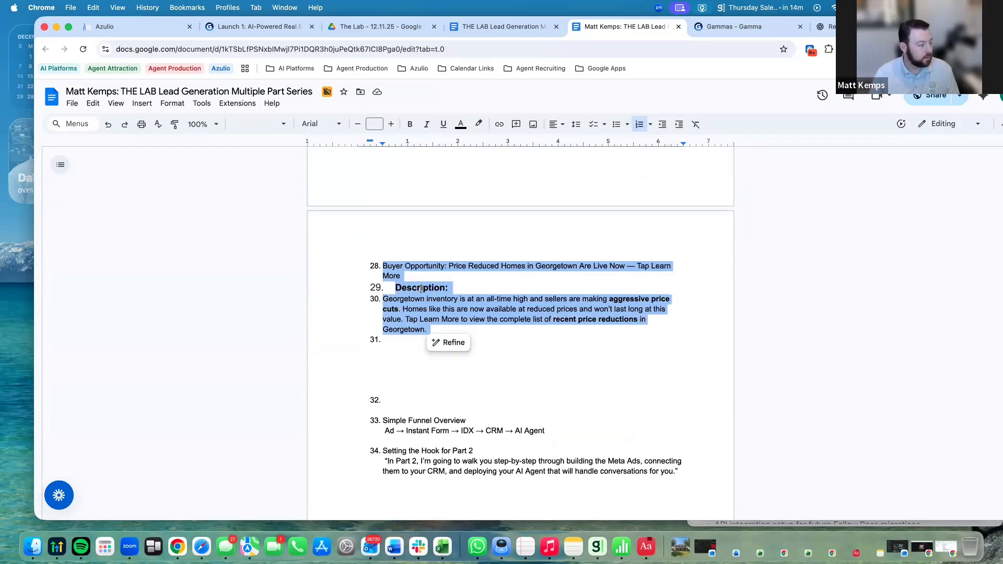
{"action": "left_click", "coordinate": [448, 342]}
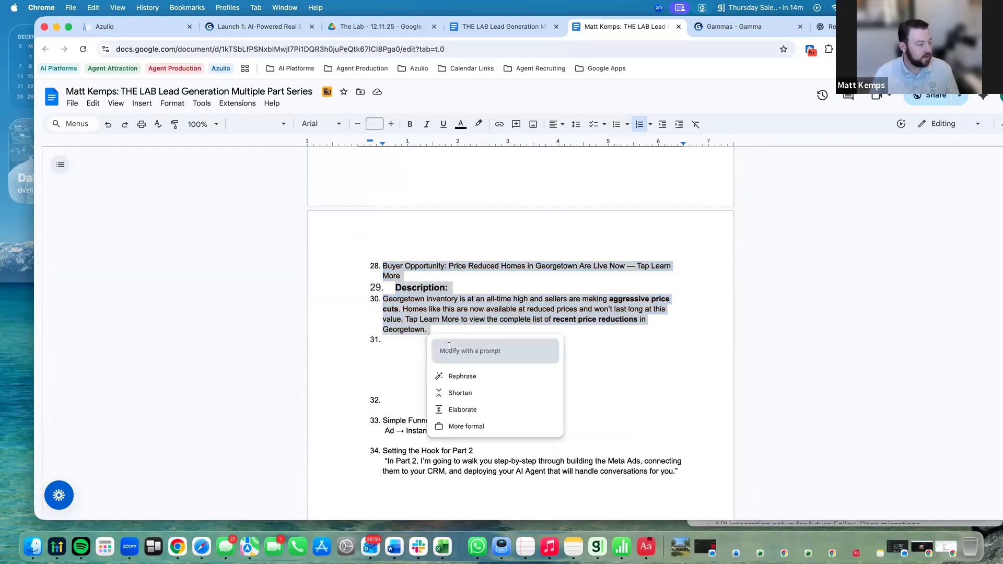
{"action": "left_click", "coordinate": [475, 351]}
{"action": "type", "text": "remove num"}
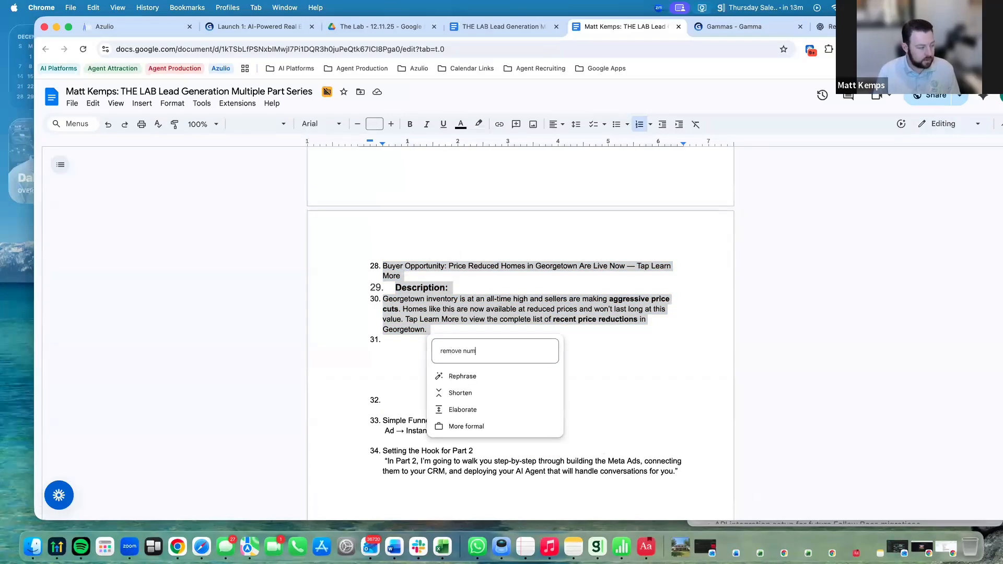
{"action": "type", "text": "bers from t"}
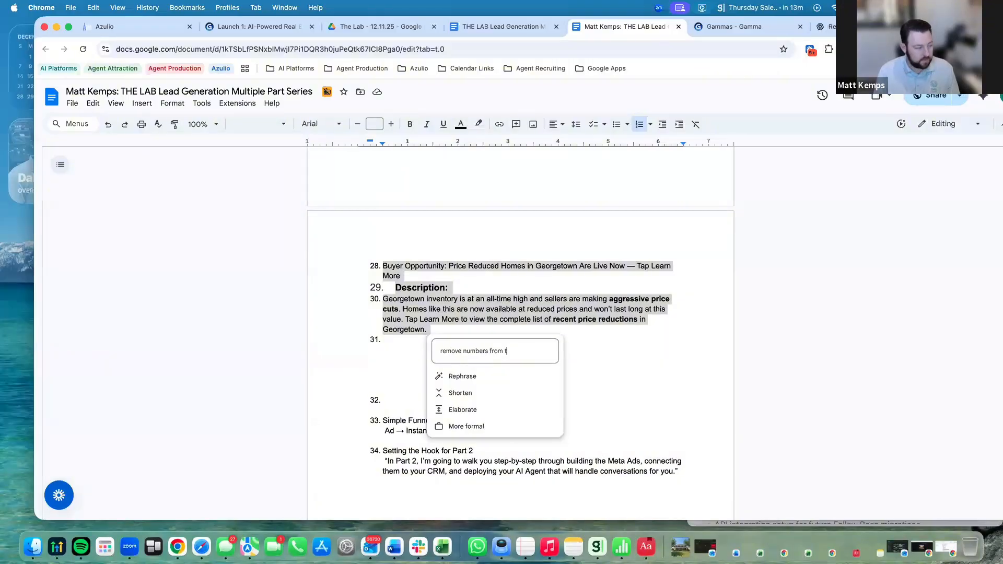
{"action": "type", "text": "his text as thes"}
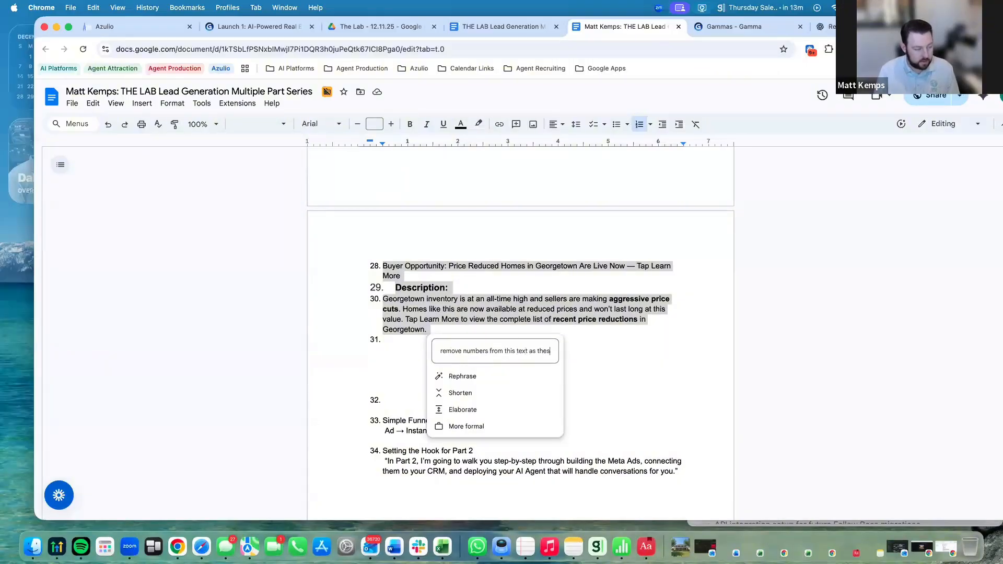
{"action": "type", "text": "e are prompts "}
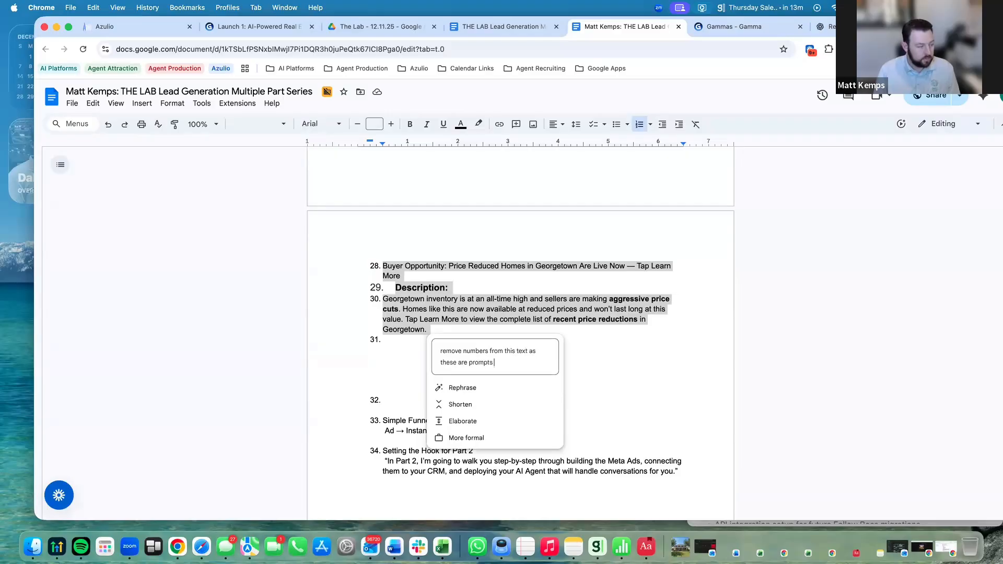
{"action": "type", "text": "for gp"}
{"action": "key", "text": "BackSpace"}
{"action": "key", "text": "BackSpace"}
{"action": "key", "text": "BackSpace"}
{"action": "key", "text": "BackSpace"}
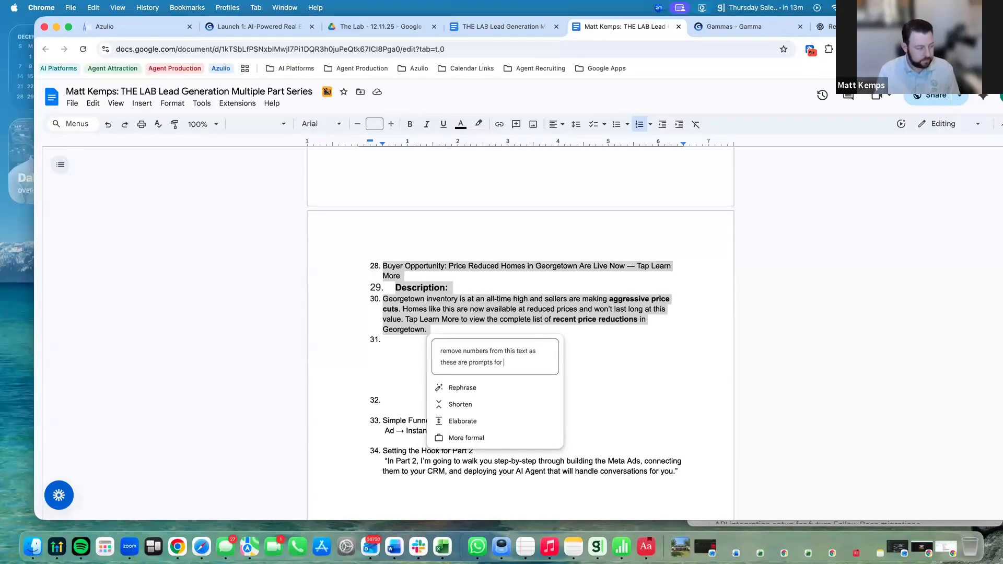
{"action": "type", "text": "Meta"}
{"action": "key", "text": "Return"}
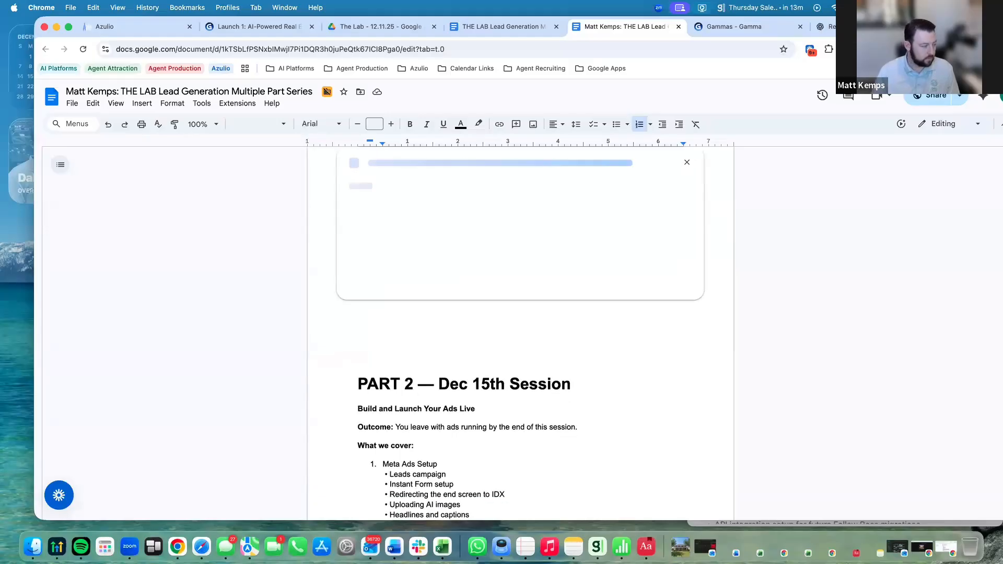
{"action": "scroll", "coordinate": [544, 294], "scroll_direction": "up", "scroll_amount": 5}
{"action": "scroll", "coordinate": [484, 293], "scroll_direction": "down", "scroll_amount": 5}
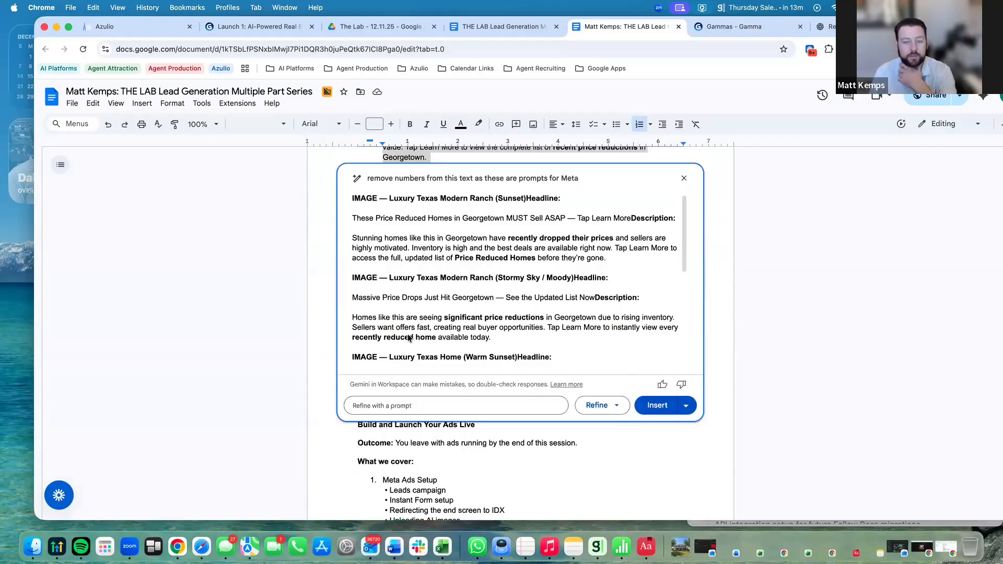
{"action": "left_click", "coordinate": [668, 409]}
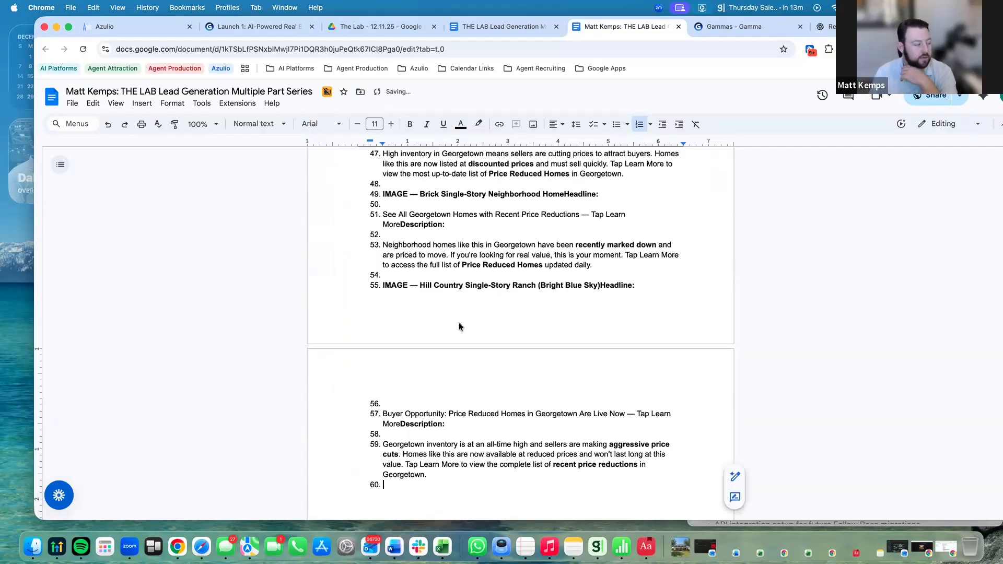
Step: Delete the ad copy plus Gemini's insert, then paste back the numbered IMAGE 1–5 headlines and descriptions
{"action": "scroll", "coordinate": [458, 328], "scroll_direction": "up", "scroll_amount": 15}
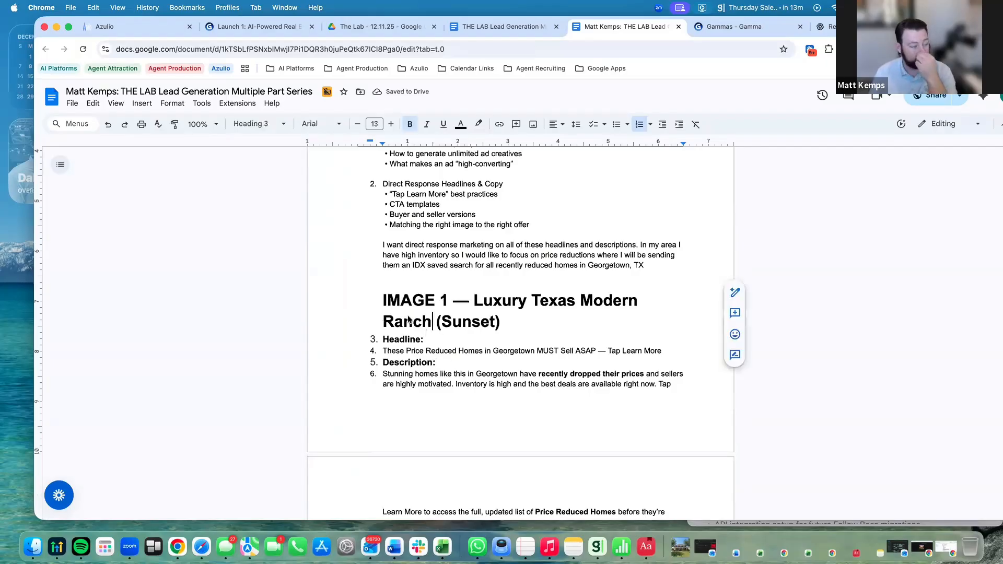
{"action": "left_click_drag", "start_coordinate": [373, 296], "coordinate": [480, 324]}
{"action": "left_click_drag", "start_coordinate": [632, 454], "coordinate": [575, 312]}
{"action": "key", "text": "BackSpace"}
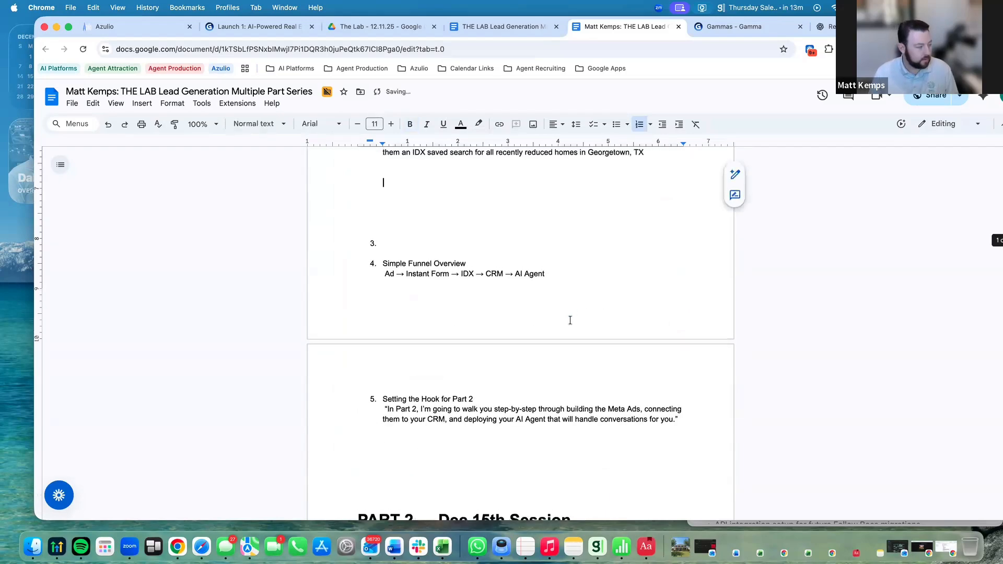
{"action": "scroll", "coordinate": [538, 295], "scroll_direction": "up", "scroll_amount": 5}
{"action": "scroll", "coordinate": [505, 343], "scroll_direction": "down", "scroll_amount": 3}
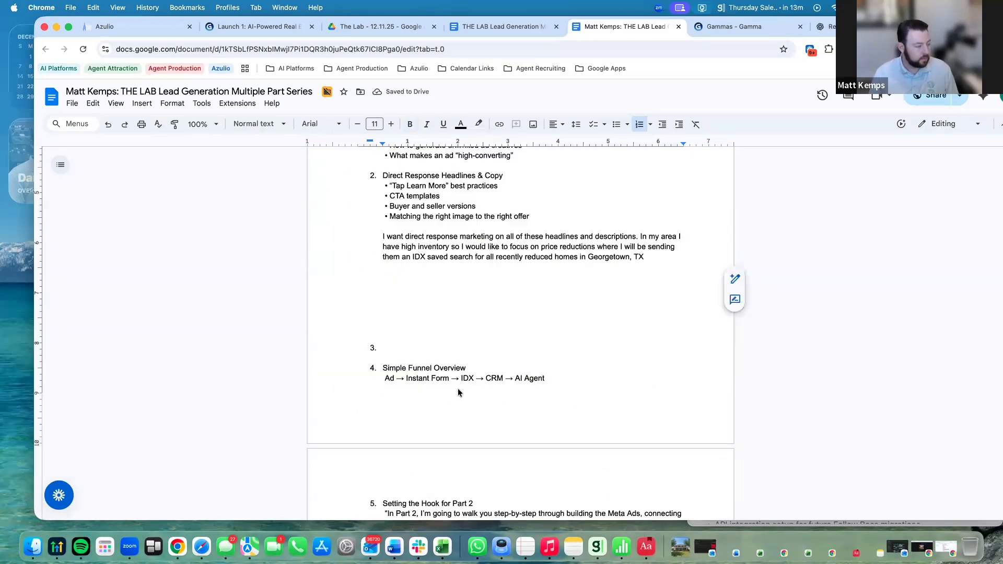
{"action": "key", "text": "super+v"}
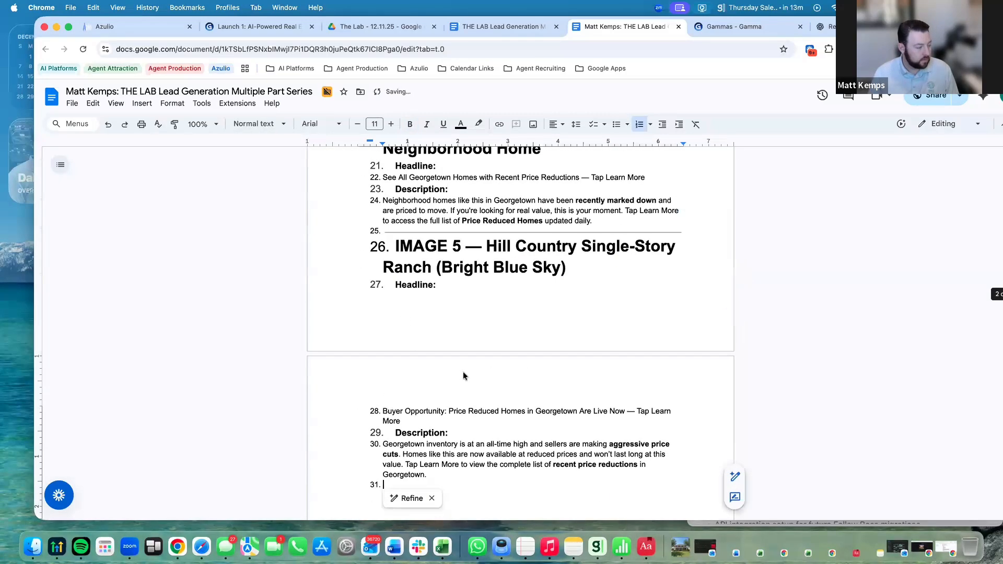
{"action": "left_click_drag", "start_coordinate": [431, 485], "coordinate": [379, 255]}
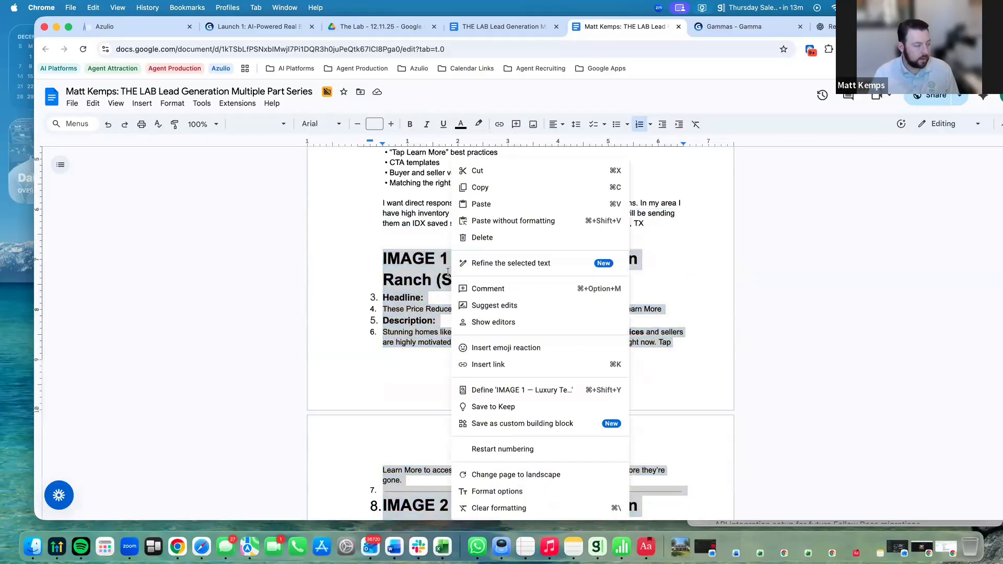
Step: Select the ad copy from the IMAGE 1 heading through item 28
{"action": "right_click", "coordinate": [451, 269]}
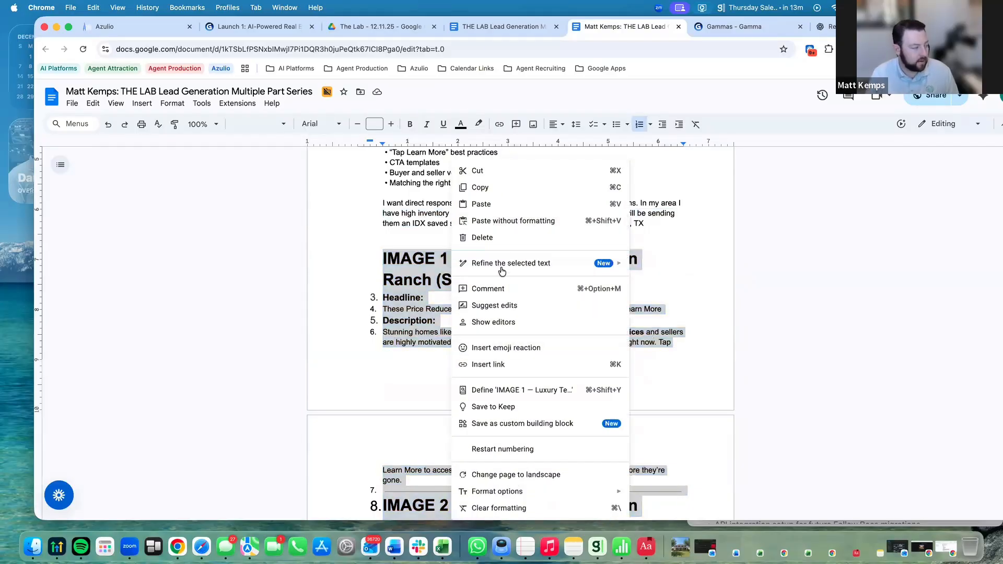
{"action": "left_click", "coordinate": [400, 298]}
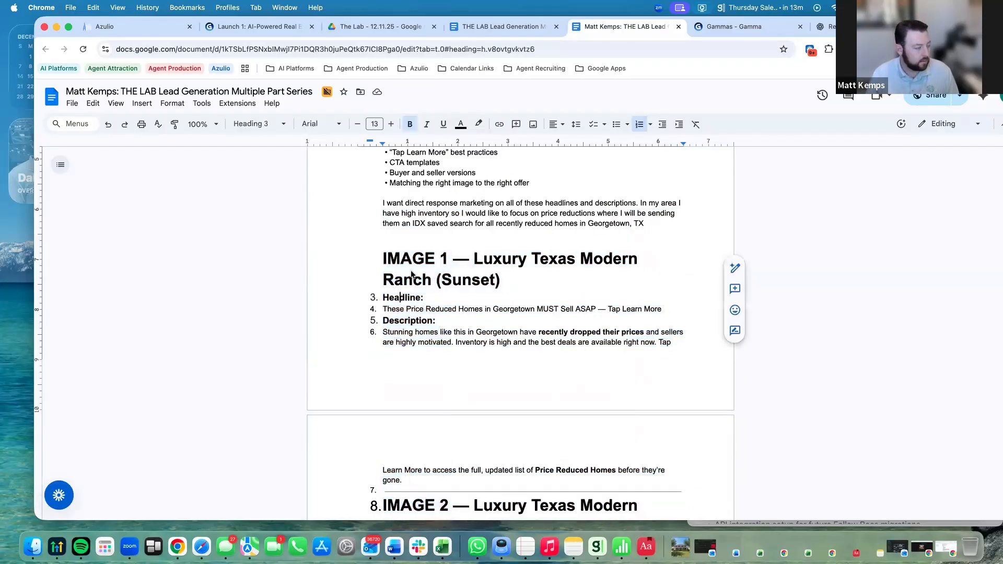
{"action": "left_click", "coordinate": [385, 260]}
{"action": "left_click_drag", "start_coordinate": [540, 366], "coordinate": [632, 509]}
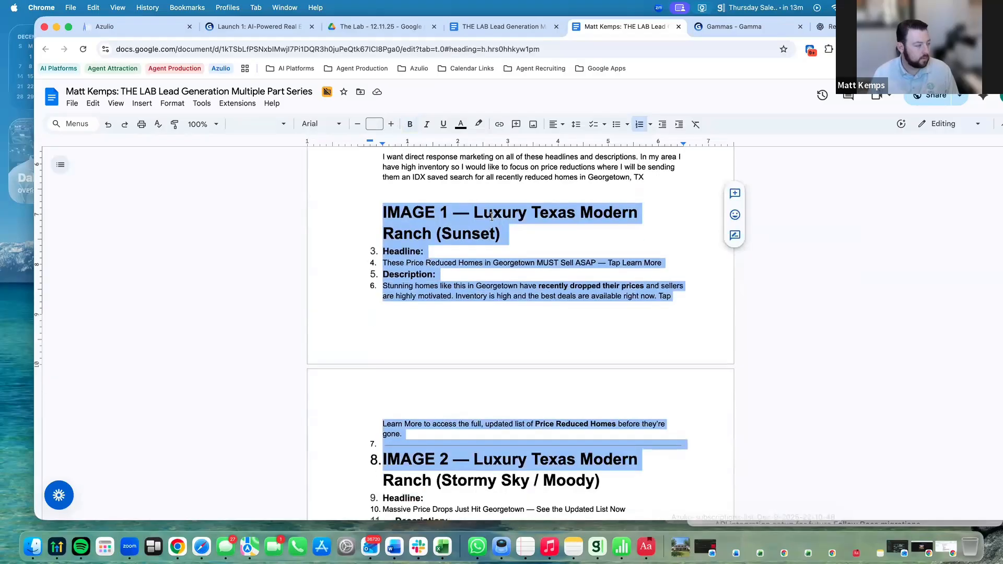
{"action": "left_click", "coordinate": [503, 211]}
{"action": "left_click_drag", "start_coordinate": [392, 216], "coordinate": [525, 339]}
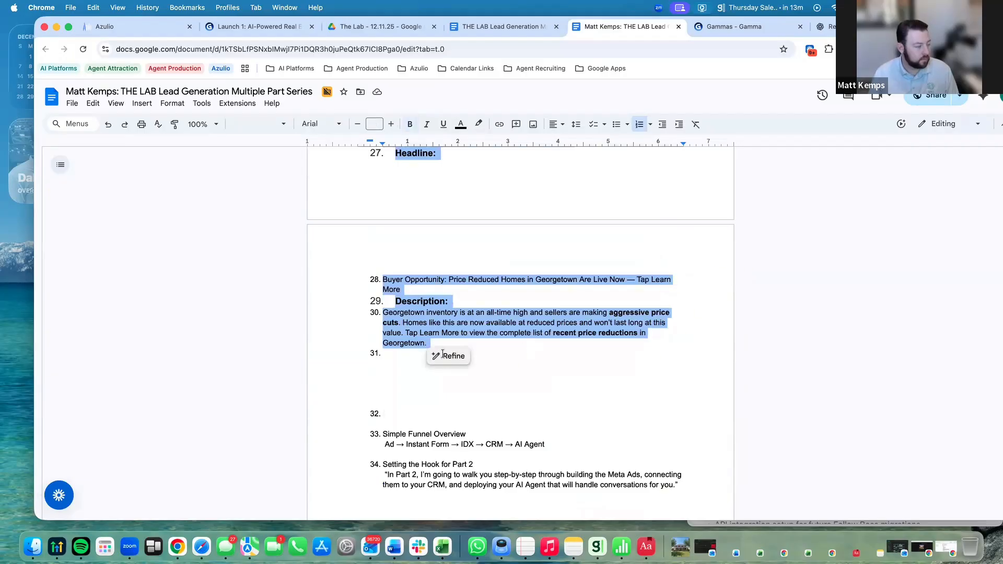
Step: Ask Gemini to 'Make this section without the numbering system please' and replace the section with its rewrite
{"action": "left_click", "coordinate": [444, 354]}
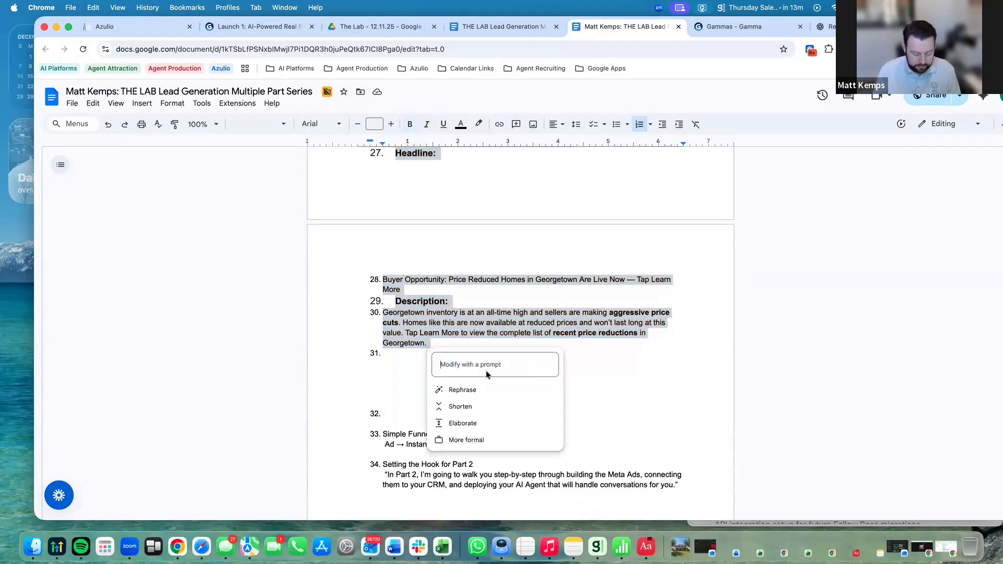
{"action": "type", "text": "M"}
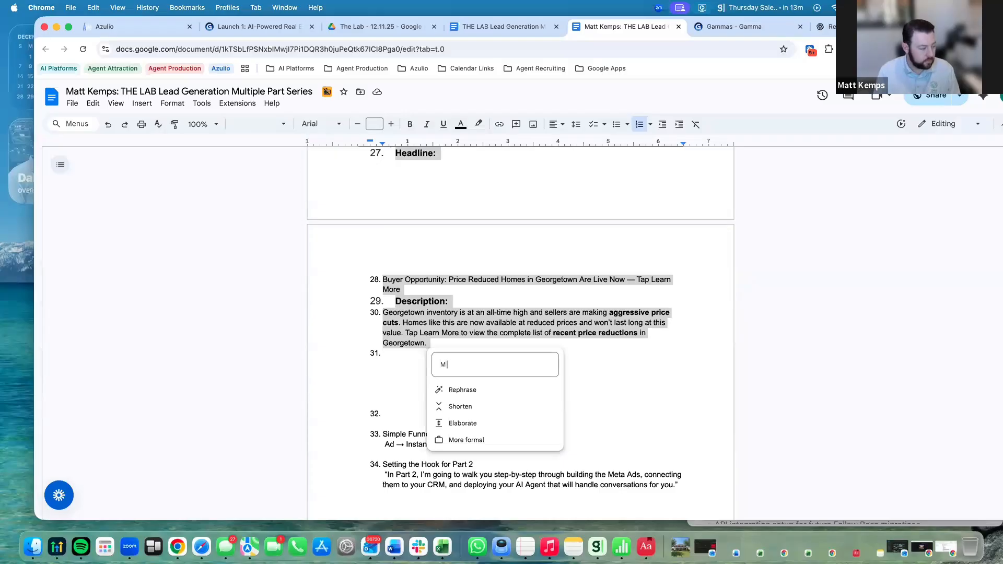
{"action": "type", "text": "kae thiake this se"}
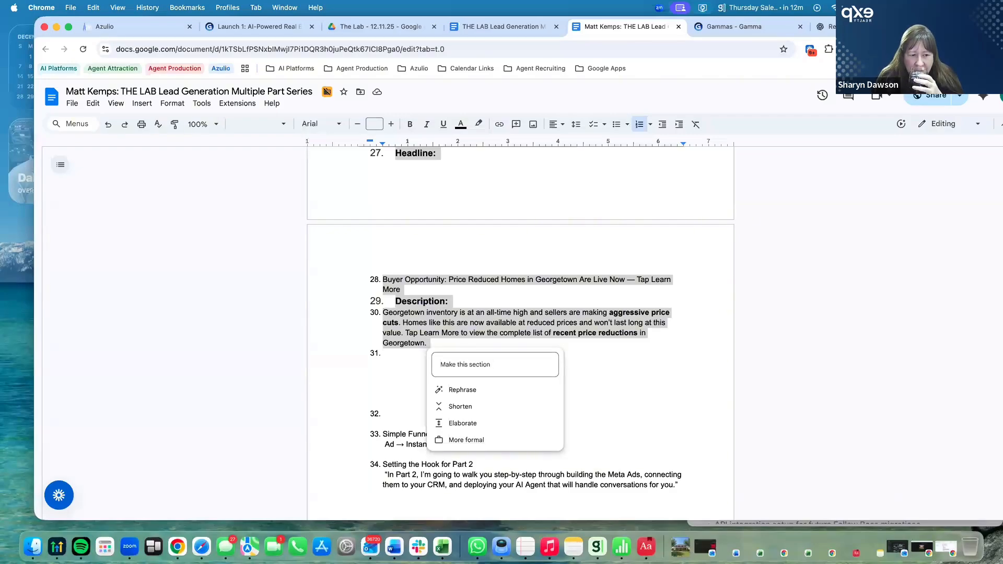
{"action": "type", "text": "ction"}
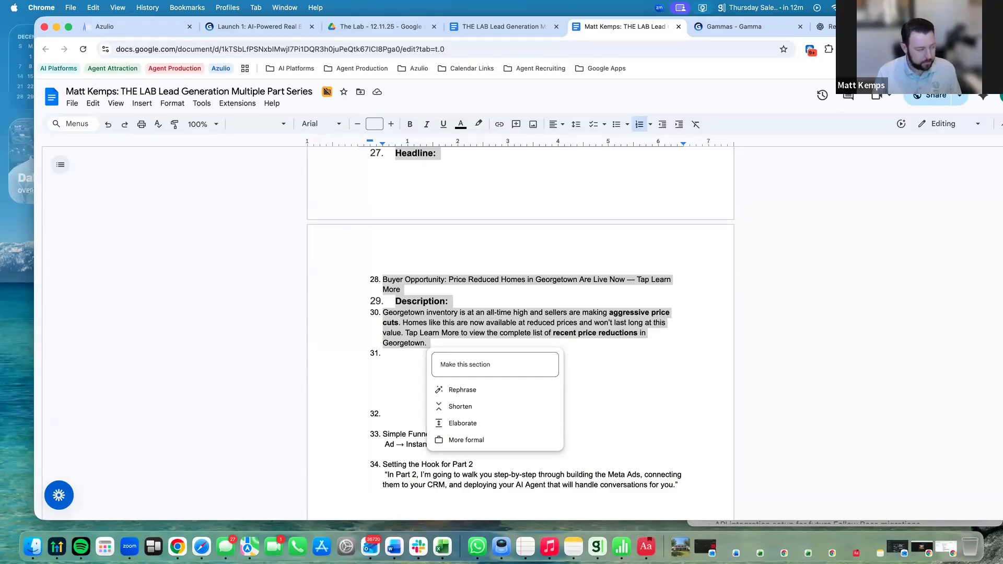
{"action": "type", "text": "without th"}
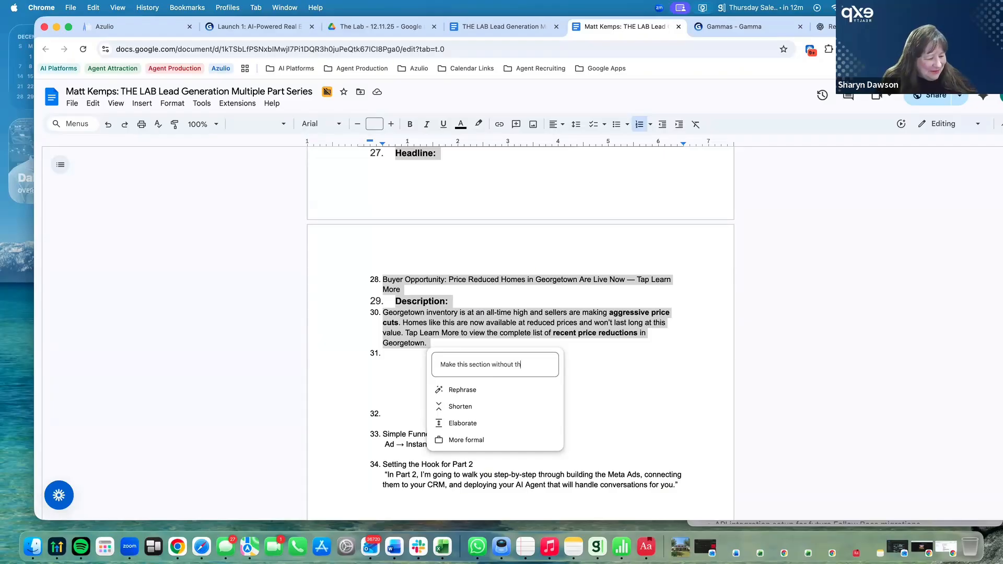
{"action": "type", "text": "e numbering system"}
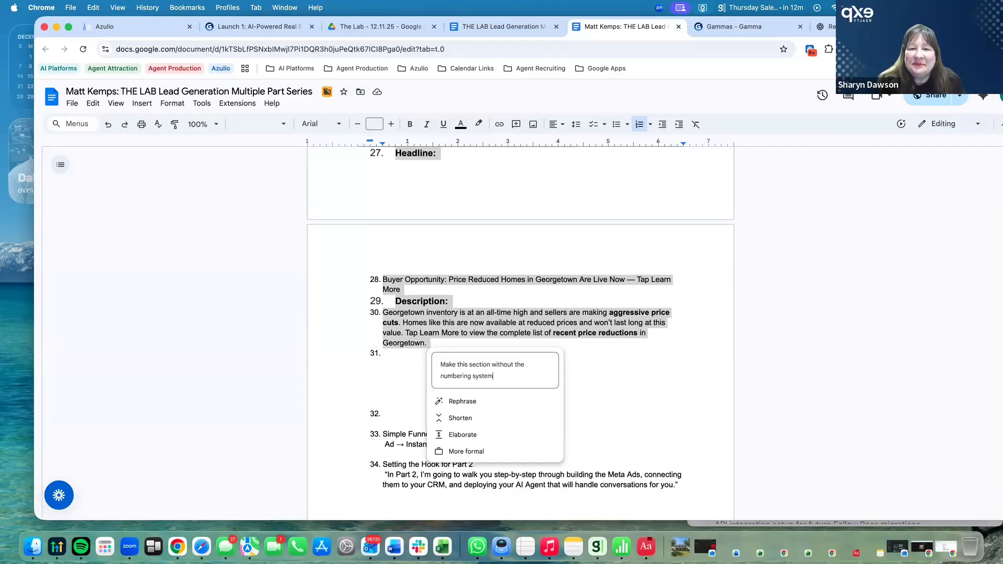
{"action": "type", "text": " please"}
{"action": "key", "text": "Return"}
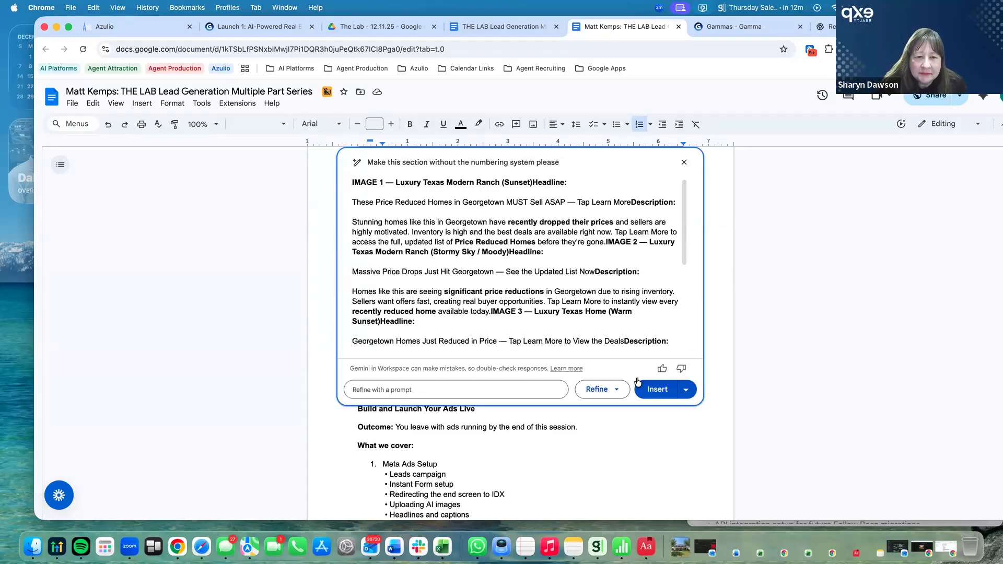
{"action": "left_click", "coordinate": [687, 392]}
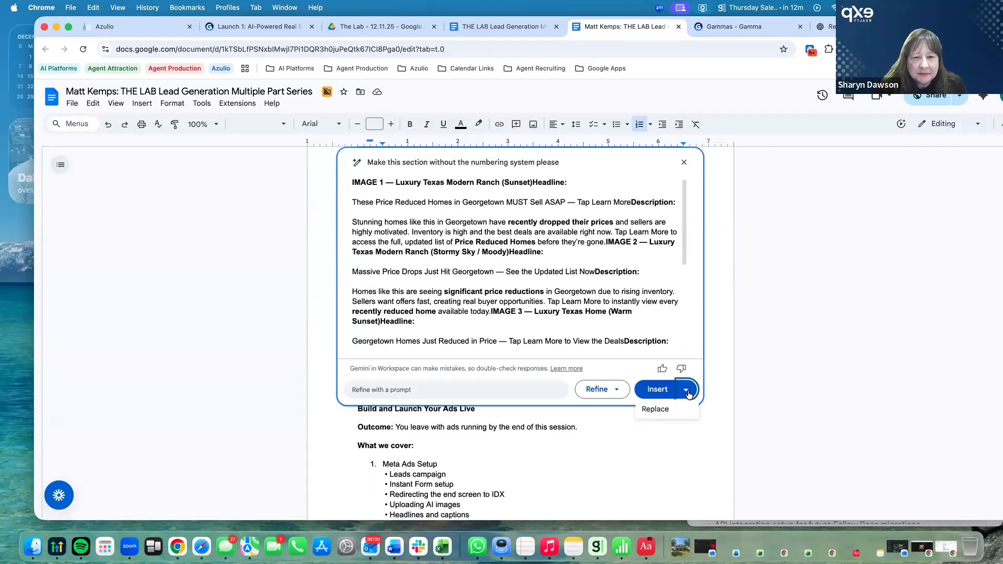
{"action": "left_click", "coordinate": [655, 408]}
Step: Scroll through the document to review the replaced price-reduction ad copy
{"action": "scroll", "coordinate": [400, 279], "scroll_direction": "up", "scroll_amount": 15}
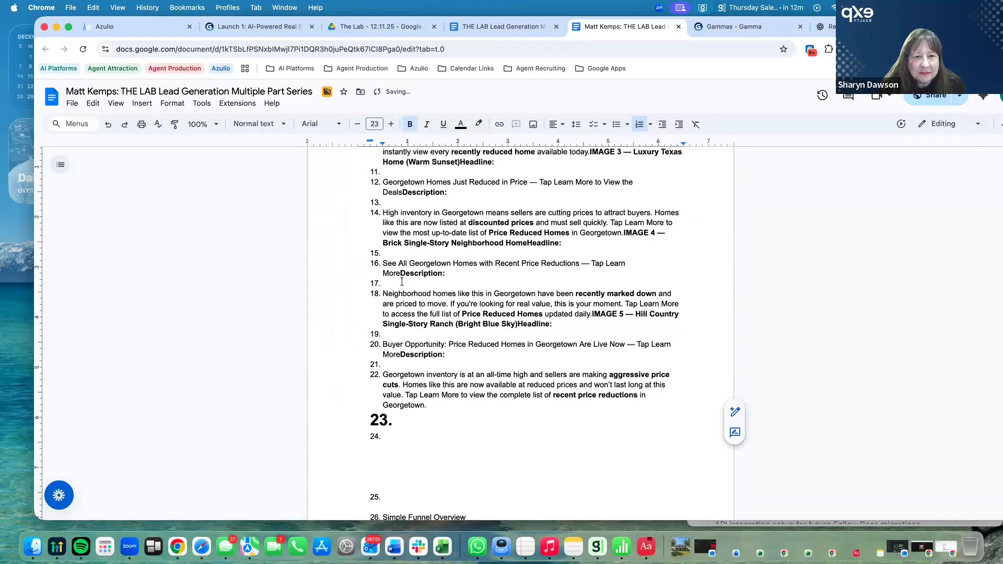
{"action": "scroll", "coordinate": [401, 285], "scroll_direction": "up", "scroll_amount": 8}
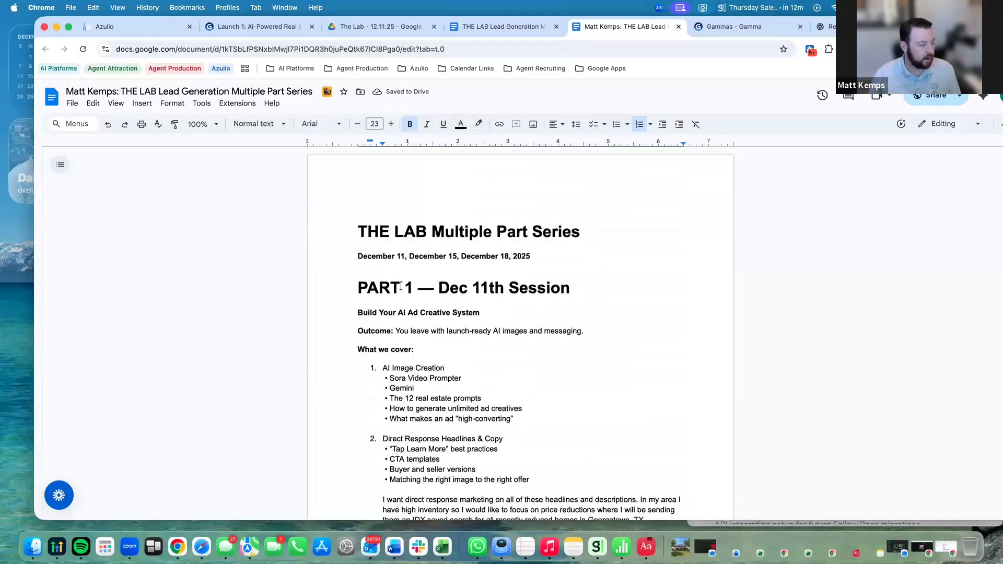
{"action": "scroll", "coordinate": [401, 287], "scroll_direction": "down", "scroll_amount": 3}
{"action": "scroll", "coordinate": [401, 287], "scroll_direction": "down", "scroll_amount": 5}
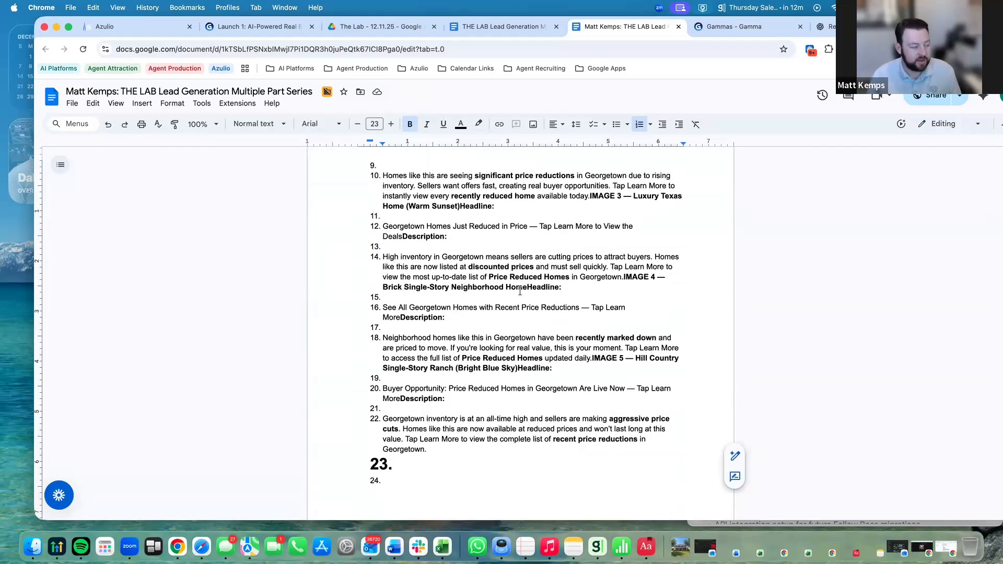
{"action": "scroll", "coordinate": [522, 209], "scroll_direction": "down", "scroll_amount": 1}
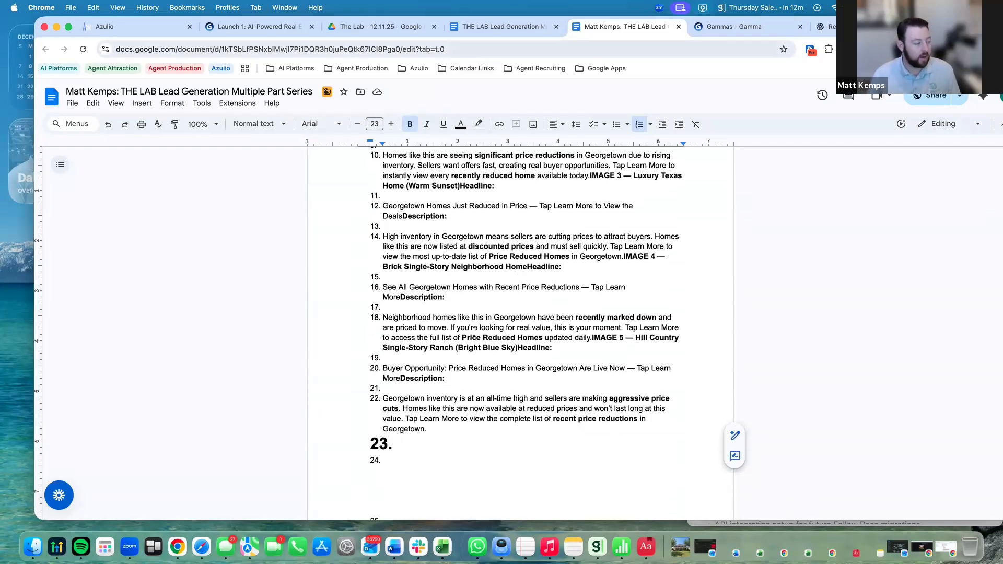
{"action": "scroll", "coordinate": [475, 333], "scroll_direction": "down", "scroll_amount": 10}
{"action": "scroll", "coordinate": [474, 333], "scroll_direction": "up", "scroll_amount": 5}
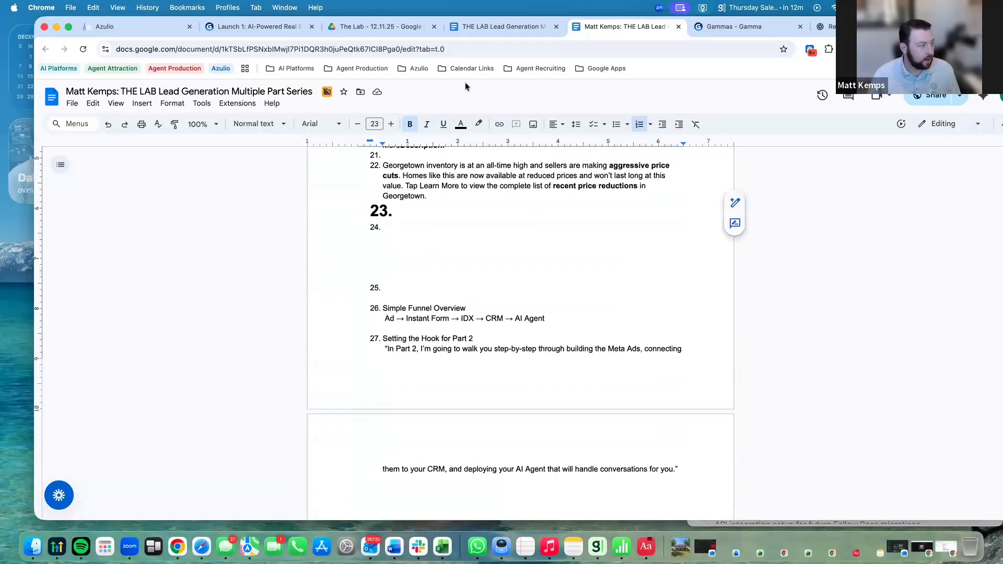
Step: In the other series outline, select and deselect the Ad → Instant Form funnel line, then open a new tab
{"action": "key", "text": "ctrl+shift+Tab"}
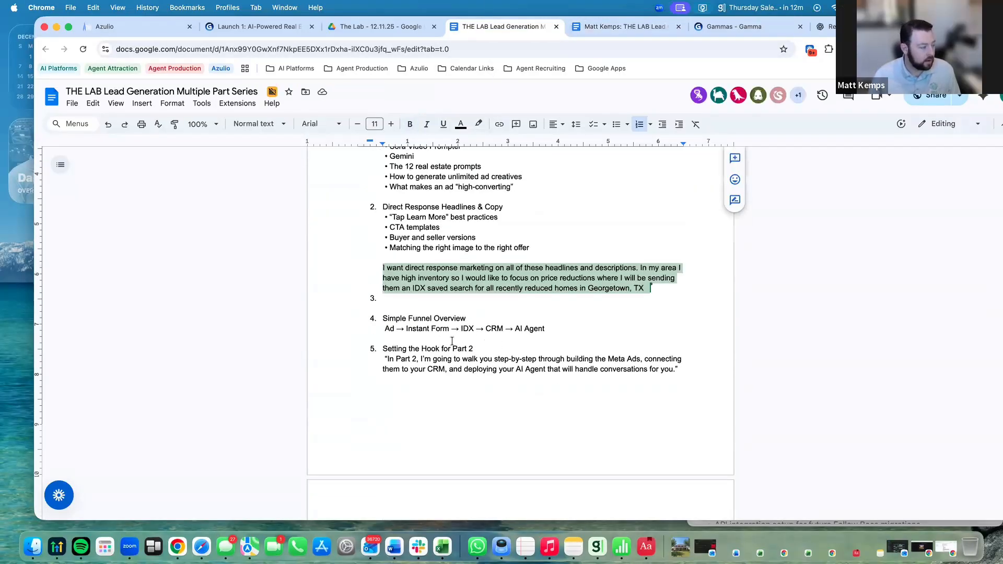
{"action": "left_click", "coordinate": [385, 328]}
{"action": "left_click_drag", "start_coordinate": [402, 331], "coordinate": [547, 330]}
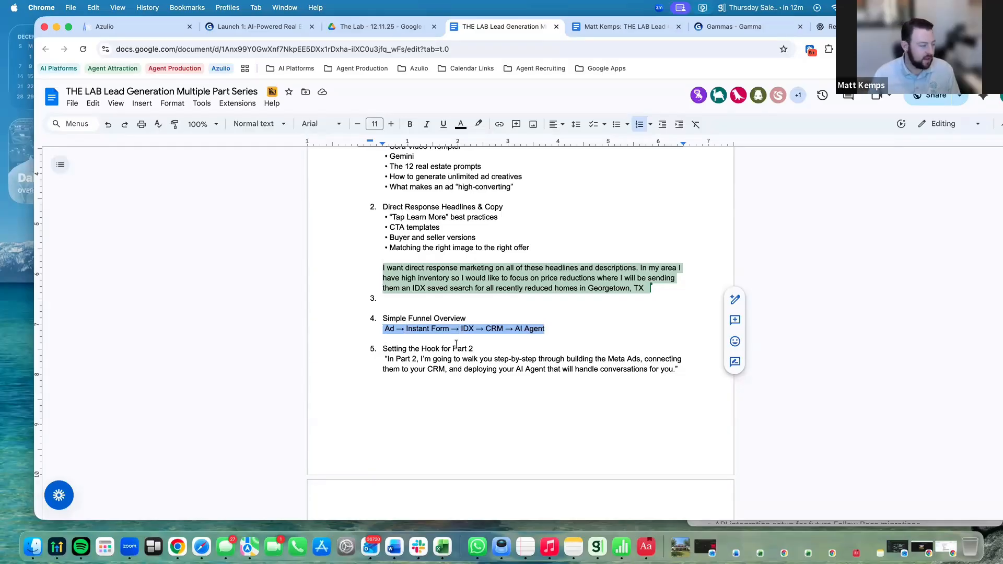
{"action": "left_click", "coordinate": [401, 365]}
{"action": "left_click_drag", "start_coordinate": [383, 329], "coordinate": [588, 335]}
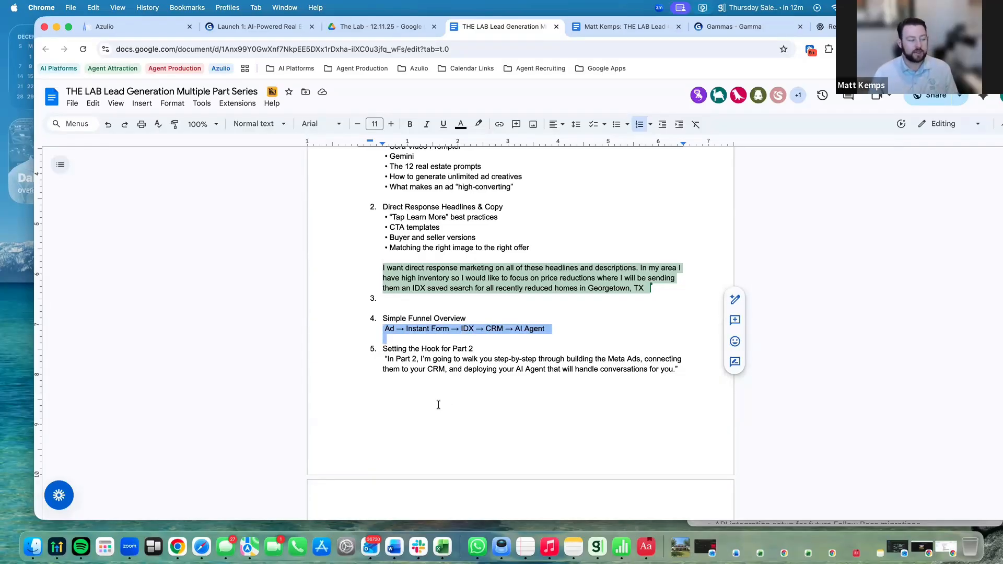
{"action": "left_click", "coordinate": [359, 408]}
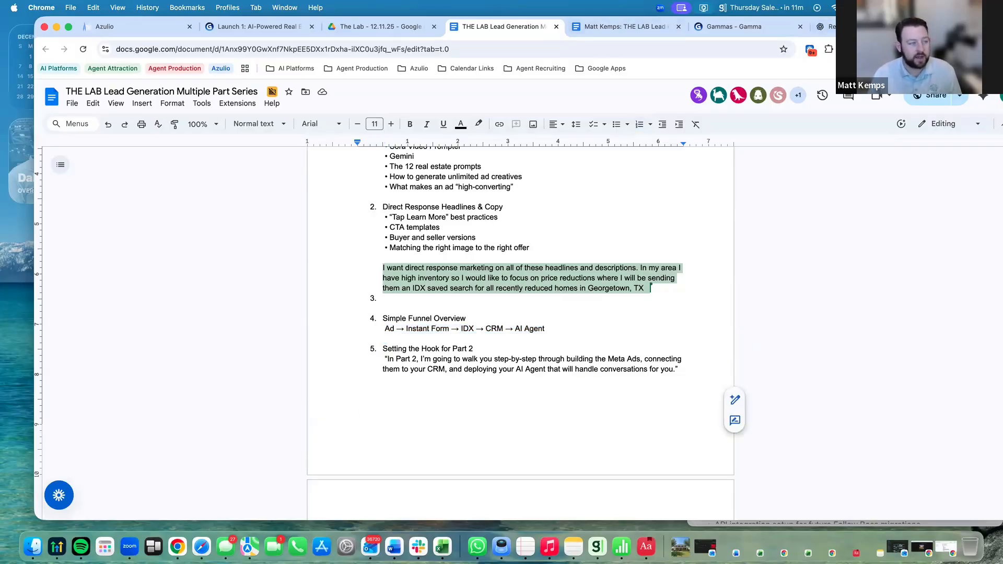
{"action": "key", "text": "super+t"}
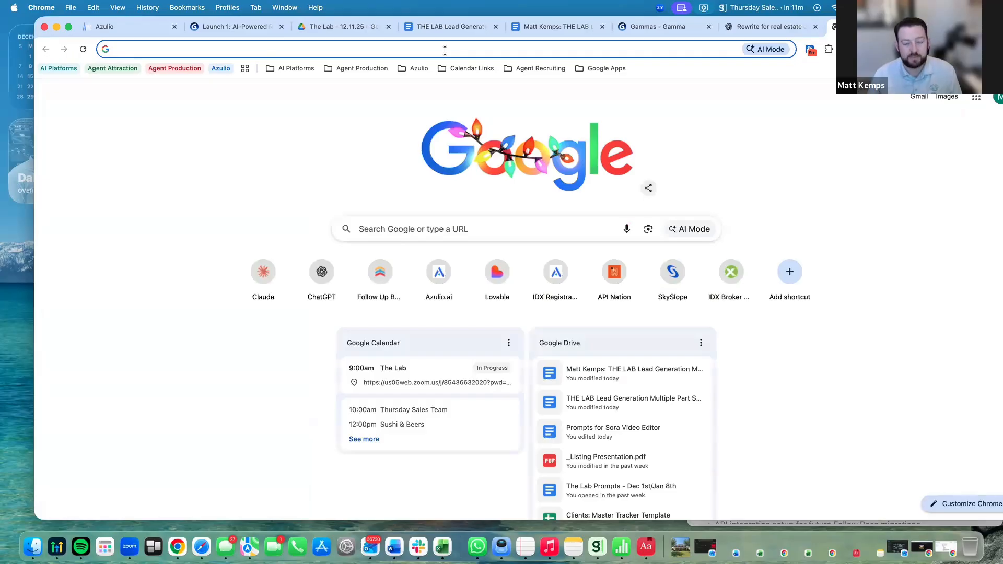
Step: Reach facebook.com via Google search and start password recovery using the saved account e-mail
{"action": "left_click", "coordinate": [445, 50]}
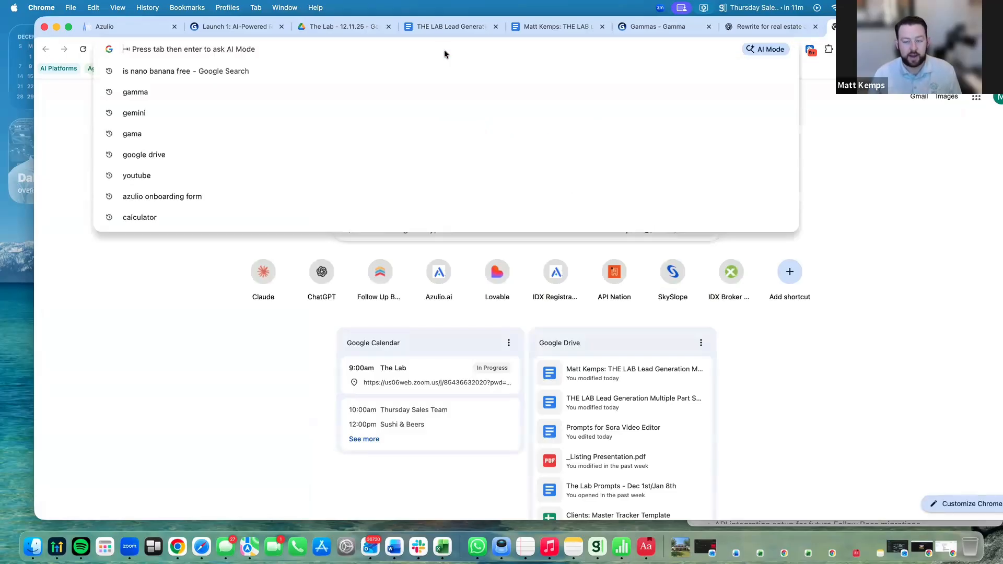
{"action": "type", "text": "face"}
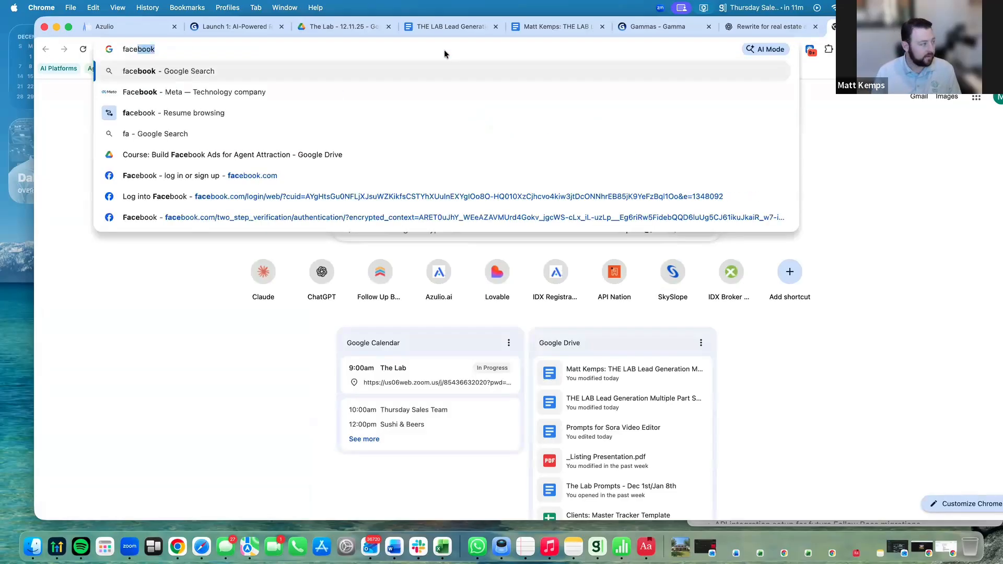
{"action": "key", "text": "Return"}
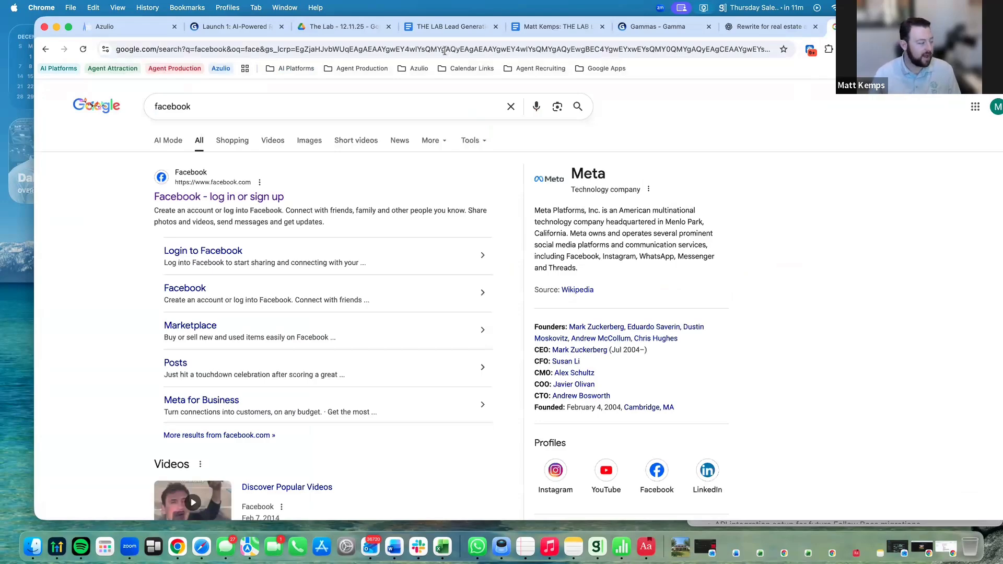
{"action": "left_click", "coordinate": [243, 199]}
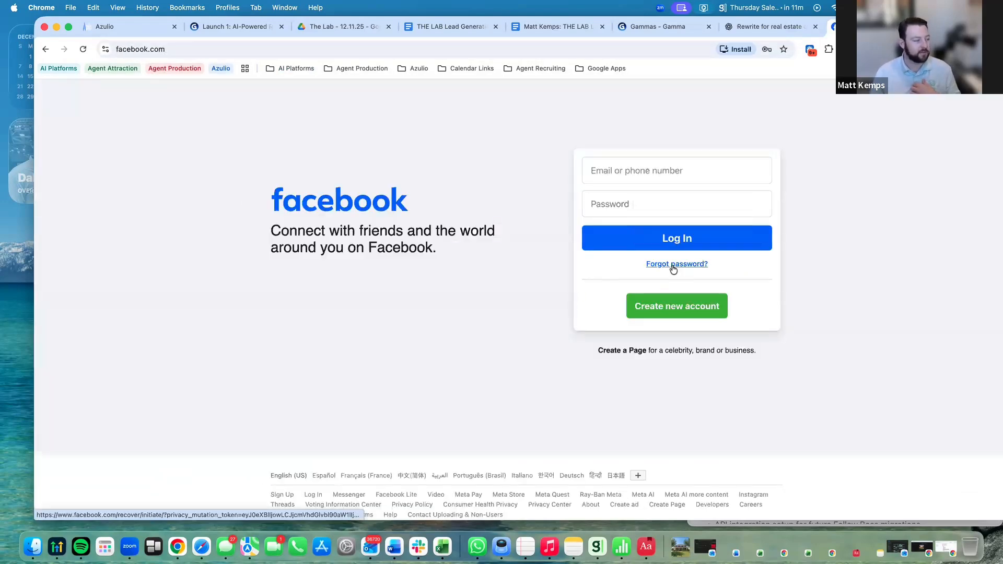
{"action": "left_click", "coordinate": [673, 266]}
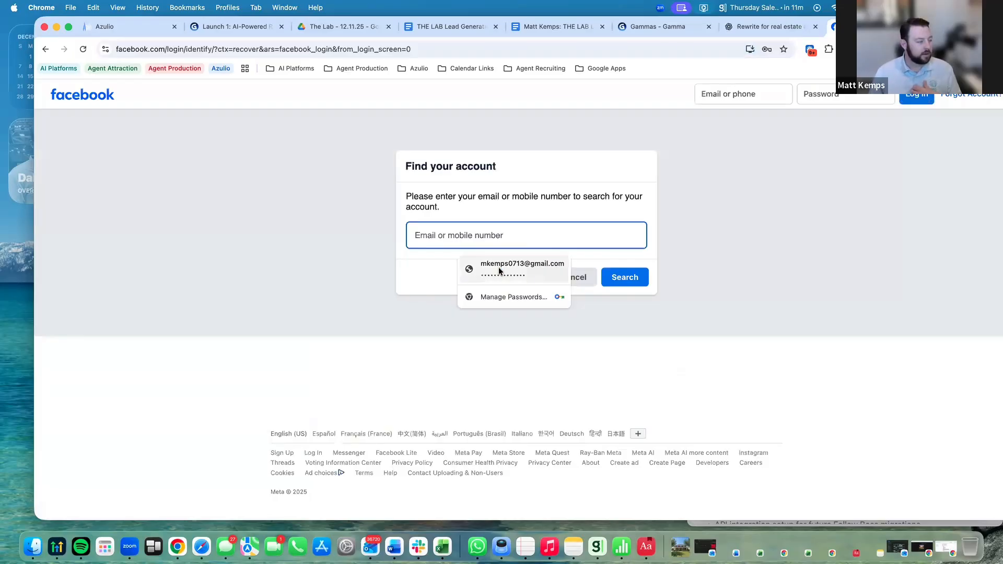
{"action": "left_click", "coordinate": [499, 267]}
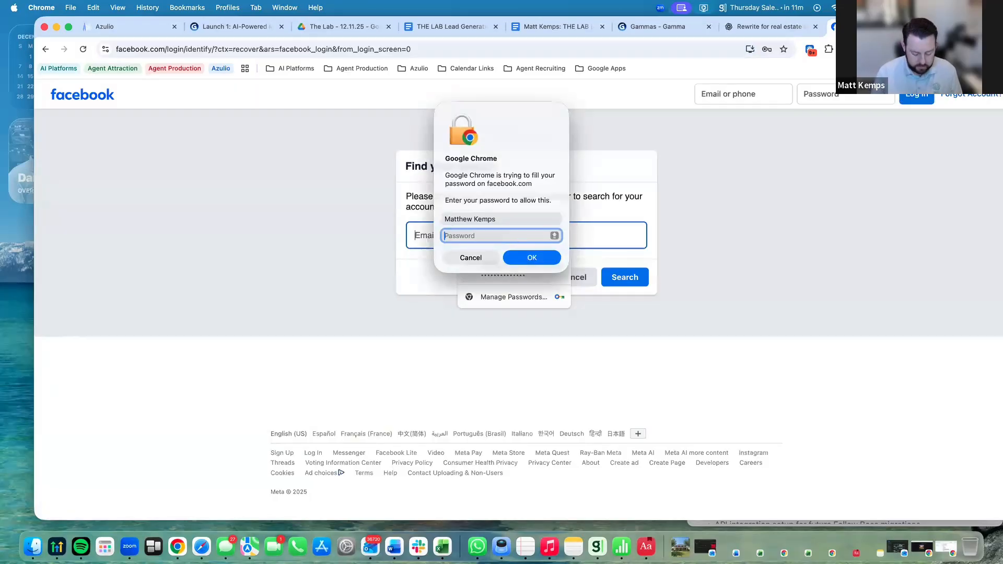
{"action": "type", "text": "********"}
{"action": "key", "text": "Return"}
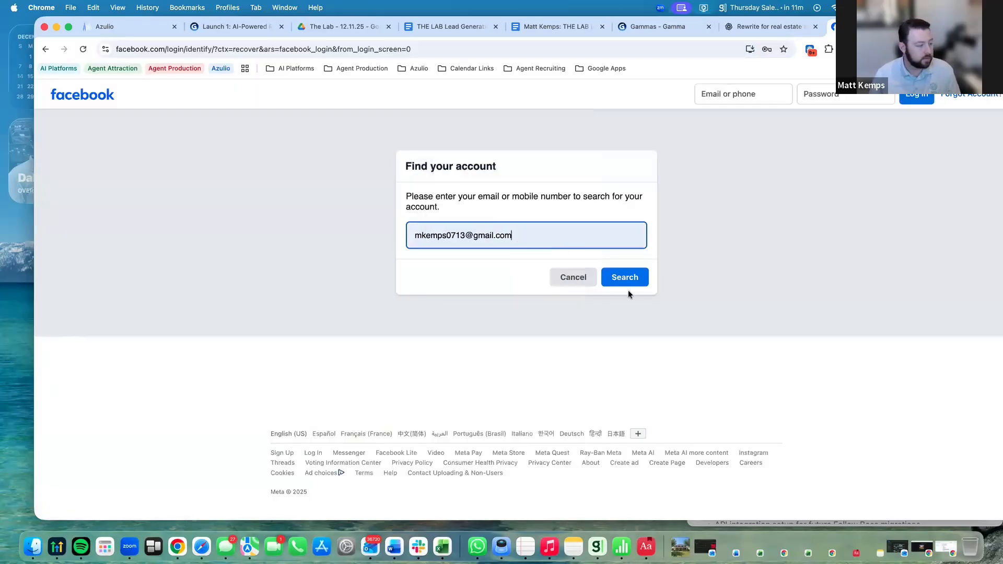
{"action": "left_click", "coordinate": [634, 284]}
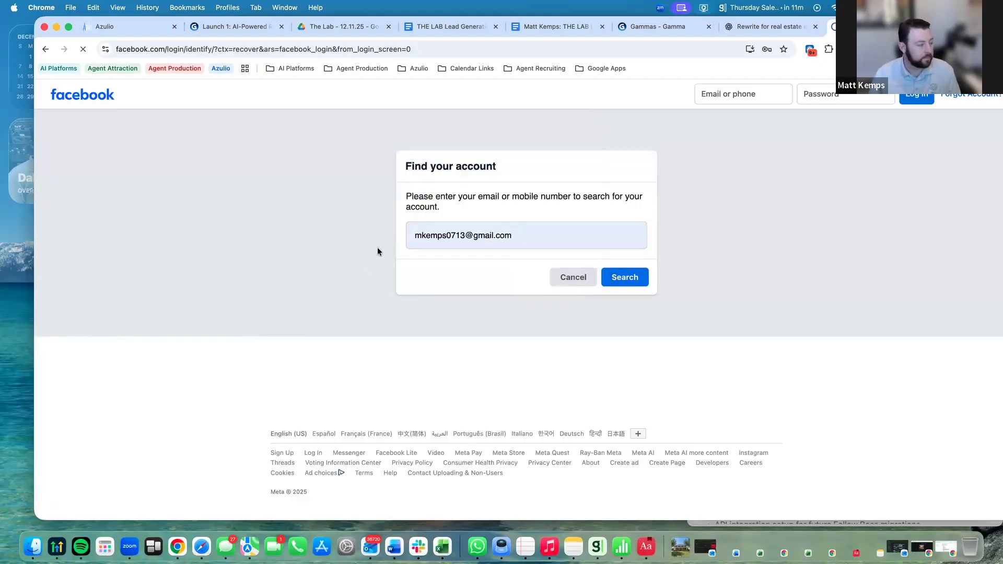
{"action": "left_click", "coordinate": [472, 237]}
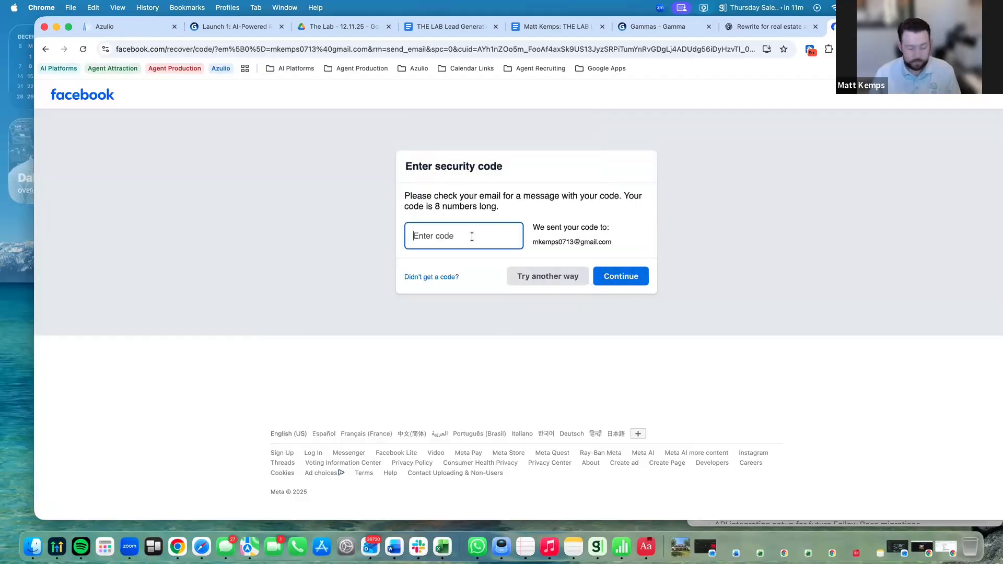
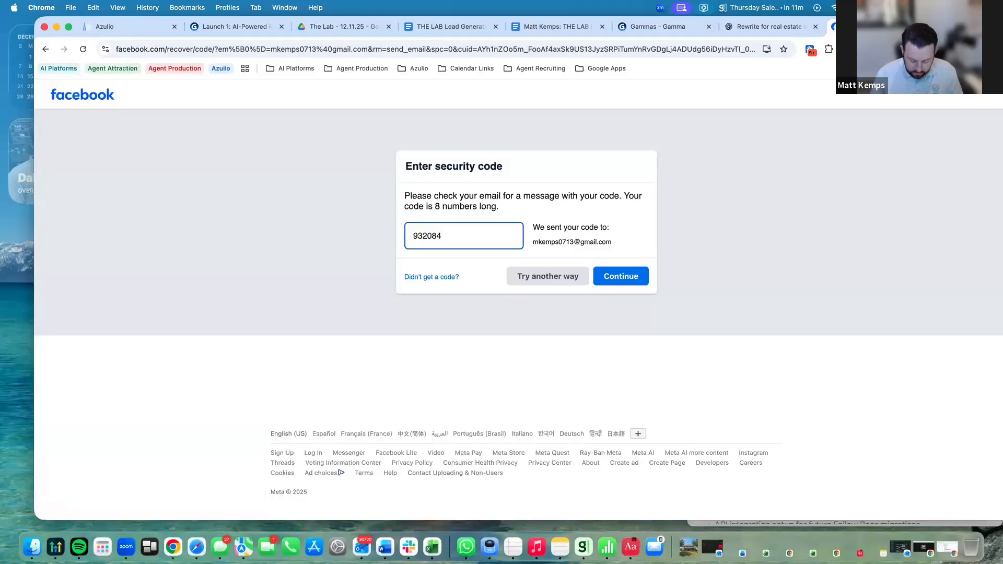
Step: Enter the 8-digit security code from the e-mail and confirm it
{"action": "left_click", "coordinate": [595, 280]}
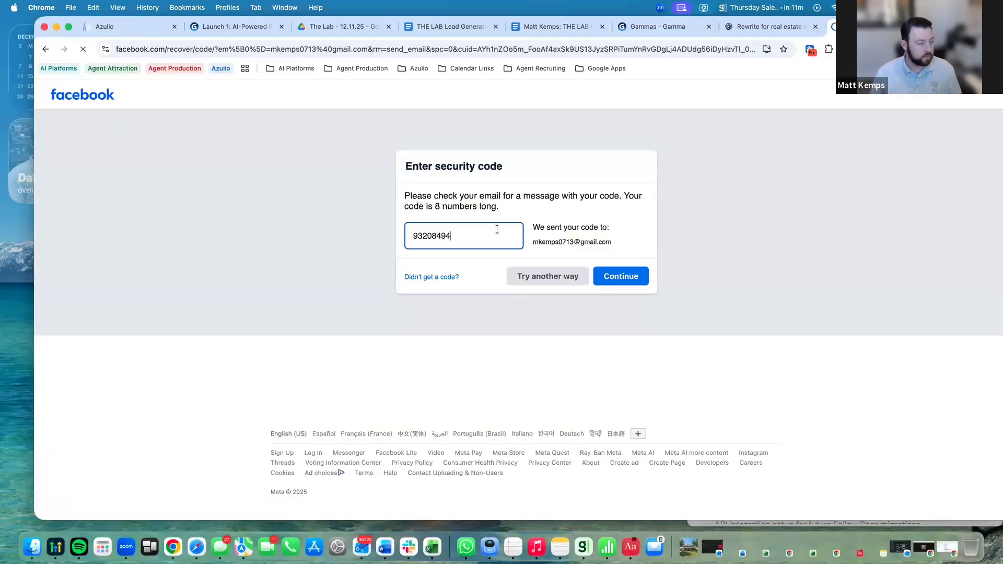
{"action": "left_click", "coordinate": [630, 284]}
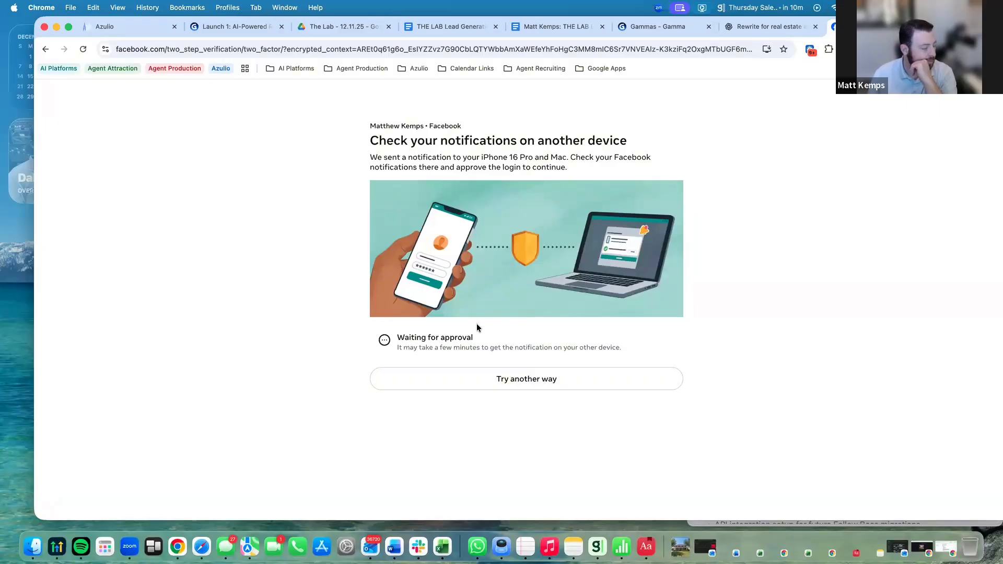
Step: Switch to text-message verification and submit the texted 6-digit code
{"action": "left_click", "coordinate": [530, 385]}
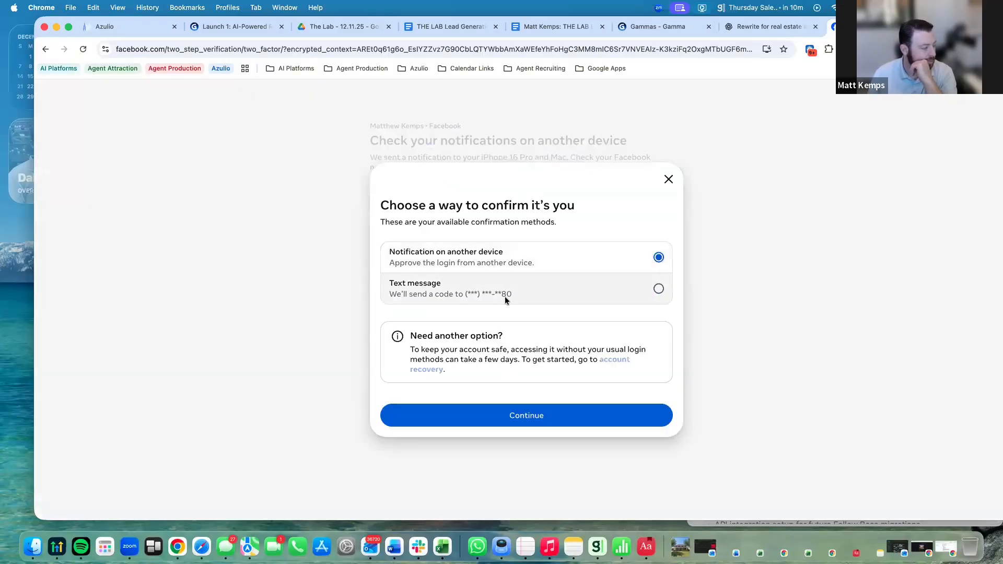
{"action": "left_click", "coordinate": [505, 293]}
{"action": "left_click", "coordinate": [543, 416]}
{"action": "left_click", "coordinate": [464, 331]}
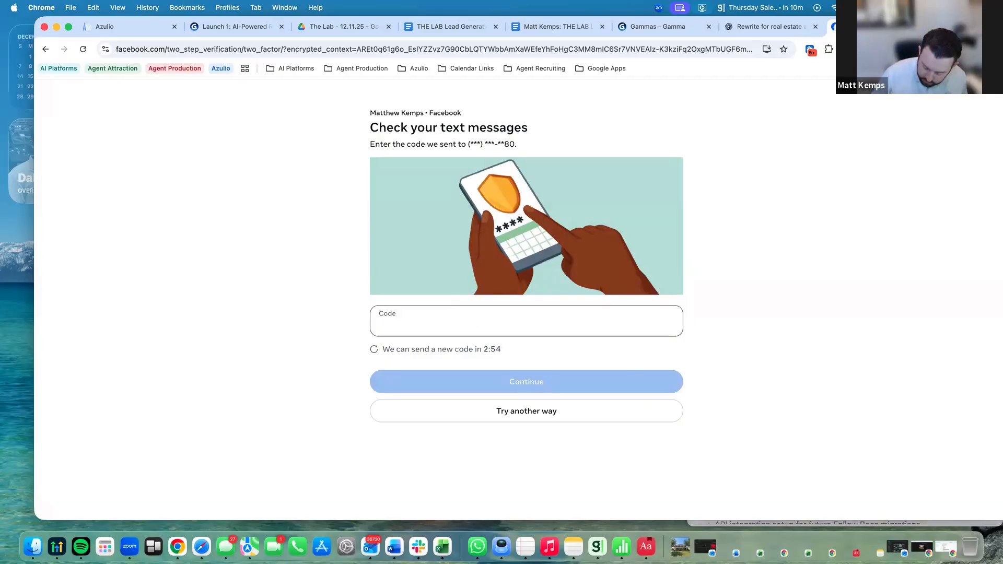
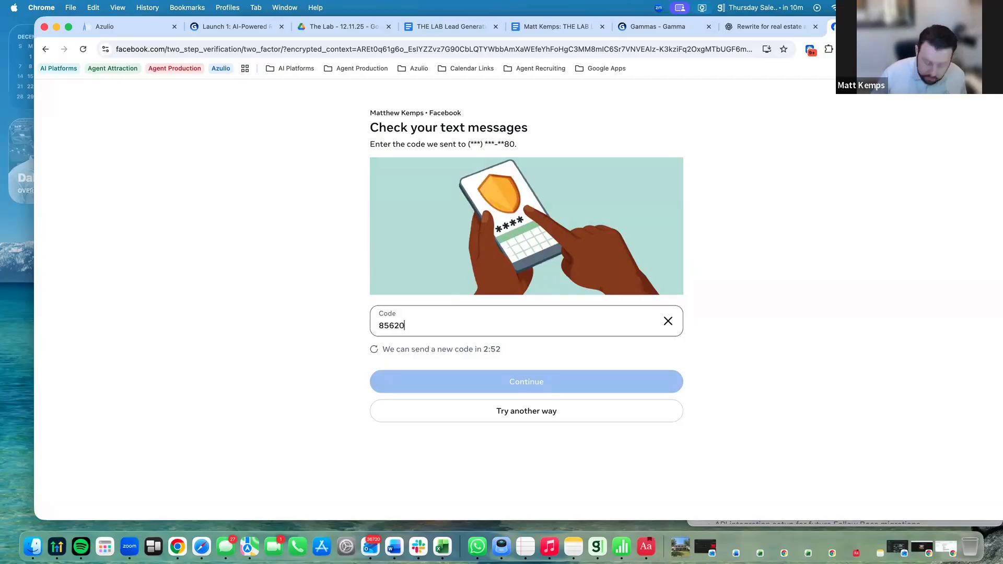
{"action": "left_click", "coordinate": [453, 378]}
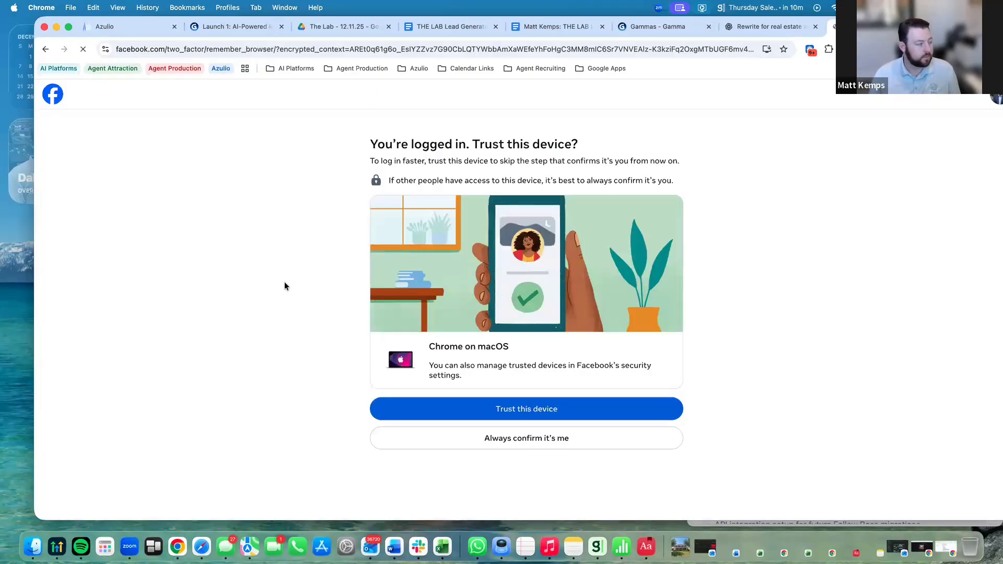
Step: Trust this browser, allow notifications, and save the login info to finish signing in
{"action": "left_click", "coordinate": [524, 409]}
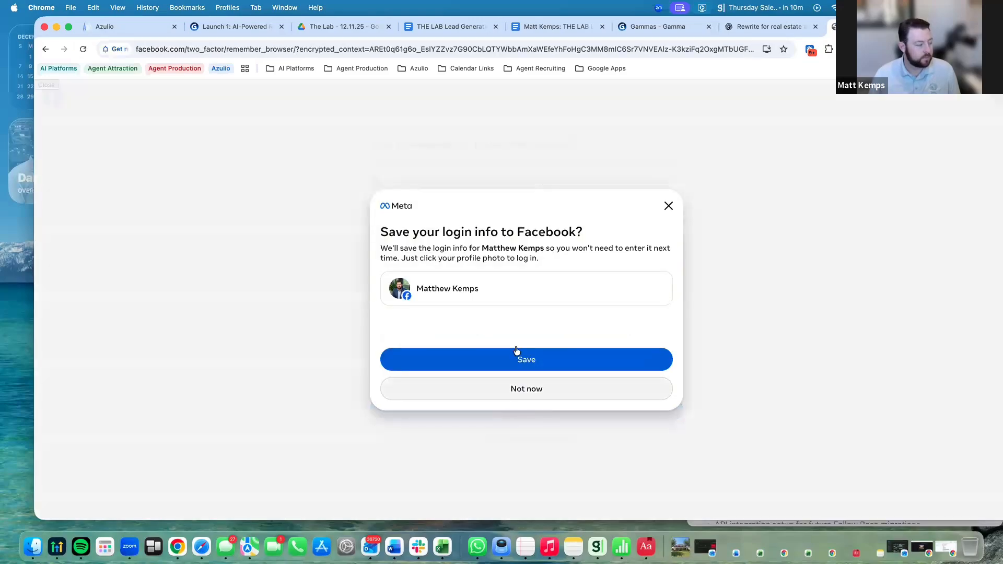
{"action": "left_click", "coordinate": [248, 123]}
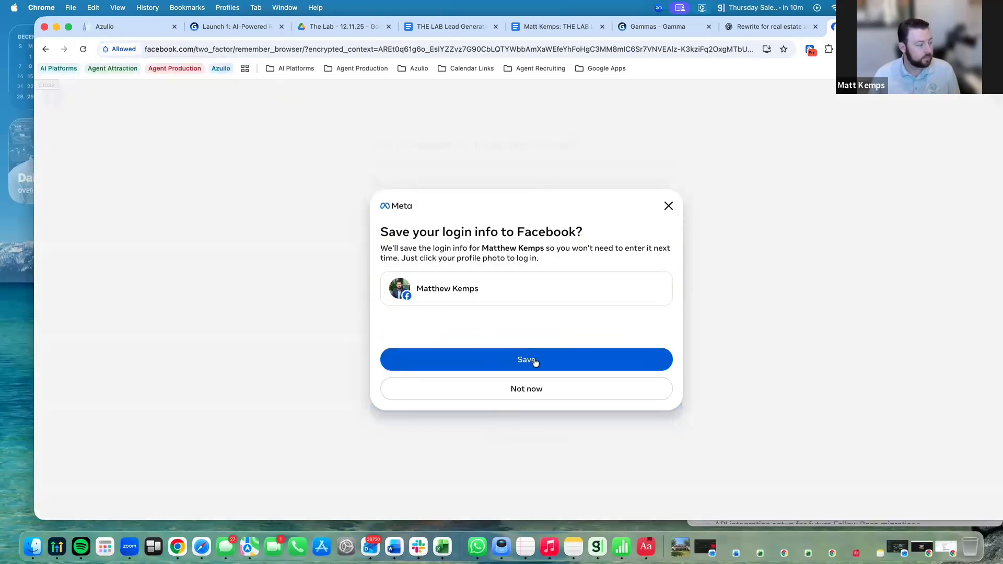
{"action": "left_click", "coordinate": [541, 363]}
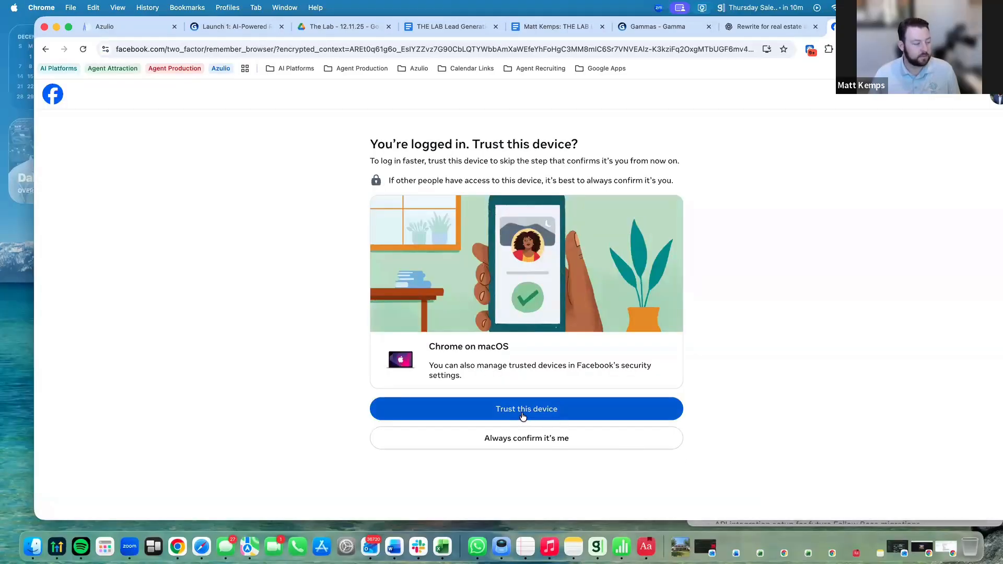
{"action": "left_click", "coordinate": [522, 414]}
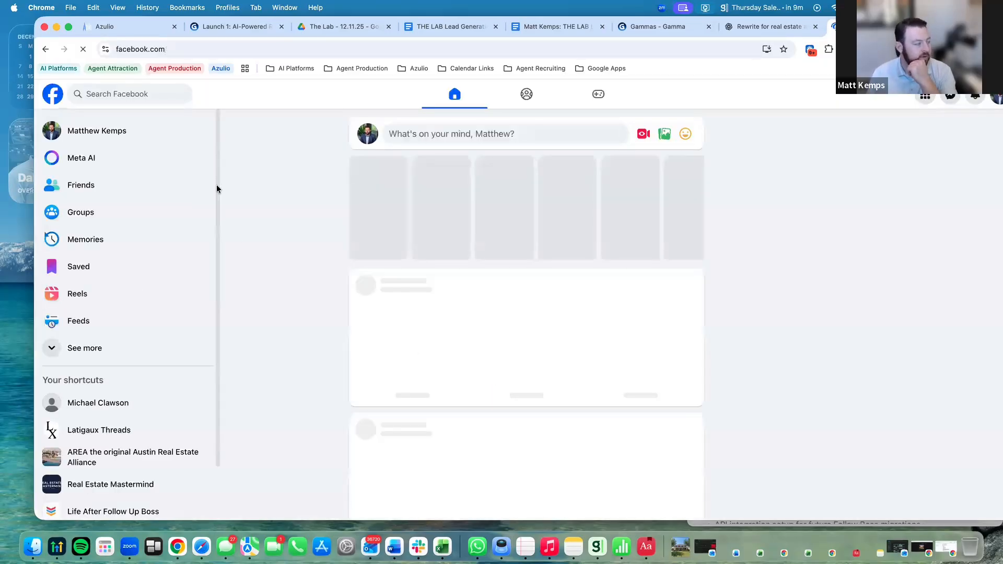
Step: Open Ads Manager from the sidebar shortcuts, dismiss the measurement offer, and scan the campaigns list
{"action": "left_click", "coordinate": [73, 350]}
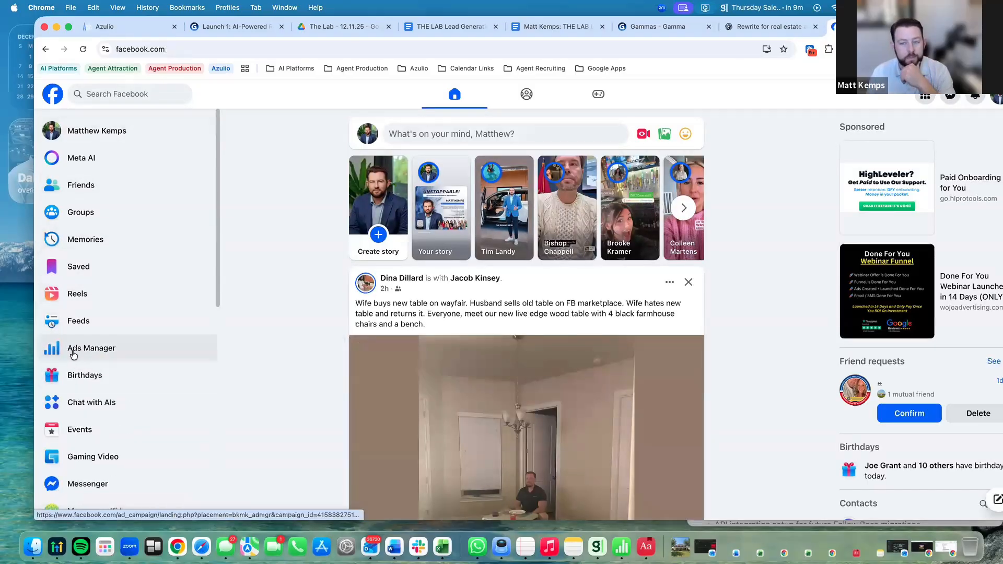
{"action": "left_click", "coordinate": [73, 355]}
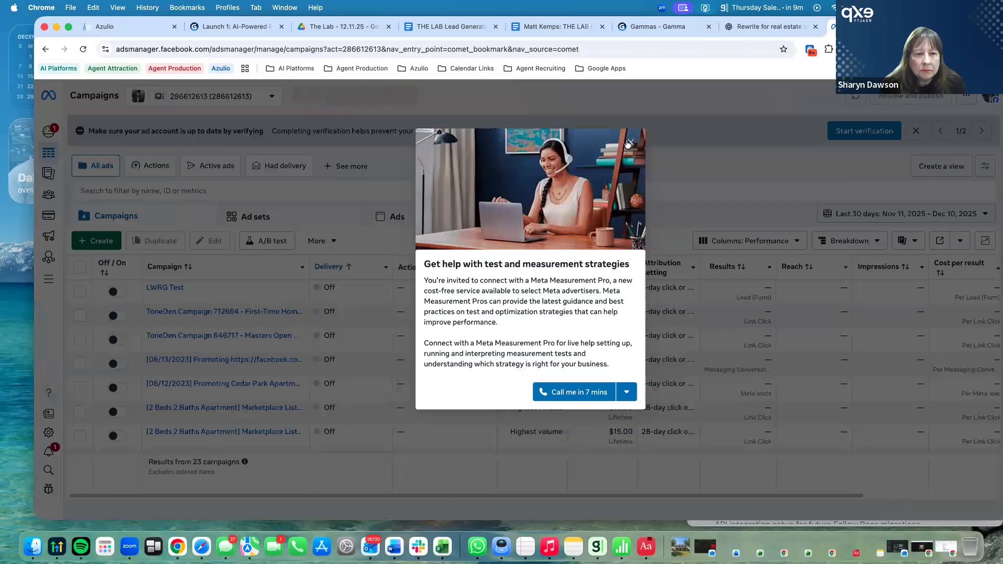
{"action": "left_click", "coordinate": [630, 143]}
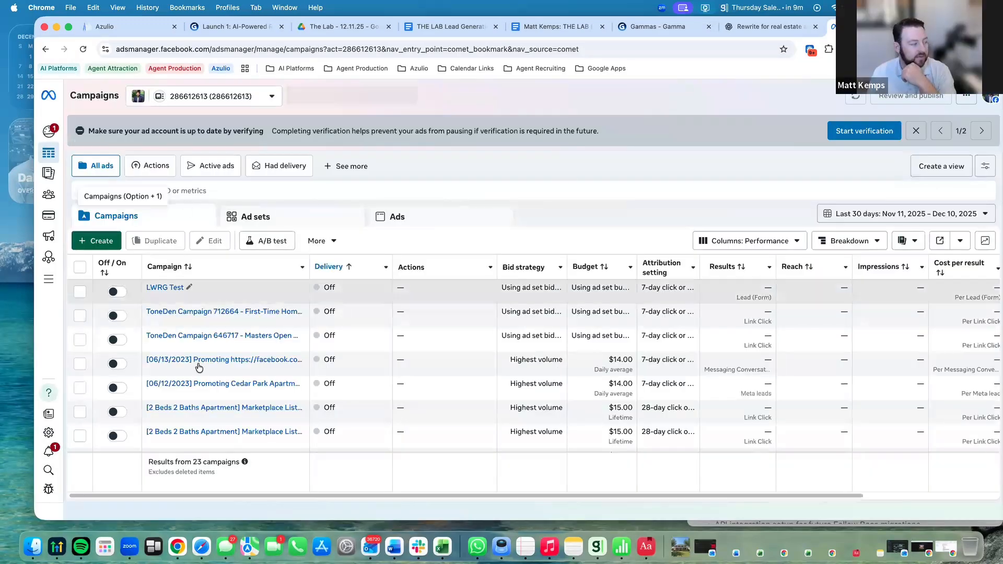
{"action": "scroll", "coordinate": [199, 361], "scroll_direction": "down", "scroll_amount": 10}
{"action": "scroll", "coordinate": [199, 360], "scroll_direction": "up", "scroll_amount": 10}
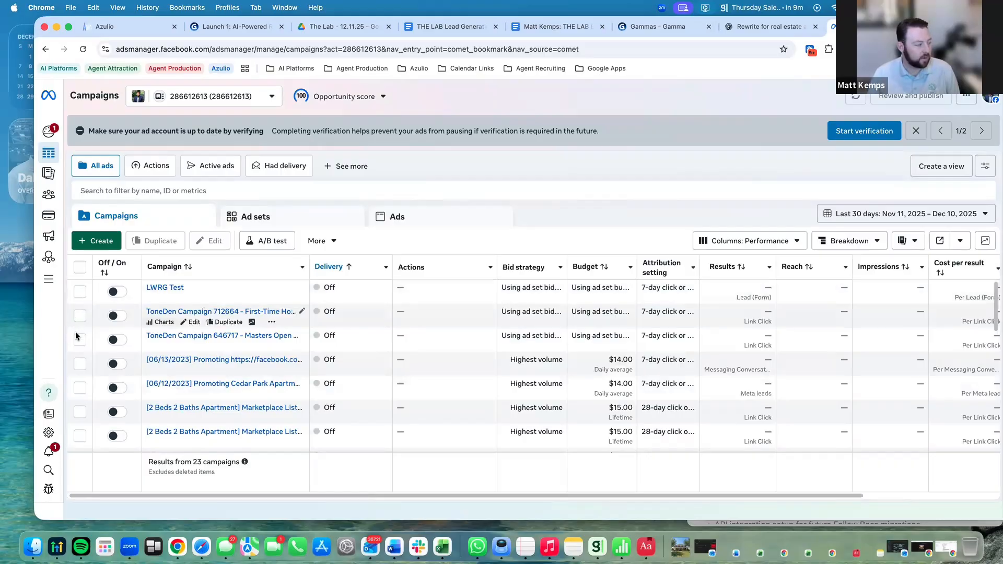
Step: Inspect the 06/12/2023 Cedar Park campaign's ad set and lead generation ad
{"action": "left_click", "coordinate": [80, 389]}
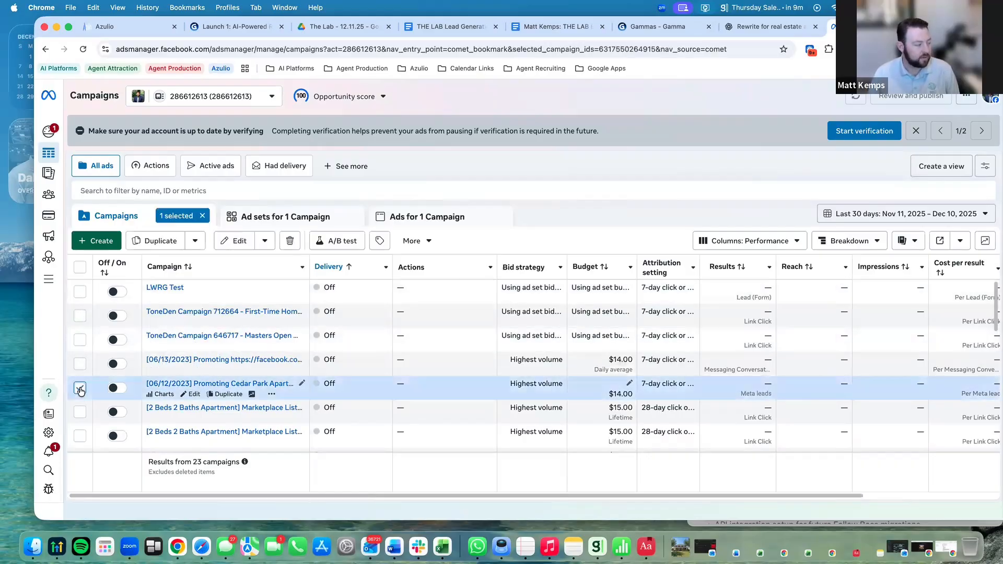
{"action": "mouse_move", "coordinate": [209, 394]}
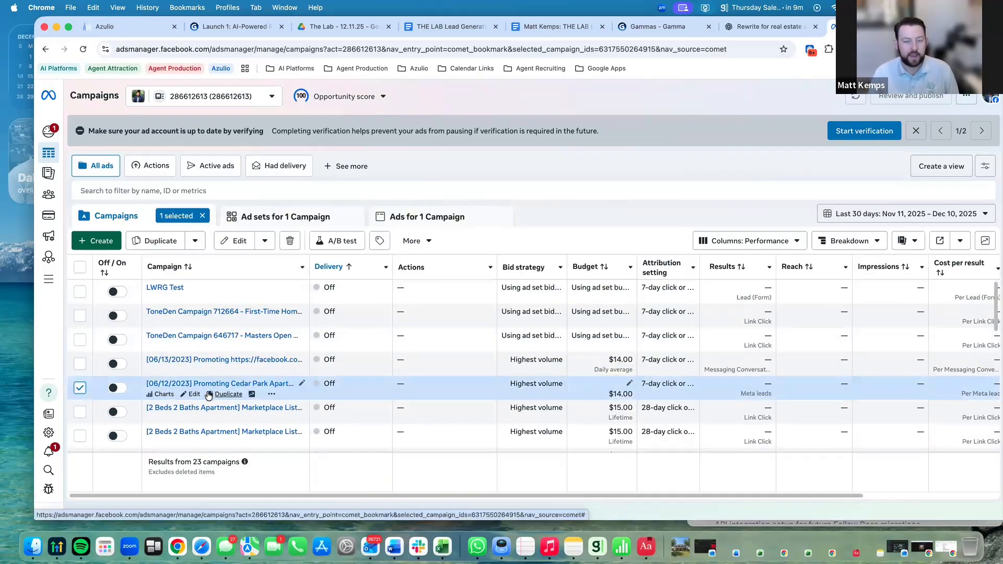
{"action": "left_click", "coordinate": [263, 220]}
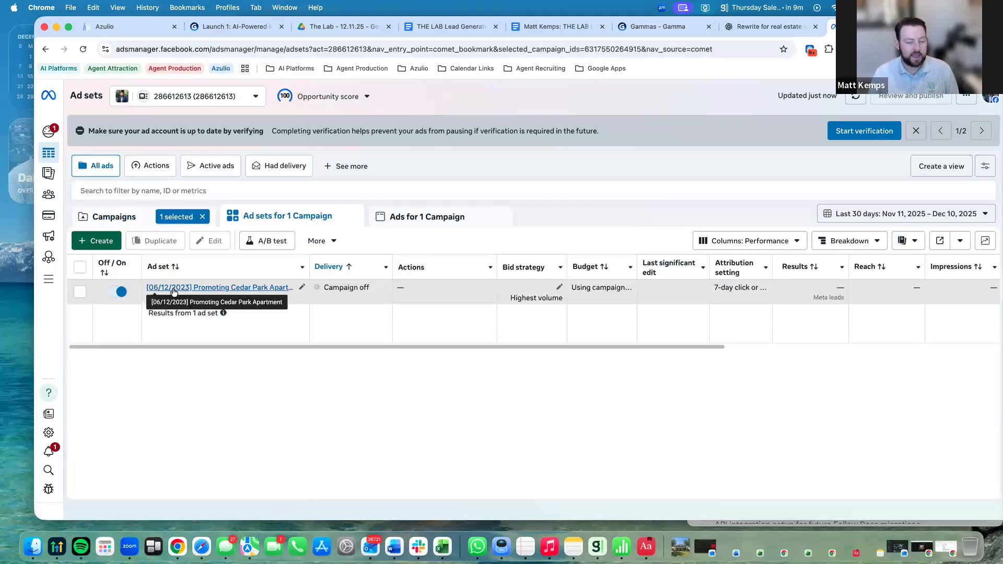
{"action": "left_click", "coordinate": [80, 292]}
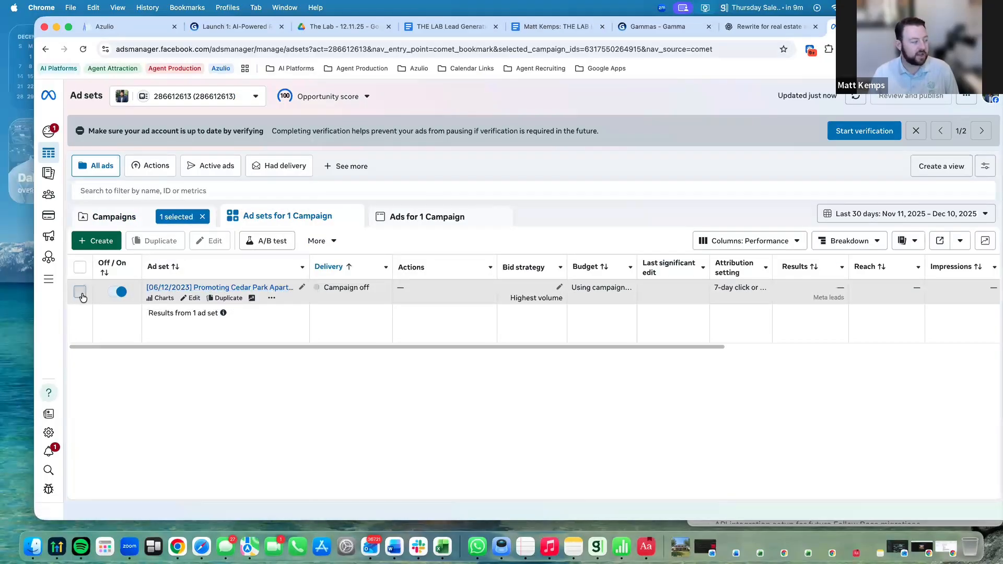
{"action": "left_click", "coordinate": [424, 220]}
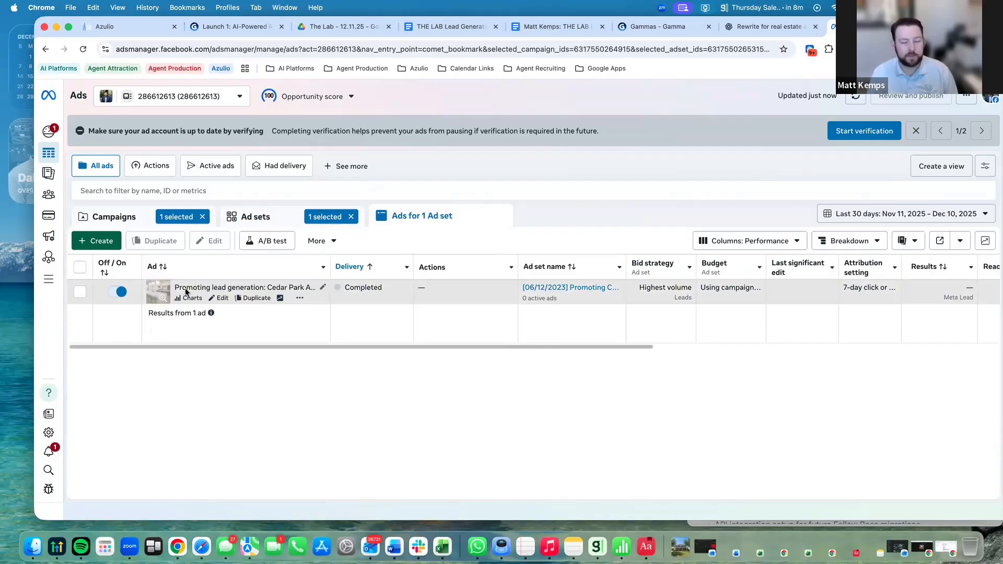
{"action": "left_click", "coordinate": [79, 296]}
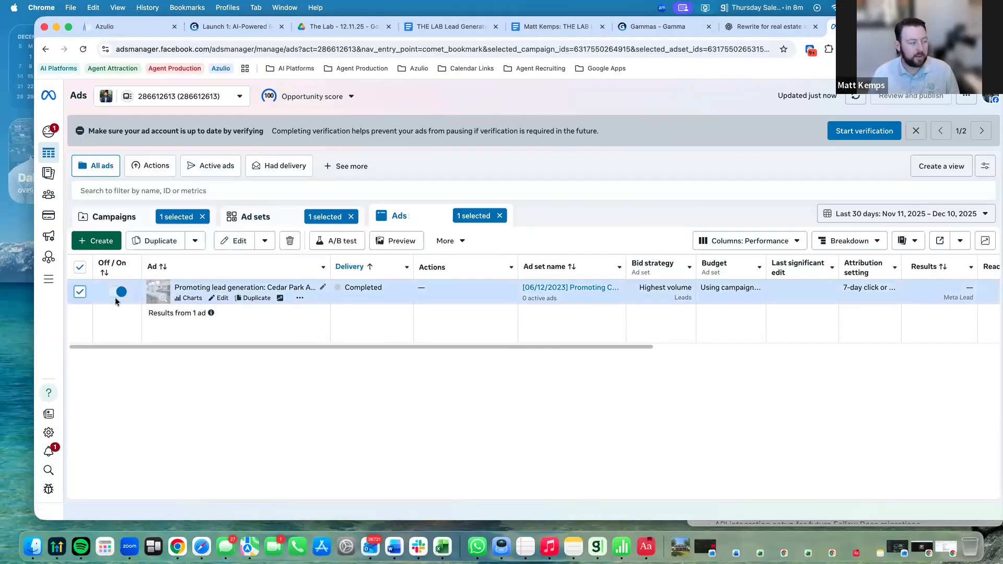
{"action": "left_click", "coordinate": [113, 218]}
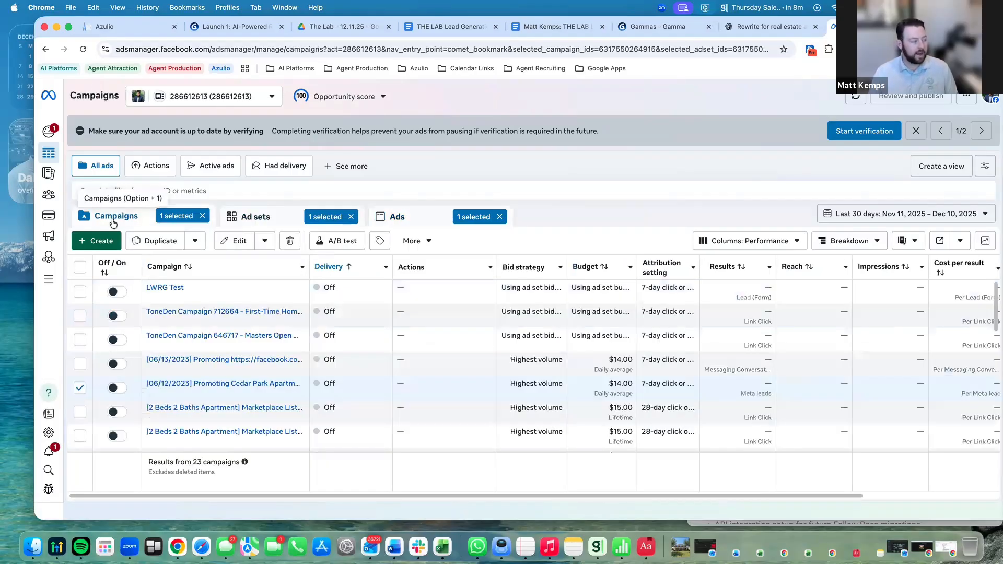
Step: Deselect the Cedar Park campaign, check the ad account list, and start a new campaign
{"action": "left_click", "coordinate": [80, 388]}
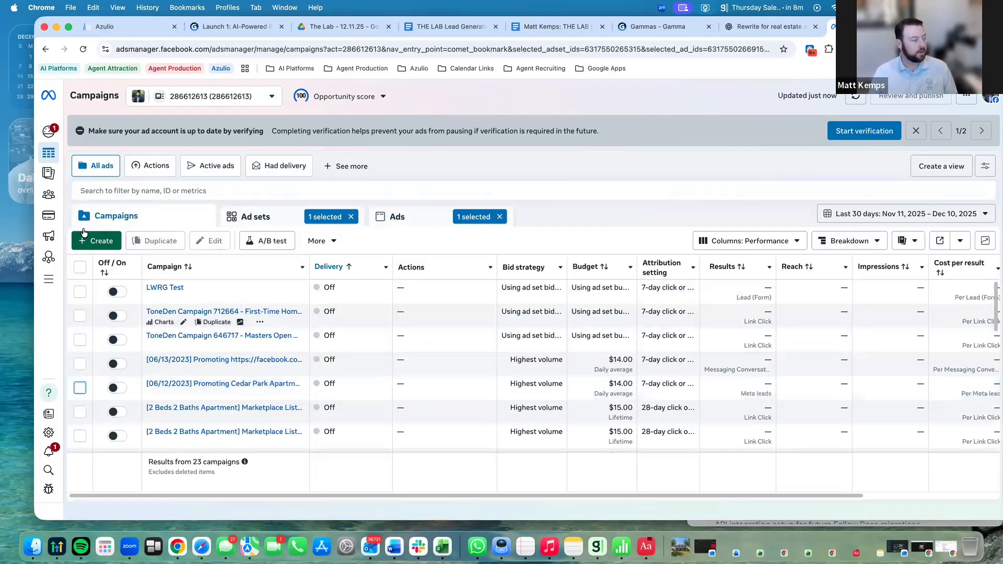
{"action": "left_click", "coordinate": [199, 100]}
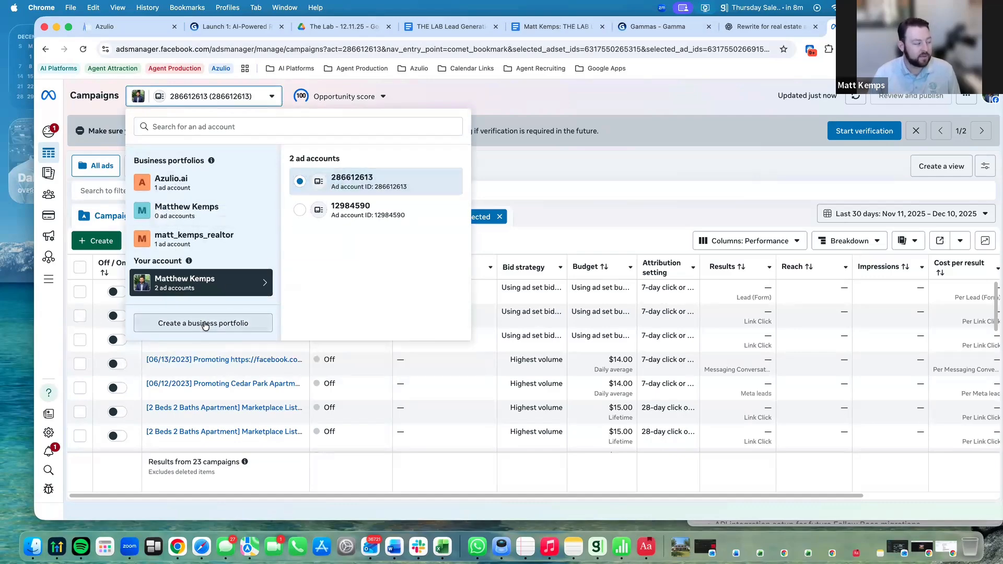
{"action": "left_click", "coordinate": [608, 164]}
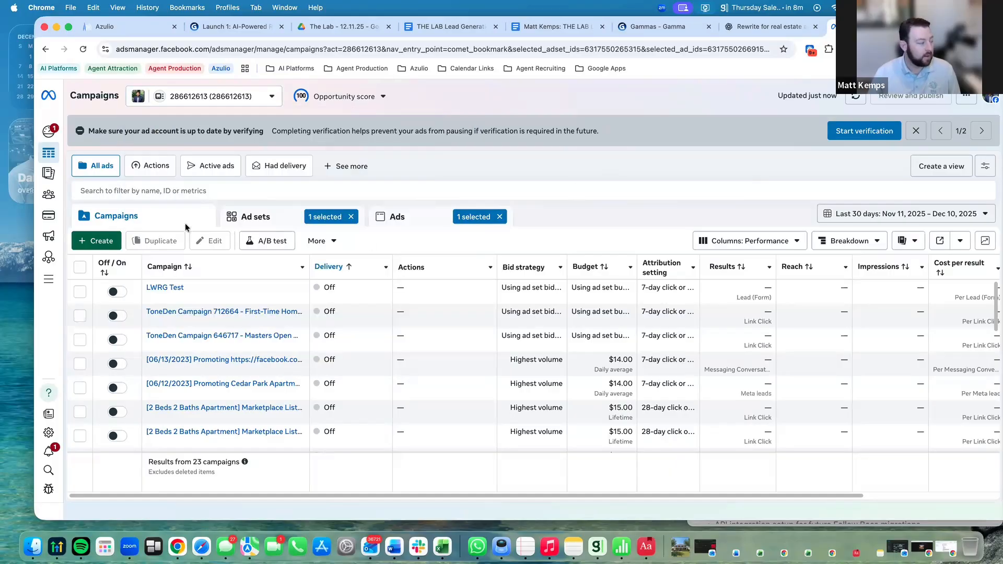
{"action": "left_click", "coordinate": [95, 242]}
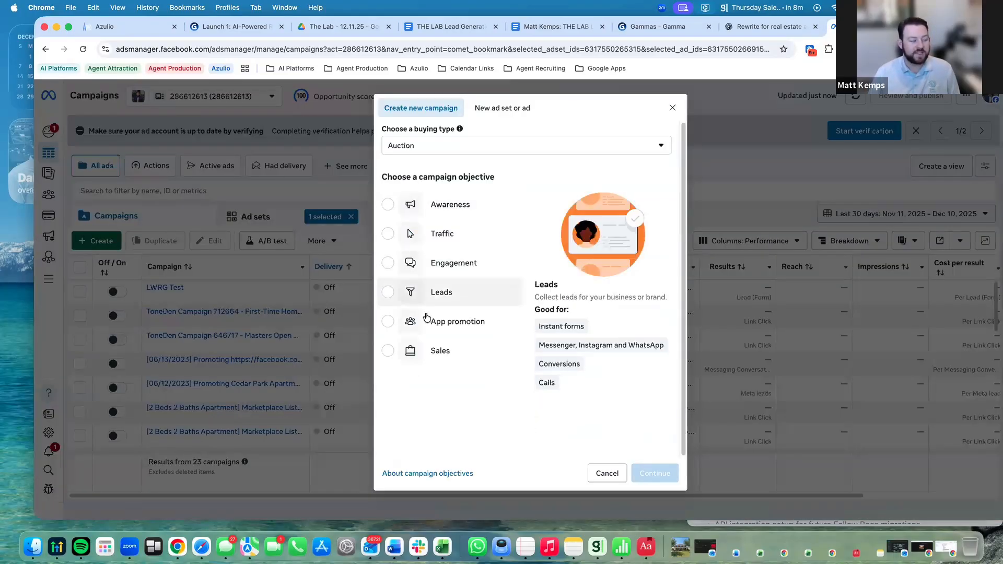
Step: Create the campaign with the Leads objective and dismiss the setup message
{"action": "left_click", "coordinate": [388, 293]}
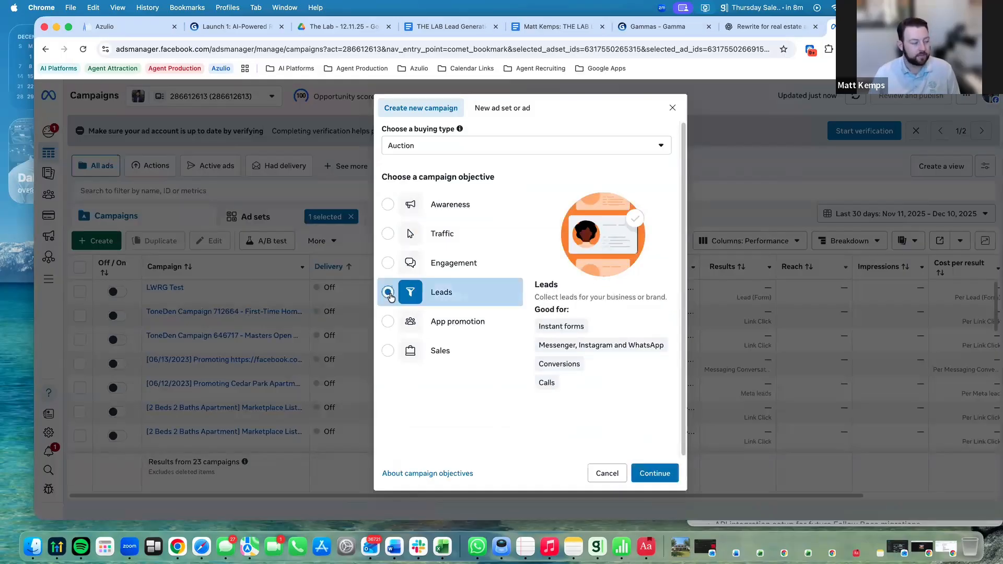
{"action": "left_click", "coordinate": [652, 473]}
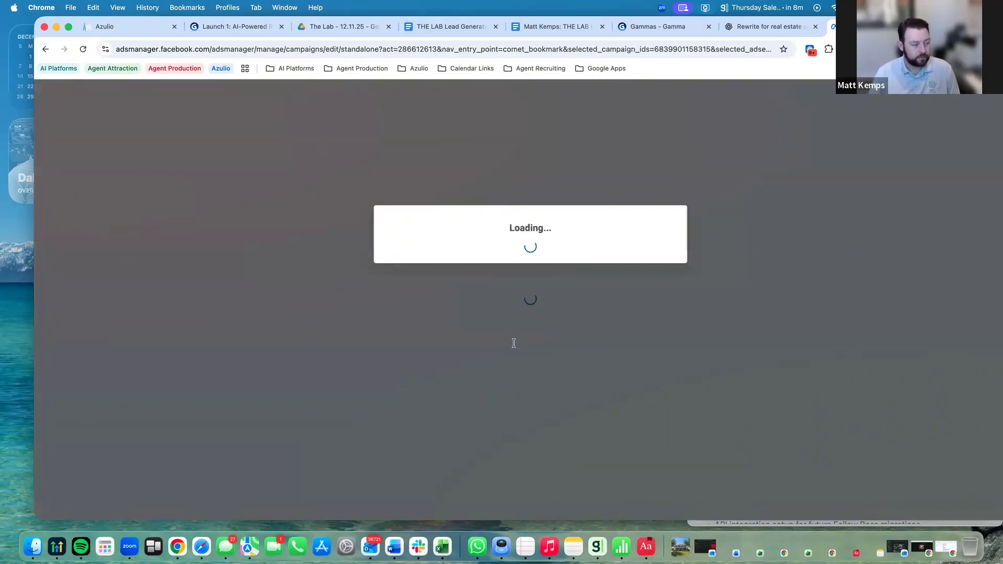
{"action": "left_click", "coordinate": [624, 359]}
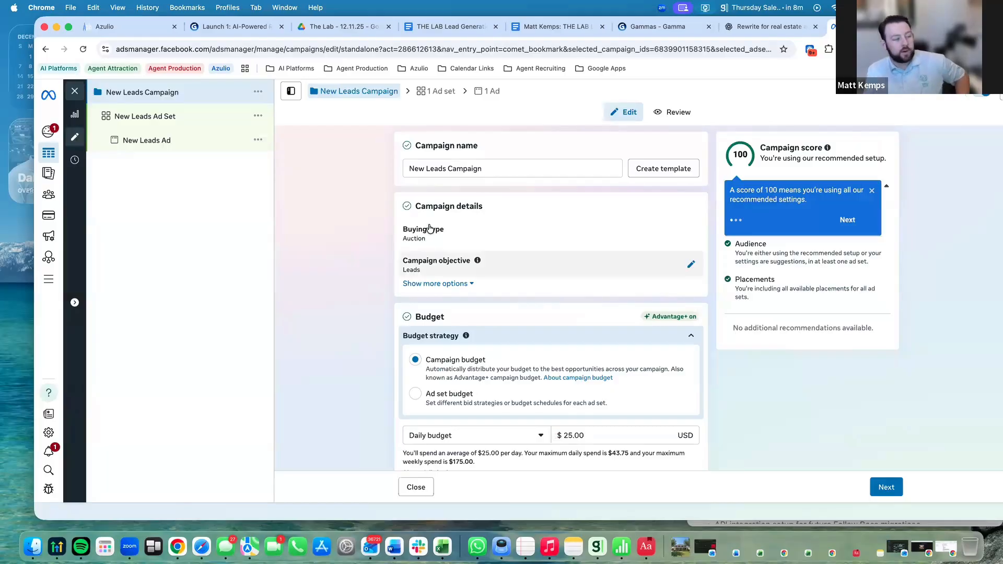
Step: Name the campaign 'December 2025 - Recently Reduced - Georgetown, TX'
{"action": "left_click", "coordinate": [506, 169]}
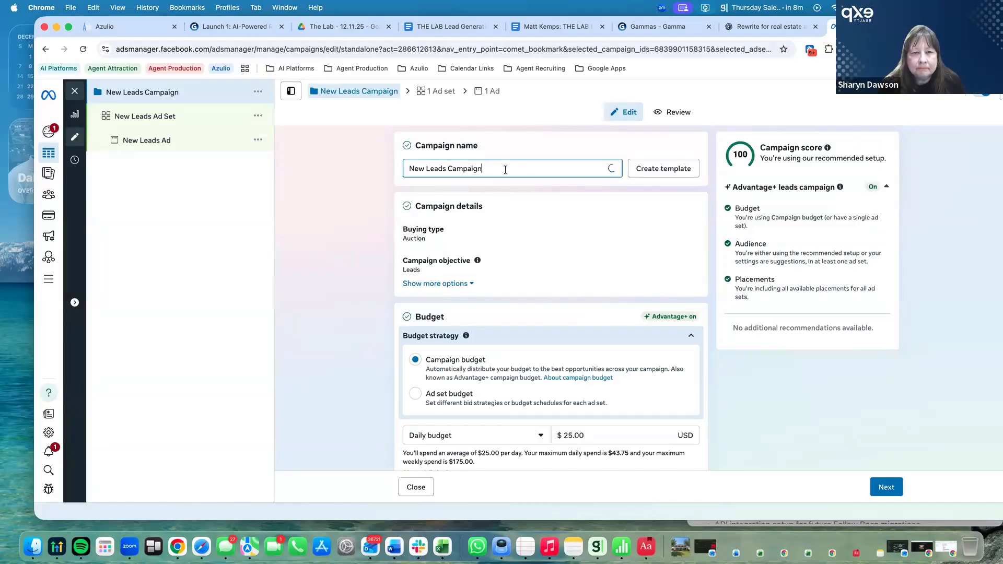
{"action": "double_click", "coordinate": [506, 170]}
{"action": "key", "text": "super+a"}
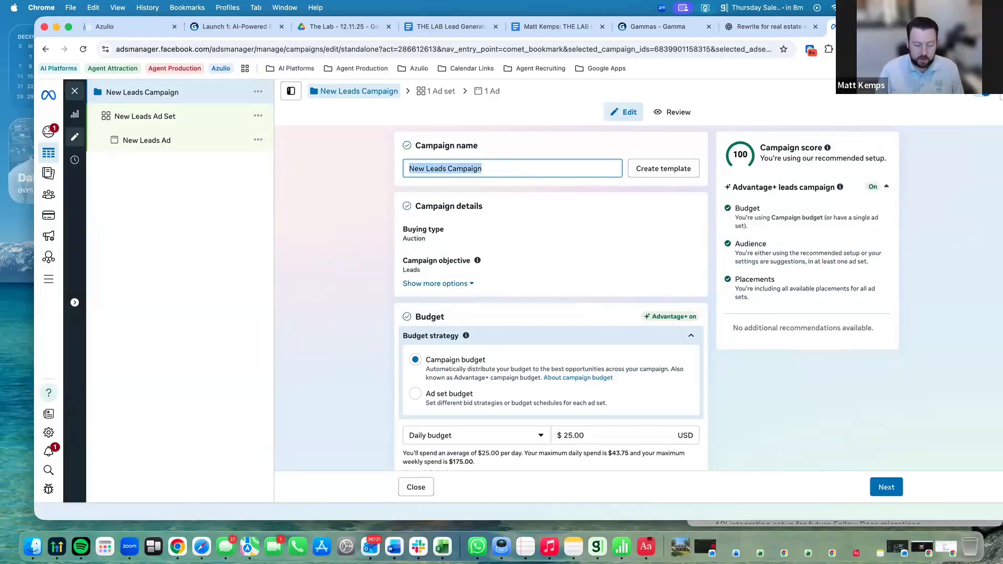
{"action": "key", "text": "BackSpace"}
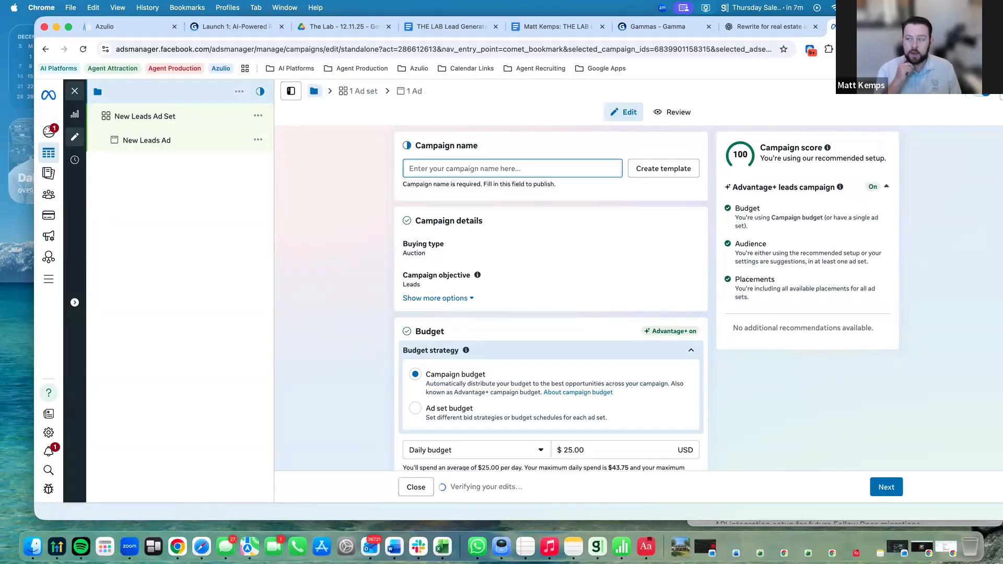
{"action": "type", "text": "December"}
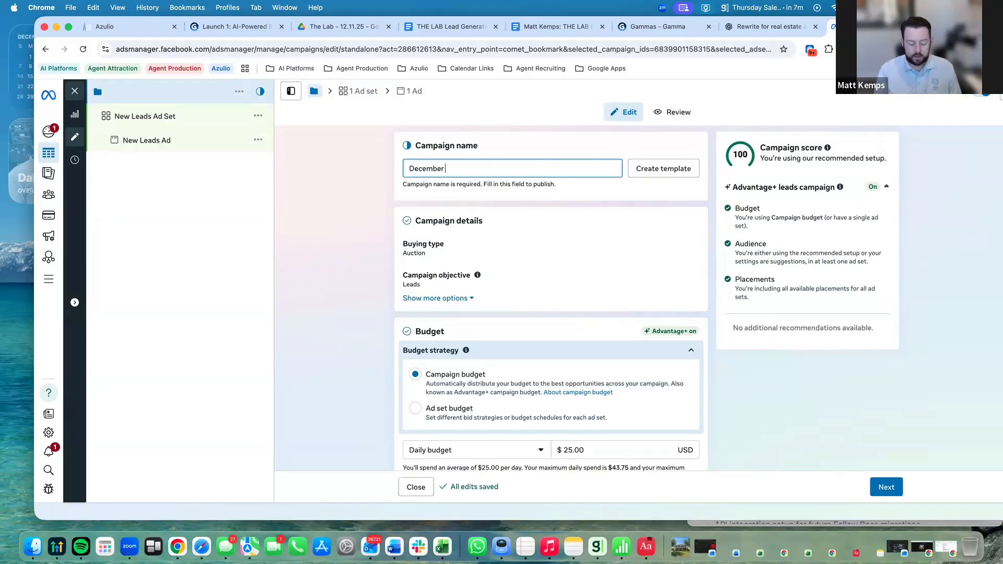
{"action": "type", "text": " 2025"}
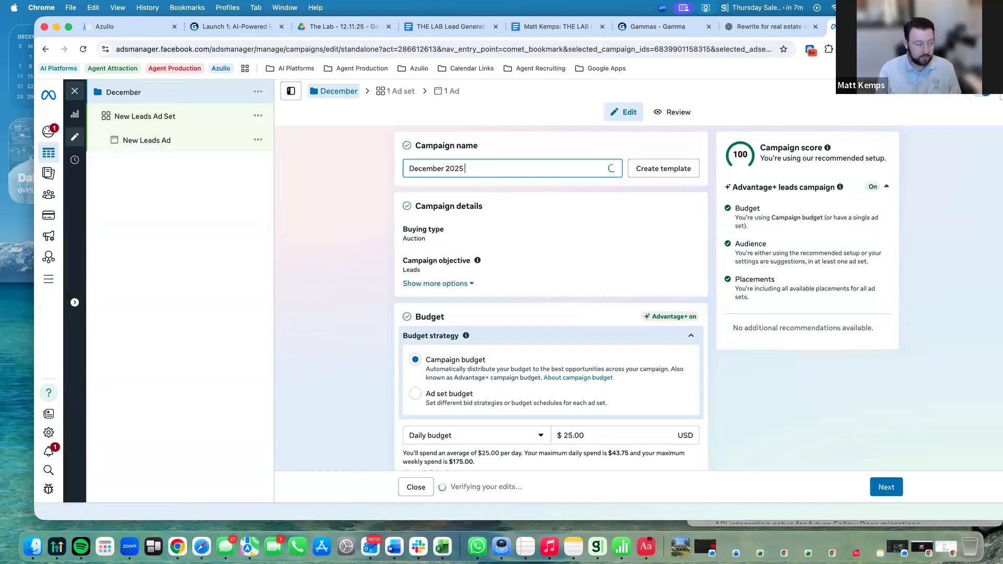
{"action": "type", "text": " -"}
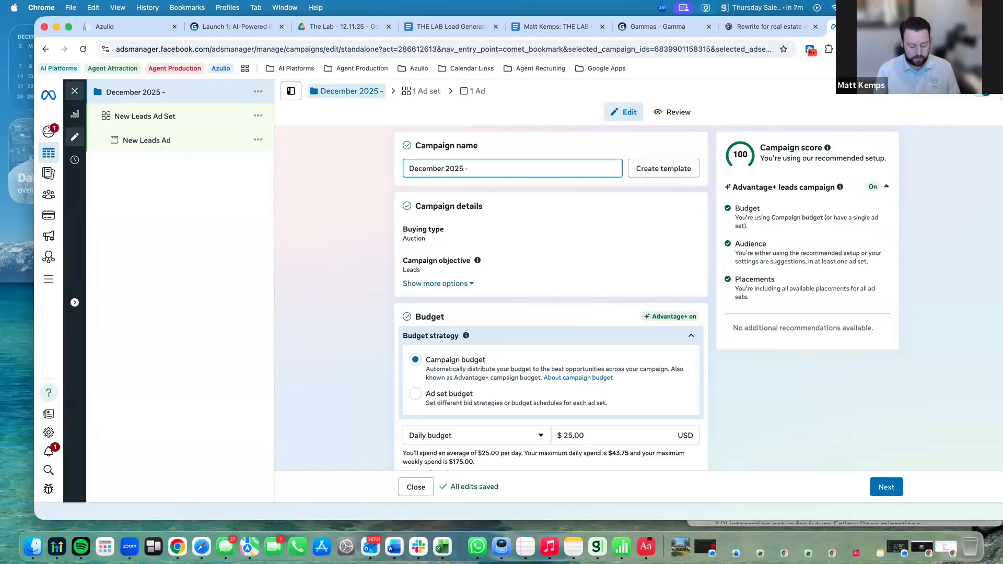
{"action": "type", "text": "Recently Re"}
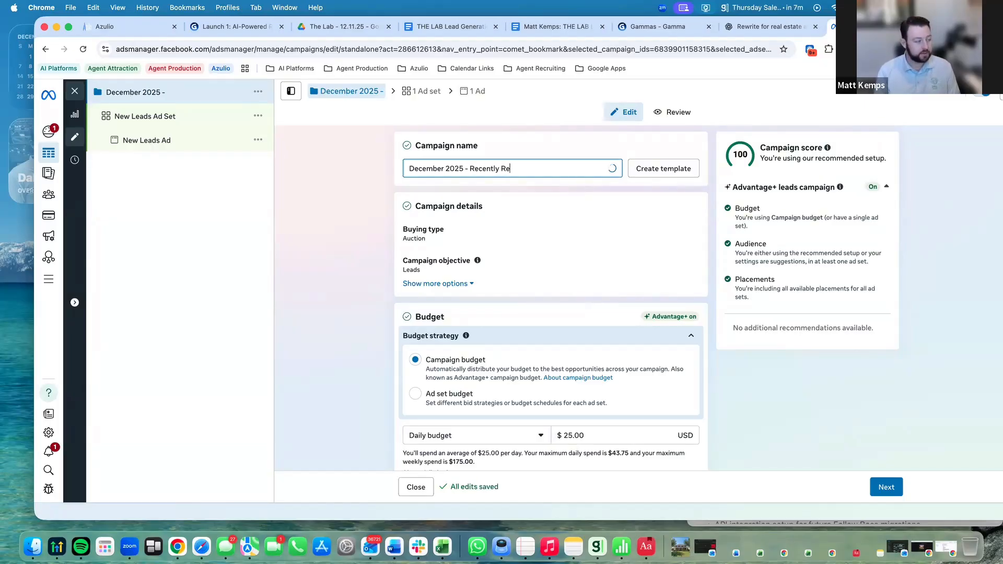
{"action": "type", "text": "duced "}
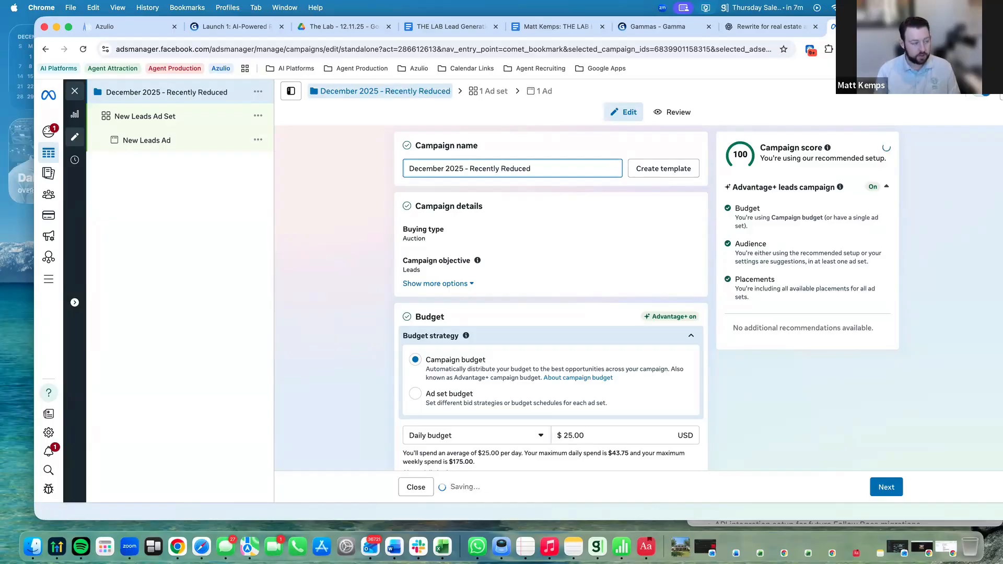
{"action": "type", "text": "Ga"}
{"action": "key", "text": "BackSpace"}
{"action": "key", "text": "BackSpace"}
{"action": "type", "text": "- "}
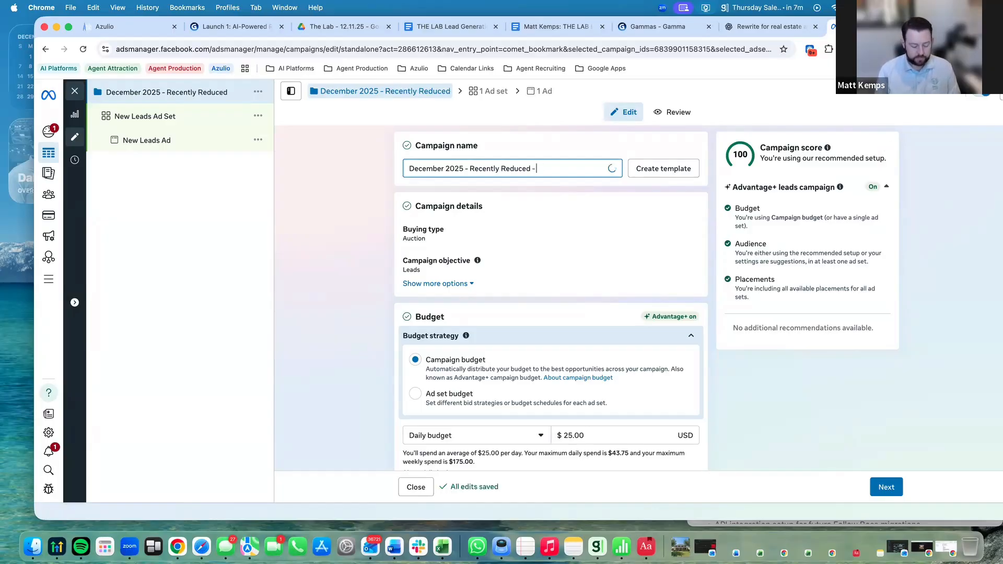
{"action": "type", "text": "Georgetown, tX"}
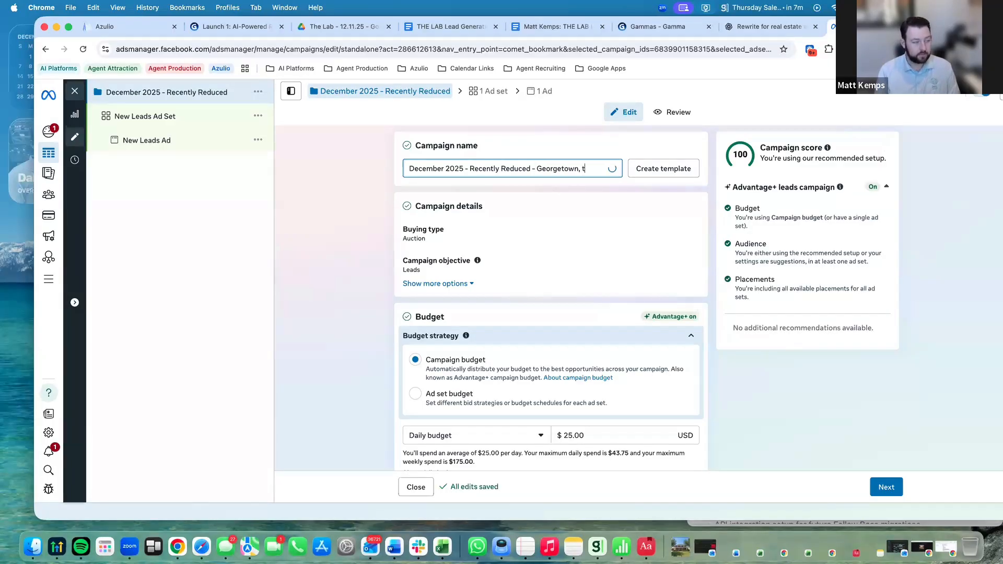
{"action": "key", "text": "Tab"}
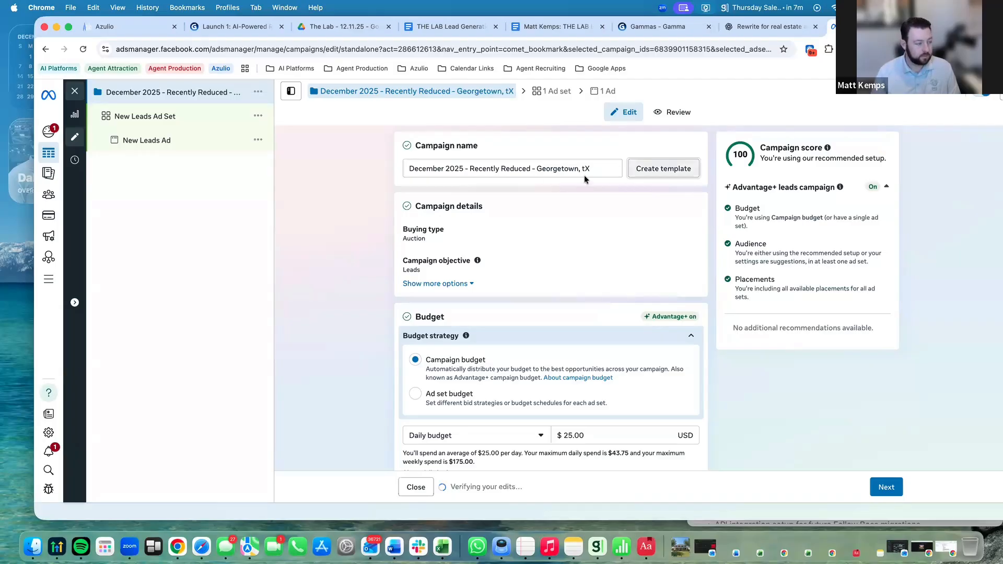
{"action": "left_click", "coordinate": [588, 168]}
{"action": "key", "text": "BackSpace"}
{"action": "key", "text": "BackSpace"}
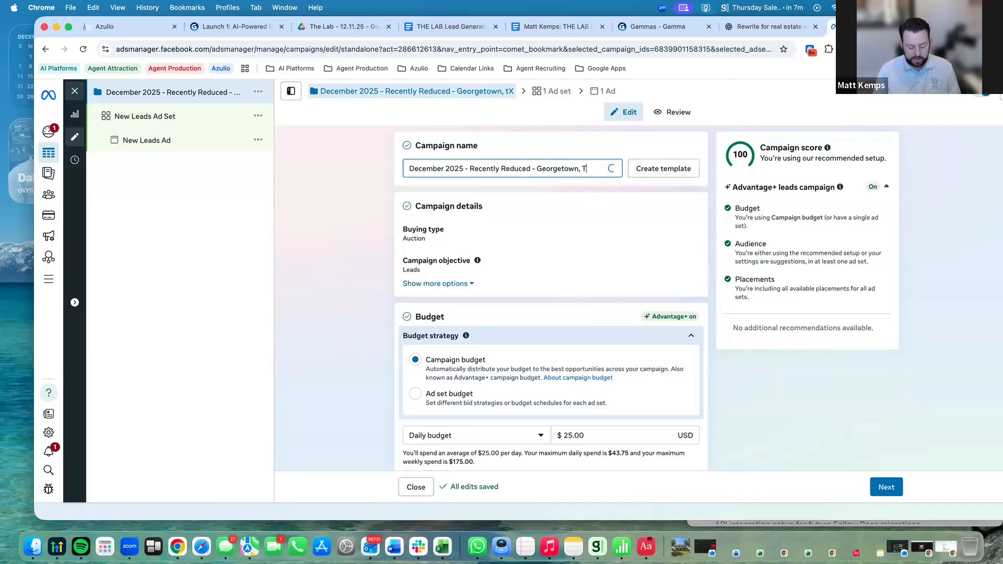
{"action": "type", "text": "TX"}
{"action": "key", "text": "Tab"}
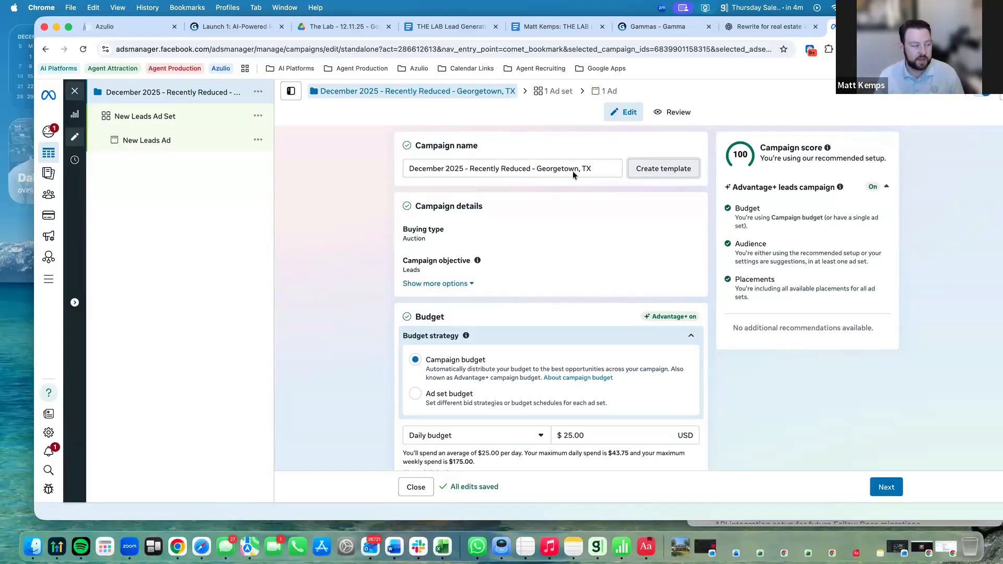
Step: Expand buying type, try ad set budgets, then return to a single campaign budget
{"action": "left_click", "coordinate": [425, 235]}
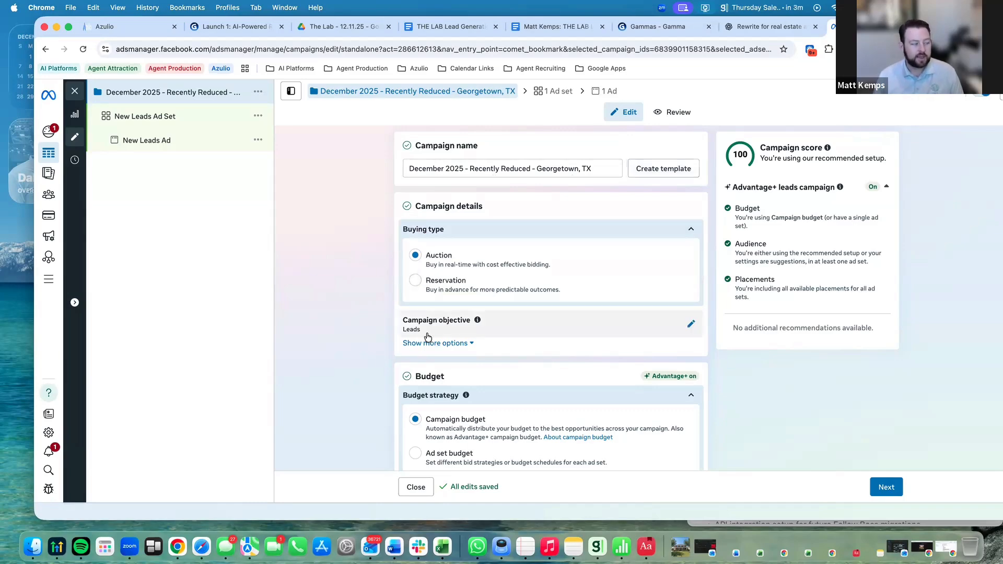
{"action": "scroll", "coordinate": [391, 361], "scroll_direction": "down", "scroll_amount": 3}
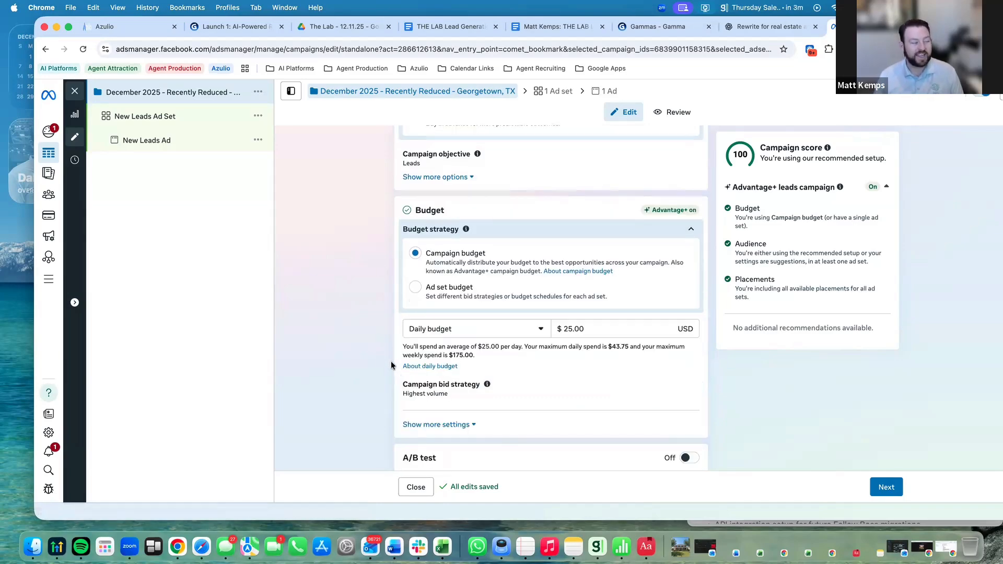
{"action": "scroll", "coordinate": [391, 359], "scroll_direction": "down", "scroll_amount": 1}
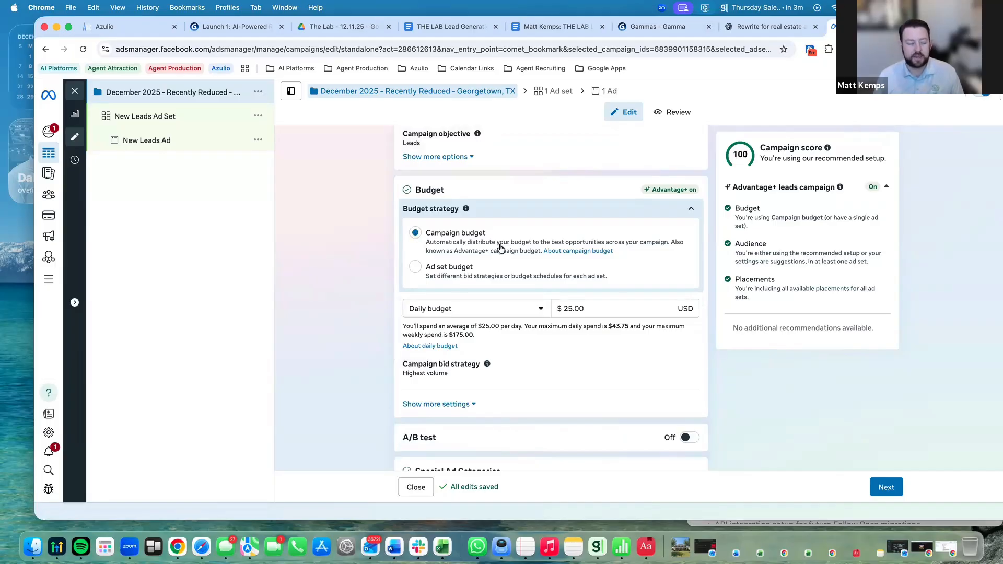
{"action": "left_click", "coordinate": [439, 276]}
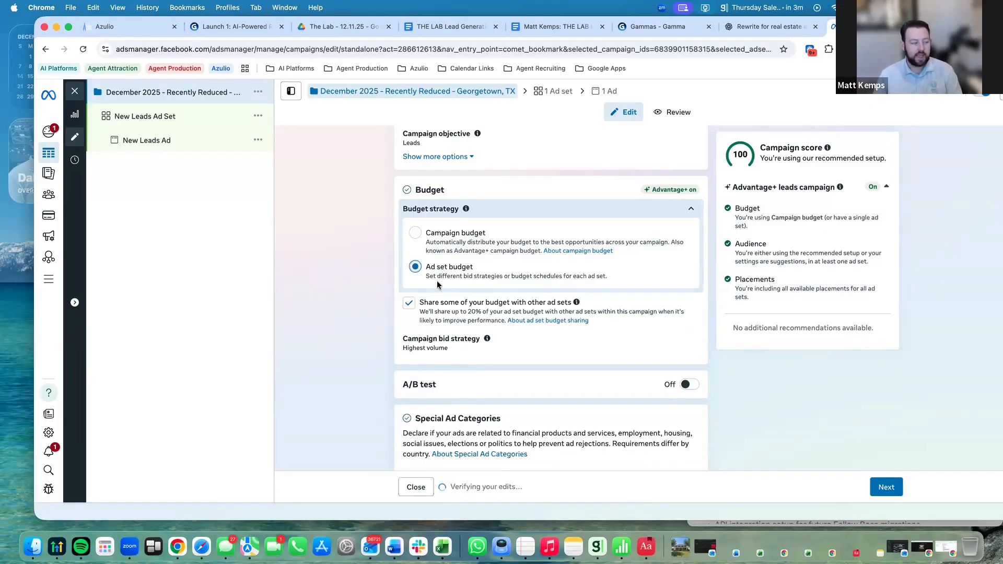
{"action": "left_click", "coordinate": [415, 233]}
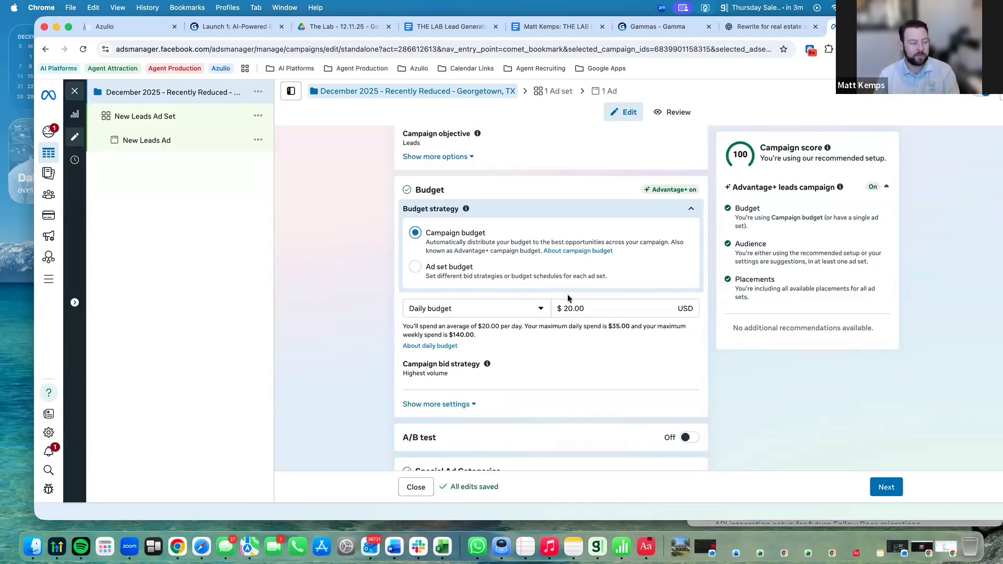
Step: Select the 20.00 daily budget amount after checking 20*30 in a quick system calculation
{"action": "left_click", "coordinate": [589, 310]}
{"action": "double_click", "coordinate": [589, 309]}
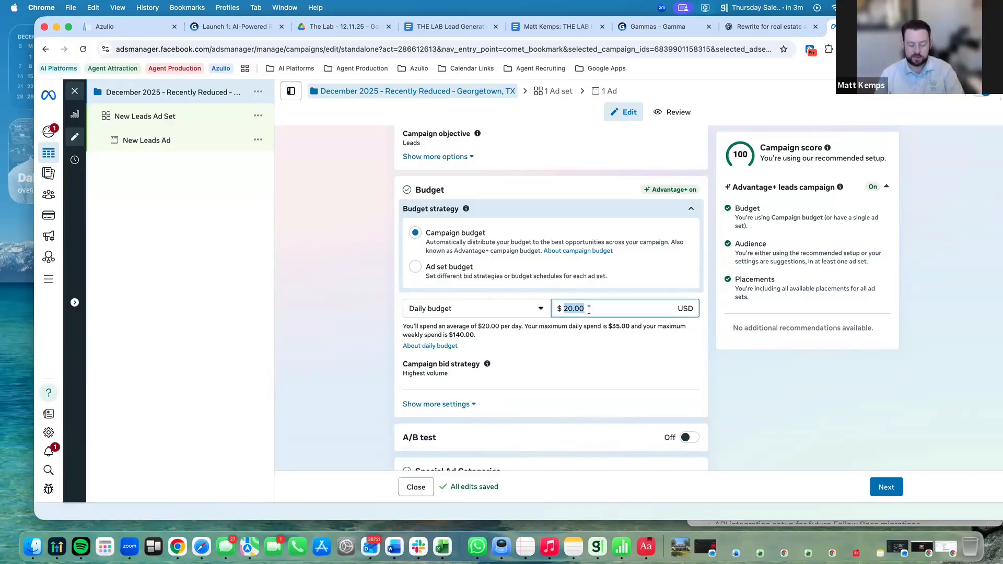
{"action": "key", "text": "super+space"}
{"action": "type", "text": "2"}
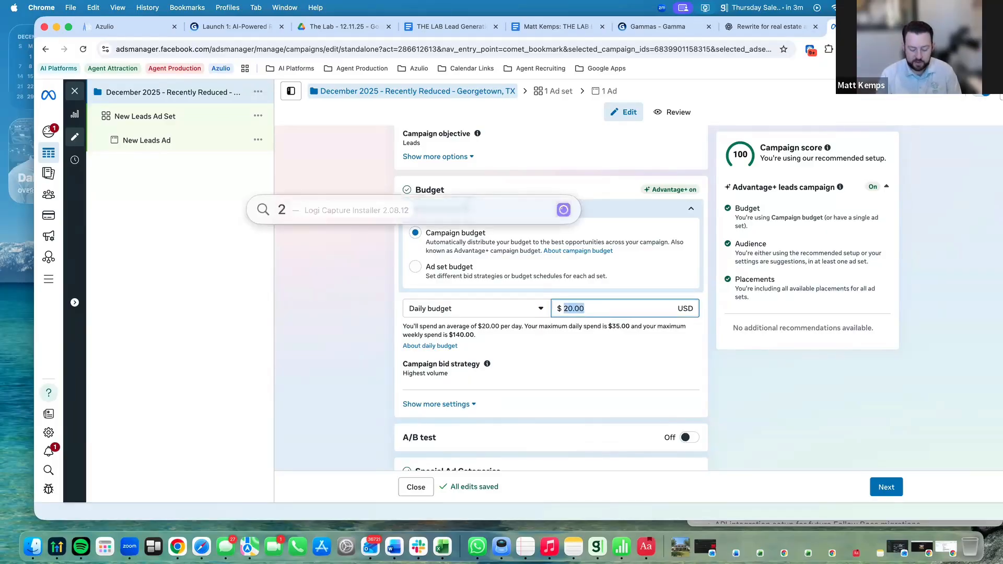
{"action": "type", "text": "0*30"}
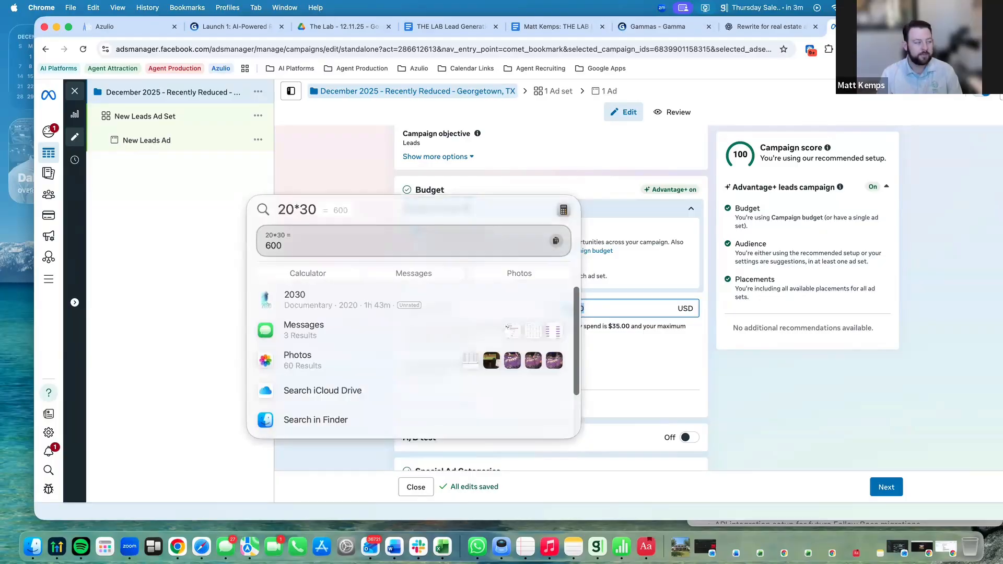
{"action": "key", "text": "BackSpace"}
{"action": "key", "text": "BackSpace"}
{"action": "key", "text": "BackSpace"}
{"action": "key", "text": "BackSpace"}
{"action": "key", "text": "BackSpace"}
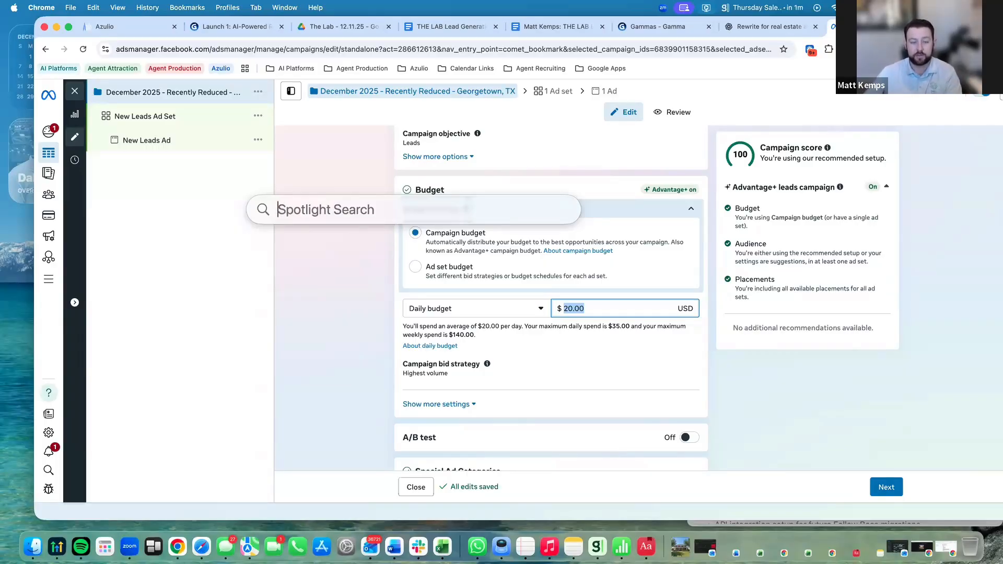
{"action": "left_click", "coordinate": [593, 310]}
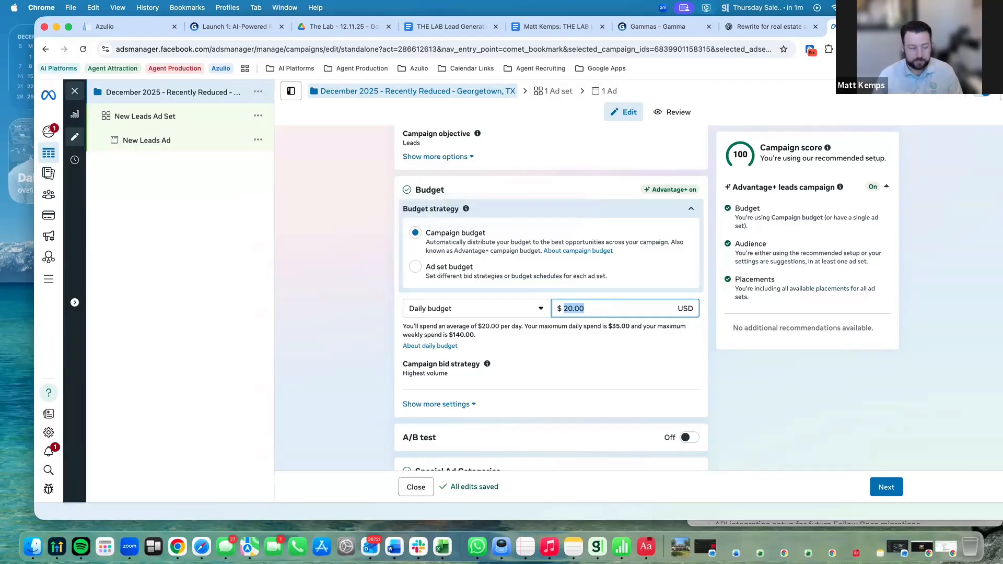
{"action": "type", "text": "50"}
{"action": "left_click", "coordinate": [734, 371]}
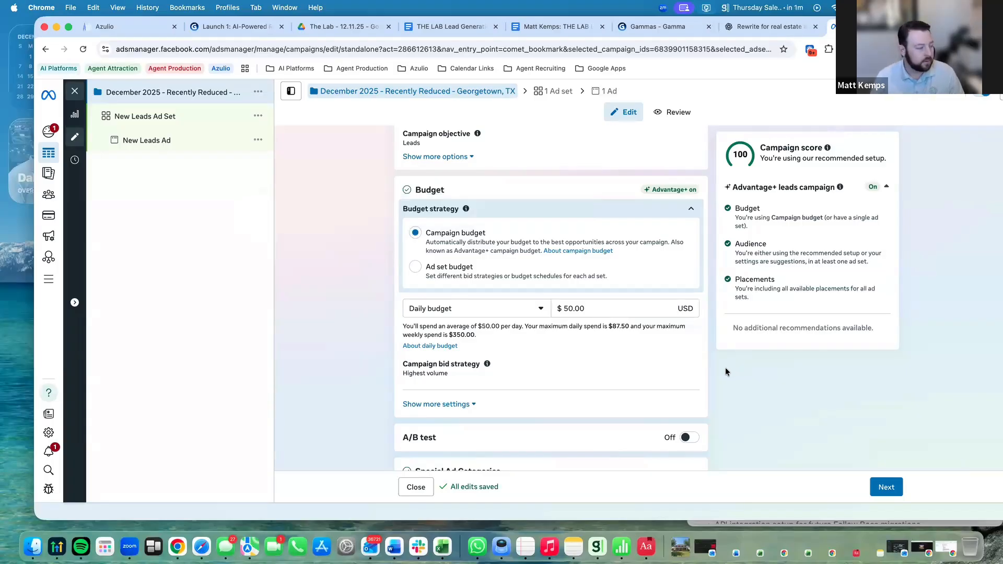
{"action": "scroll", "coordinate": [725, 372], "scroll_direction": "down", "scroll_amount": 4}
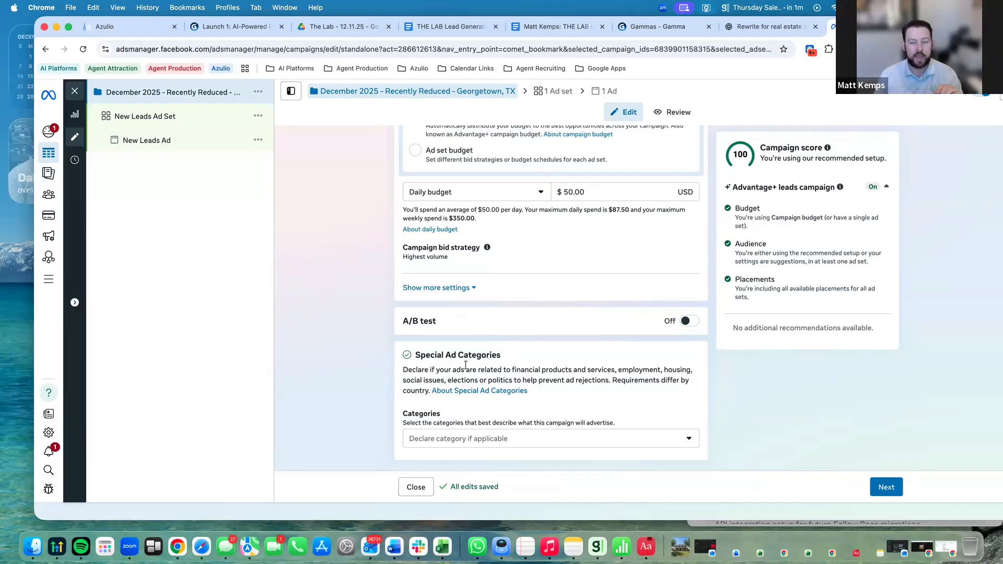
Step: Declare Housing as the campaign's special ad category
{"action": "left_click", "coordinate": [436, 439]}
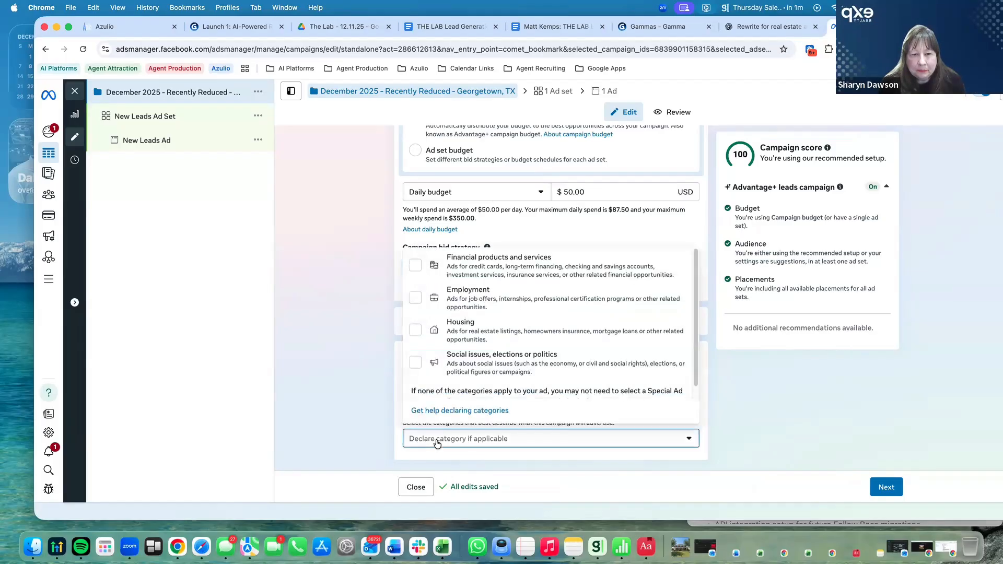
{"action": "left_click", "coordinate": [416, 334]}
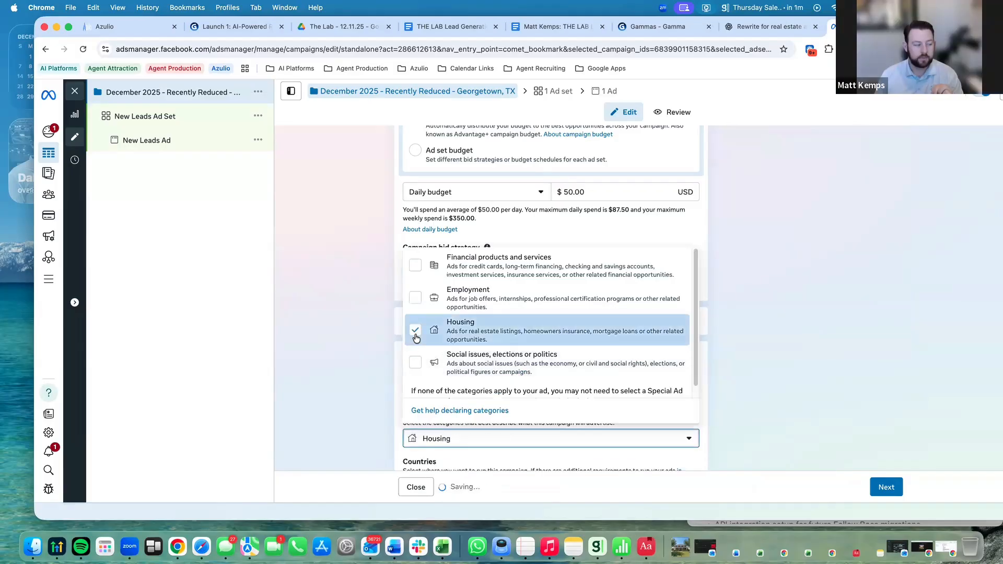
{"action": "left_click", "coordinate": [810, 303]}
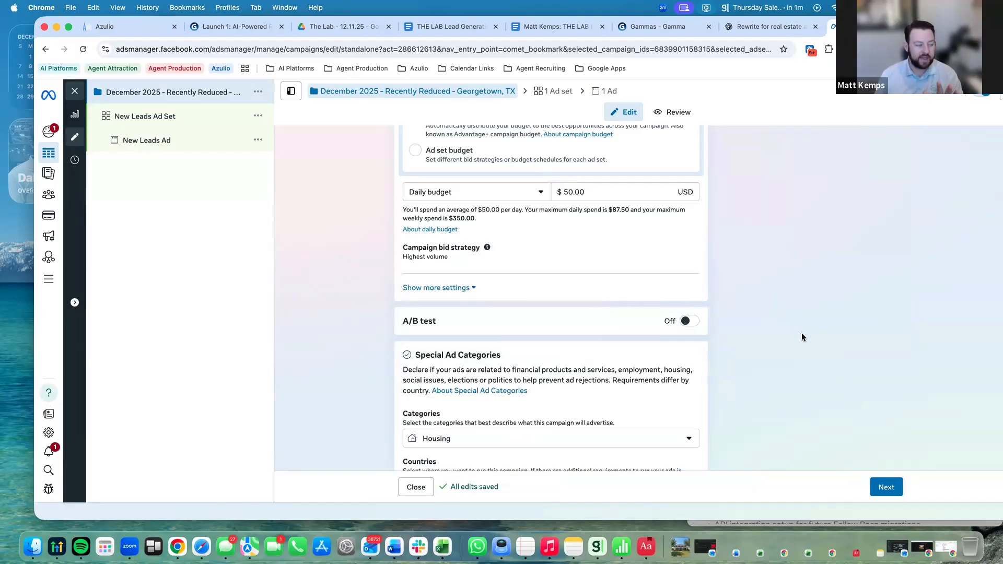
{"action": "scroll", "coordinate": [802, 334], "scroll_direction": "down", "scroll_amount": 3}
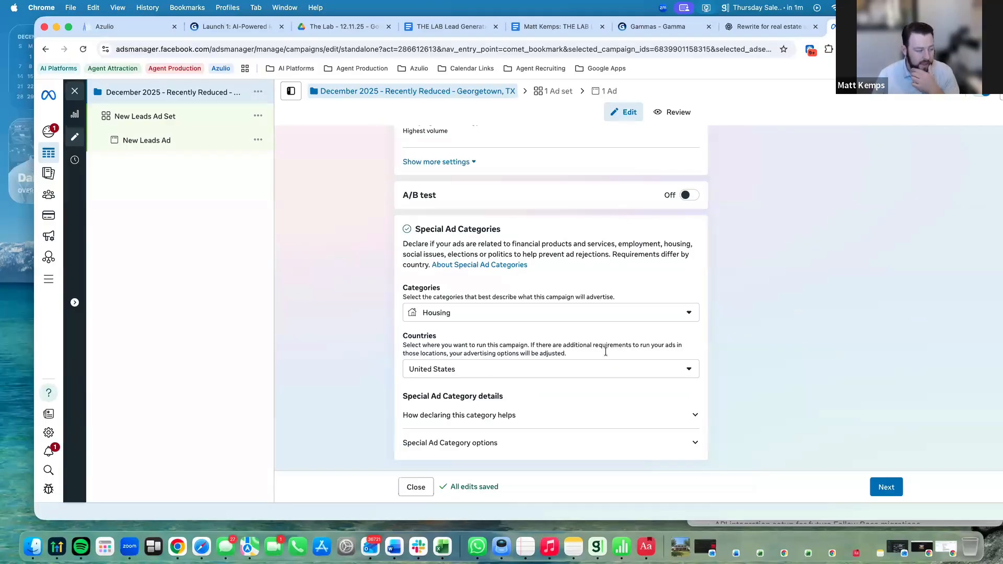
Step: Expand both special ad category detail rows, then continue to the ad set settings
{"action": "left_click", "coordinate": [694, 416]}
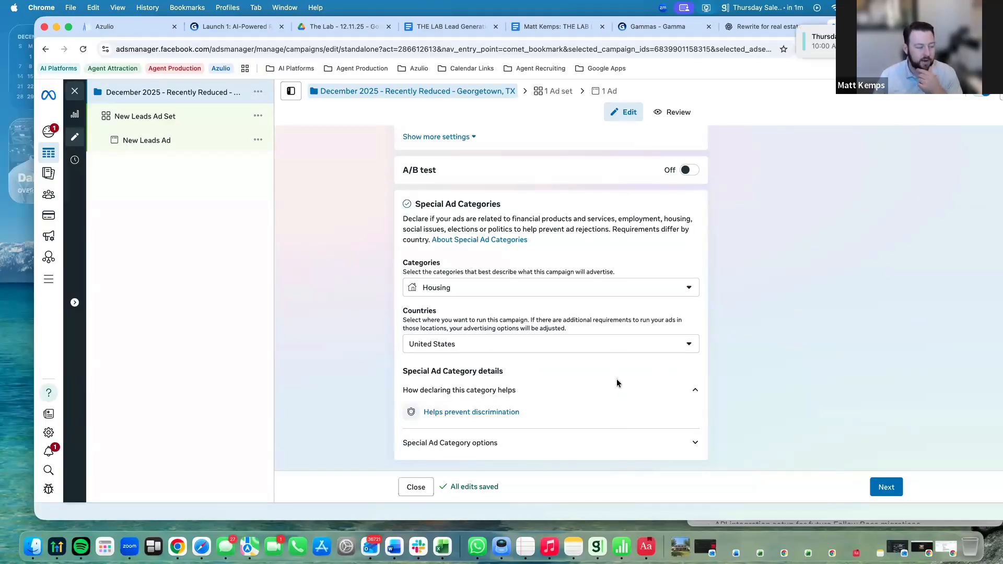
{"action": "left_click", "coordinate": [695, 443]}
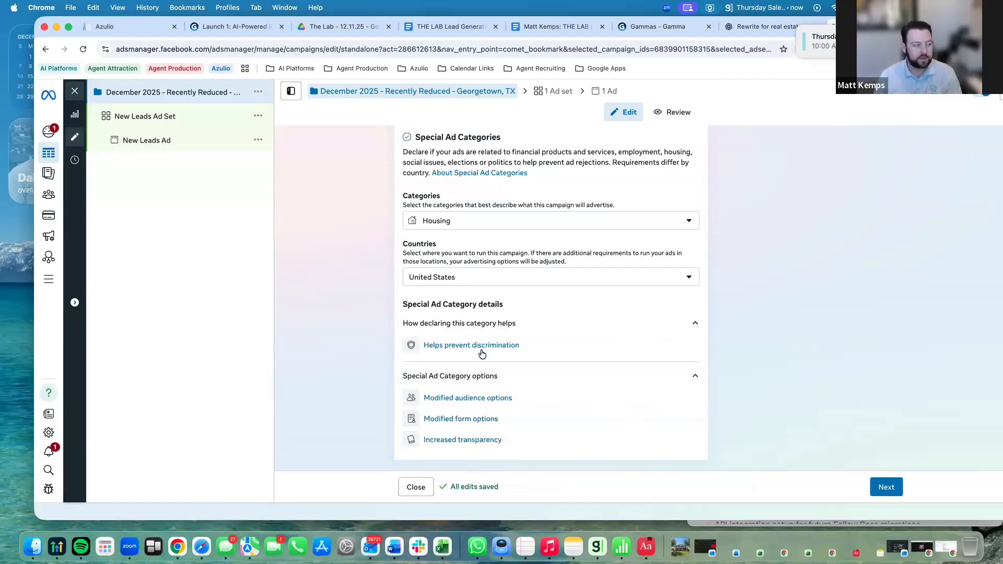
{"action": "scroll", "coordinate": [571, 377], "scroll_direction": "up", "scroll_amount": 4}
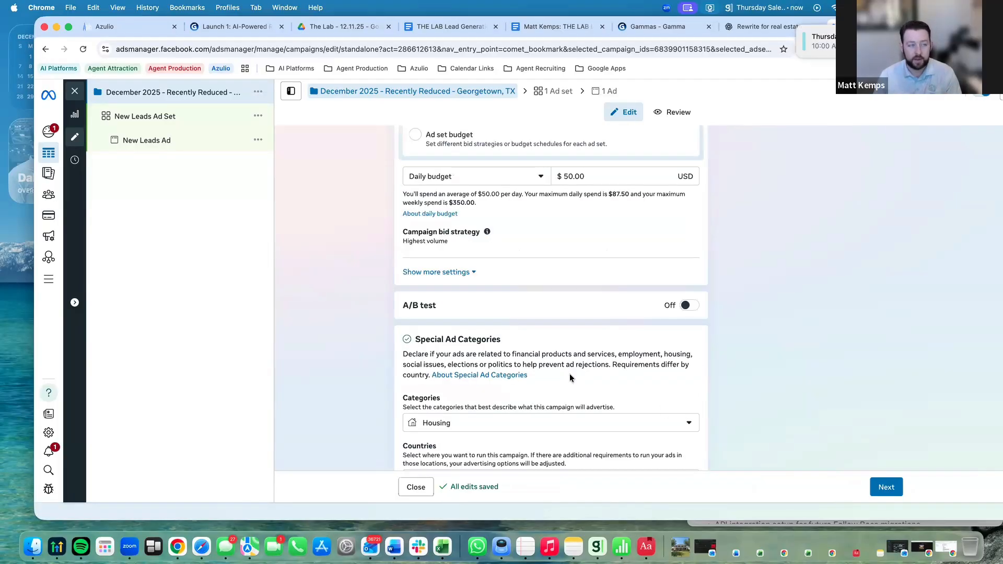
{"action": "left_click", "coordinate": [887, 487]}
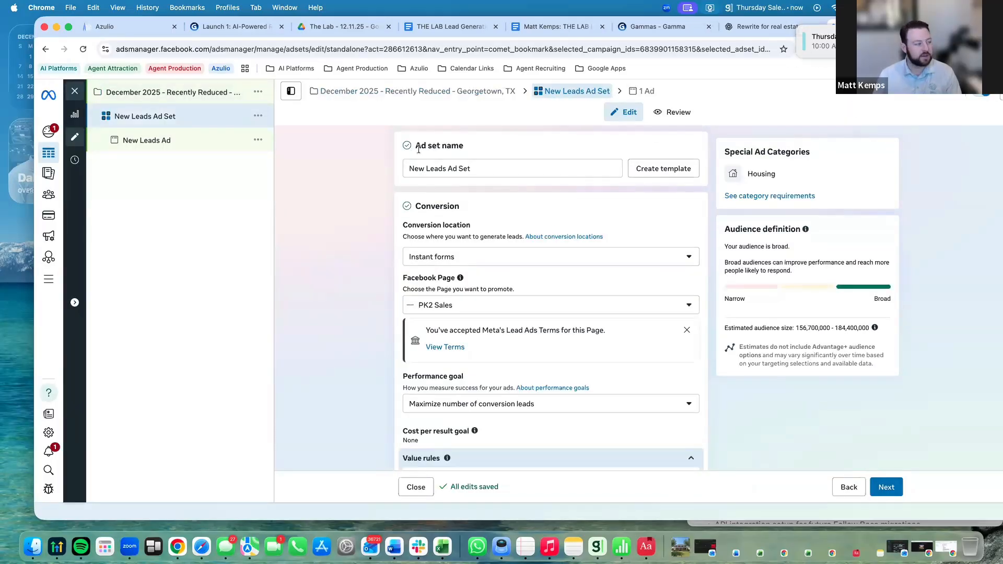
Step: Replace the ad set name with 'Recently Reduced - Georgetown', adding a 'December 2025 -' prefix
{"action": "left_click_drag", "start_coordinate": [415, 146], "coordinate": [488, 166]}
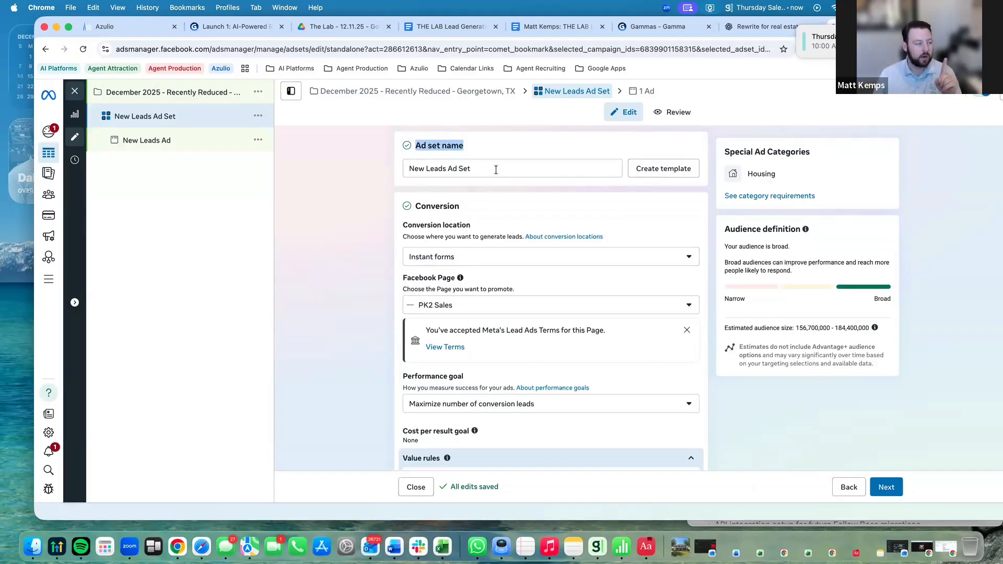
{"action": "triple_click", "coordinate": [495, 169]}
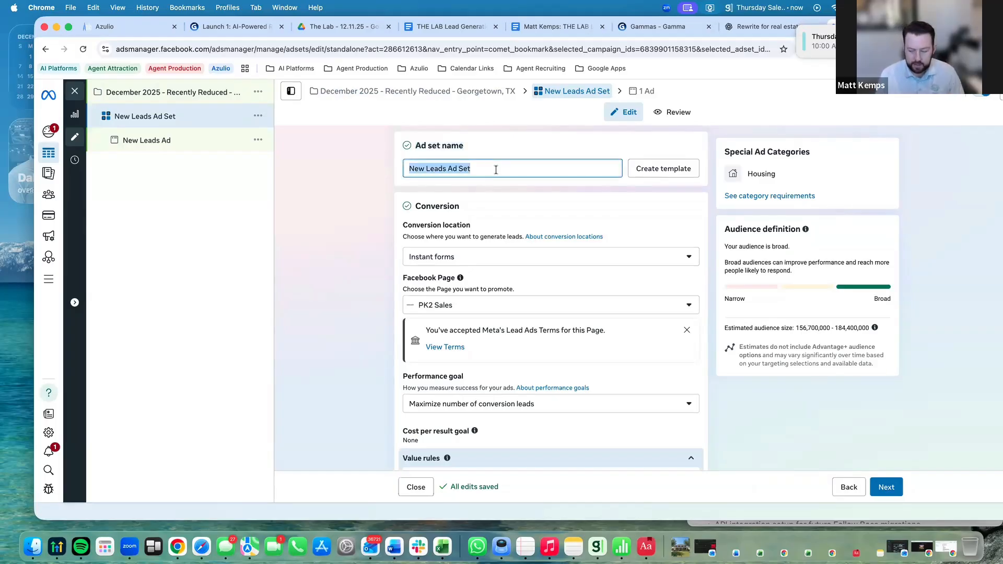
{"action": "type", "text": "Rec"}
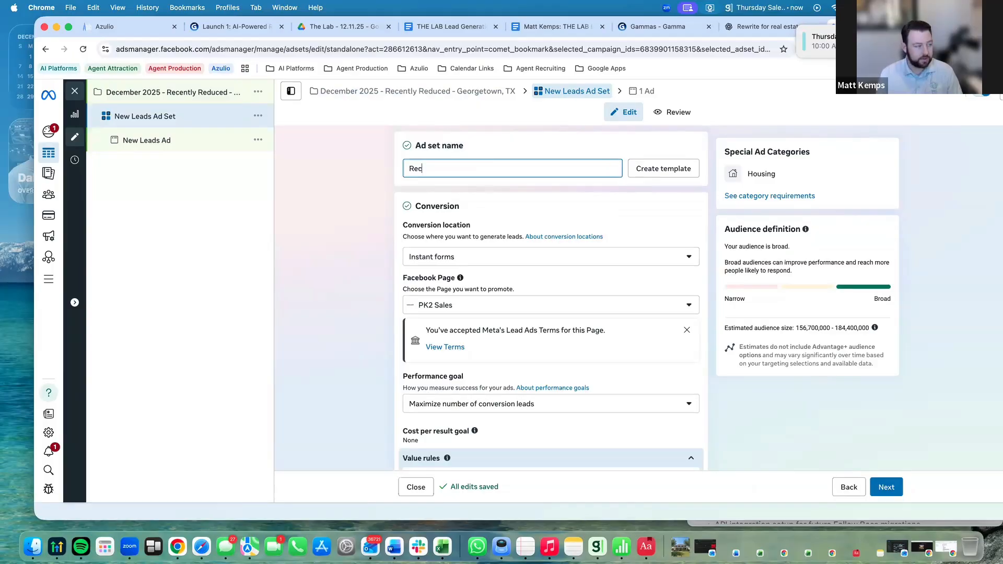
{"action": "type", "text": "ently Red"}
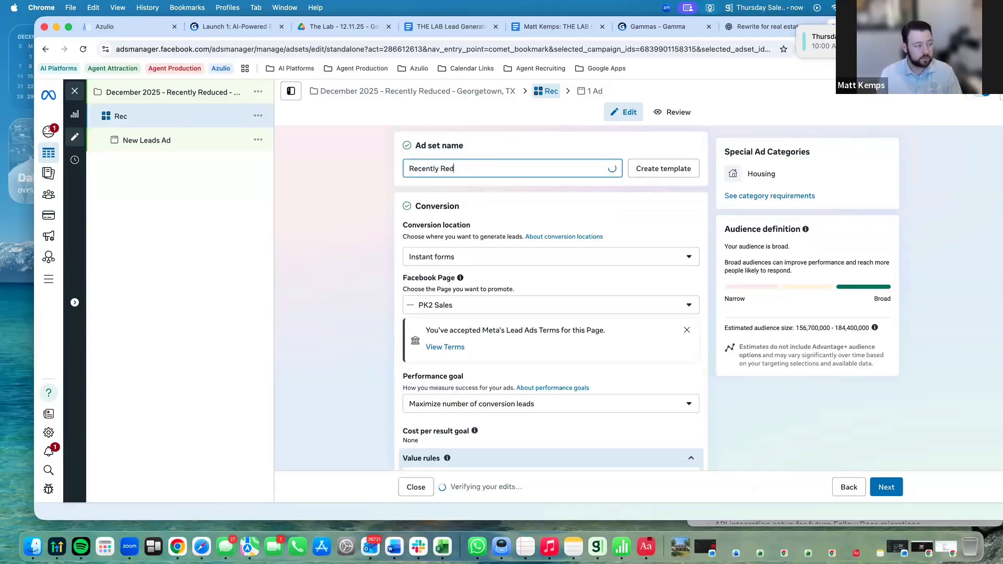
{"action": "type", "text": "uced - Geor"}
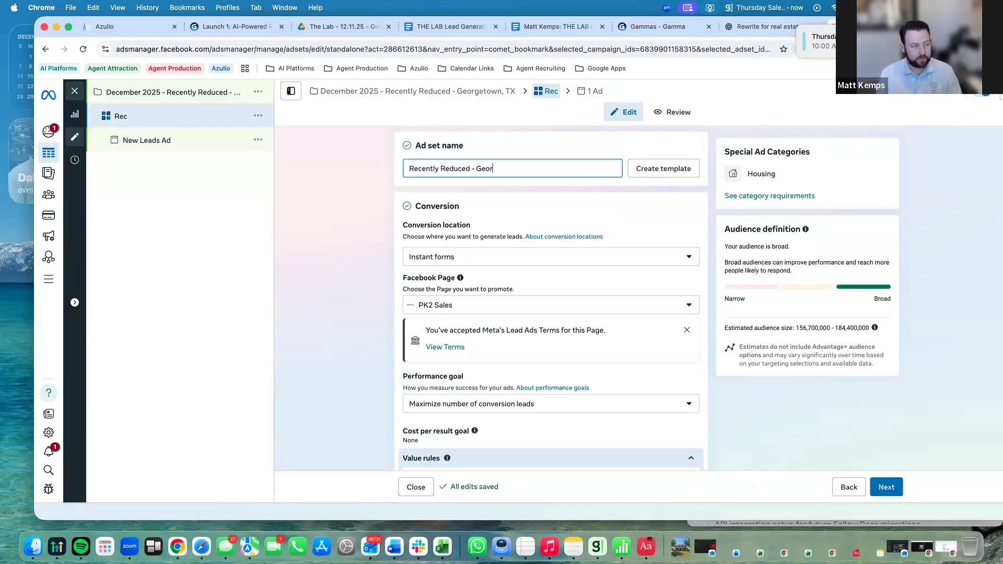
{"action": "type", "text": "getown"}
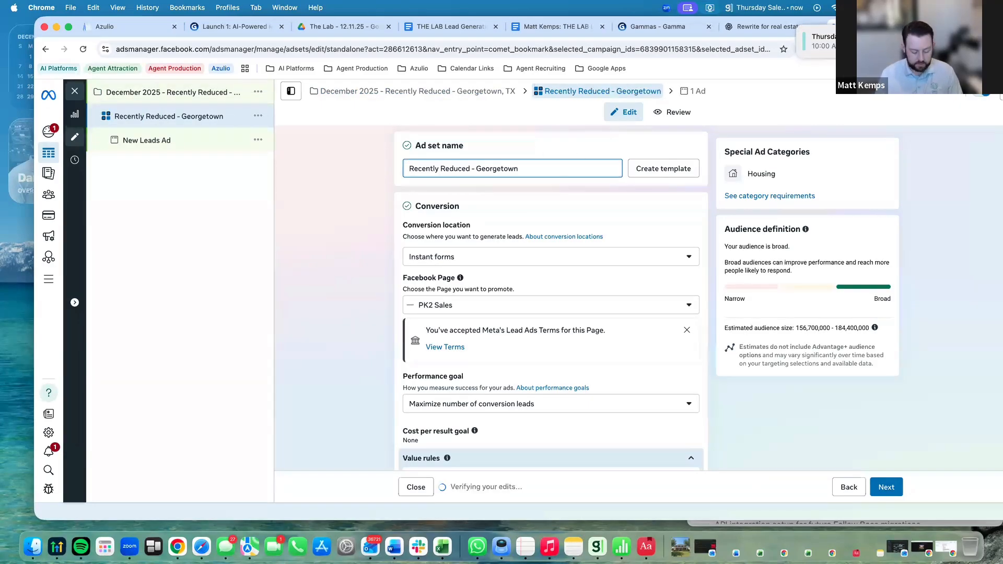
{"action": "type", "text": " dE"}
{"action": "key", "text": "BackSpace"}
{"action": "key", "text": "BackSpace"}
{"action": "type", "text": "Dece"}
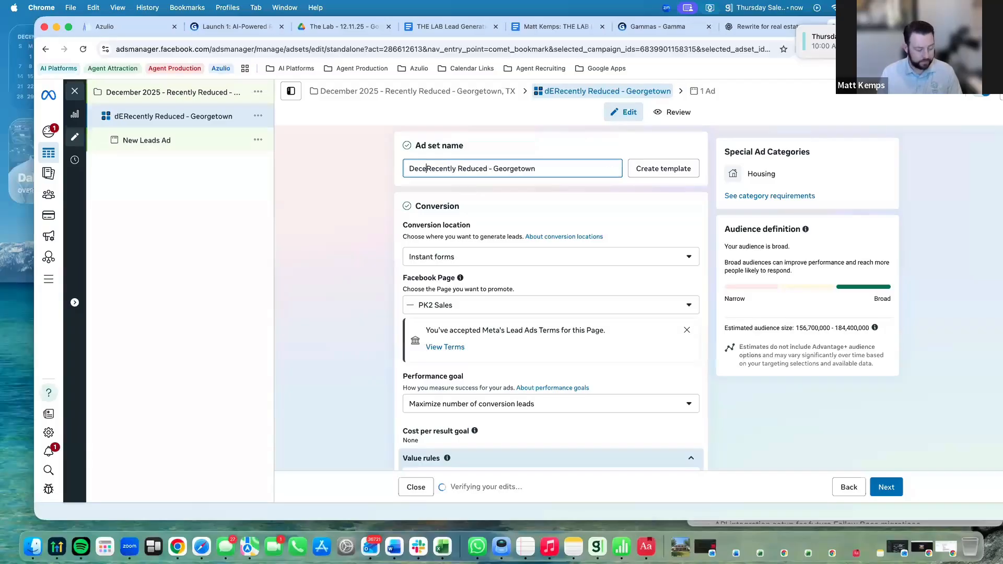
{"action": "type", "text": "mber 2025"}
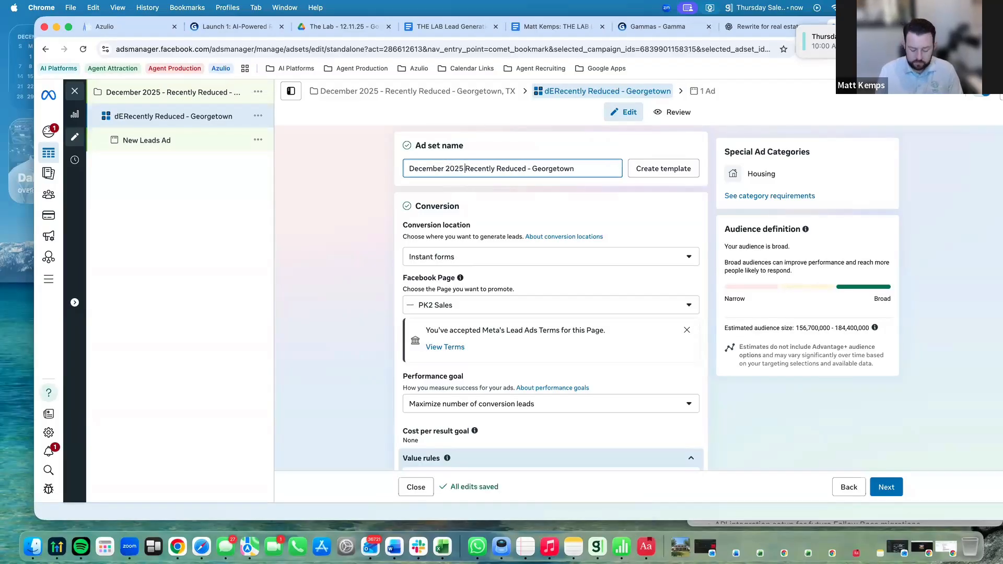
{"action": "type", "text": " -"}
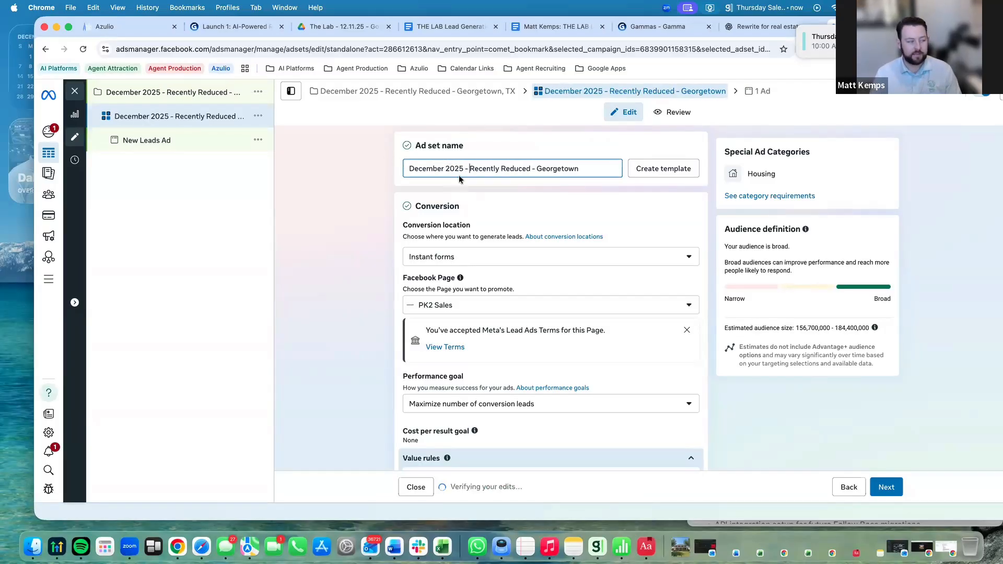
Step: Choose Lone Wolf Realty Group as the Facebook Page the ad set promotes
{"action": "left_click", "coordinate": [463, 306]}
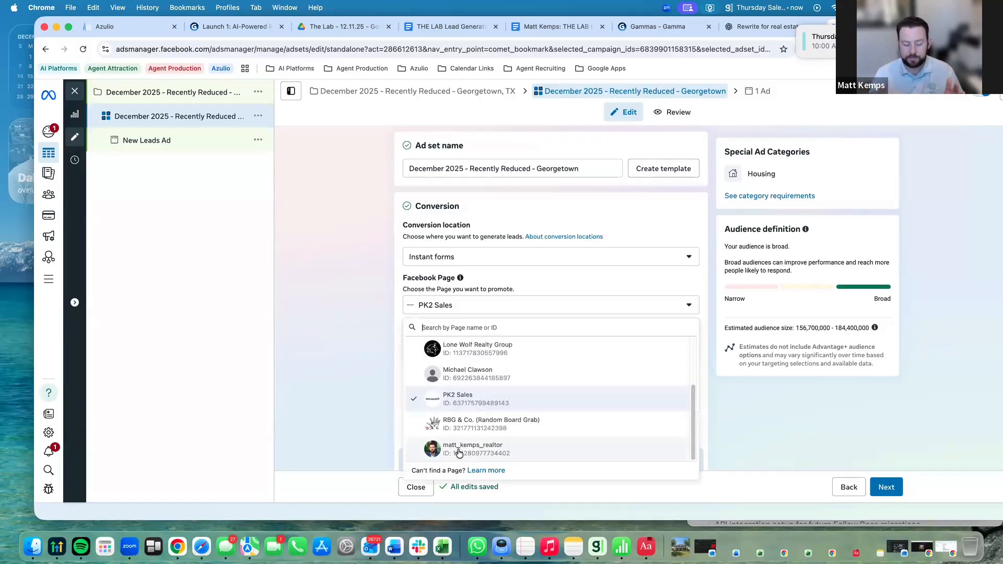
{"action": "left_click", "coordinate": [474, 353]}
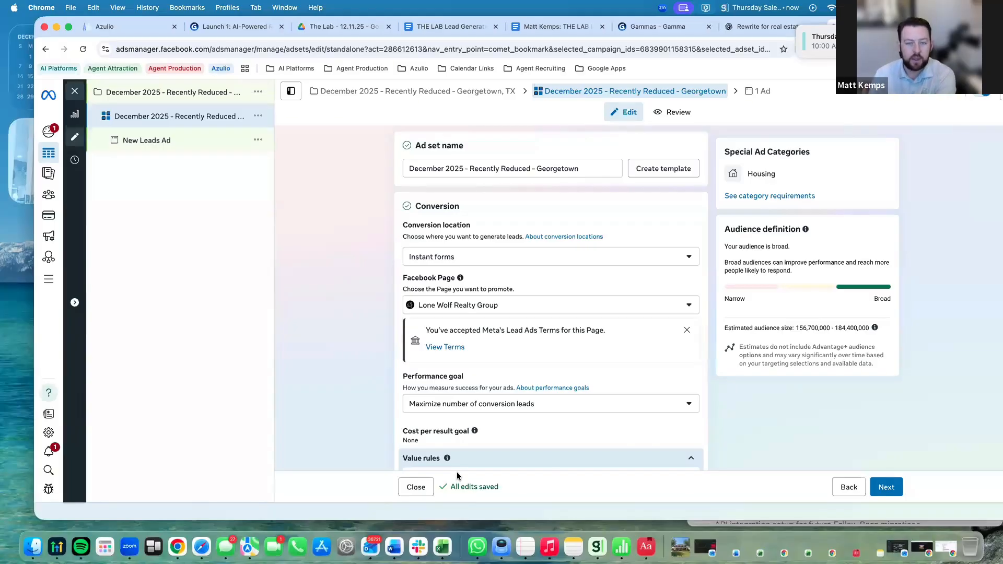
{"action": "mouse_move", "coordinate": [457, 484]}
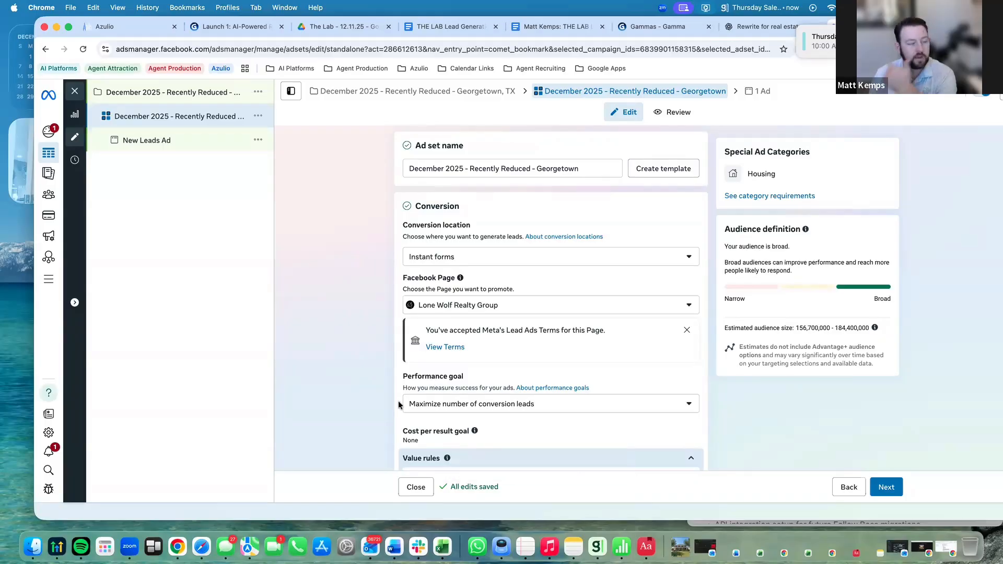
Step: Keep maximizing the number of conversion leads as the performance goal
{"action": "scroll", "coordinate": [398, 400], "scroll_direction": "down", "scroll_amount": 3}
{"action": "scroll", "coordinate": [398, 405], "scroll_direction": "down", "scroll_amount": 2}
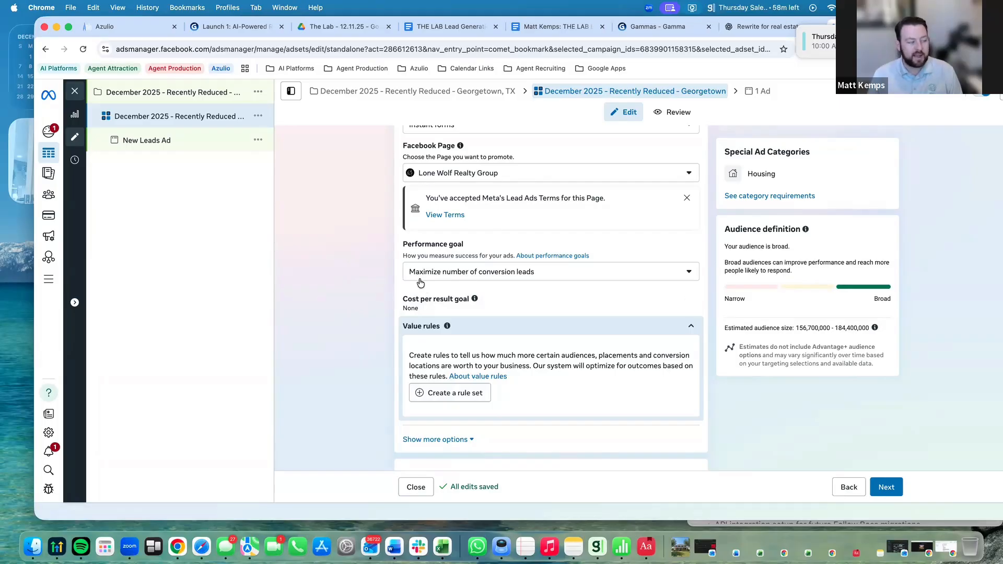
{"action": "left_click", "coordinate": [519, 272]}
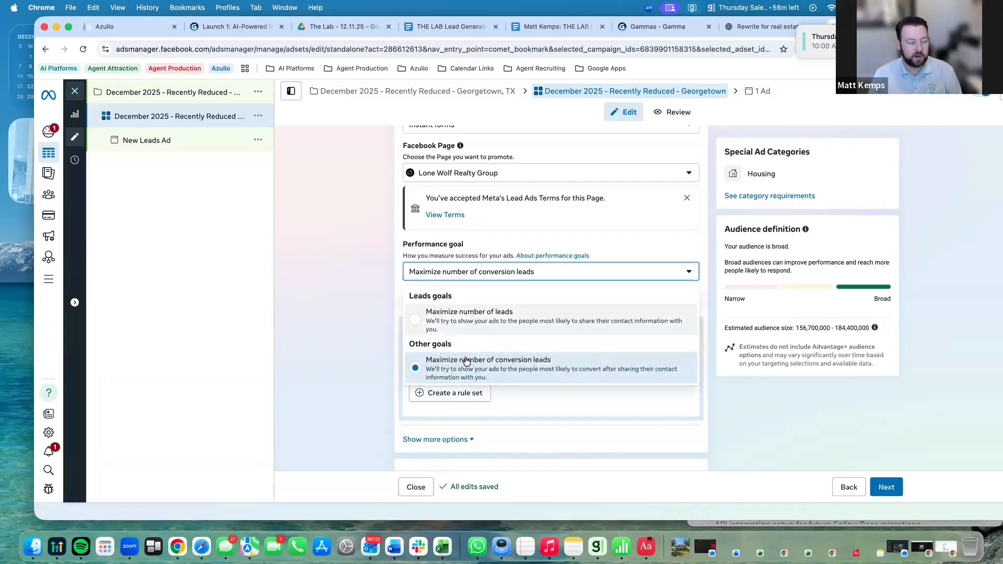
{"action": "left_click", "coordinate": [414, 372]}
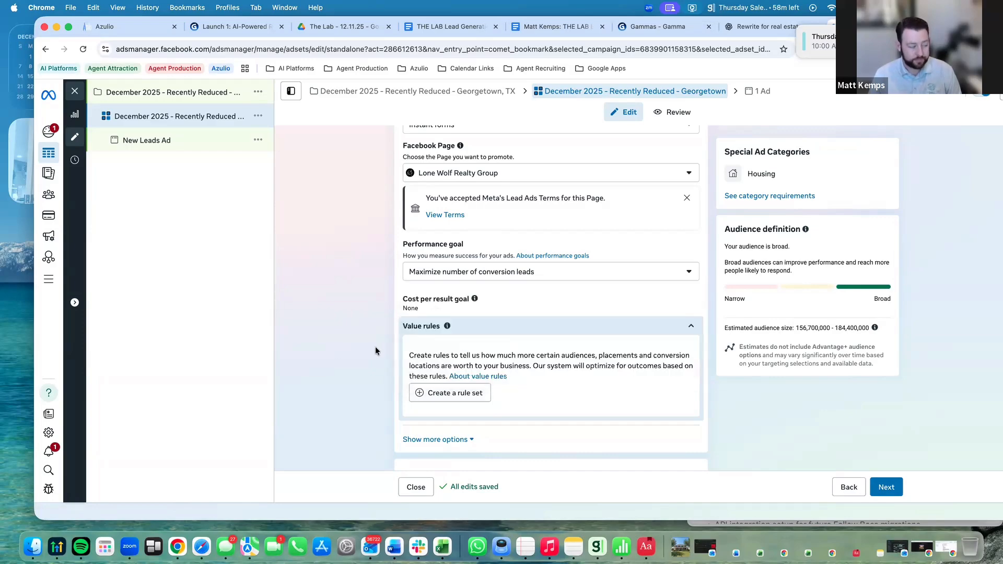
Step: Change the ad set's start date to December 18, 2025
{"action": "scroll", "coordinate": [467, 362], "scroll_direction": "down", "scroll_amount": 2}
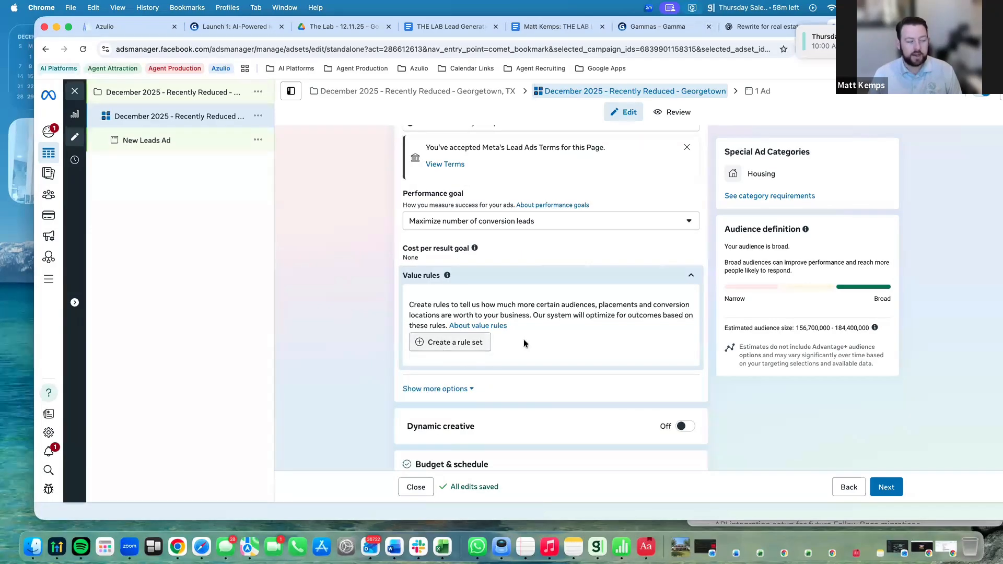
{"action": "scroll", "coordinate": [425, 359], "scroll_direction": "down", "scroll_amount": 5}
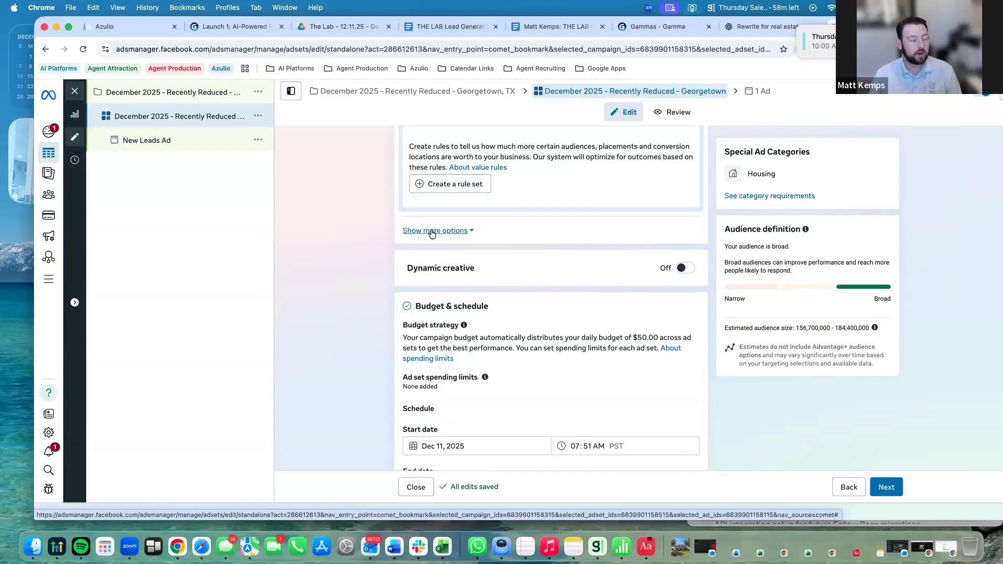
{"action": "scroll", "coordinate": [431, 236], "scroll_direction": "down", "scroll_amount": 1}
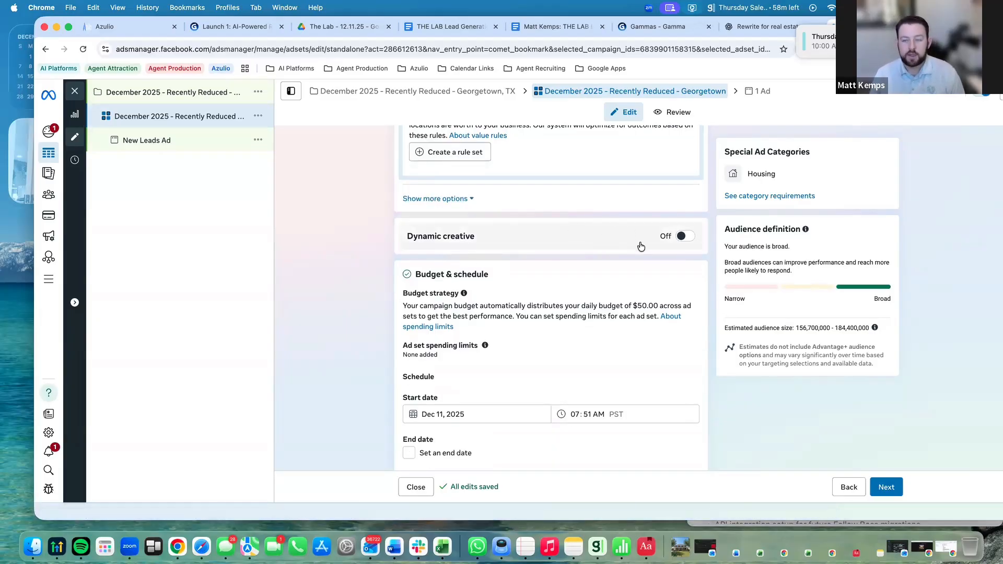
{"action": "mouse_move", "coordinate": [641, 247]}
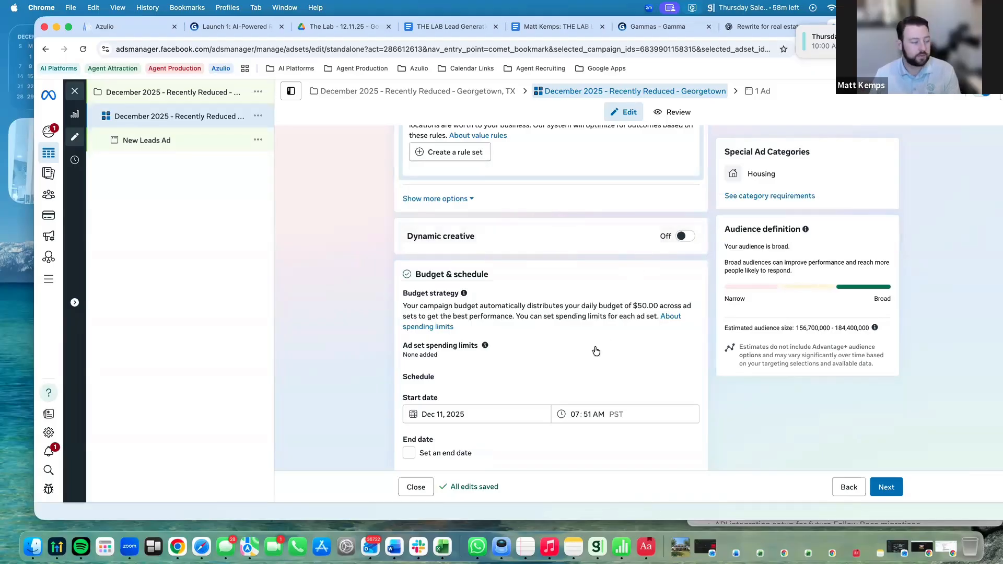
{"action": "scroll", "coordinate": [594, 349], "scroll_direction": "down", "scroll_amount": 5}
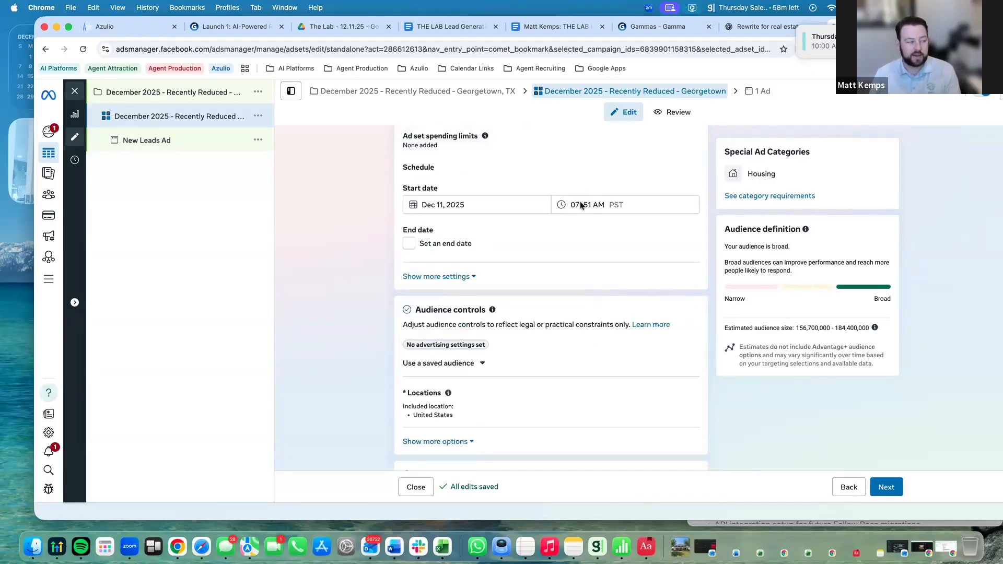
{"action": "left_click", "coordinate": [422, 205]}
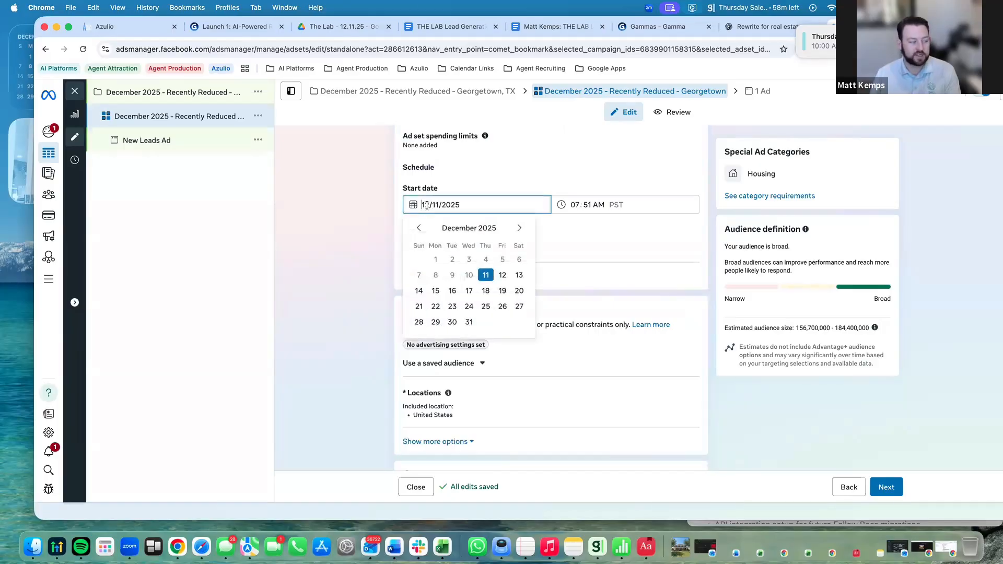
{"action": "left_click", "coordinate": [486, 291]}
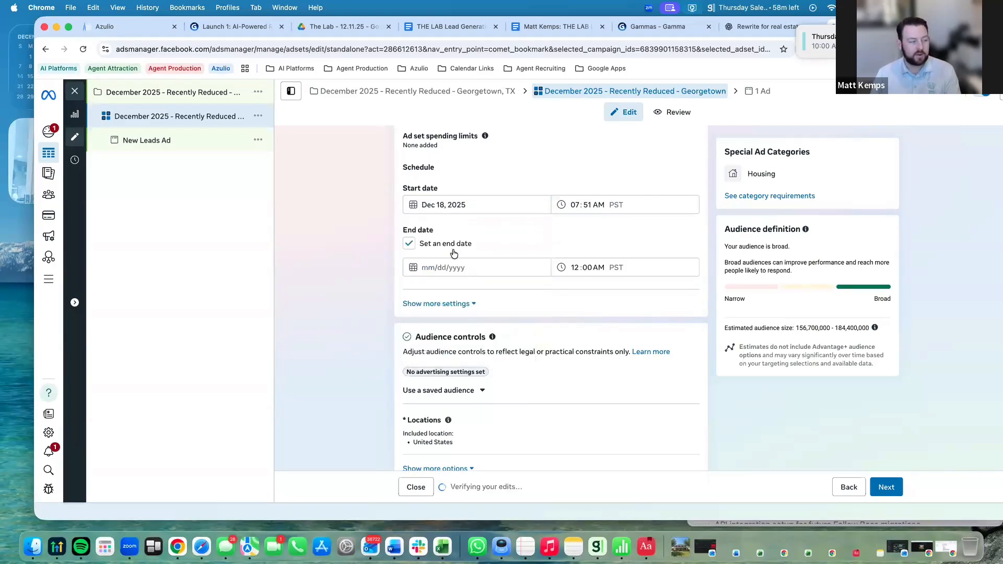
Step: Remove the end date and start editing the start time's hour and AM/PM
{"action": "left_click", "coordinate": [409, 244]}
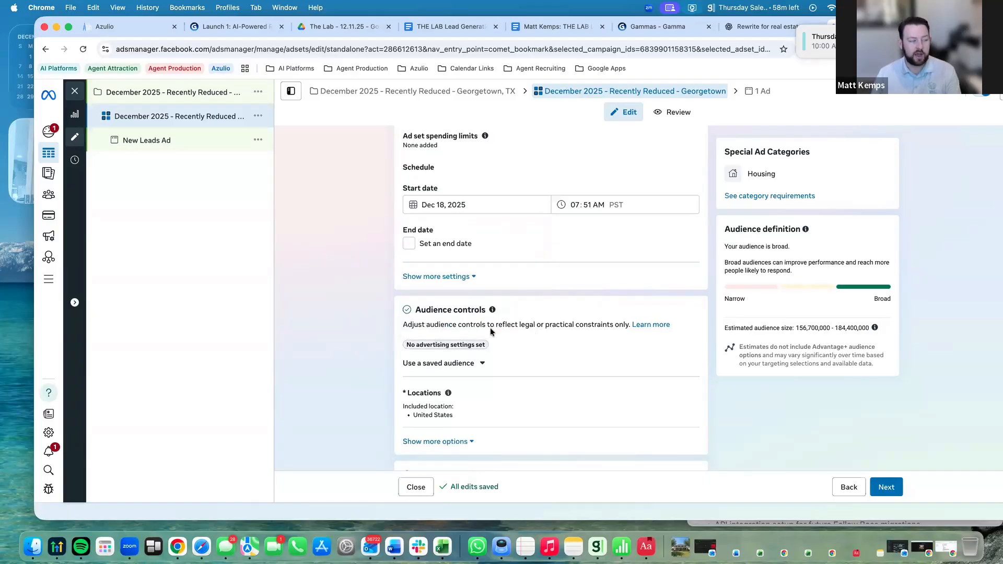
{"action": "left_click", "coordinate": [574, 205]}
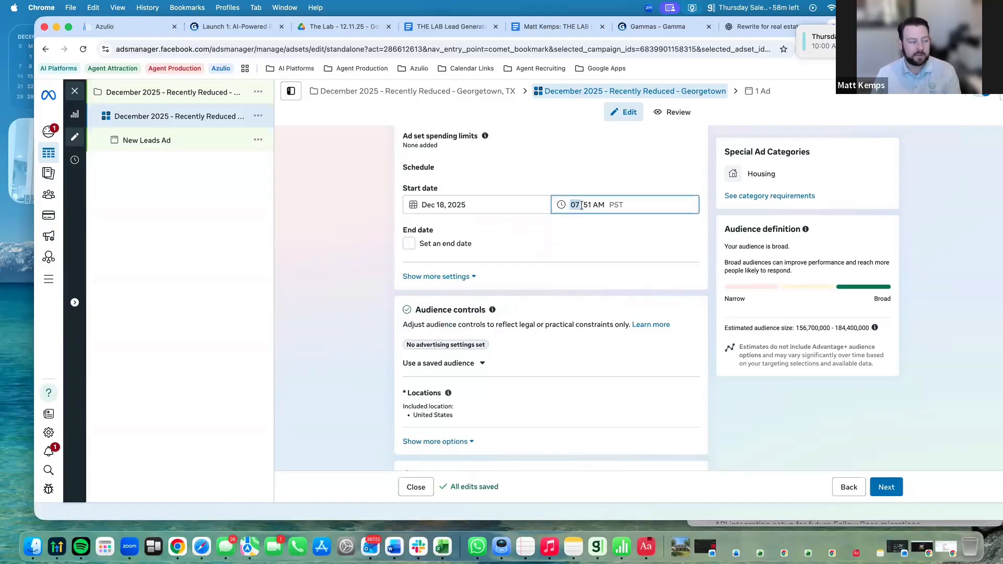
{"action": "key", "text": "Tab"}
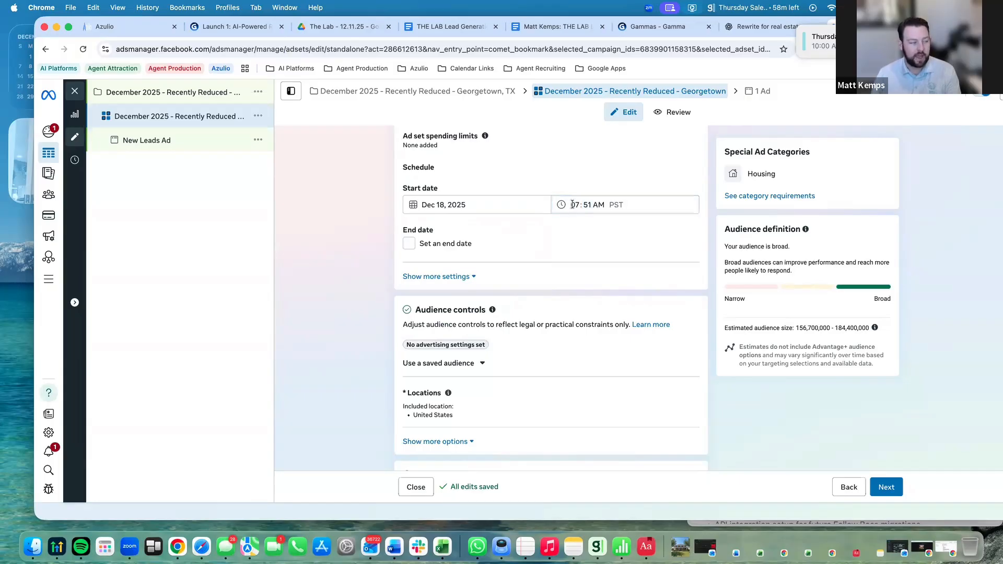
{"action": "left_click", "coordinate": [573, 205]}
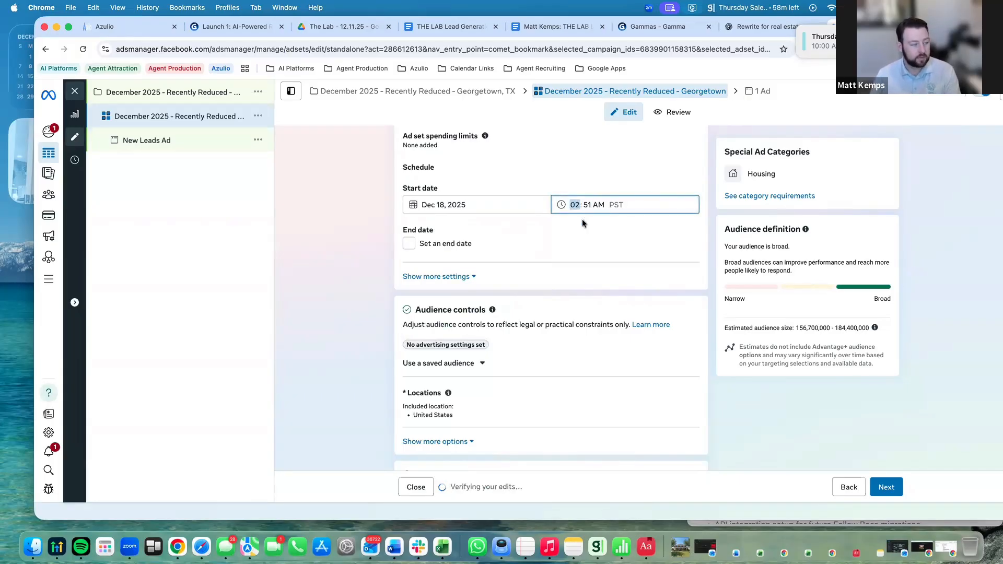
{"action": "left_click", "coordinate": [600, 204]}
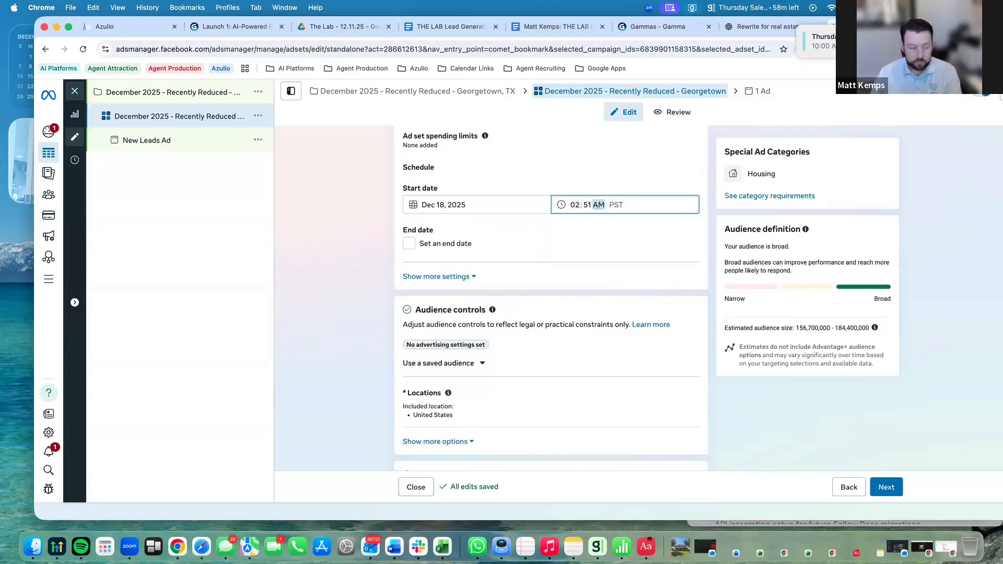
{"action": "left_click", "coordinate": [616, 205]}
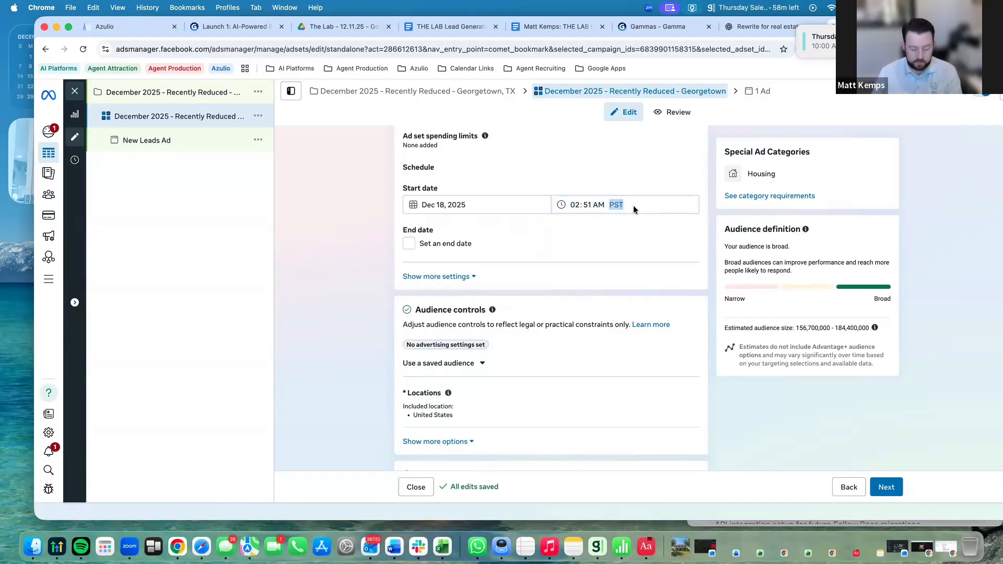
{"action": "scroll", "coordinate": [610, 277], "scroll_direction": "up", "scroll_amount": 2}
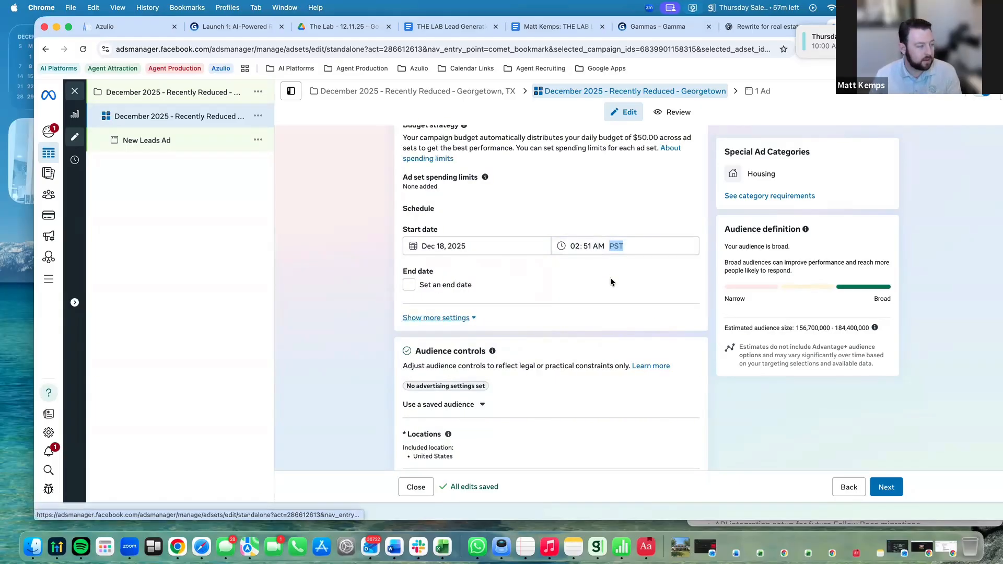
{"action": "left_click", "coordinate": [598, 287]}
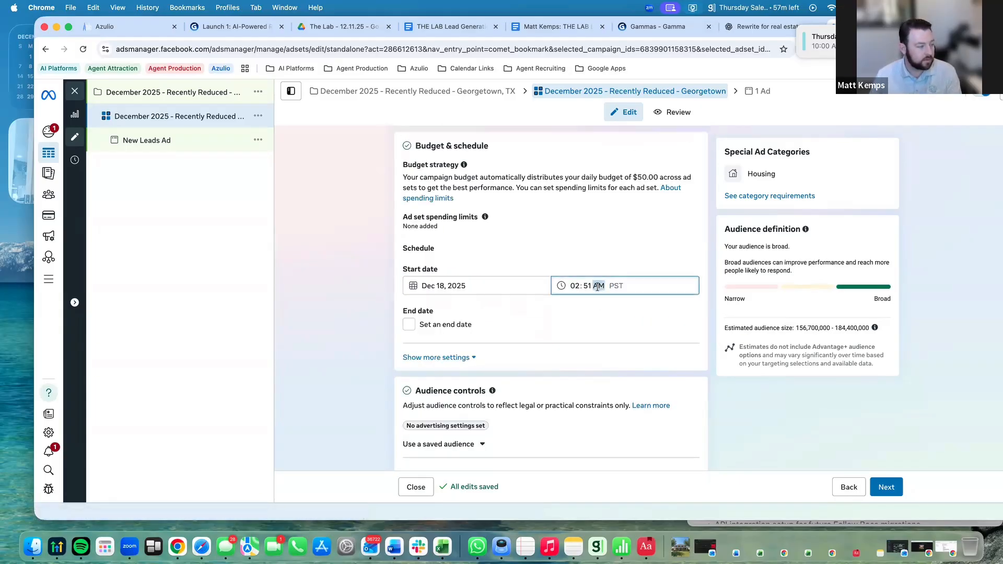
{"action": "key", "text": "p"}
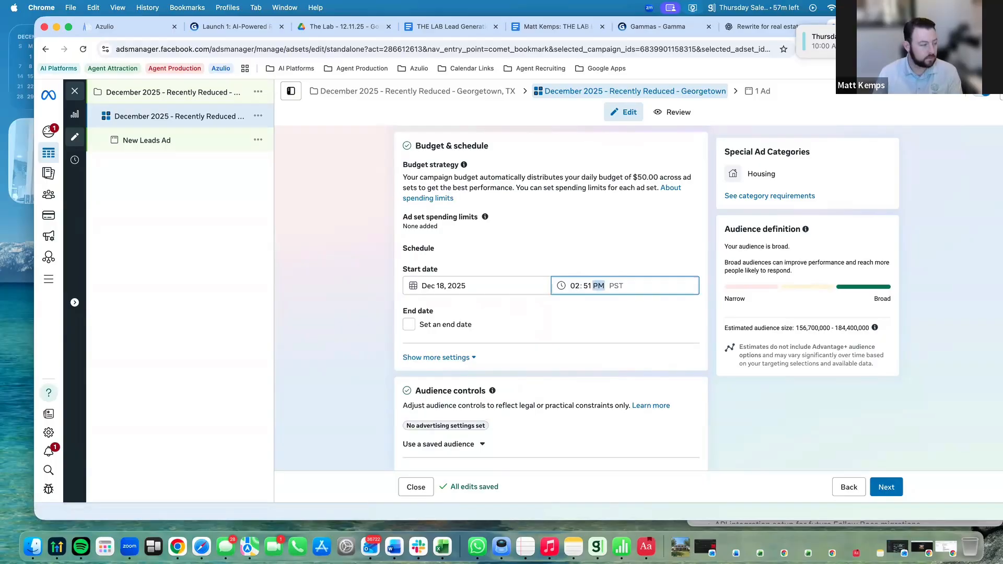
{"action": "left_click", "coordinate": [574, 286]}
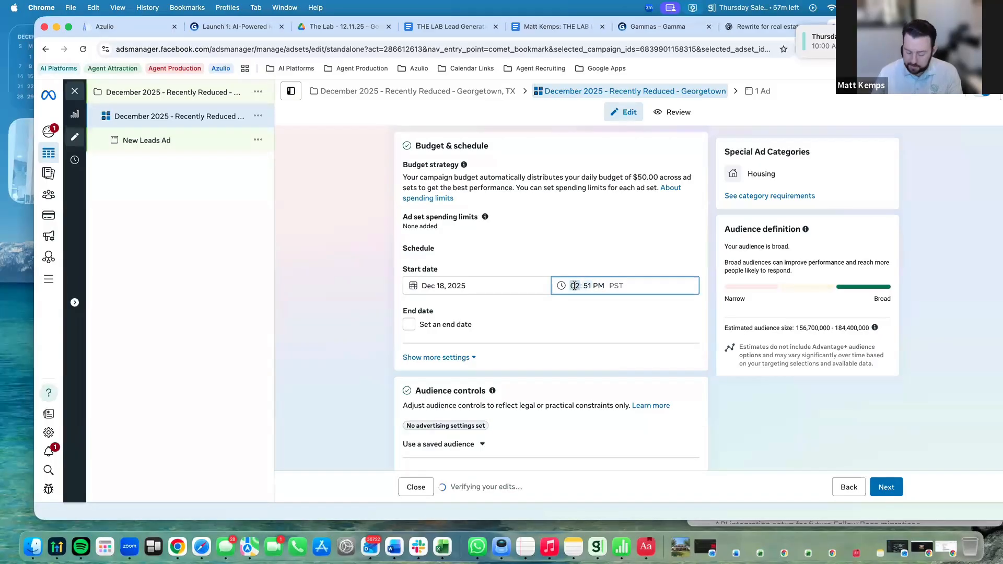
{"action": "type", "text": "12"}
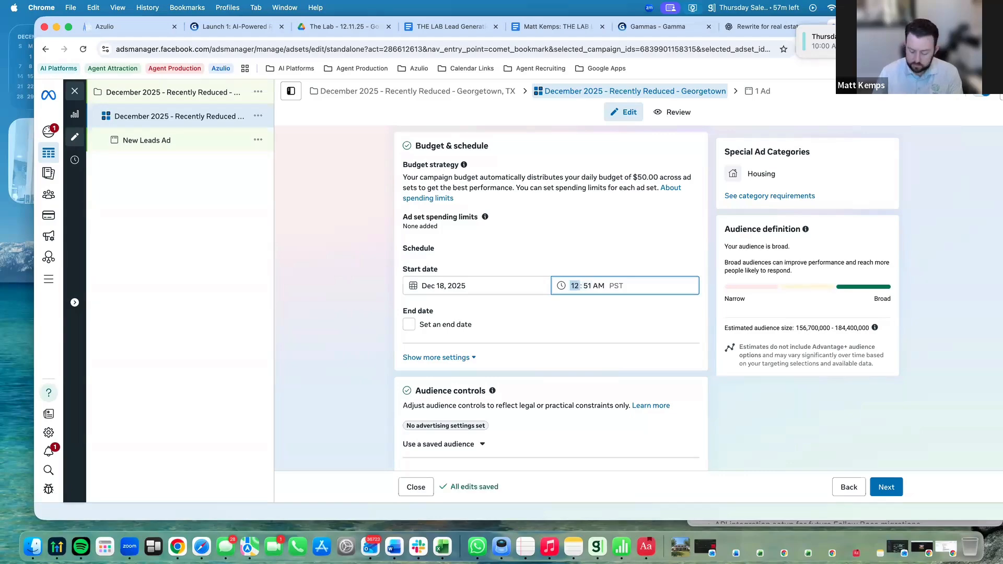
{"action": "type", "text": "12"}
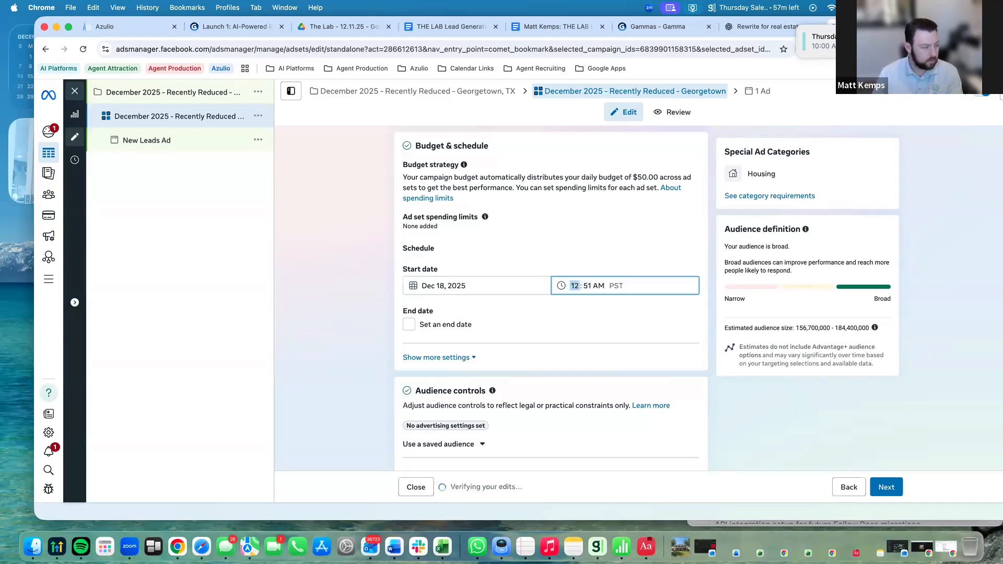
Step: Leave the end date switched off and confirm December 18 as the start date
{"action": "left_click", "coordinate": [409, 325]}
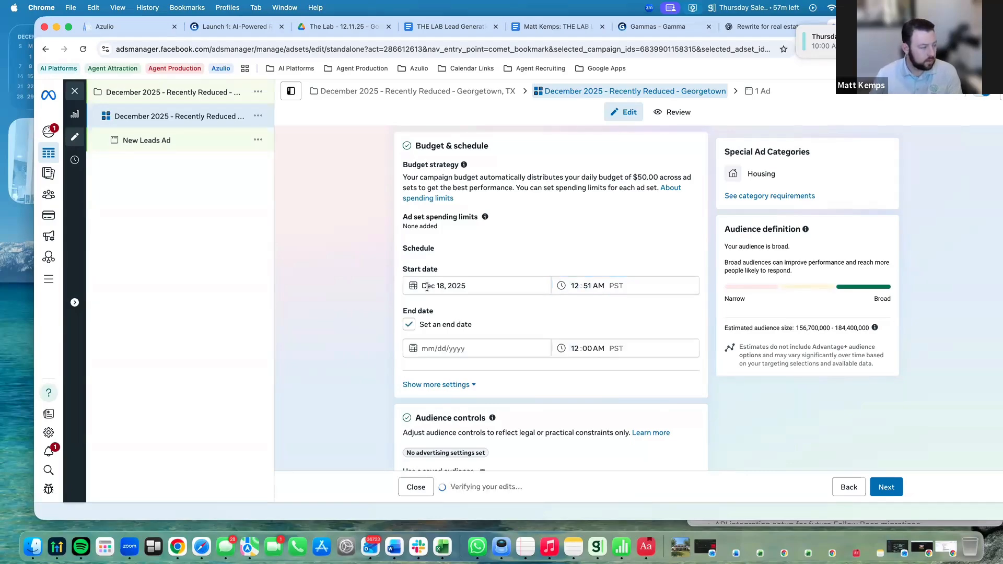
{"action": "left_click", "coordinate": [409, 325]}
{"action": "left_click", "coordinate": [414, 286]}
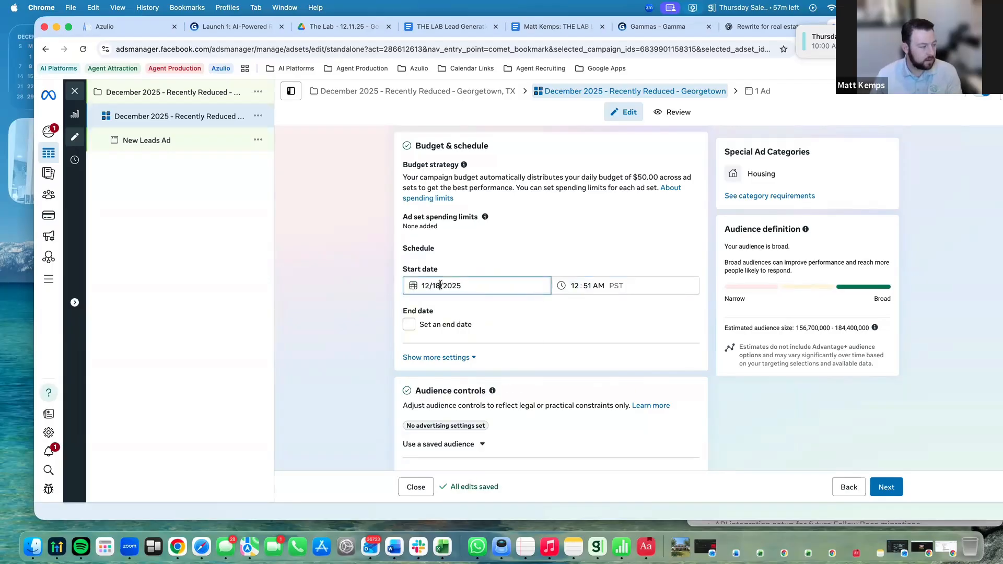
{"action": "left_click", "coordinate": [610, 291]}
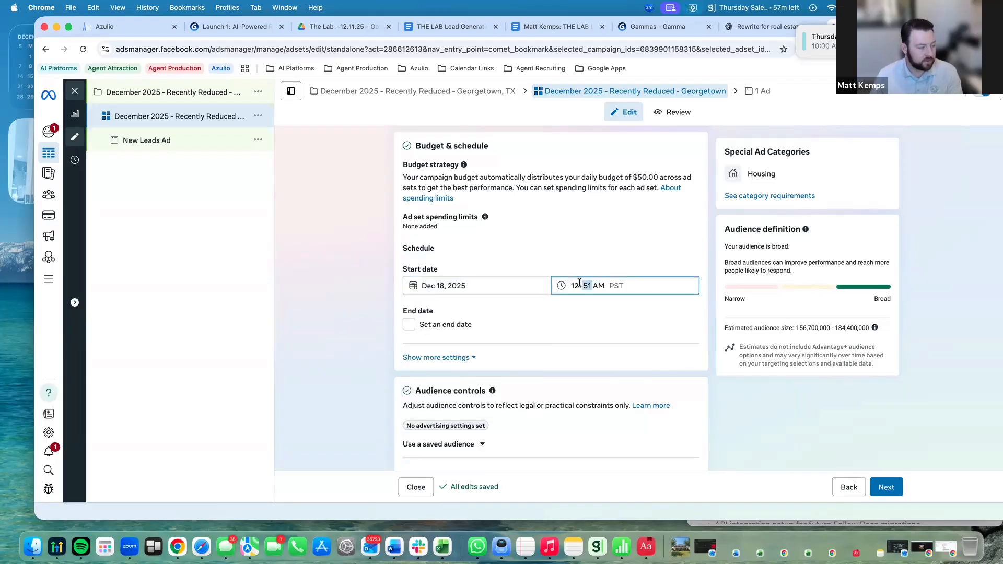
Step: Set the start time to 02:51 PM and keep the end date unset
{"action": "left_click", "coordinate": [567, 286]}
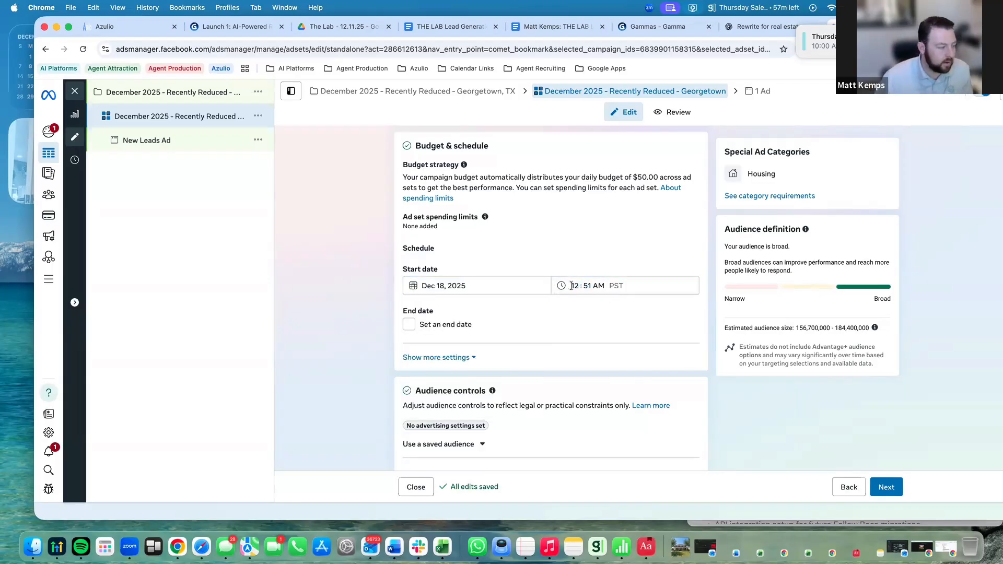
{"action": "left_click", "coordinate": [574, 287]}
{"action": "left_click", "coordinate": [599, 286]}
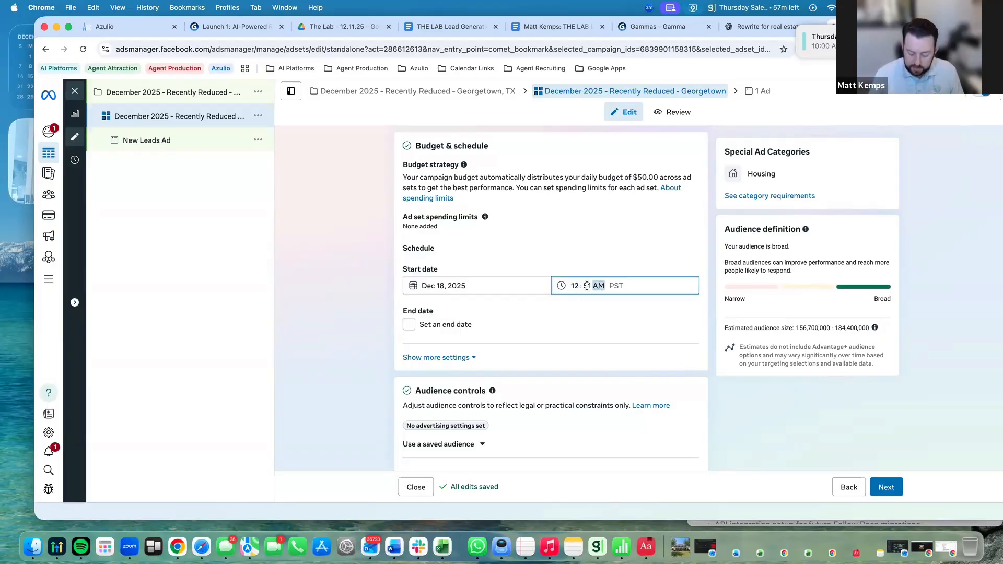
{"action": "key", "text": "Up"}
{"action": "key", "text": "Down"}
{"action": "key", "text": "Up"}
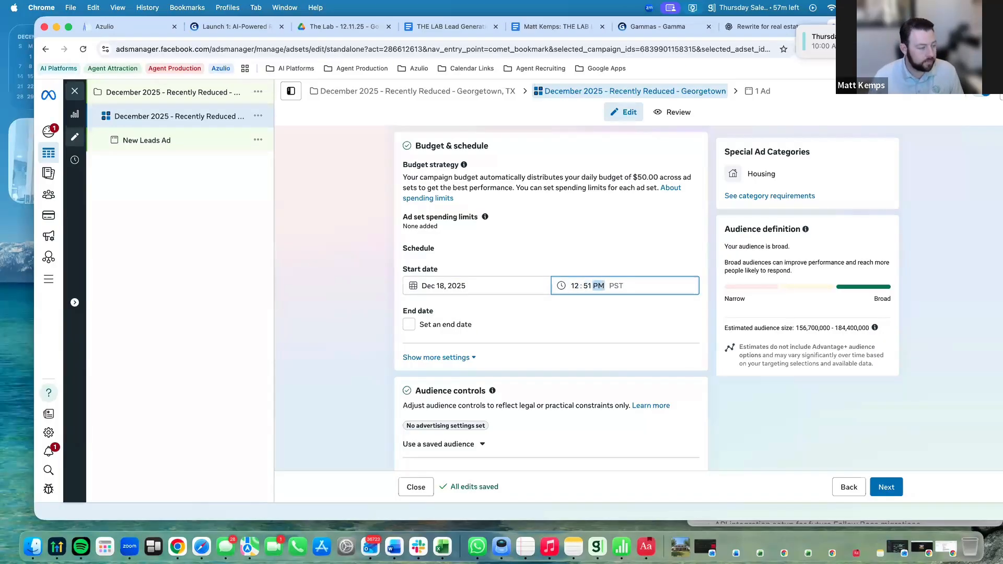
{"action": "left_click", "coordinate": [574, 287]}
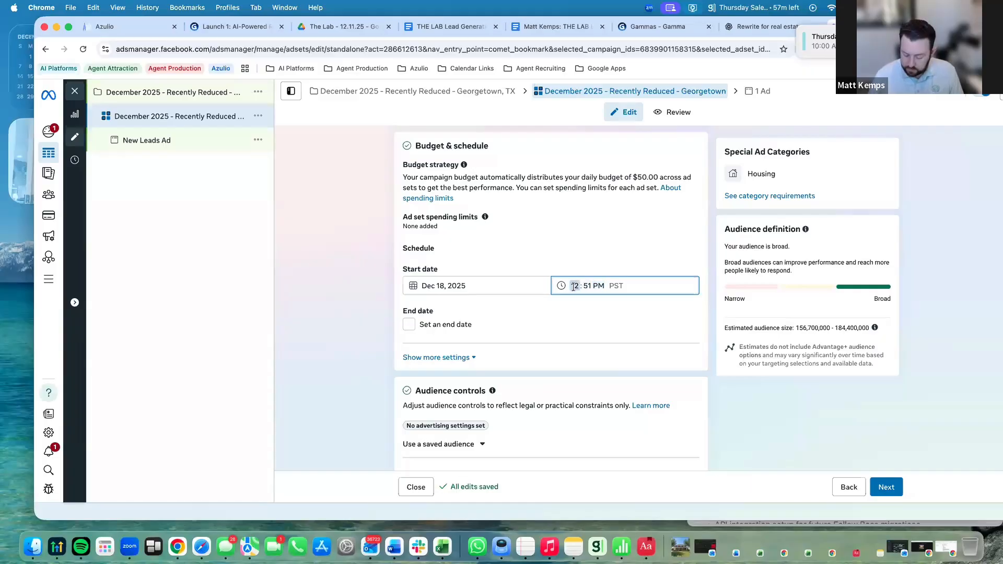
{"action": "type", "text": "2"}
{"action": "left_click", "coordinate": [560, 329]}
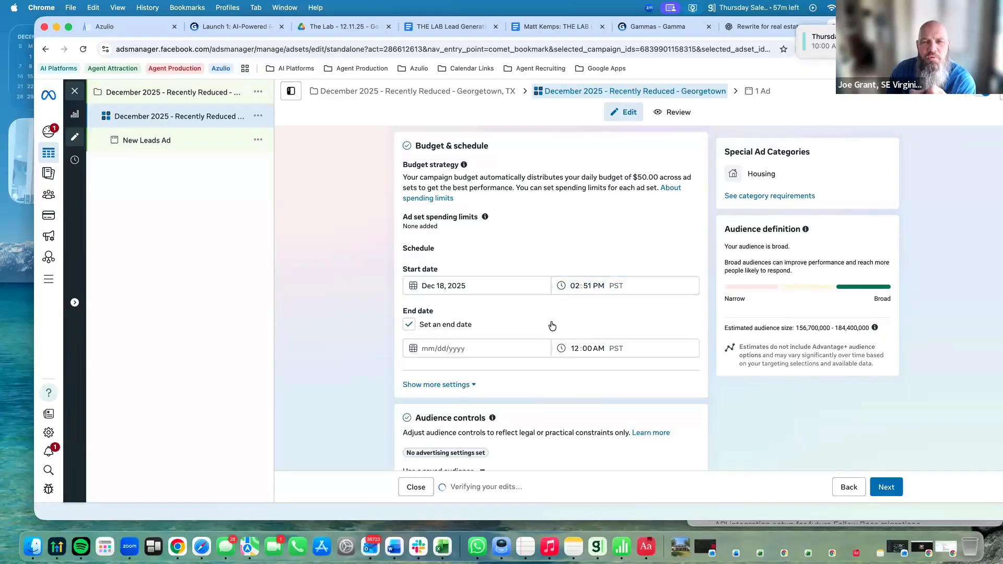
{"action": "left_click", "coordinate": [410, 325]}
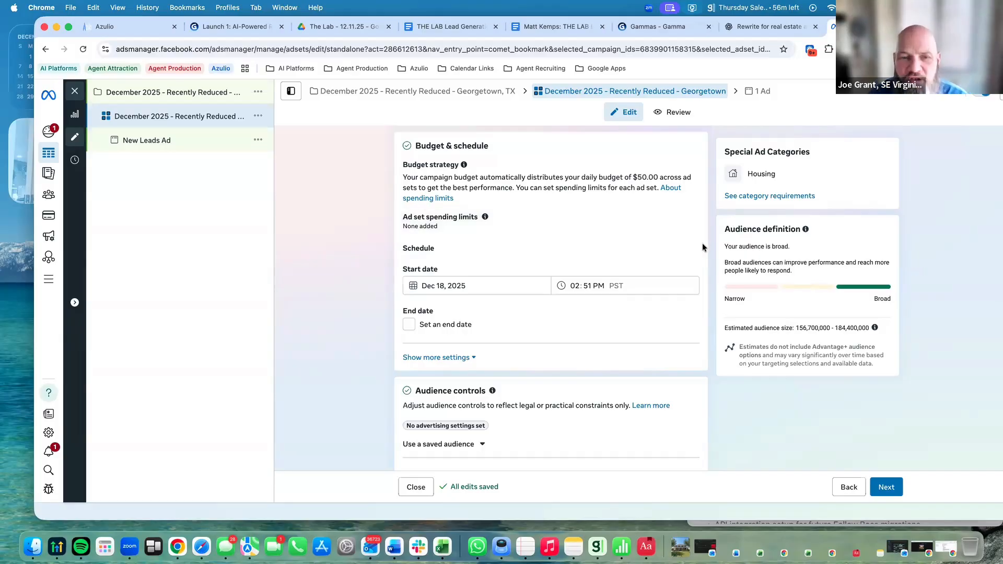
{"action": "scroll", "coordinate": [710, 456], "scroll_direction": "down", "scroll_amount": 5}
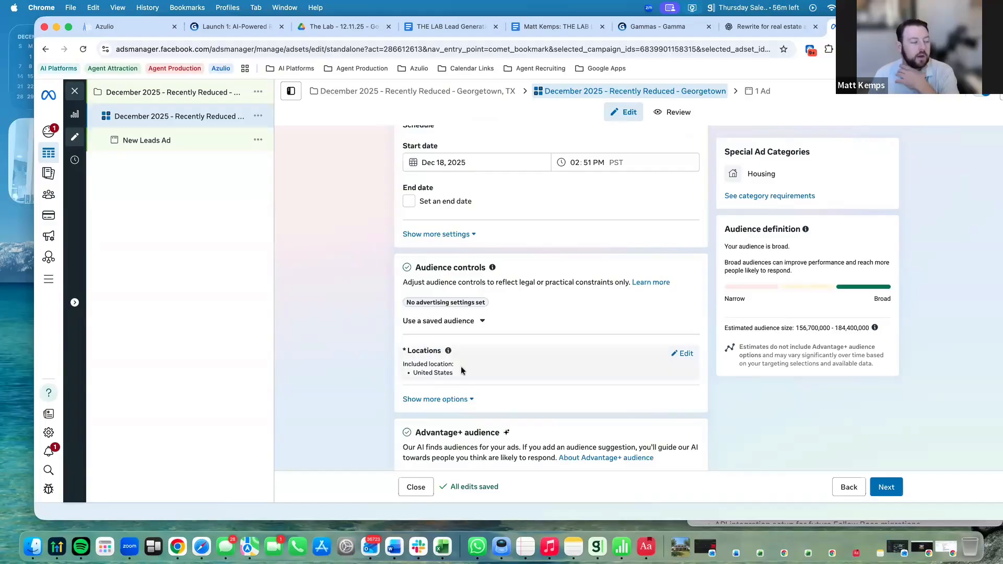
Step: Replace United States with Georgetown, Texas + 15 mi as the ad set's target location
{"action": "left_click", "coordinate": [684, 354]}
{"action": "left_click", "coordinate": [498, 447]}
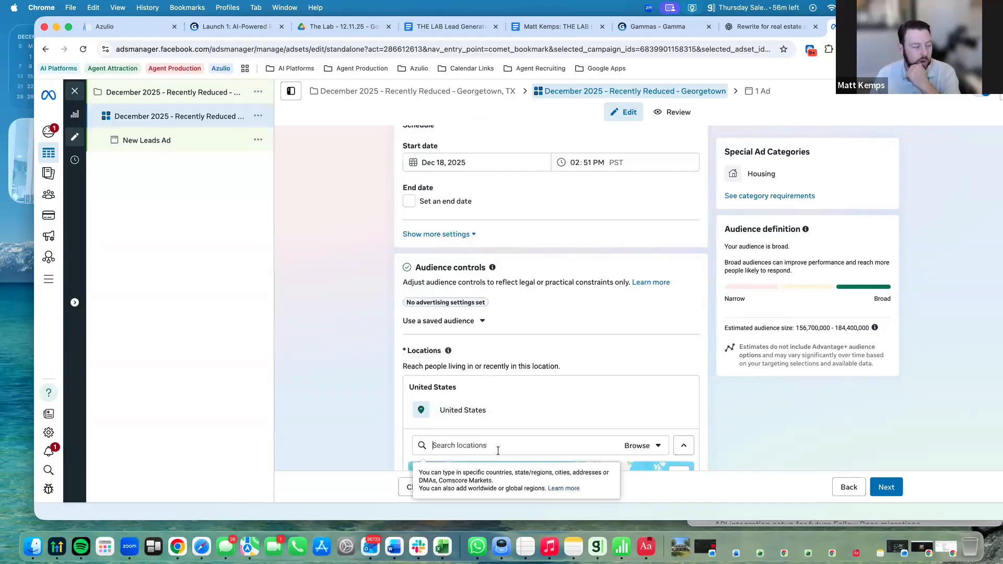
{"action": "scroll", "coordinate": [514, 417], "scroll_direction": "down", "scroll_amount": 2}
{"action": "scroll", "coordinate": [513, 413], "scroll_direction": "down", "scroll_amount": 2}
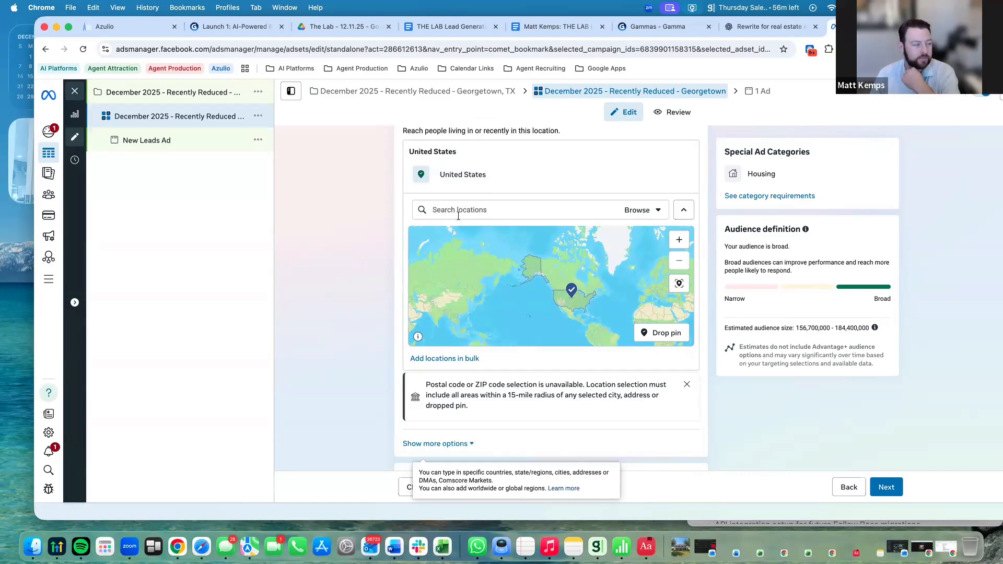
{"action": "left_click", "coordinate": [458, 211]}
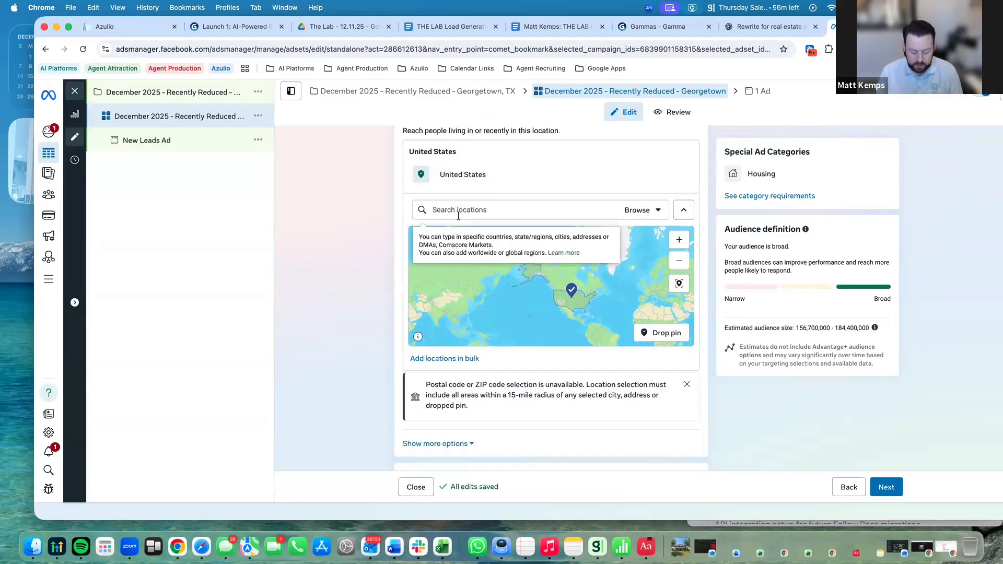
{"action": "type", "text": "Geo"}
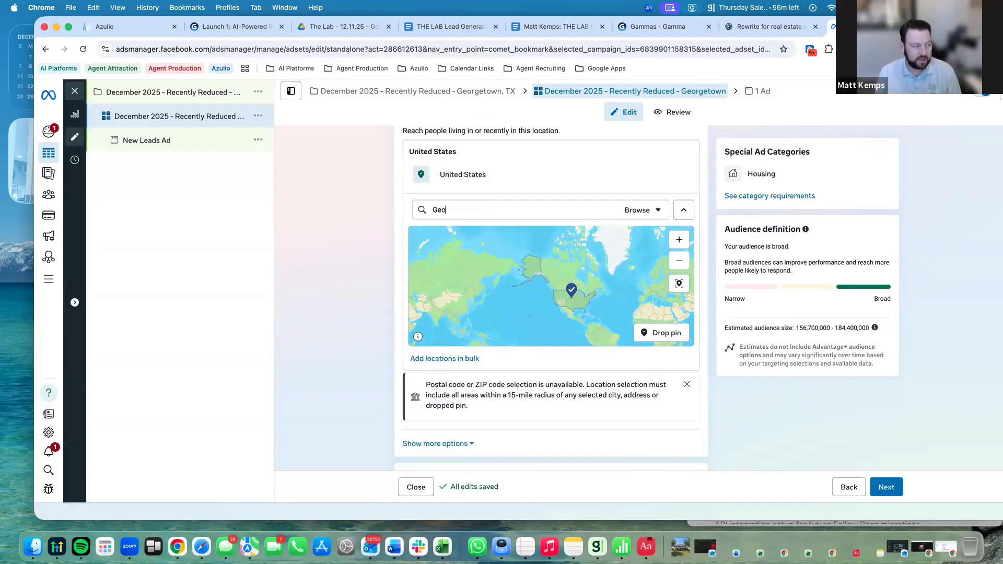
{"action": "type", "text": "rgetown"}
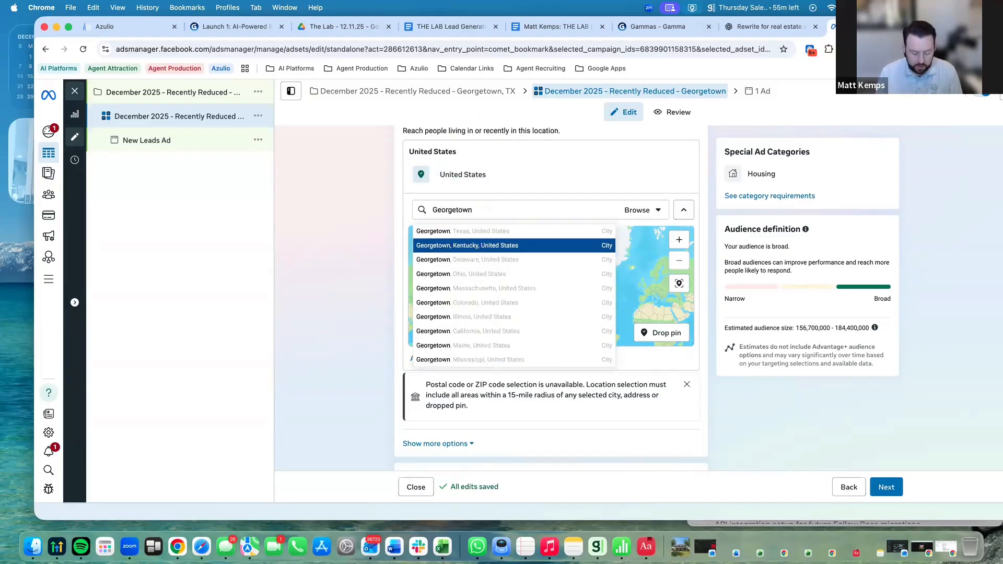
{"action": "type", "text": ", tx"}
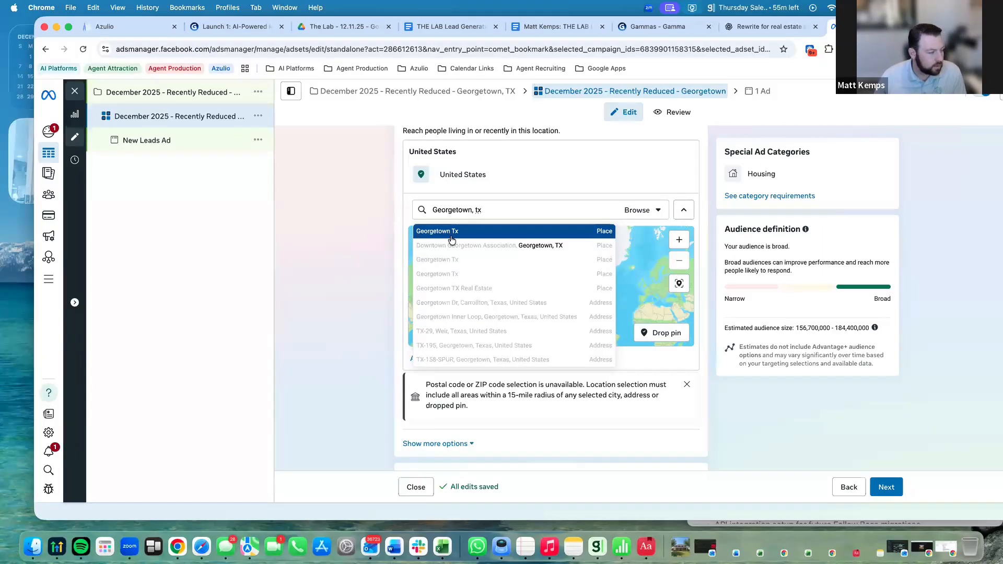
{"action": "key", "text": "BackSpace"}
{"action": "key", "text": "BackSpace"}
{"action": "key", "text": "BackSpace"}
{"action": "key", "text": "BackSpace"}
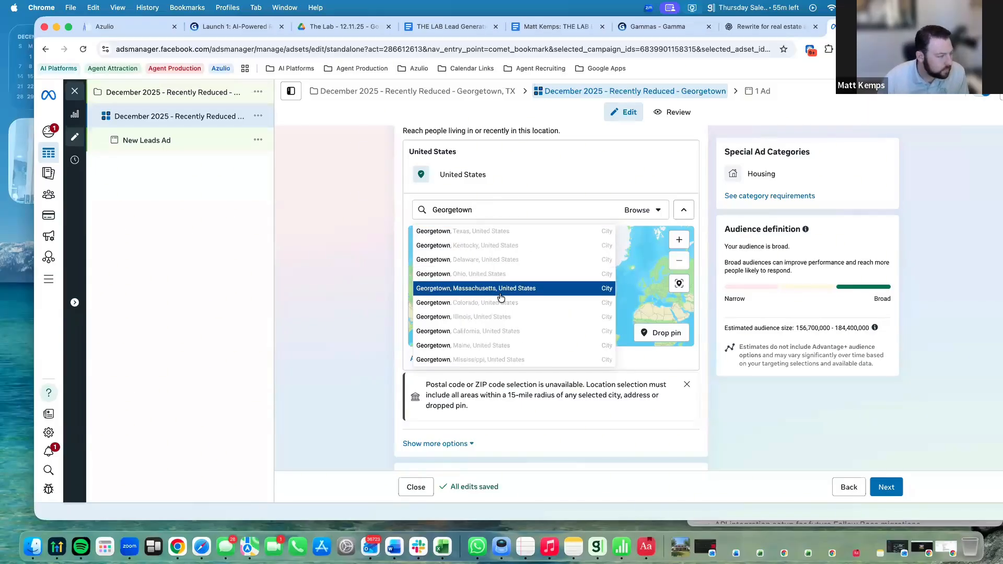
{"action": "left_click", "coordinate": [479, 230]}
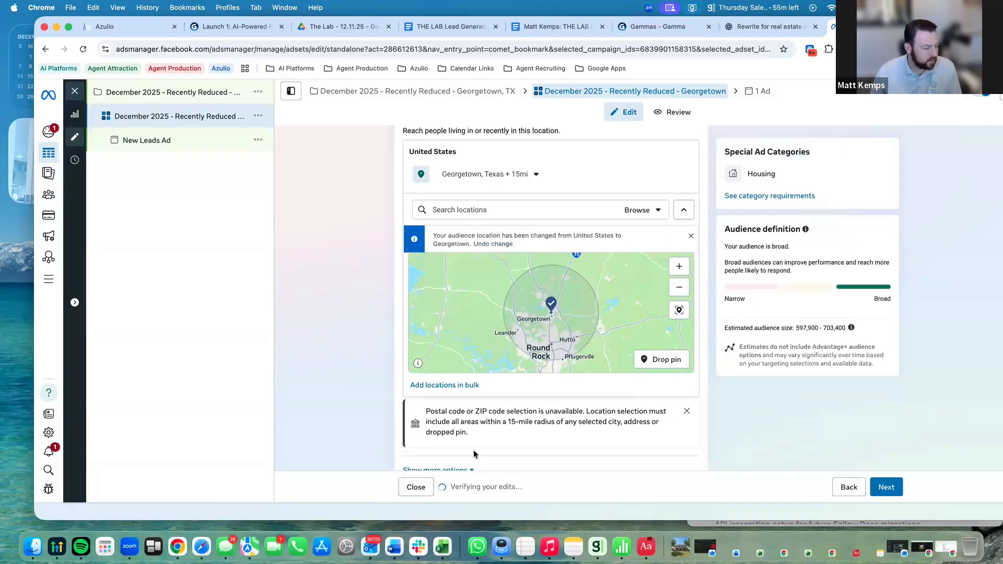
{"action": "left_click_drag", "start_coordinate": [426, 412], "coordinate": [651, 432]}
{"action": "left_click", "coordinate": [624, 443]}
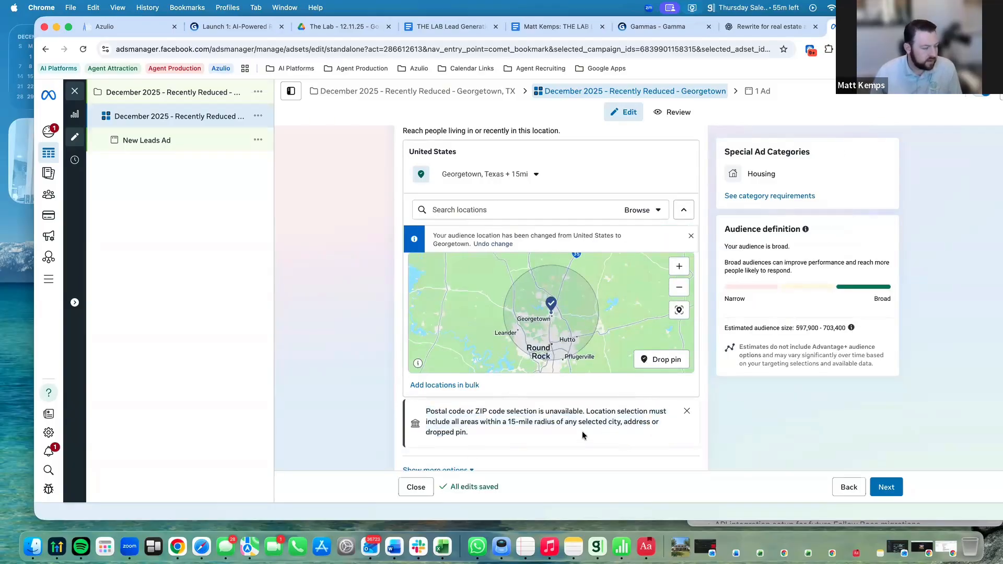
{"action": "scroll", "coordinate": [579, 435], "scroll_direction": "down", "scroll_amount": 3}
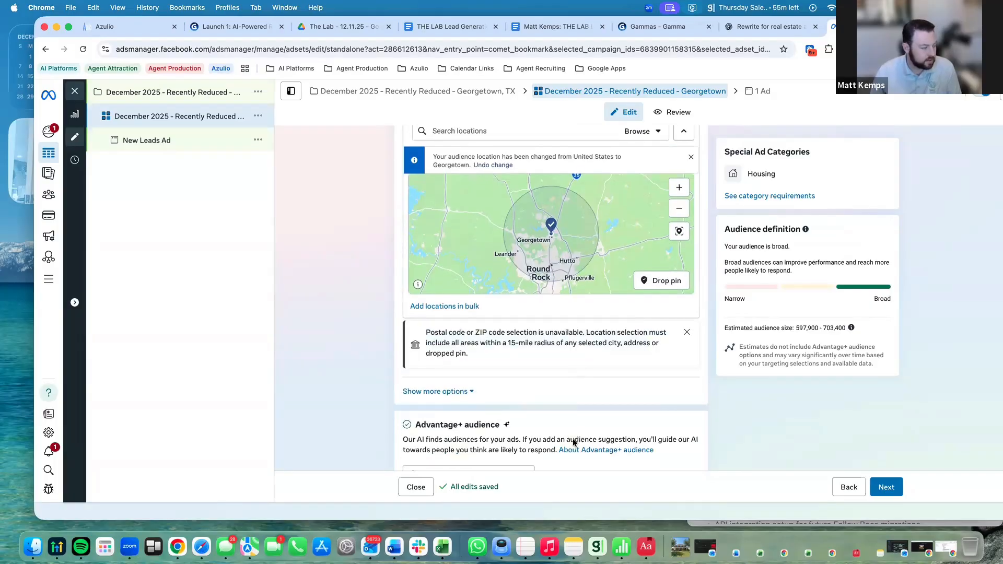
{"action": "scroll", "coordinate": [572, 440], "scroll_direction": "up", "scroll_amount": 5}
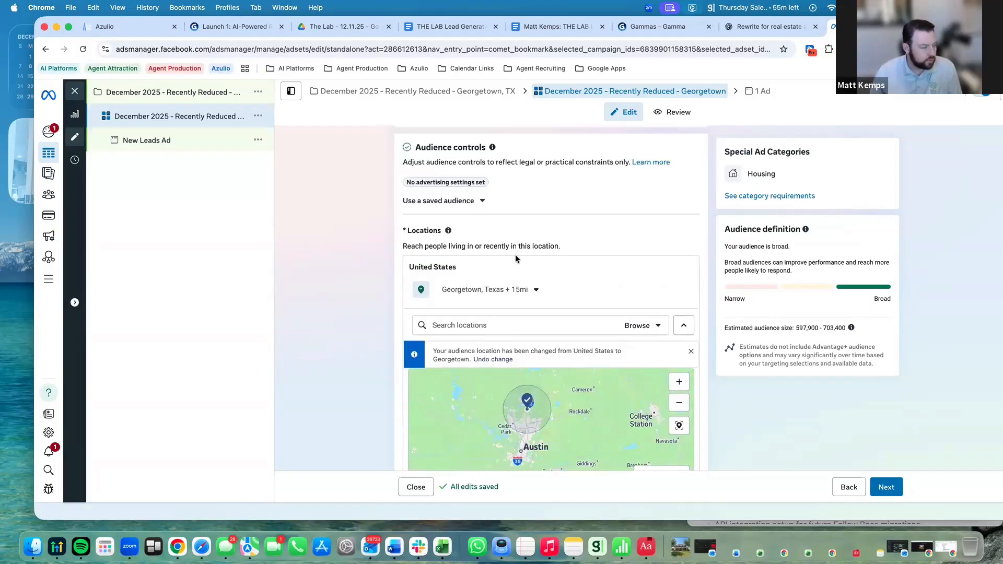
{"action": "left_click", "coordinate": [536, 293]}
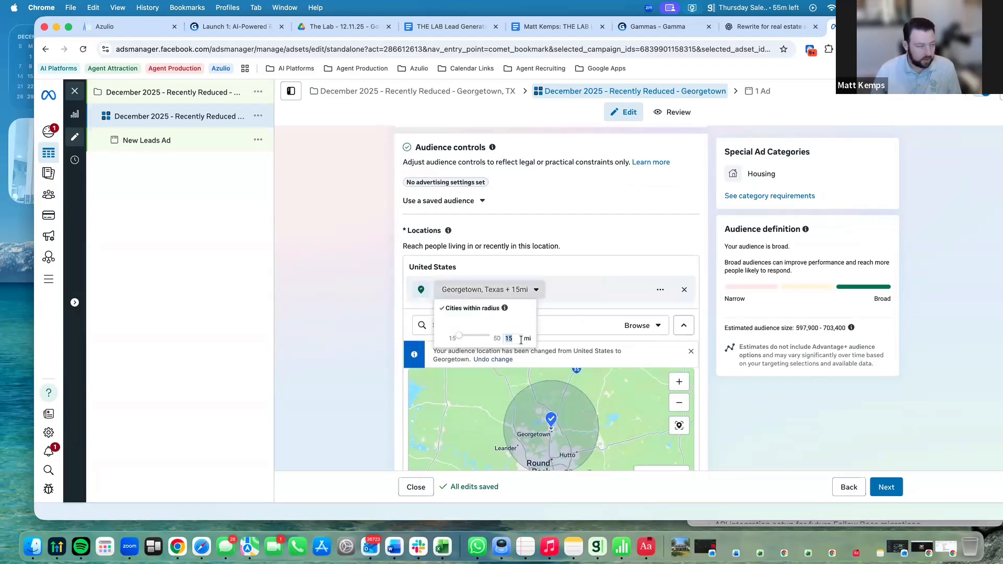
{"action": "left_click", "coordinate": [585, 253]}
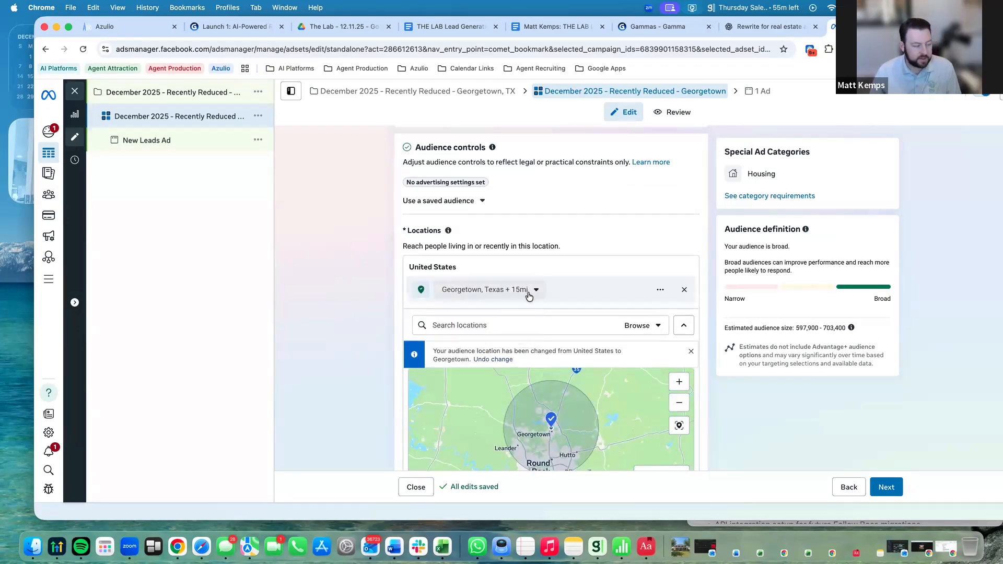
{"action": "left_click", "coordinate": [532, 292]}
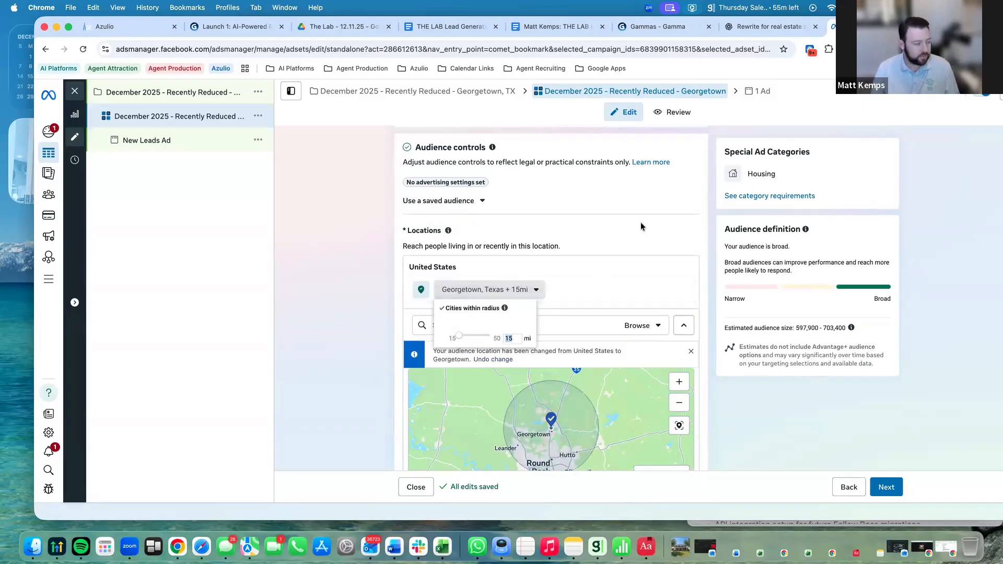
{"action": "key", "text": "super+space"}
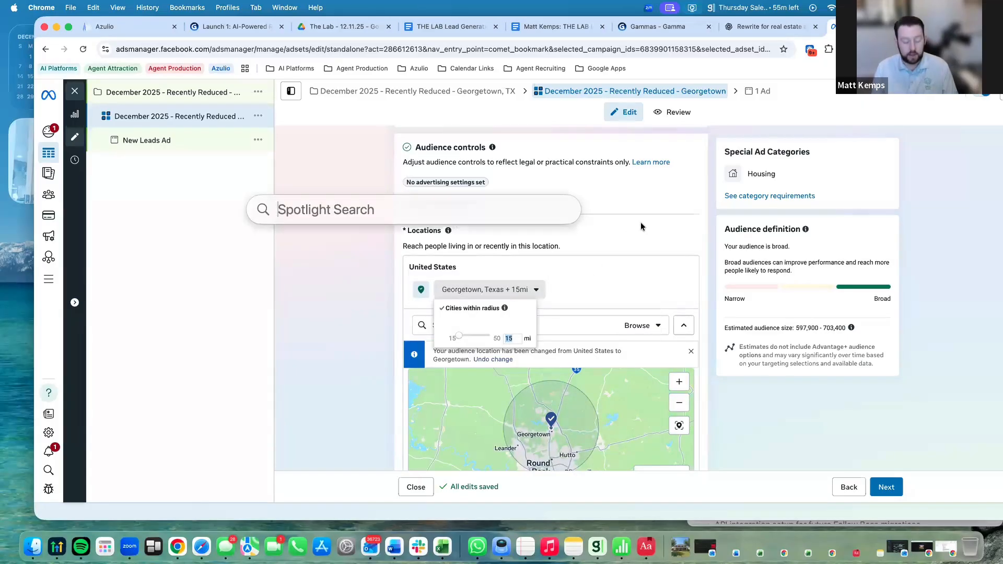
{"action": "type", "text": "40"}
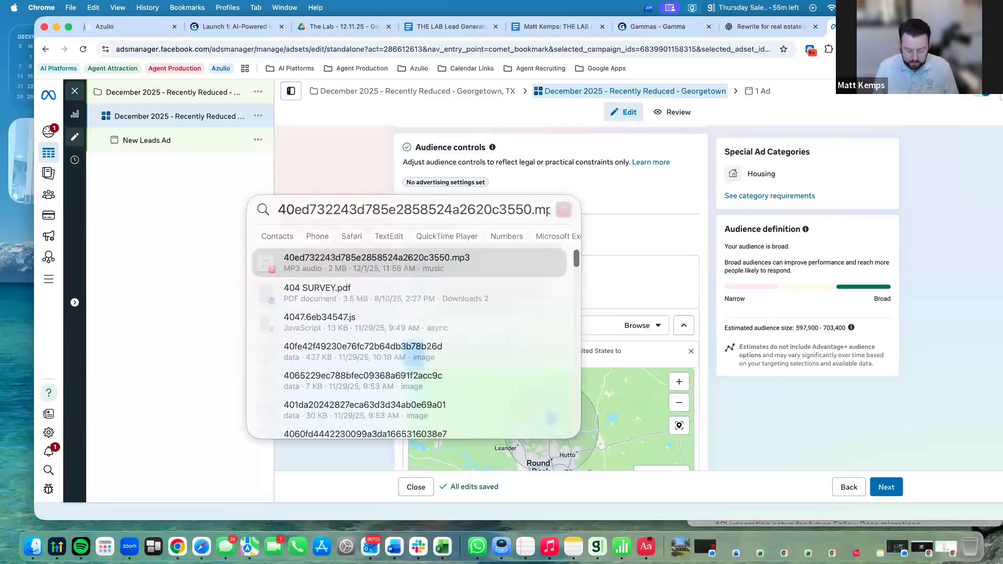
{"action": "type", "text": " km ="}
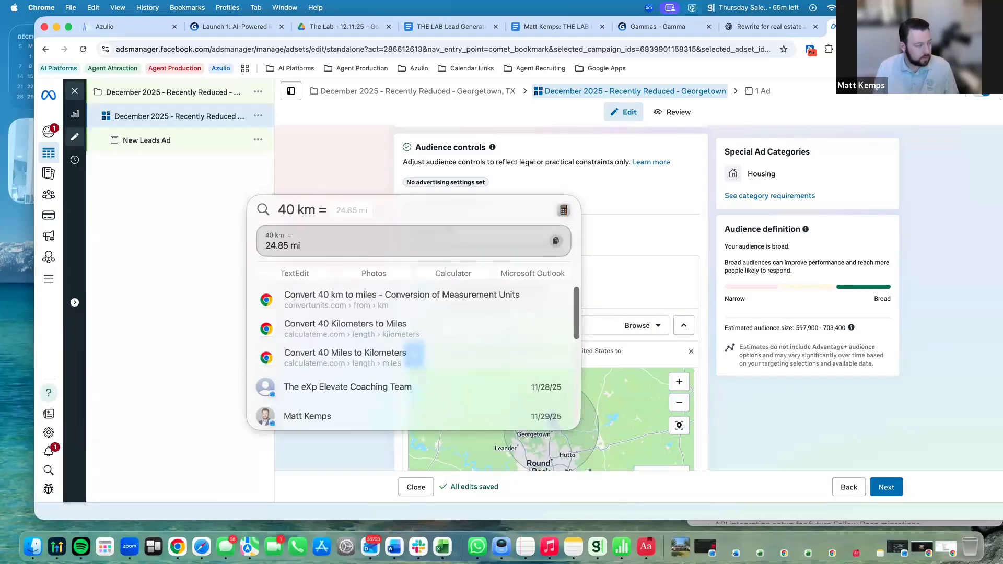
{"action": "left_click", "coordinate": [320, 152]}
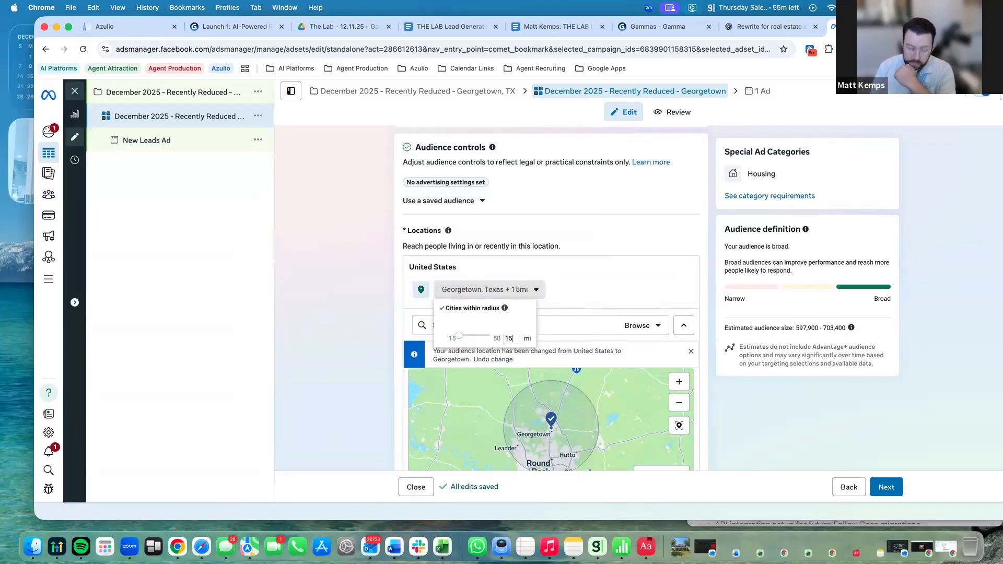
{"action": "left_click", "coordinate": [637, 249]}
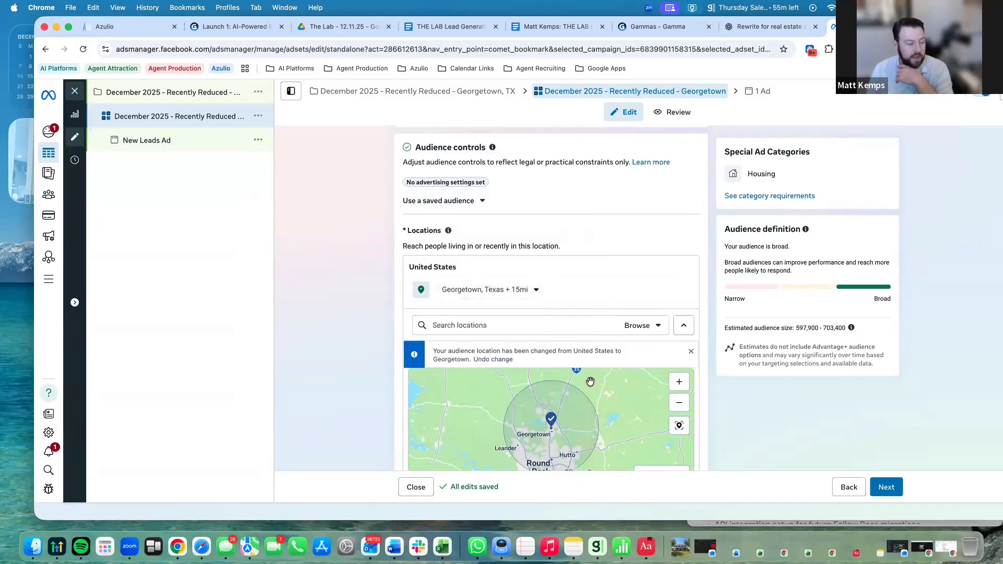
{"action": "scroll", "coordinate": [590, 381], "scroll_direction": "down", "scroll_amount": 3}
{"action": "scroll", "coordinate": [590, 381], "scroll_direction": "up", "scroll_amount": 3}
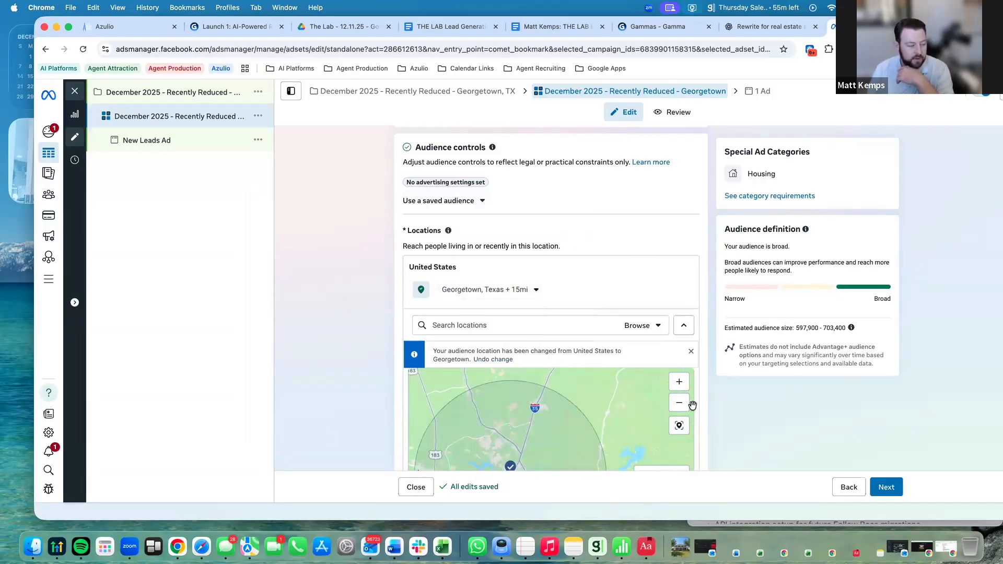
{"action": "scroll", "coordinate": [366, 303], "scroll_direction": "down", "scroll_amount": 1}
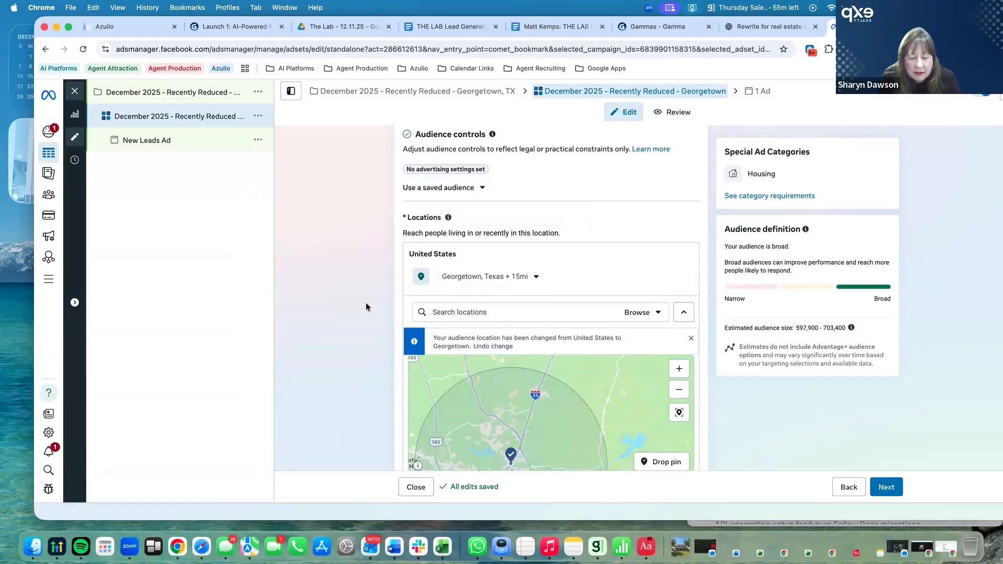
{"action": "scroll", "coordinate": [365, 307], "scroll_direction": "down", "scroll_amount": 3}
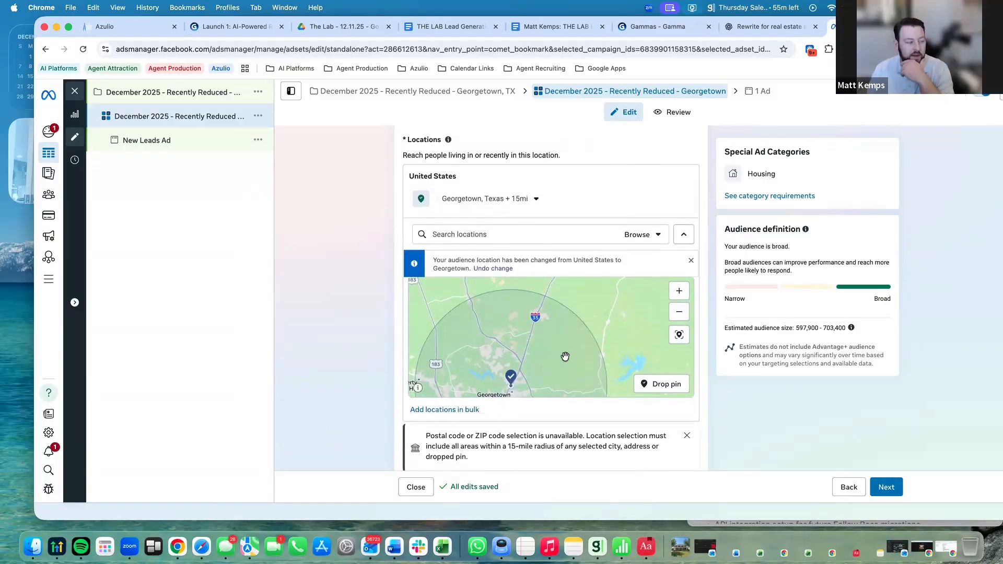
{"action": "scroll", "coordinate": [566, 356], "scroll_direction": "down", "scroll_amount": 3}
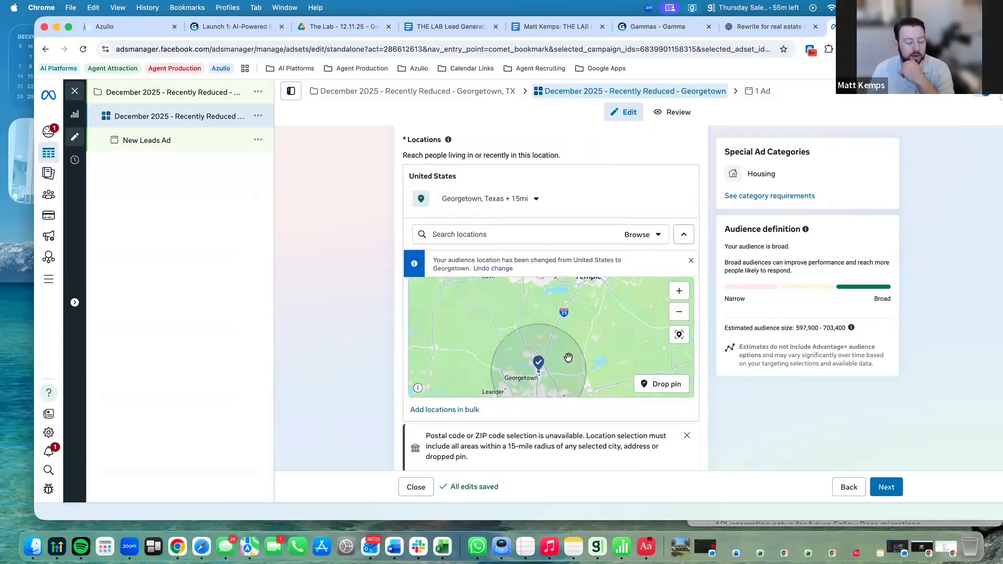
{"action": "scroll", "coordinate": [569, 357], "scroll_direction": "down", "scroll_amount": 3}
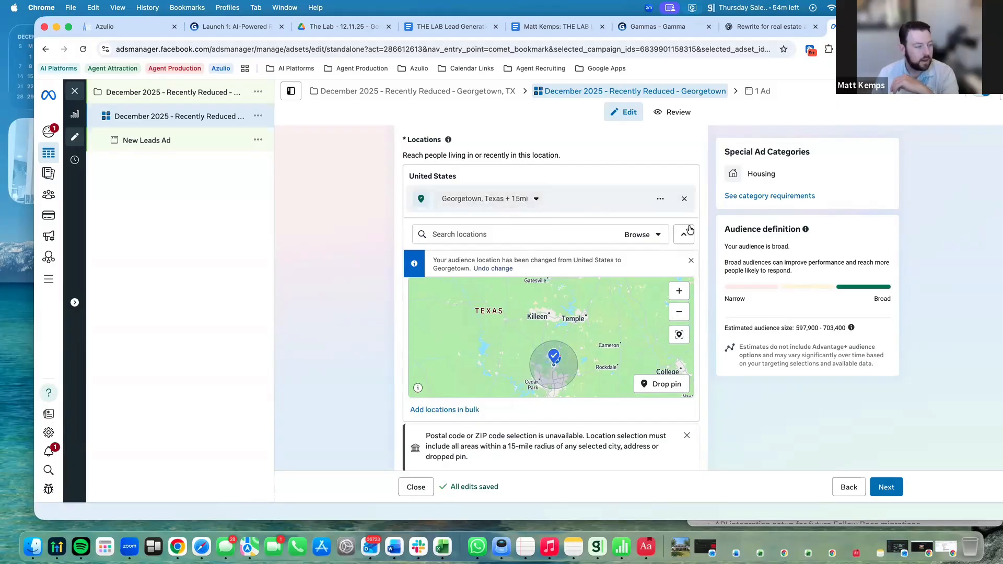
{"action": "left_click", "coordinate": [679, 291]}
{"action": "left_click", "coordinate": [679, 291]}
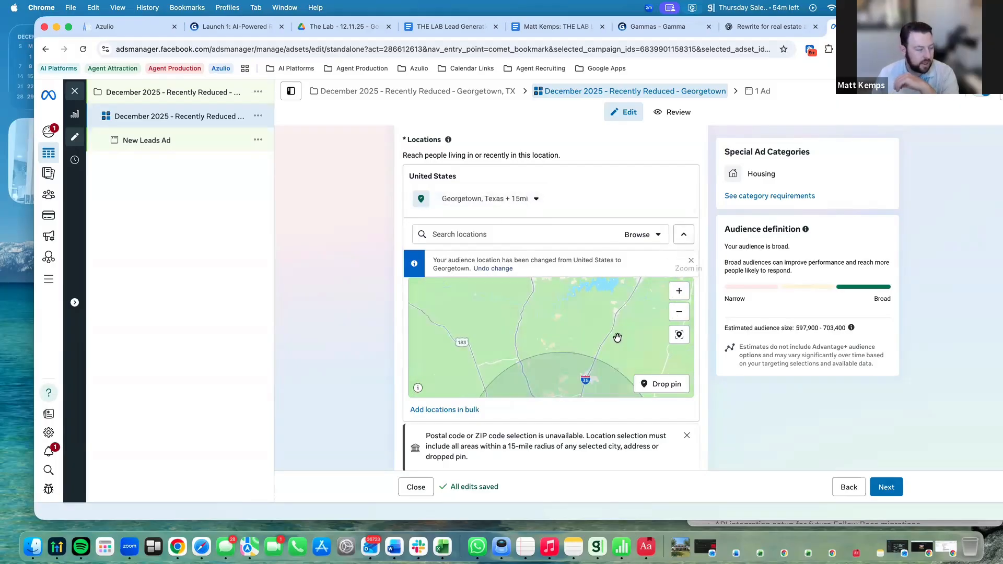
{"action": "left_click_drag", "start_coordinate": [595, 286], "coordinate": [591, 275]}
{"action": "mouse_move", "coordinate": [581, 364]}
{"action": "left_mouse_down"}
{"action": "mouse_move", "coordinate": [603, 342]}
{"action": "mouse_move", "coordinate": [578, 356]}
{"action": "left_mouse_up"}
{"action": "left_click", "coordinate": [679, 312]}
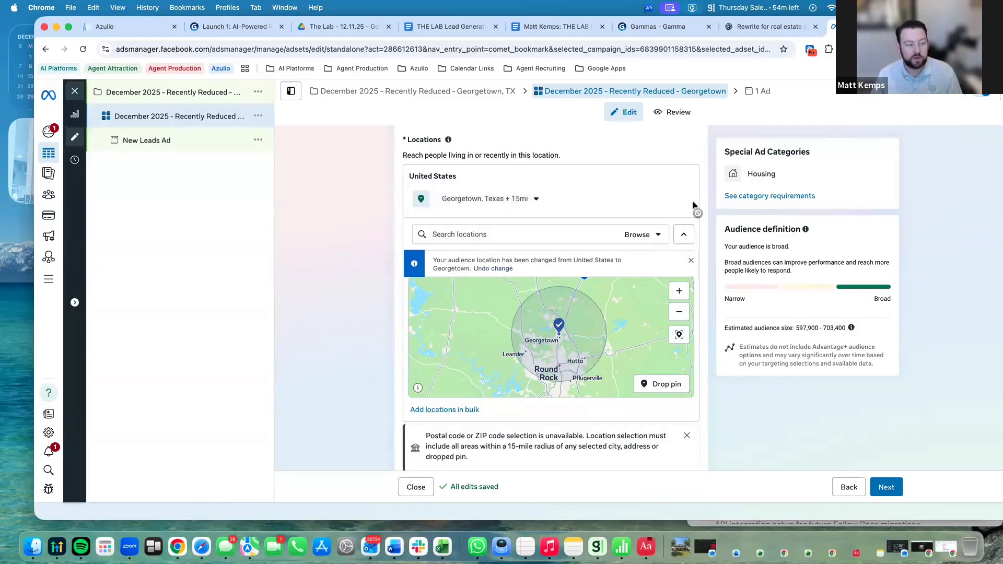
{"action": "mouse_move", "coordinate": [684, 197]}
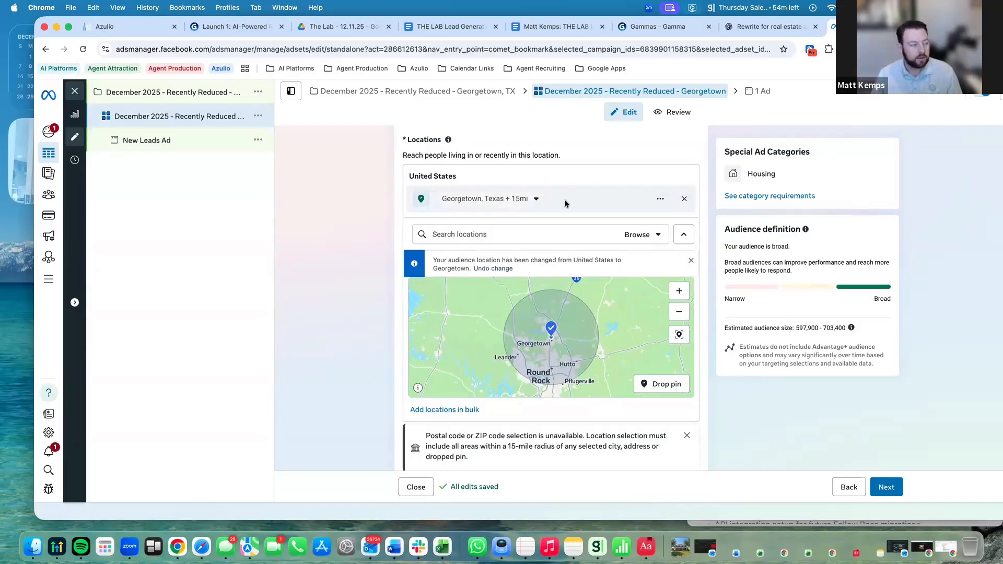
{"action": "left_click", "coordinate": [660, 198]}
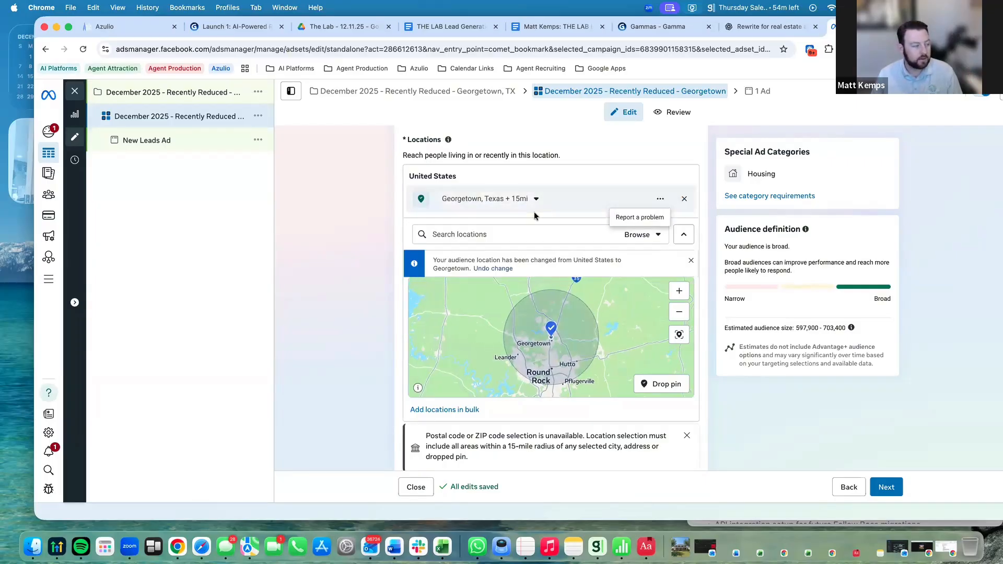
{"action": "type", "text": "leander"}
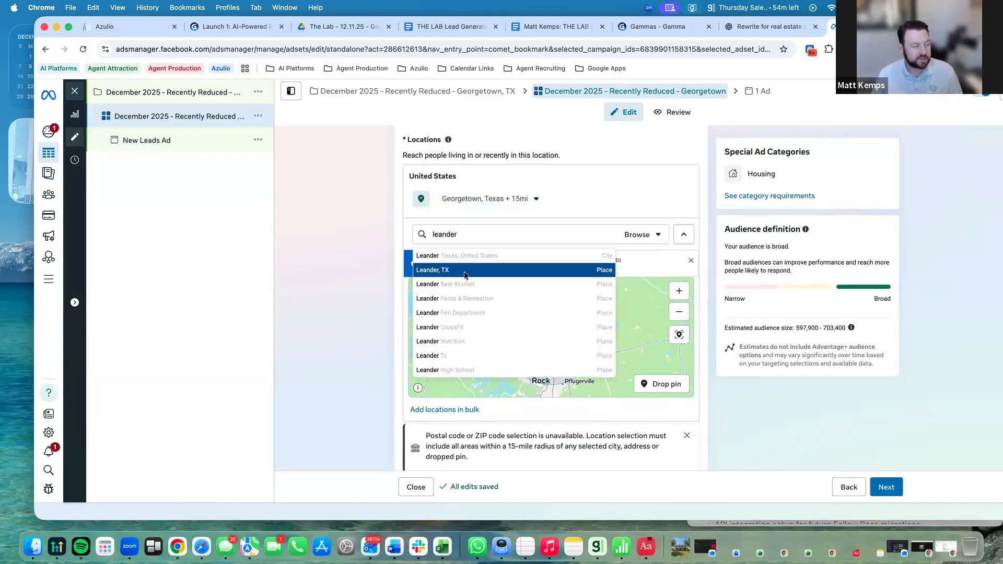
{"action": "left_click", "coordinate": [463, 270]}
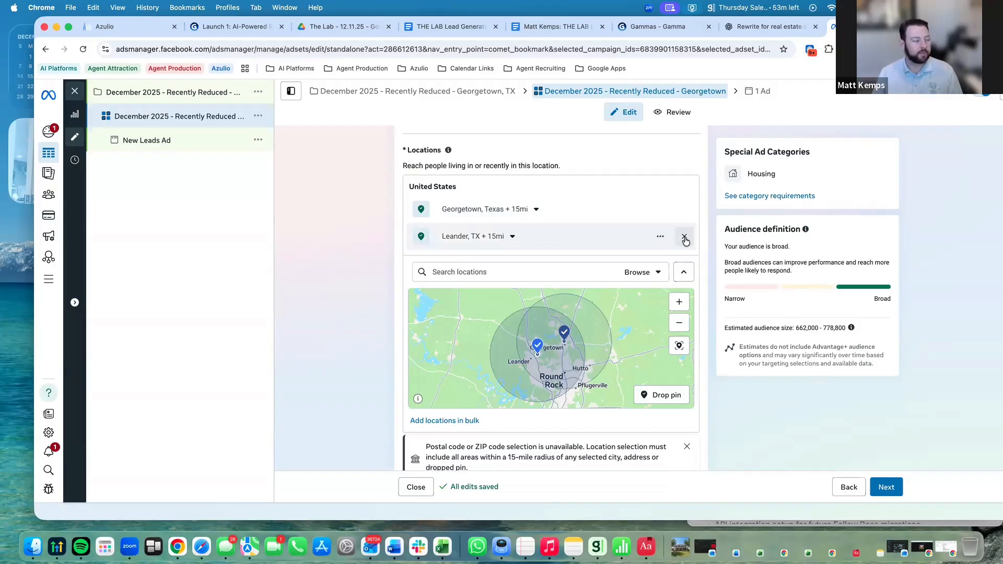
{"action": "left_click", "coordinate": [684, 238]}
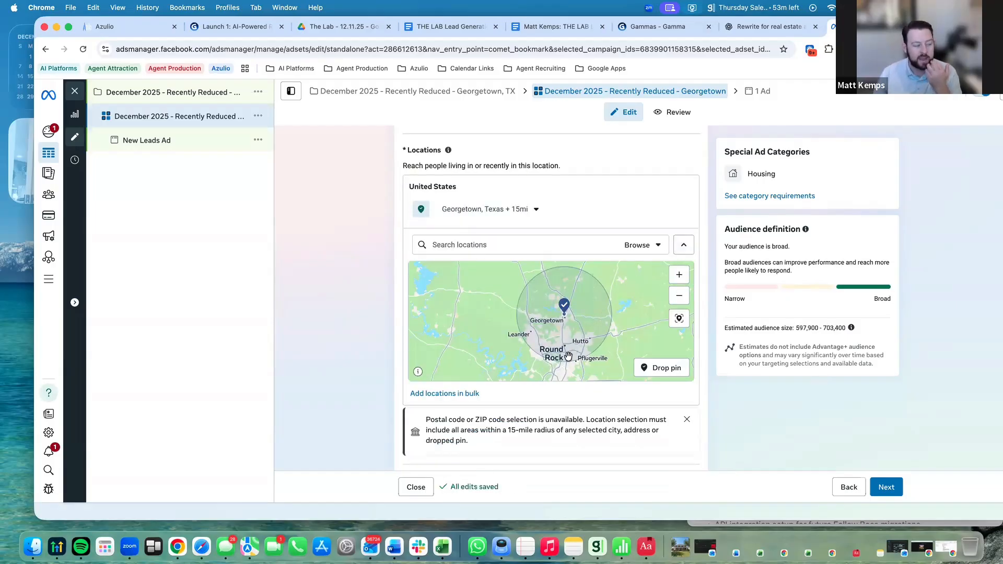
Step: Add Round Rock, Texas + 15 mi and zoom the map to compare both radius circles
{"action": "left_click", "coordinate": [483, 243]}
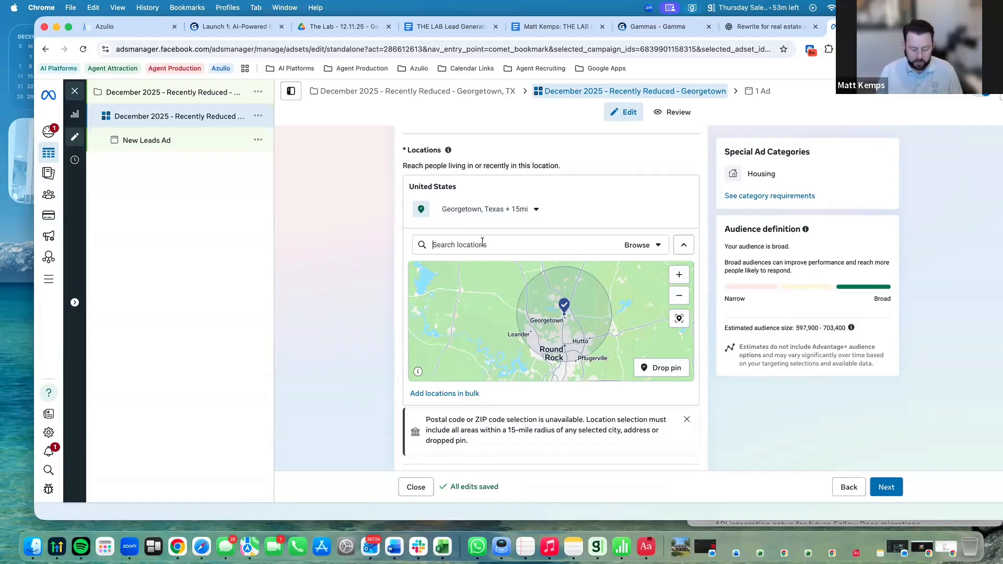
{"action": "type", "text": "round rock"}
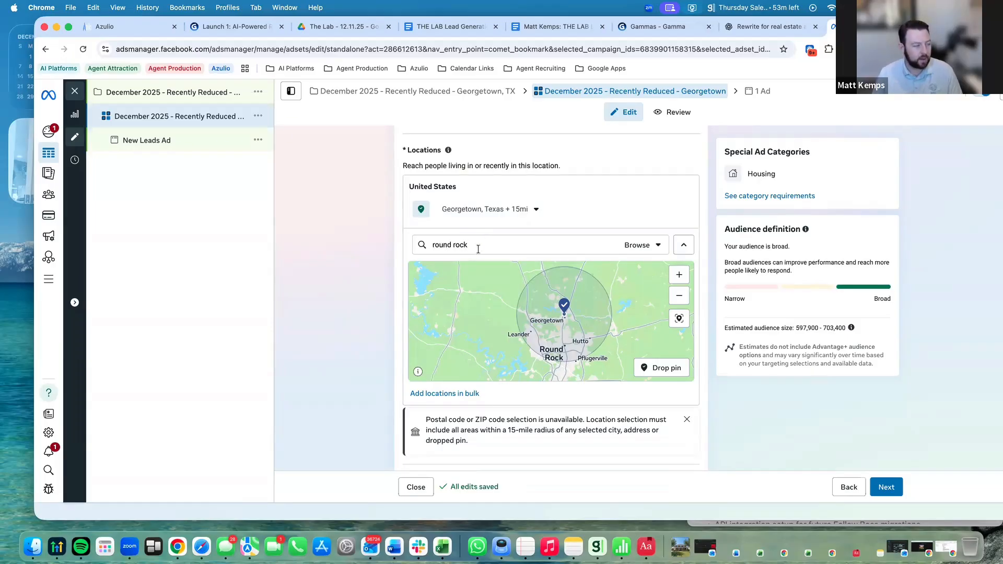
{"action": "left_click", "coordinate": [476, 268]}
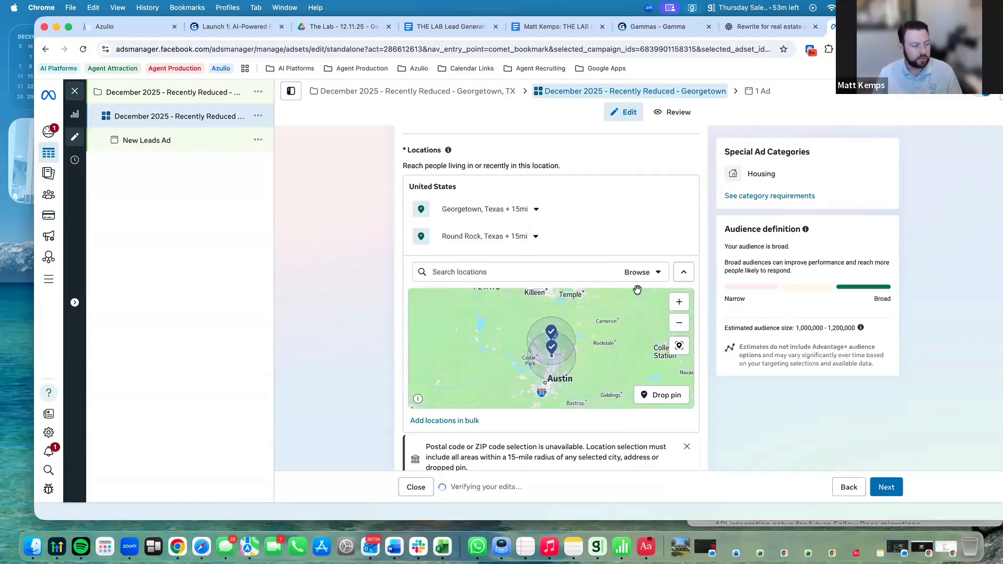
{"action": "left_click", "coordinate": [679, 346]}
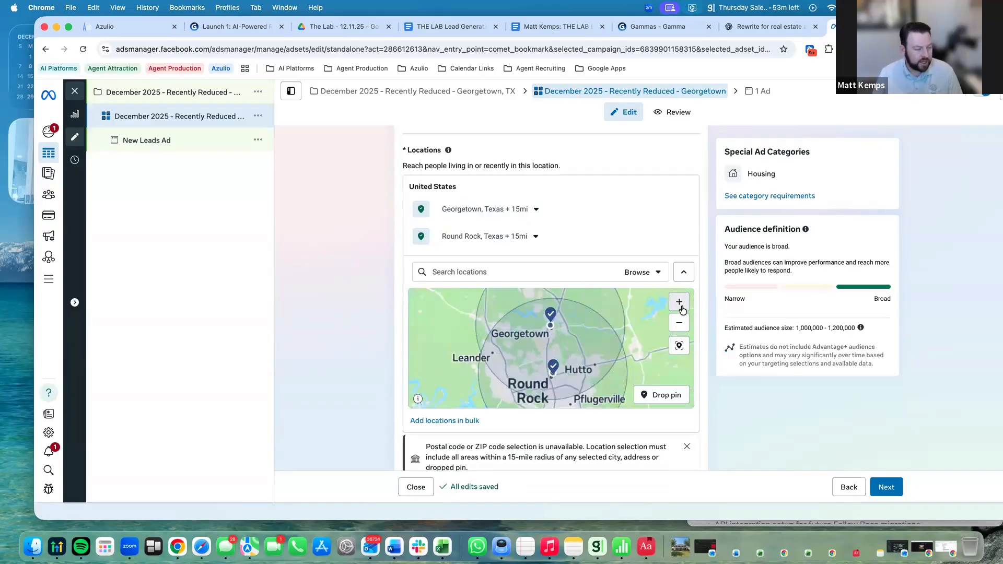
{"action": "left_click", "coordinate": [680, 322]}
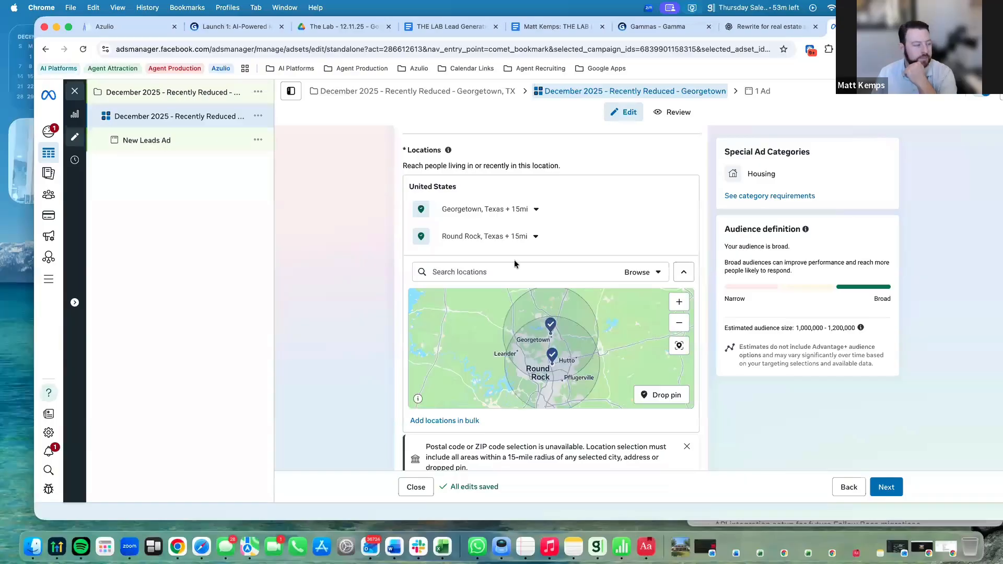
{"action": "scroll", "coordinate": [663, 413], "scroll_direction": "down", "scroll_amount": 5}
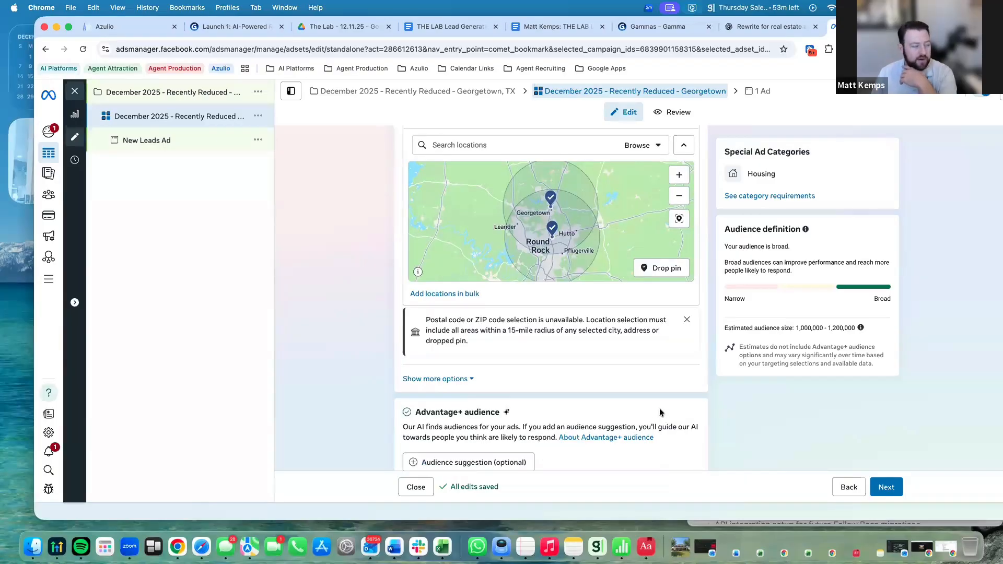
{"action": "scroll", "coordinate": [557, 273], "scroll_direction": "up", "scroll_amount": 5}
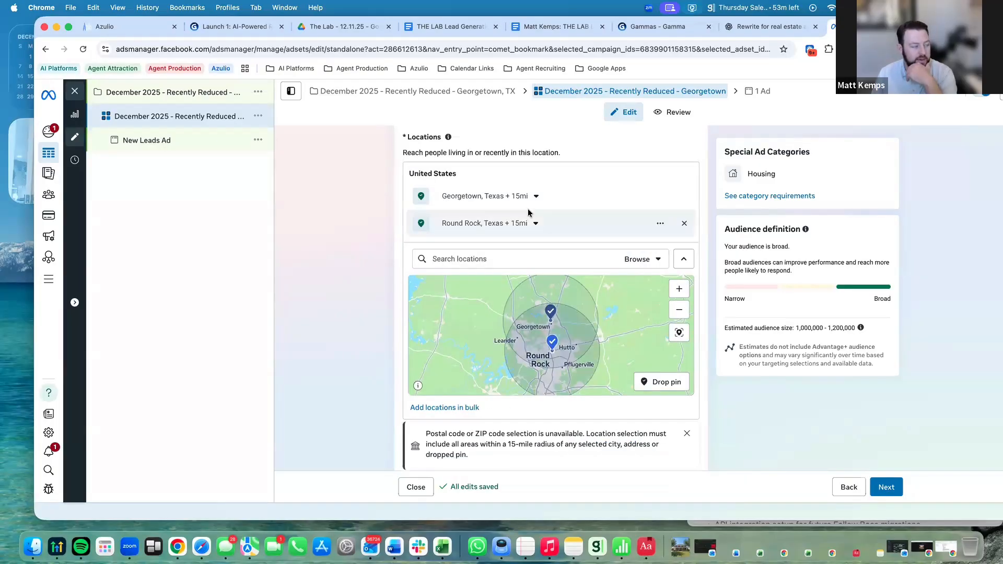
Step: Remove Round Rock and review the audience definition and 597,900–703,400 estimated audience
{"action": "left_click", "coordinate": [684, 223]}
{"action": "scroll", "coordinate": [700, 418], "scroll_direction": "down", "scroll_amount": 5}
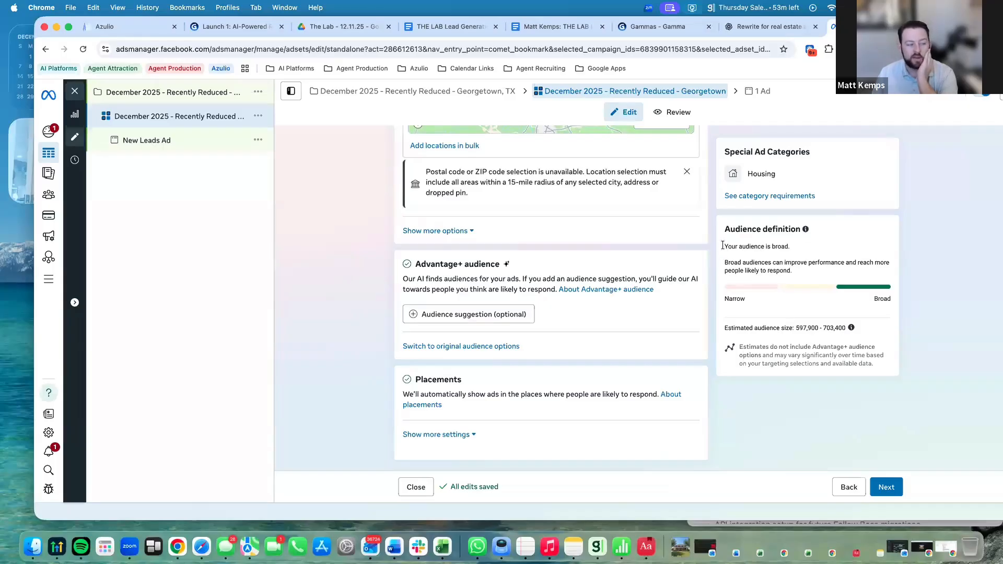
{"action": "left_click_drag", "start_coordinate": [722, 231], "coordinate": [808, 265]}
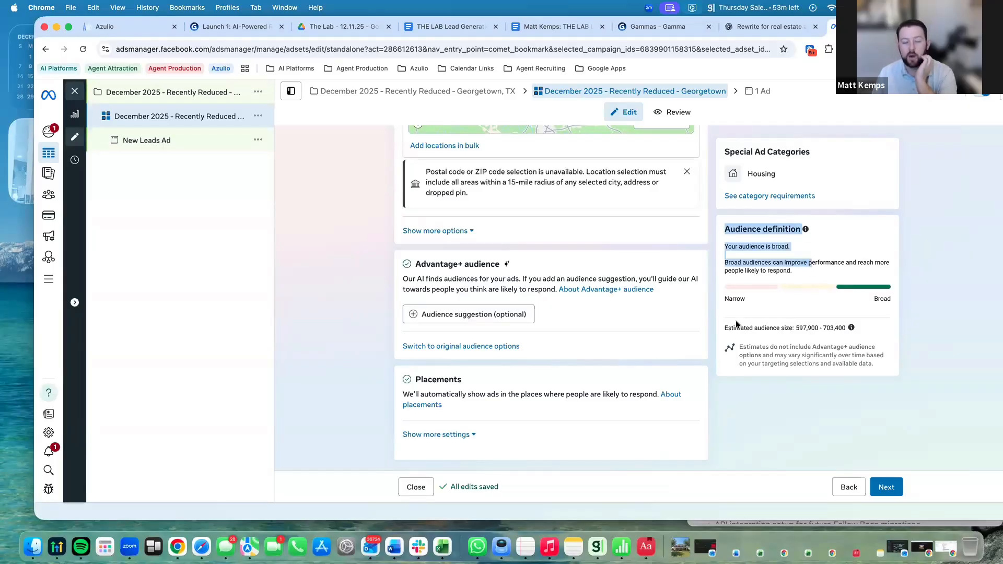
{"action": "left_click_drag", "start_coordinate": [881, 329], "coordinate": [718, 332]}
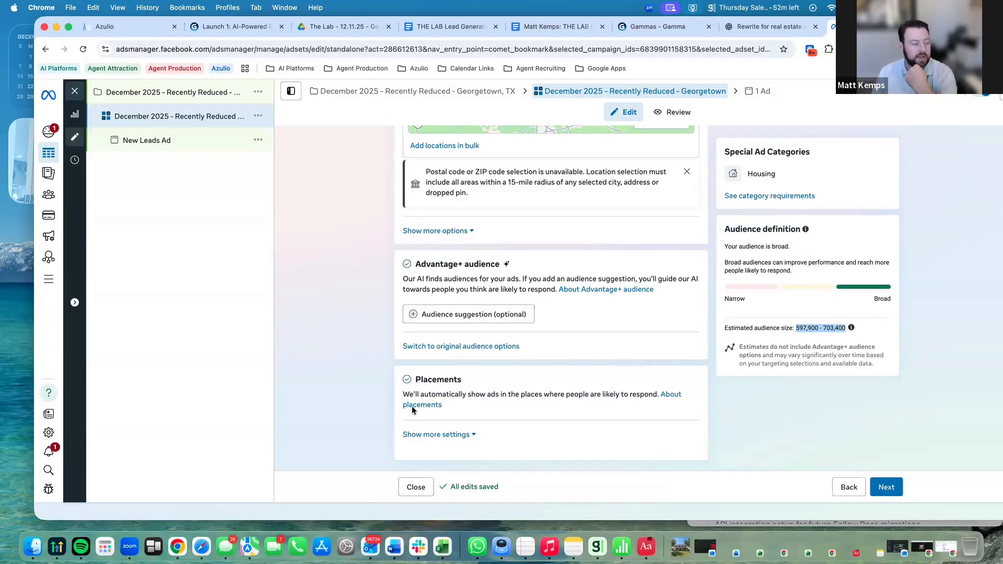
Step: Expand placements to review the 19 placements across Facebook, Instagram and Audience Network
{"action": "left_click", "coordinate": [441, 436]}
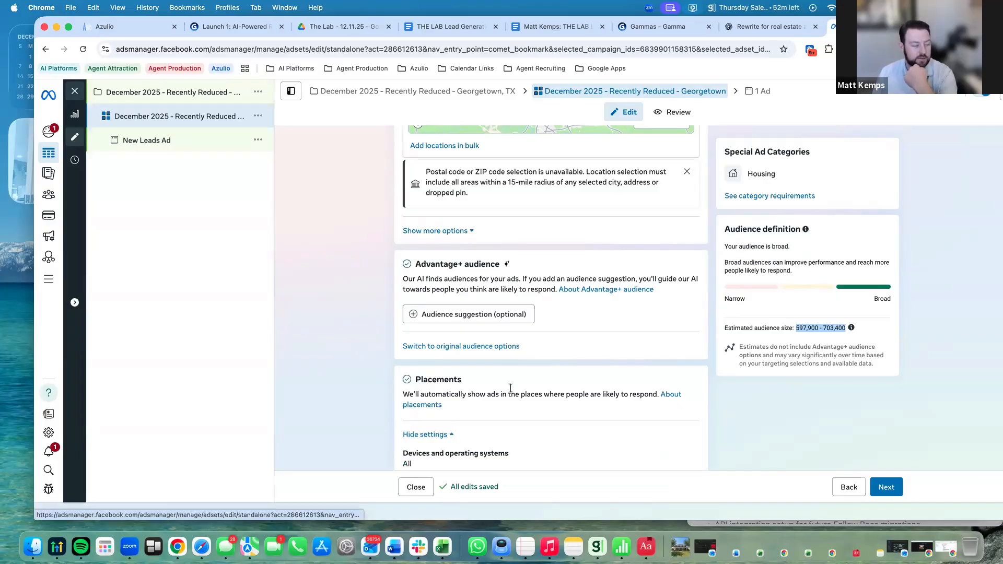
{"action": "scroll", "coordinate": [434, 272], "scroll_direction": "down", "scroll_amount": 5}
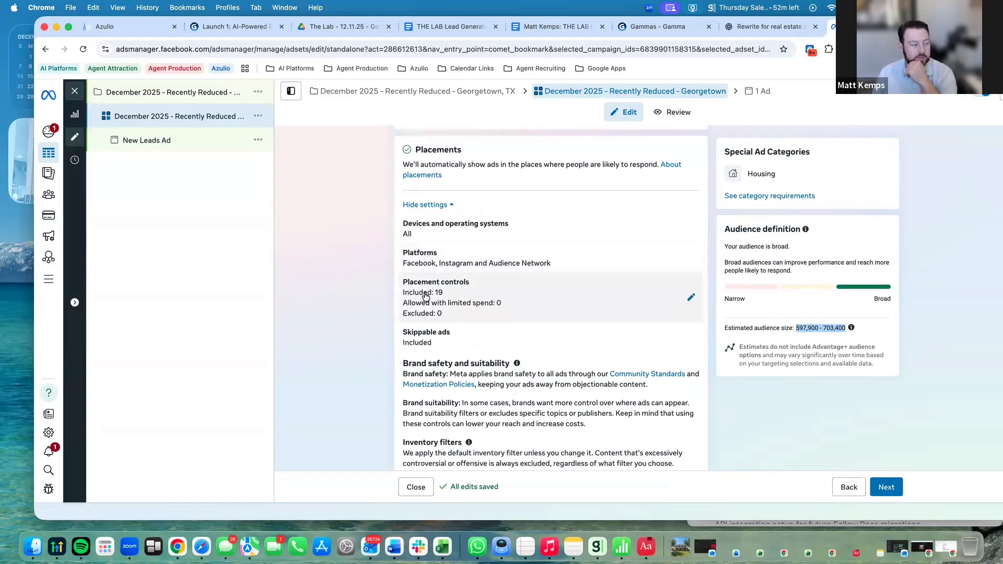
{"action": "scroll", "coordinate": [423, 335], "scroll_direction": "down", "scroll_amount": 2}
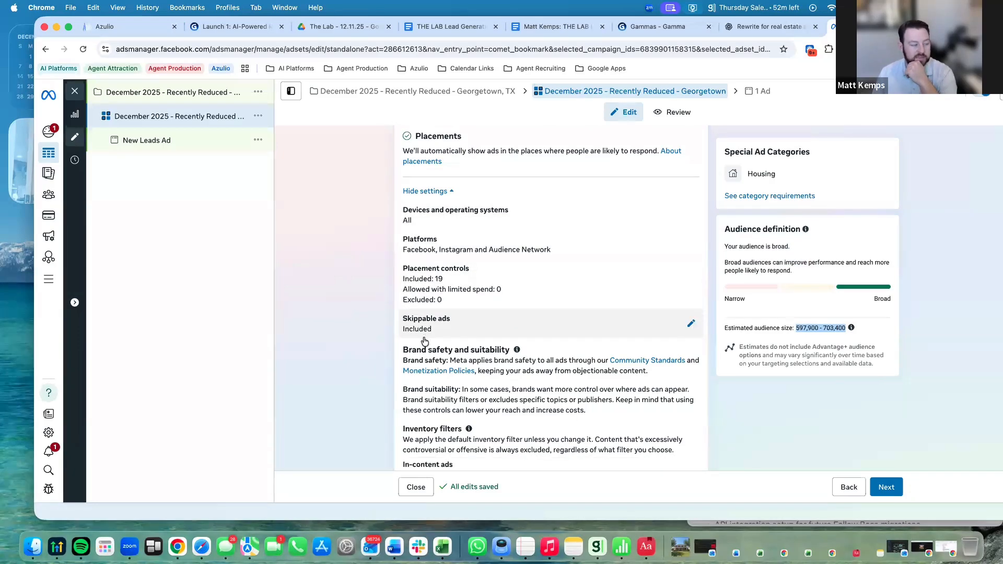
{"action": "scroll", "coordinate": [424, 325], "scroll_direction": "down", "scroll_amount": 1}
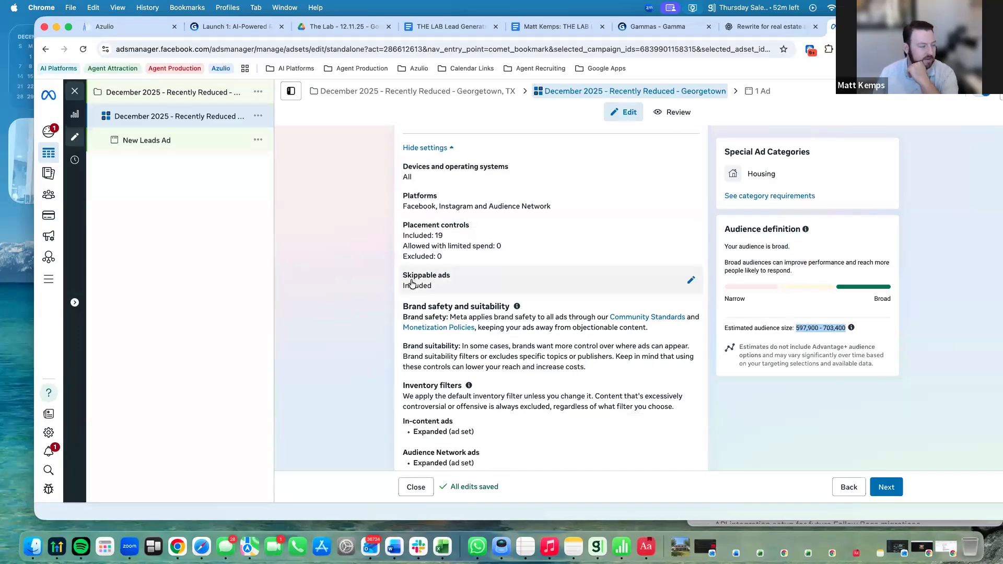
{"action": "scroll", "coordinate": [427, 342], "scroll_direction": "down", "scroll_amount": 3}
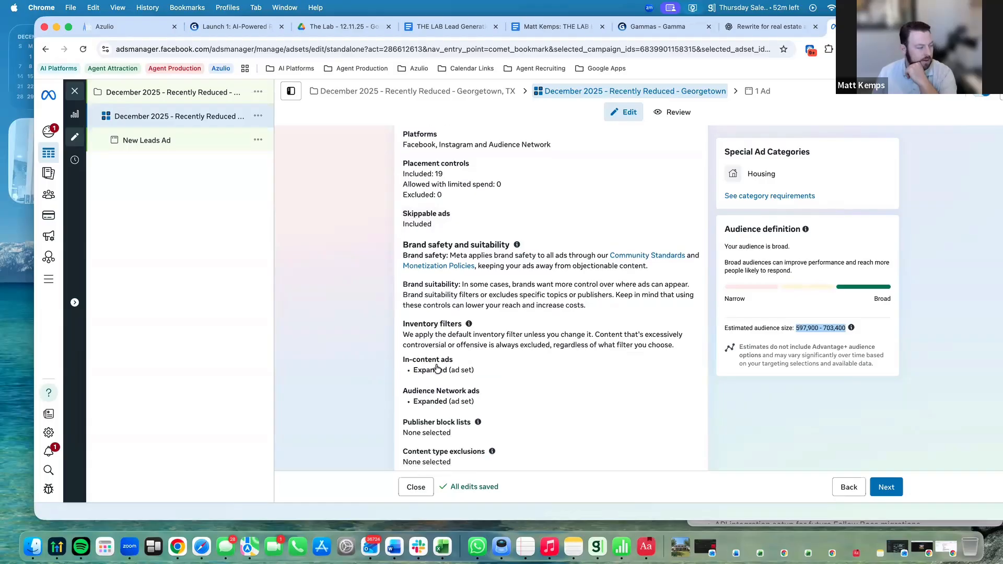
{"action": "scroll", "coordinate": [437, 369], "scroll_direction": "down", "scroll_amount": 1}
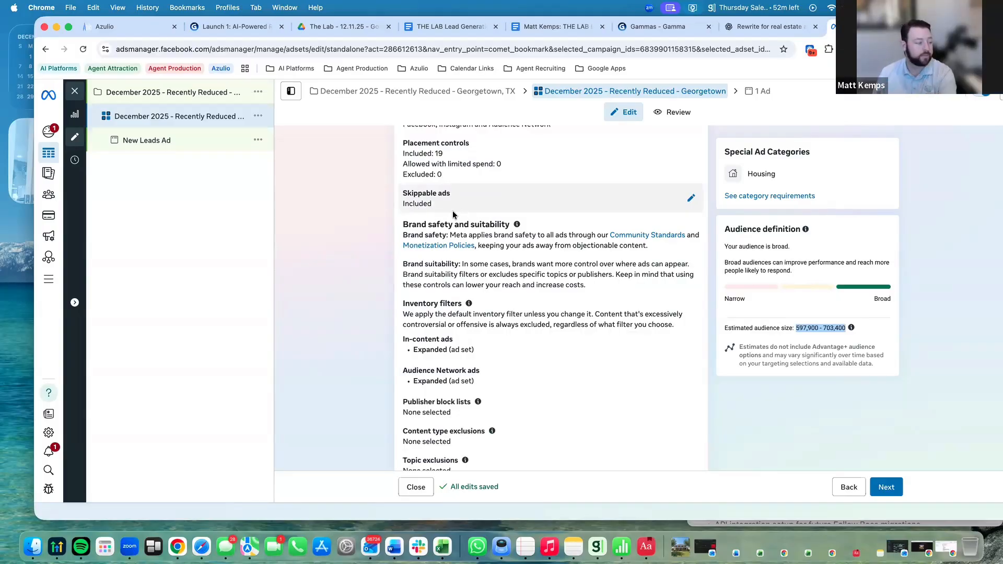
{"action": "scroll", "coordinate": [463, 321], "scroll_direction": "down", "scroll_amount": 1}
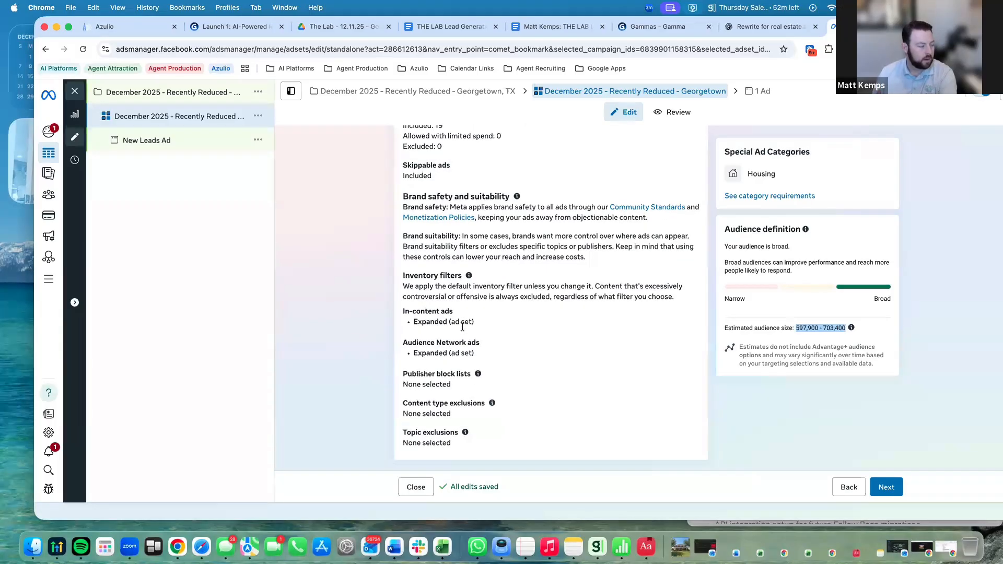
{"action": "scroll", "coordinate": [463, 329], "scroll_direction": "up", "scroll_amount": 15}
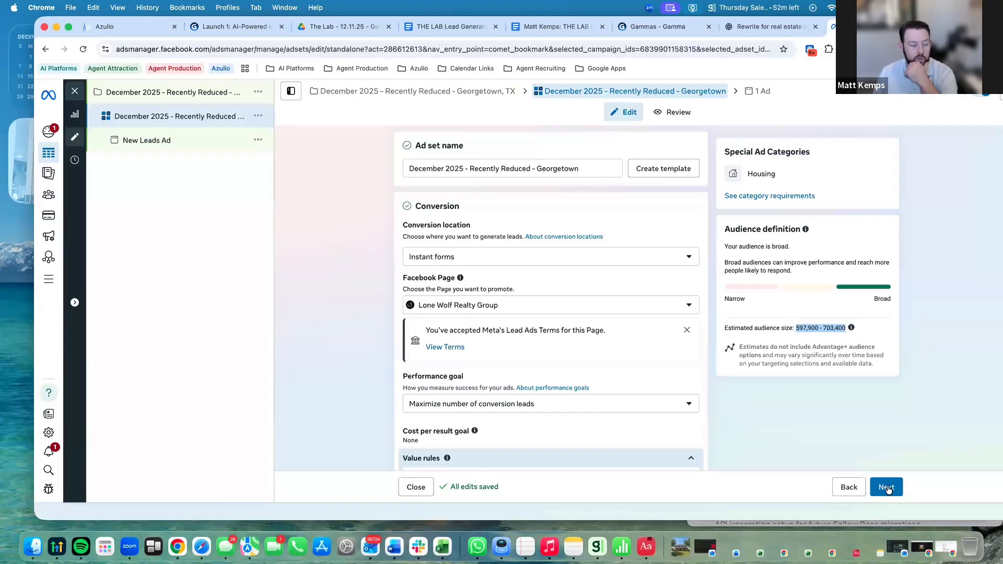
Step: Advance to the New Leads Ad level and keep Create ad as the ad setup
{"action": "left_click", "coordinate": [887, 487]}
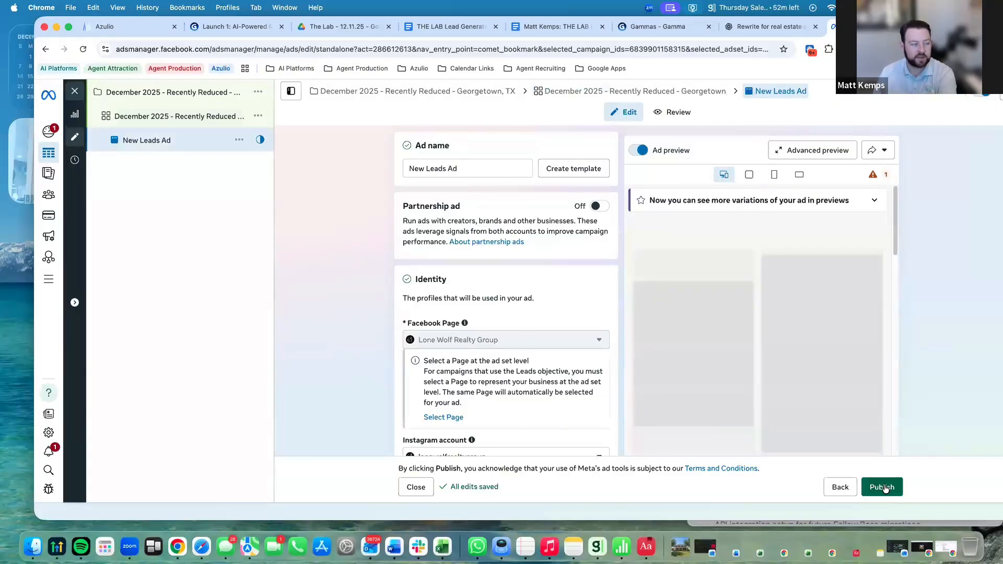
{"action": "left_click", "coordinate": [882, 487]}
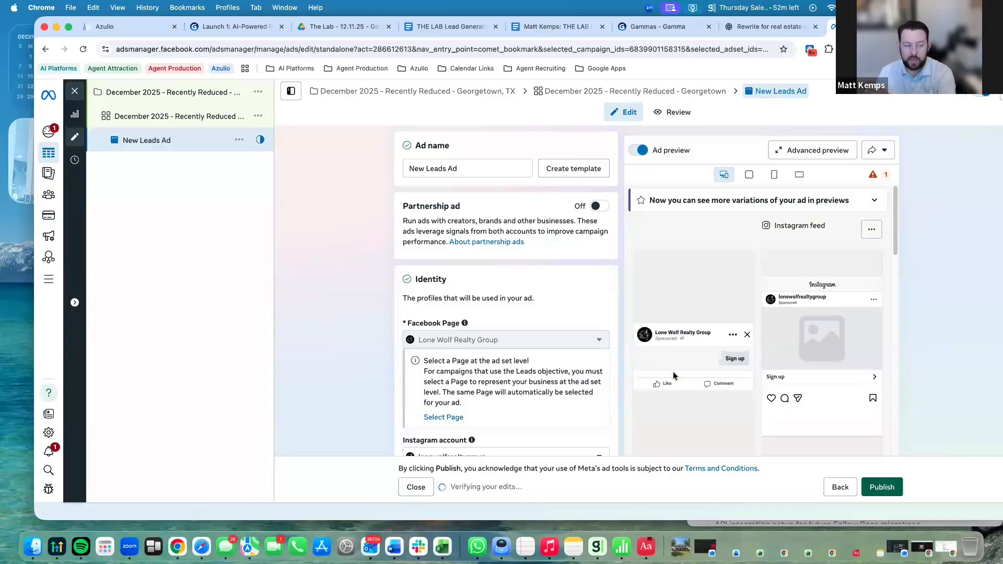
{"action": "scroll", "coordinate": [551, 409], "scroll_direction": "down", "scroll_amount": 3}
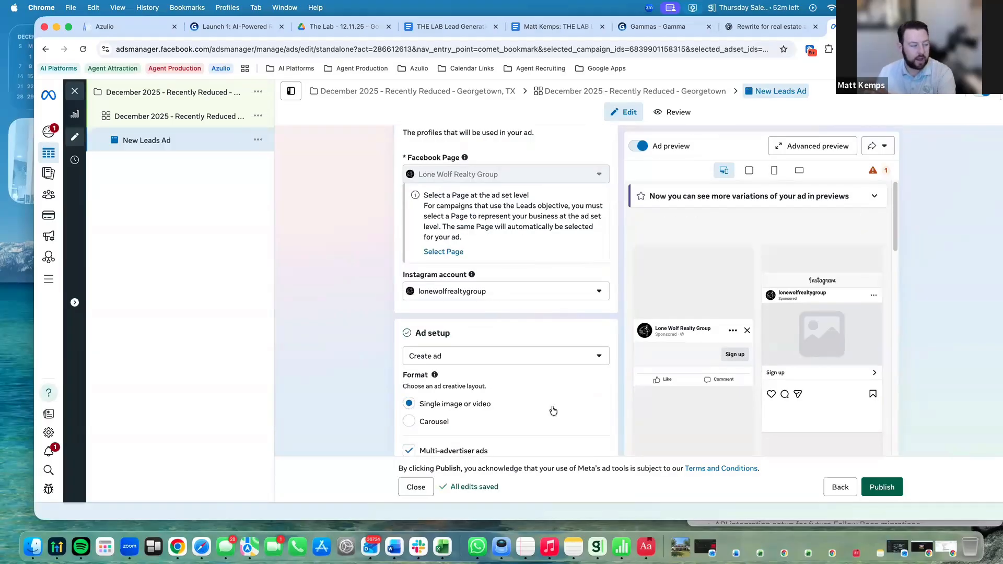
{"action": "scroll", "coordinate": [551, 410], "scroll_direction": "down", "scroll_amount": 2}
{"action": "scroll", "coordinate": [551, 403], "scroll_direction": "up", "scroll_amount": 1}
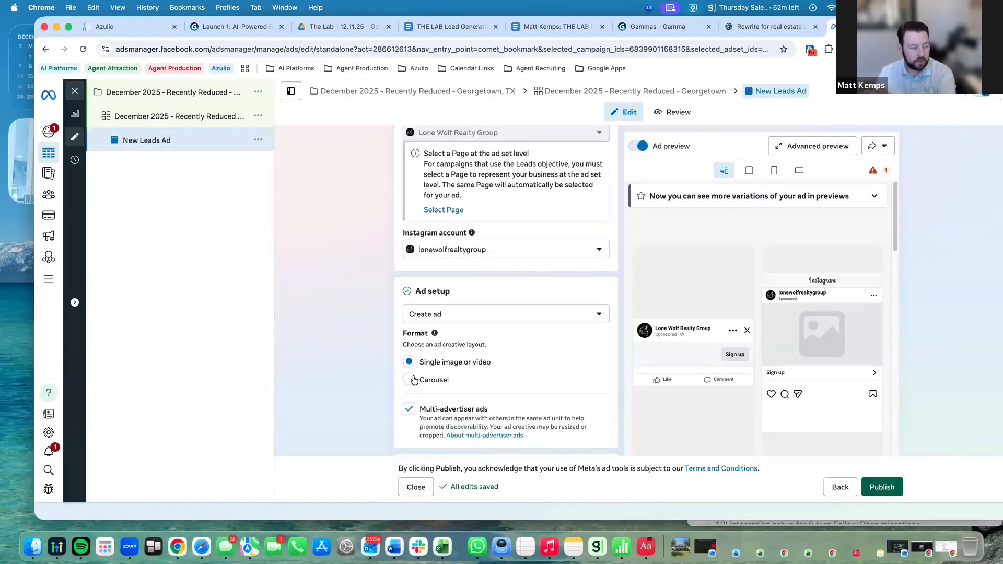
{"action": "left_click", "coordinate": [472, 318]}
{"action": "left_click", "coordinate": [450, 338]}
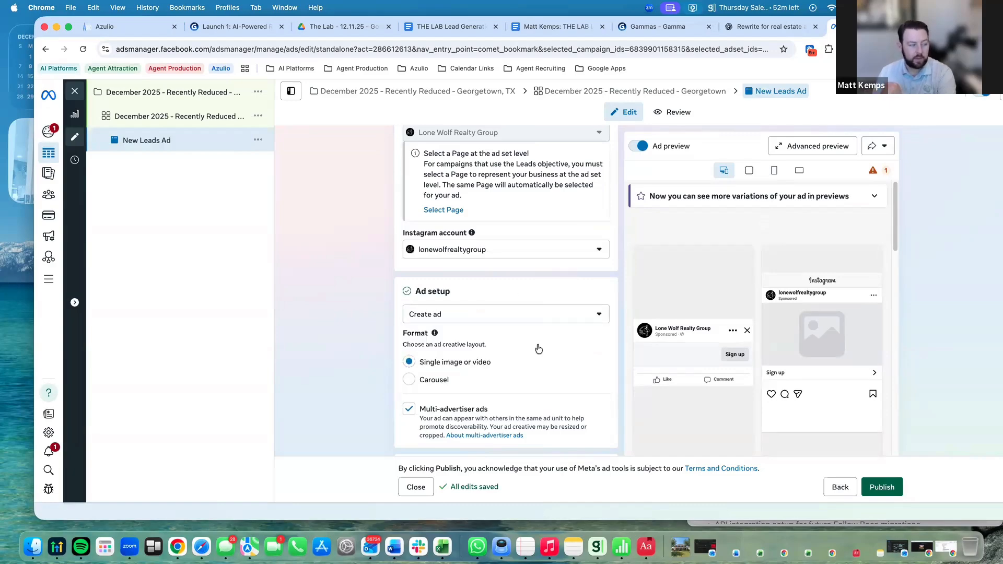